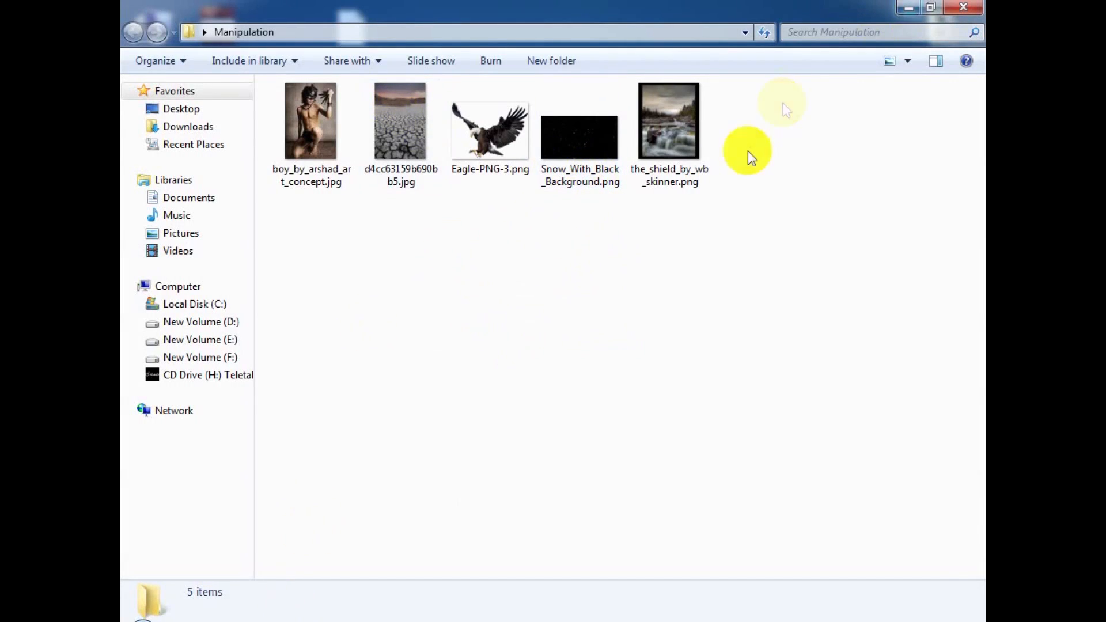
# Open d4cc63159b690bb5.jpg from the Manipulation folder in Photoshop and convert its locked Background into a regular layer
pyautogui.moveTo(664, 257); pyautogui.dragTo(395, 313)
pyautogui.click(395, 313)
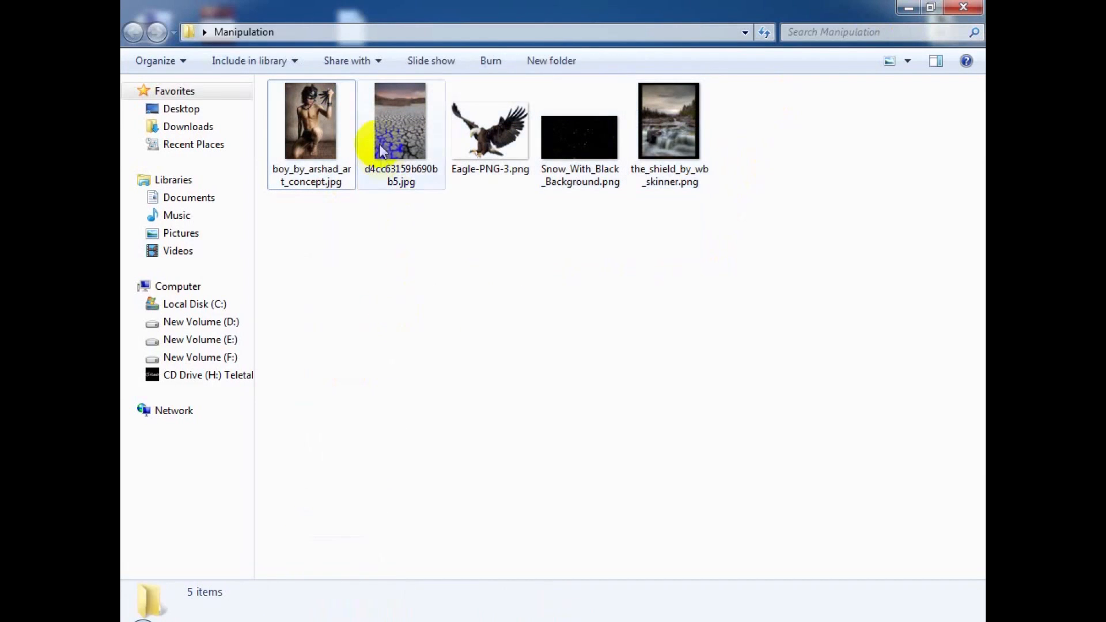
pyautogui.moveTo(390, 133); pyautogui.dragTo(533, 263)
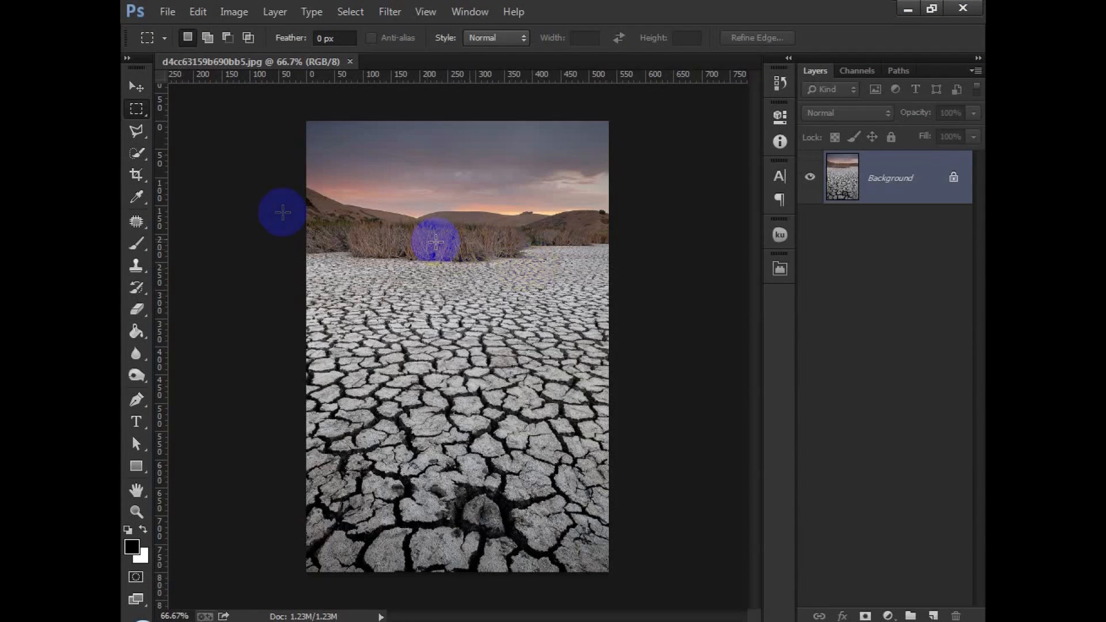
pyautogui.click(137, 90)
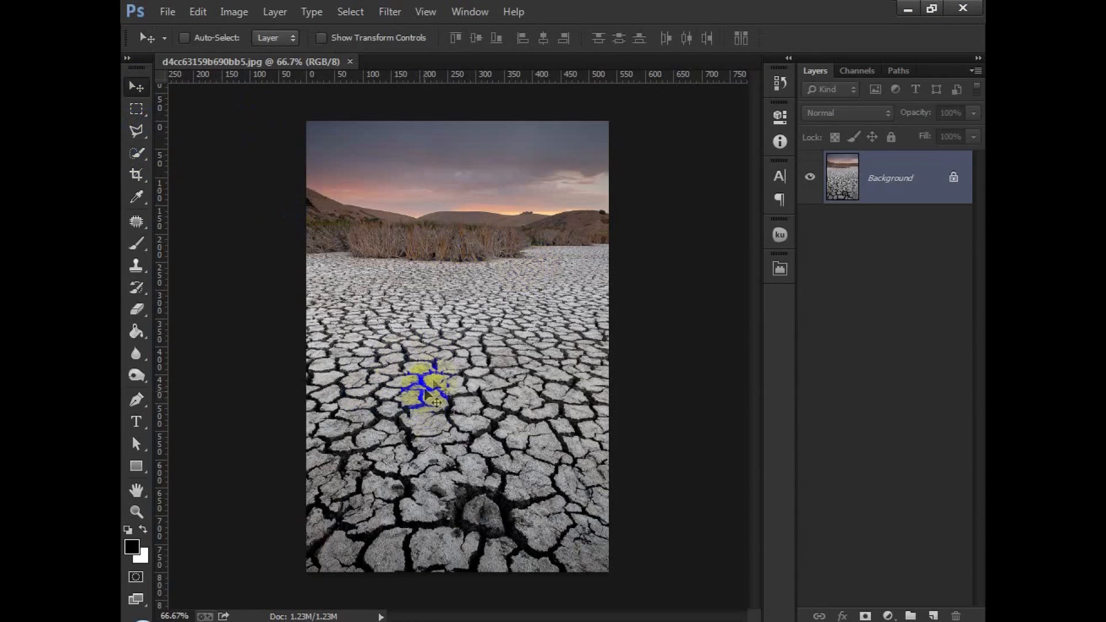
pyautogui.moveTo(953, 180); pyautogui.dragTo(955, 614)
pyautogui.moveTo(522, 372); pyautogui.dragTo(493, 332)
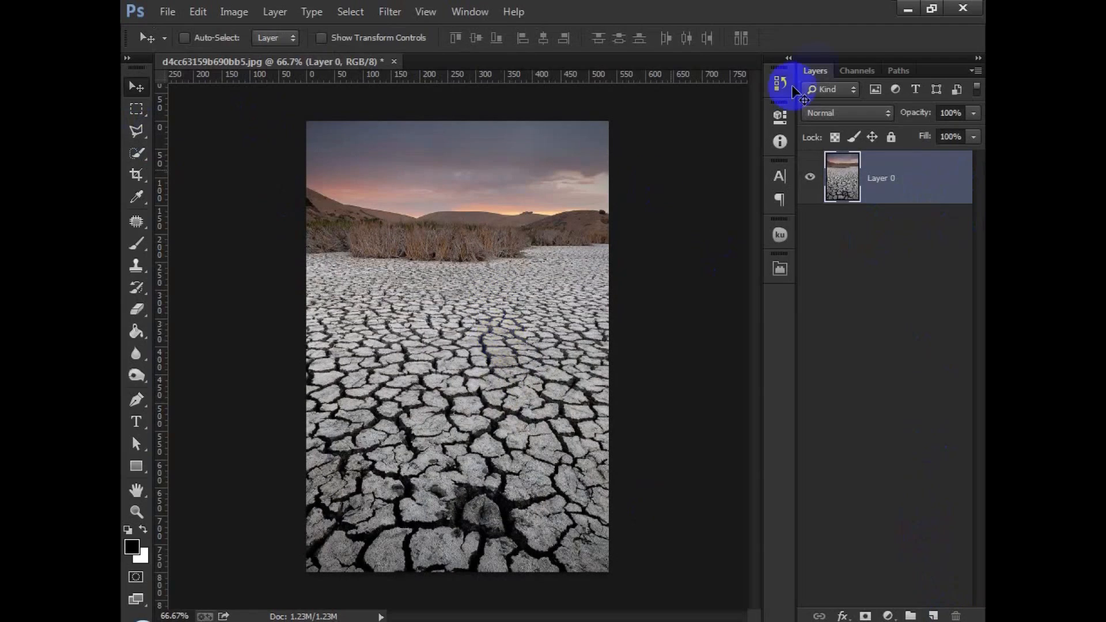
# Preview the_shield_by_wb_skinner.png in the Manipulation folder and open it as a separate document in Photoshop
pyautogui.click(909, 13)
pyautogui.click(658, 138)
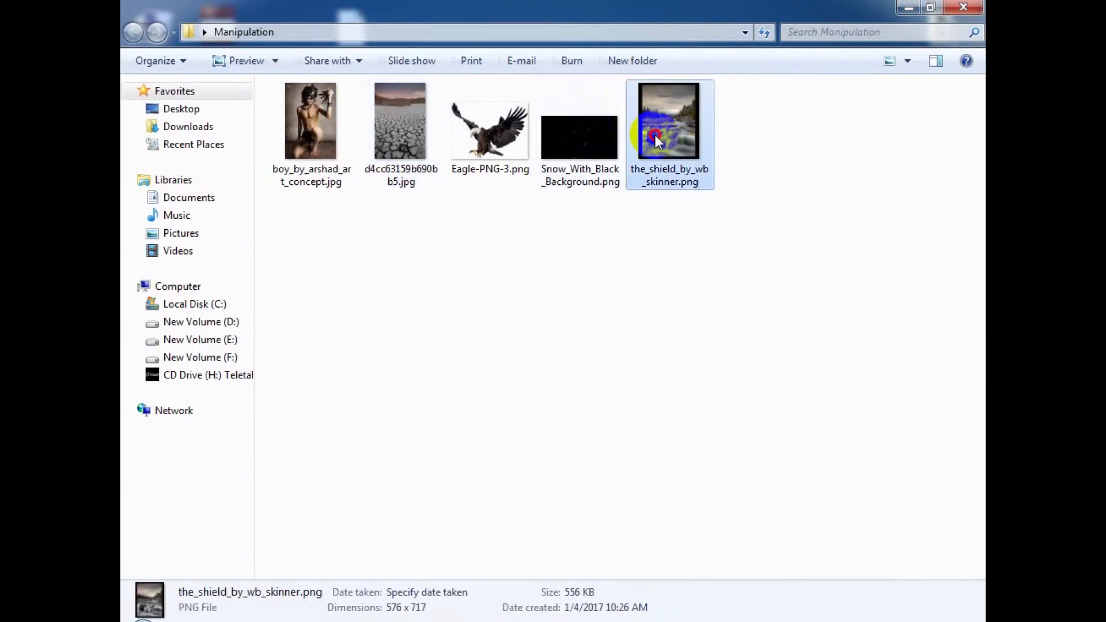
pyautogui.doubleClick(655, 139)
pyautogui.click(965, 9)
pyautogui.moveTo(662, 166); pyautogui.dragTo(495, 72)
# Crop the waterfall image to the picture area inside its black border
pyautogui.click(137, 109)
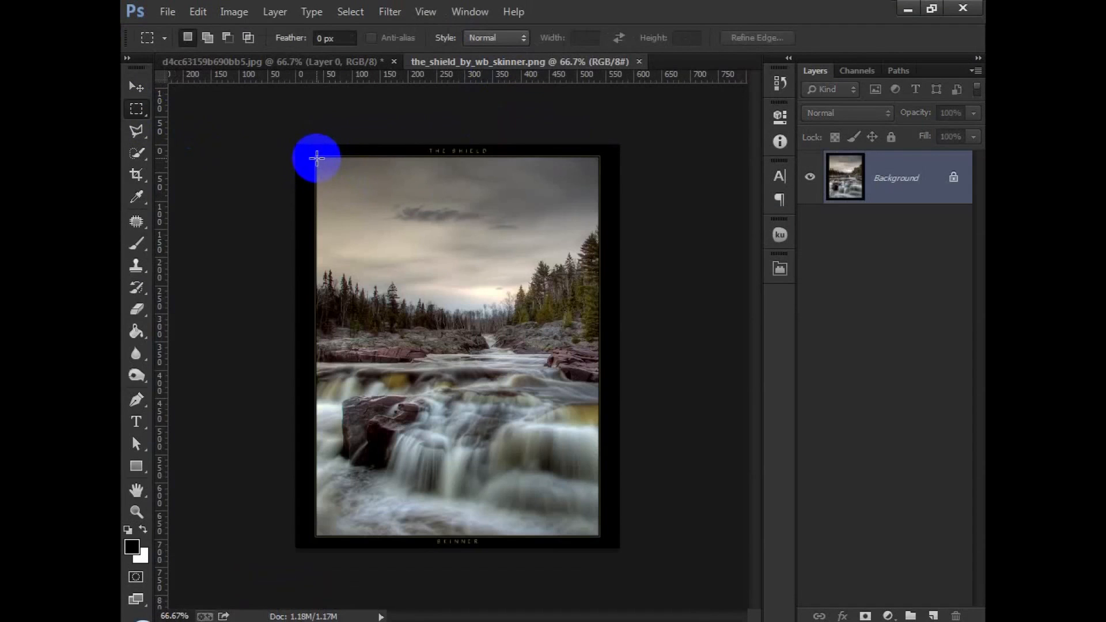
pyautogui.moveTo(319, 157); pyautogui.dragTo(596, 533)
pyautogui.click(234, 12)
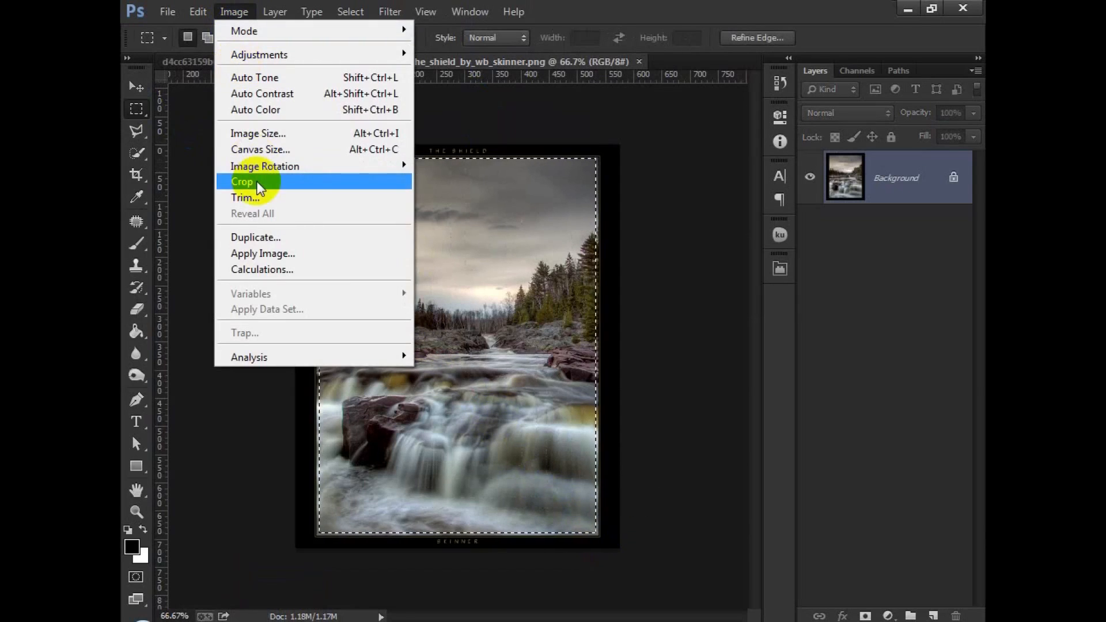
pyautogui.click(257, 182)
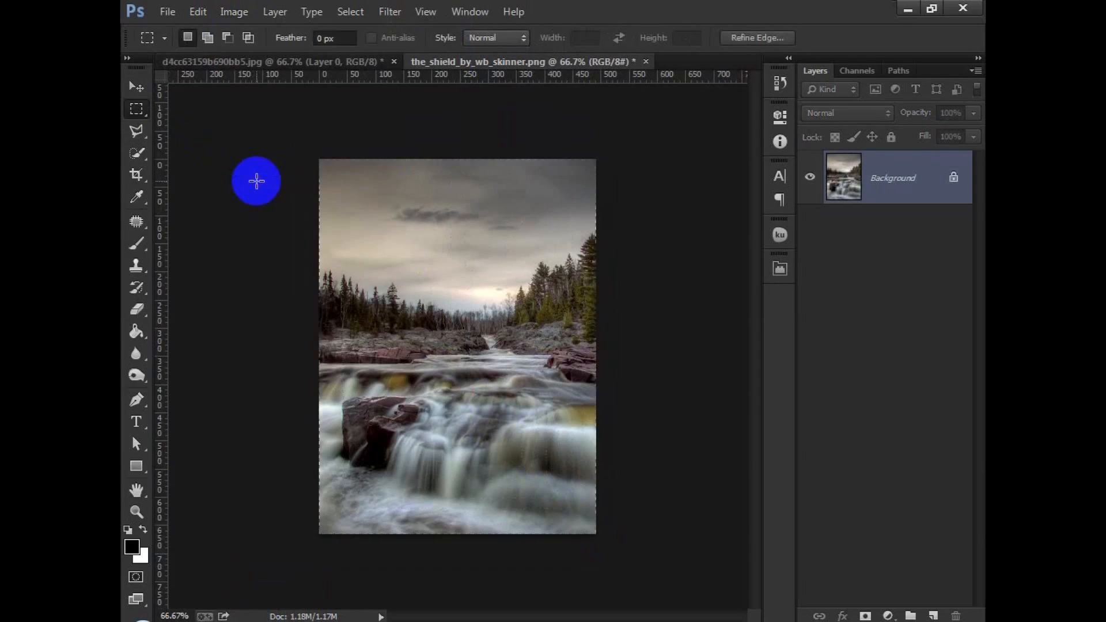
pyautogui.hotkey('ctrl', '0')
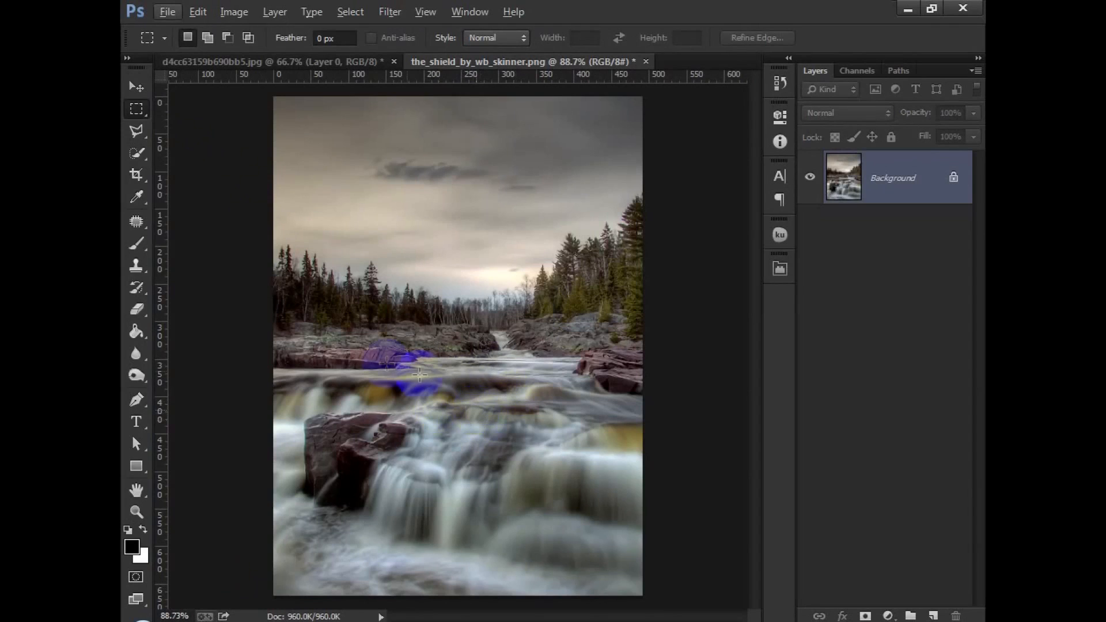
# Resize the cropped waterfall image to 1500 pixels wide with its proportions kept
pyautogui.click(314, 63)
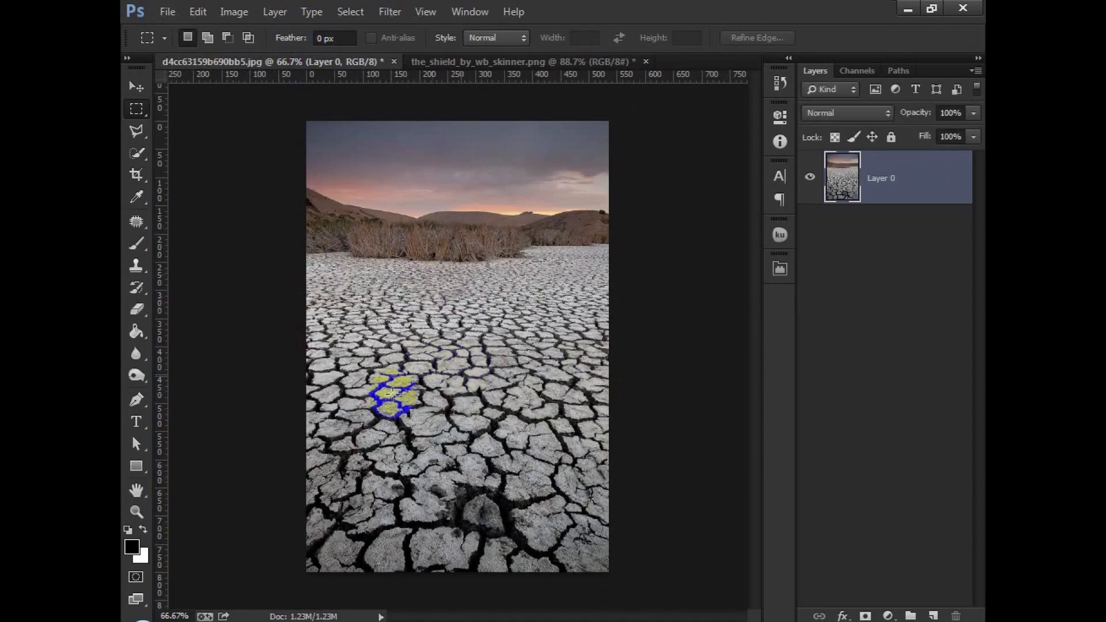
pyautogui.press('v')
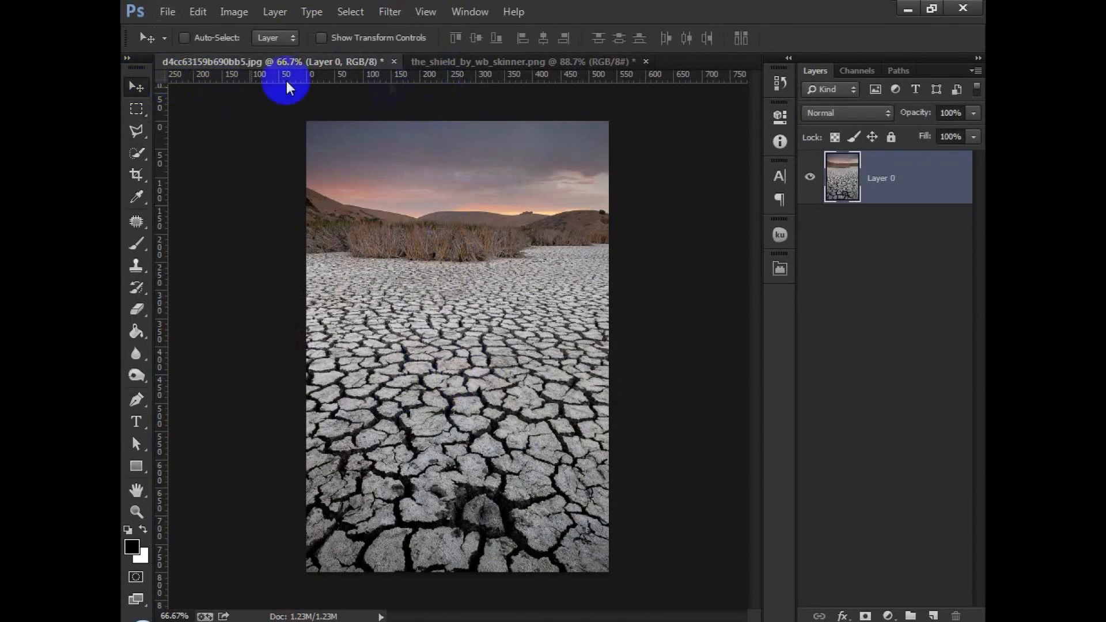
pyautogui.click(524, 61)
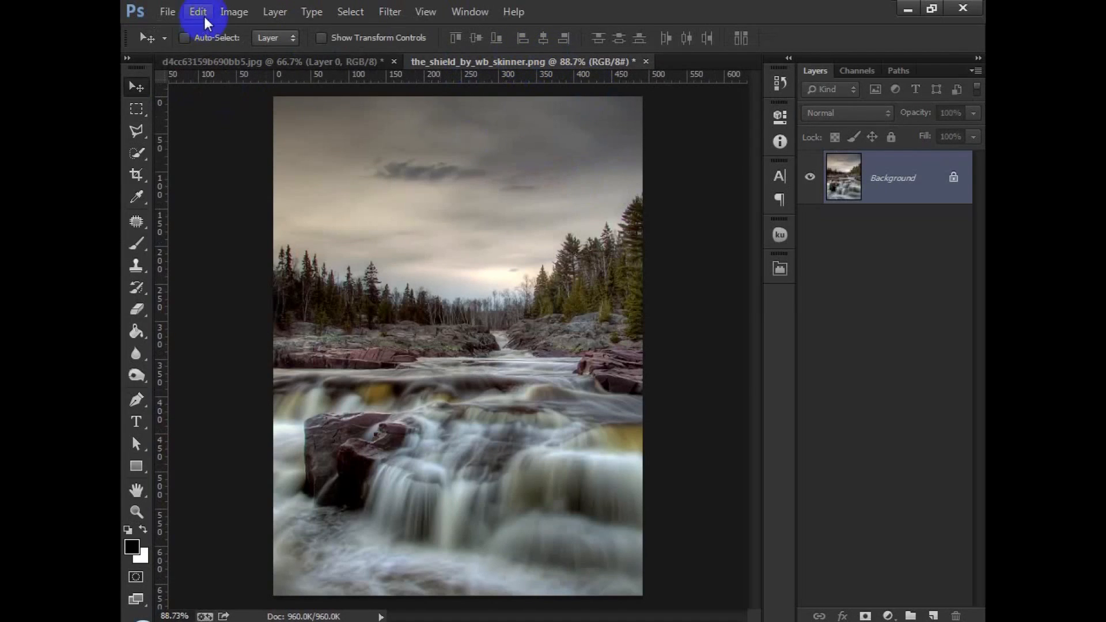
pyautogui.click(234, 11)
pyautogui.click(259, 133)
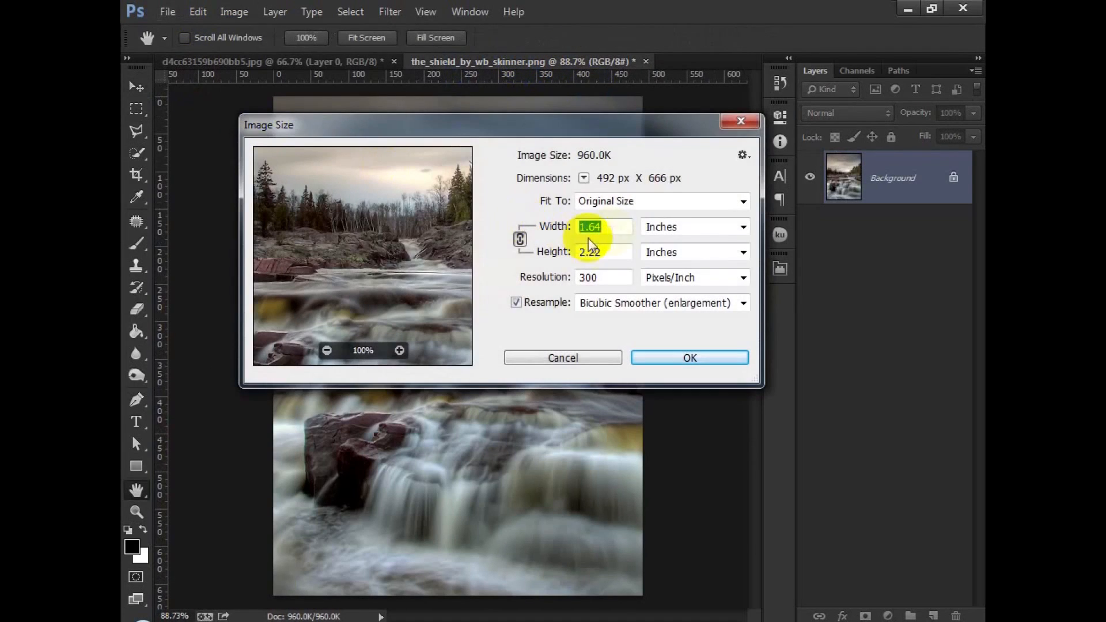
pyautogui.click(671, 226)
pyautogui.click(668, 254)
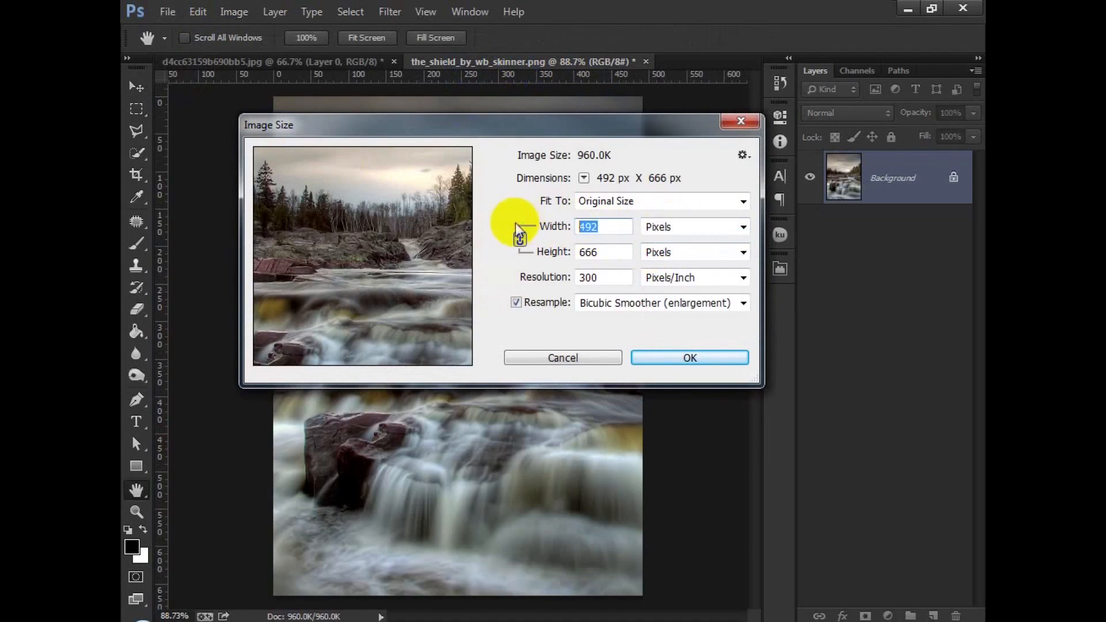
pyautogui.write('1500')
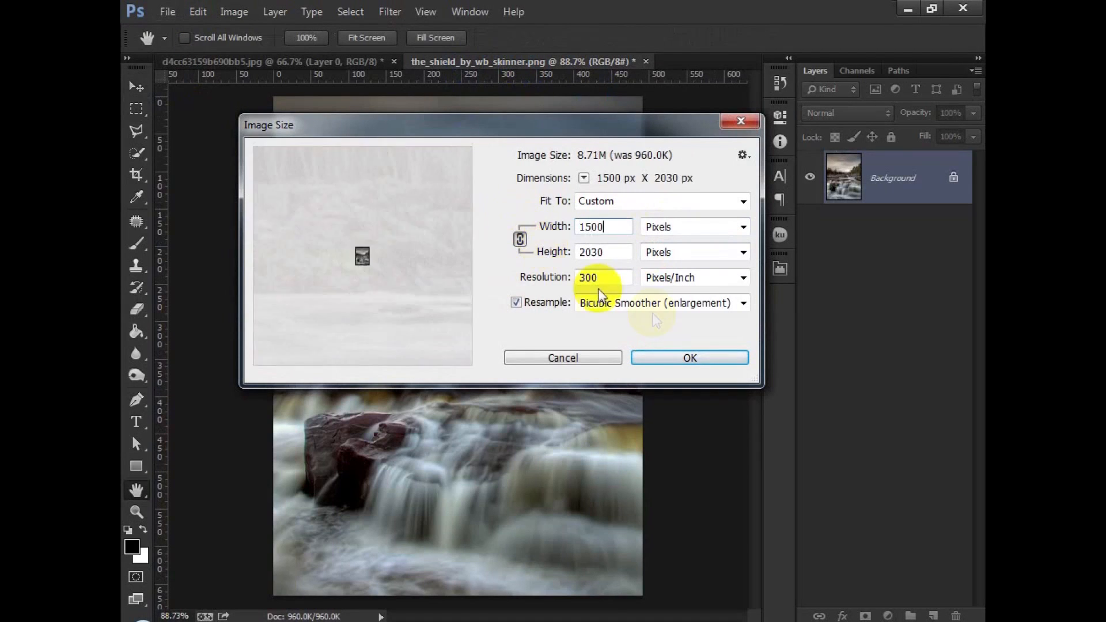
pyautogui.click(658, 362)
pyautogui.scroll(-9, 615, 325)
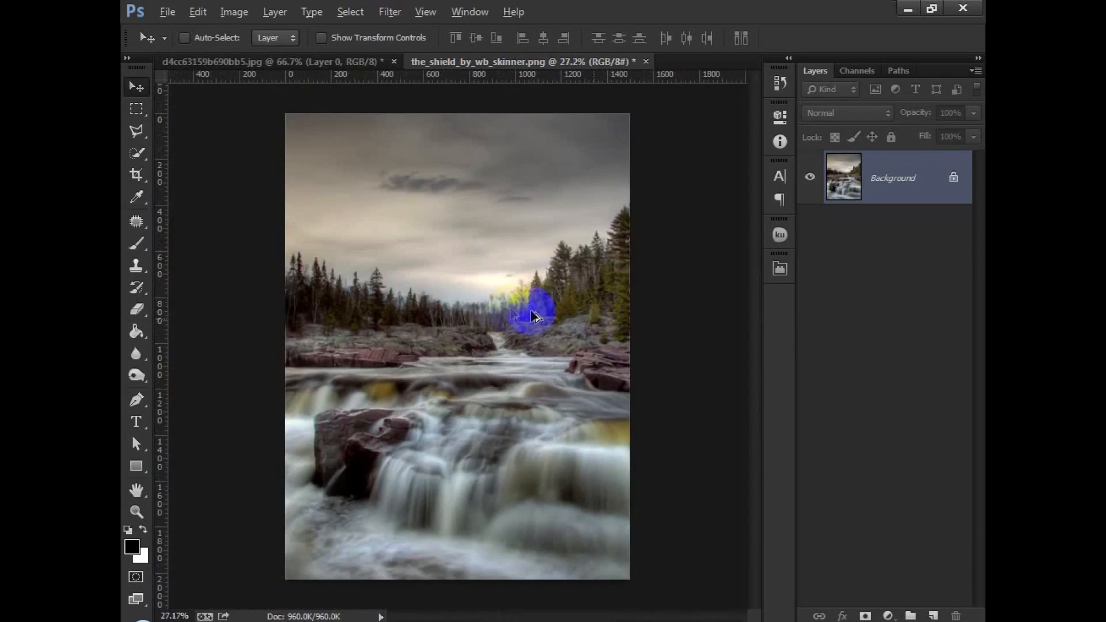
pyautogui.scroll(1, 511, 309)
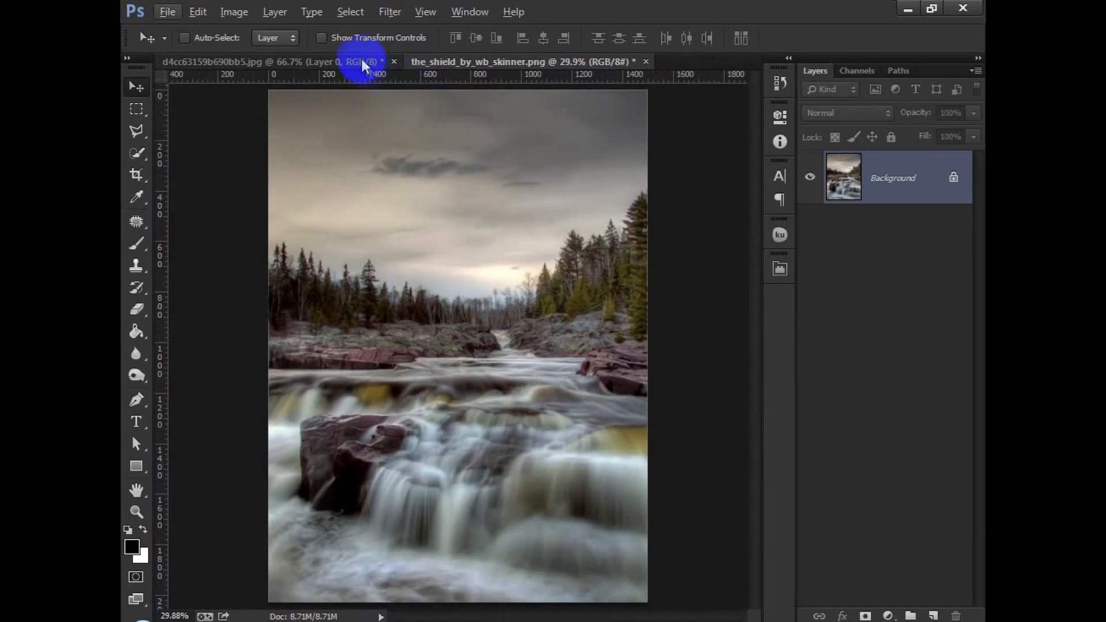
# Copy the cracked-ground layer into the waterfall document, scale it to the full canvas width, and place it over the lower part
pyautogui.click(362, 60)
pyautogui.moveTo(494, 291); pyautogui.dragTo(469, 222)
pyautogui.hotkey('ctrl', 't')
pyautogui.moveTo(557, 388); pyautogui.dragTo(648, 501)
pyautogui.moveTo(264, 528); pyautogui.dragTo(283, 522)
pyautogui.moveTo(420, 414); pyautogui.dragTo(412, 621)
pyautogui.click(972, 39)
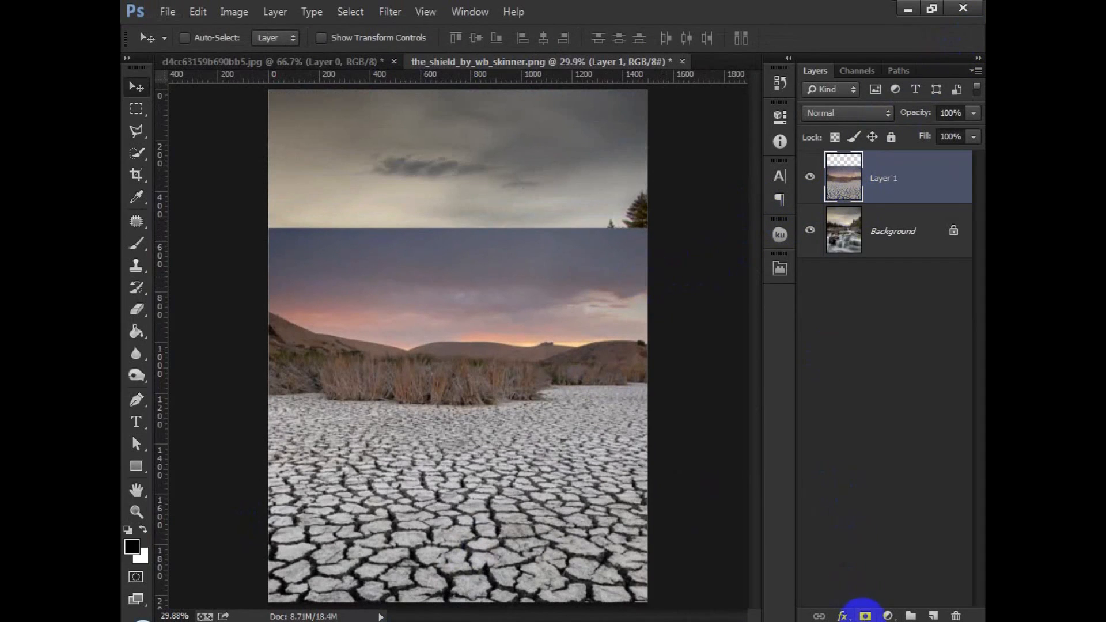
# Add a layer mask to Layer 1 and paint out its sky, hills and grass with a soft black brush
pyautogui.click(875, 614)
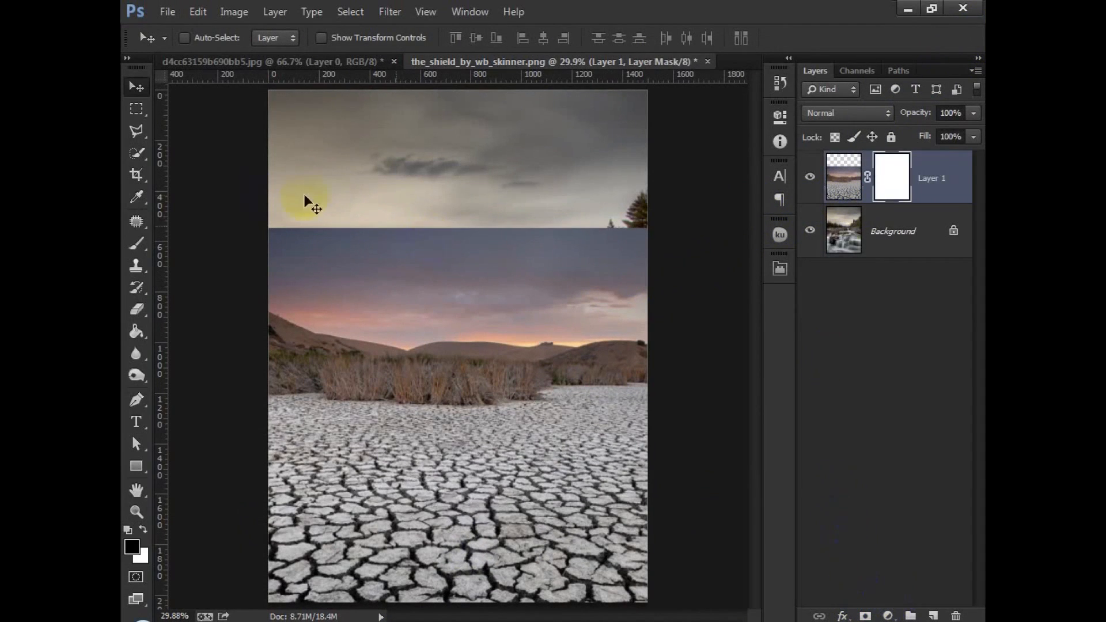
pyautogui.click(136, 244)
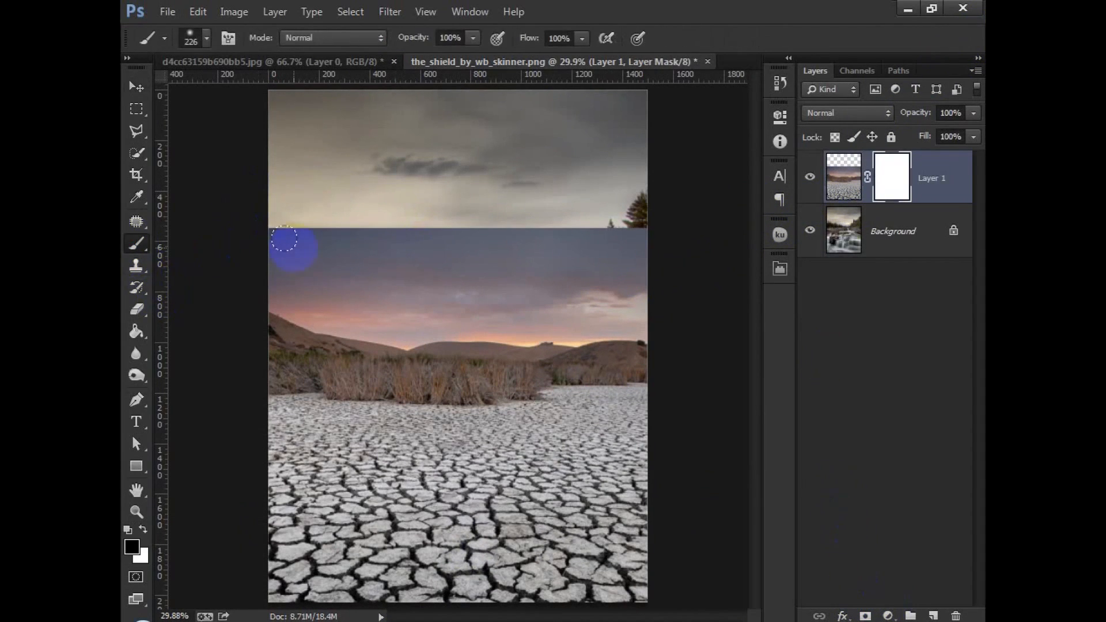
pyautogui.moveTo(270, 227)
pyautogui.mouseDown()
pyautogui.moveTo(634, 221)
pyautogui.moveTo(555, 231)
pyautogui.moveTo(387, 226)
pyautogui.moveTo(250, 205)
pyautogui.moveTo(648, 207)
pyautogui.moveTo(361, 236)
pyautogui.moveTo(392, 251)
pyautogui.moveTo(601, 252)
pyautogui.moveTo(306, 276)
pyautogui.moveTo(633, 269)
pyautogui.moveTo(340, 270)
pyautogui.mouseUp()
pyautogui.moveTo(557, 277); pyautogui.dragTo(469, 284)
# Move the masked cracked-ground layer upward so the ground meets the forest shoreline
pyautogui.click(136, 86)
pyautogui.moveTo(461, 455); pyautogui.dragTo(466, 402)
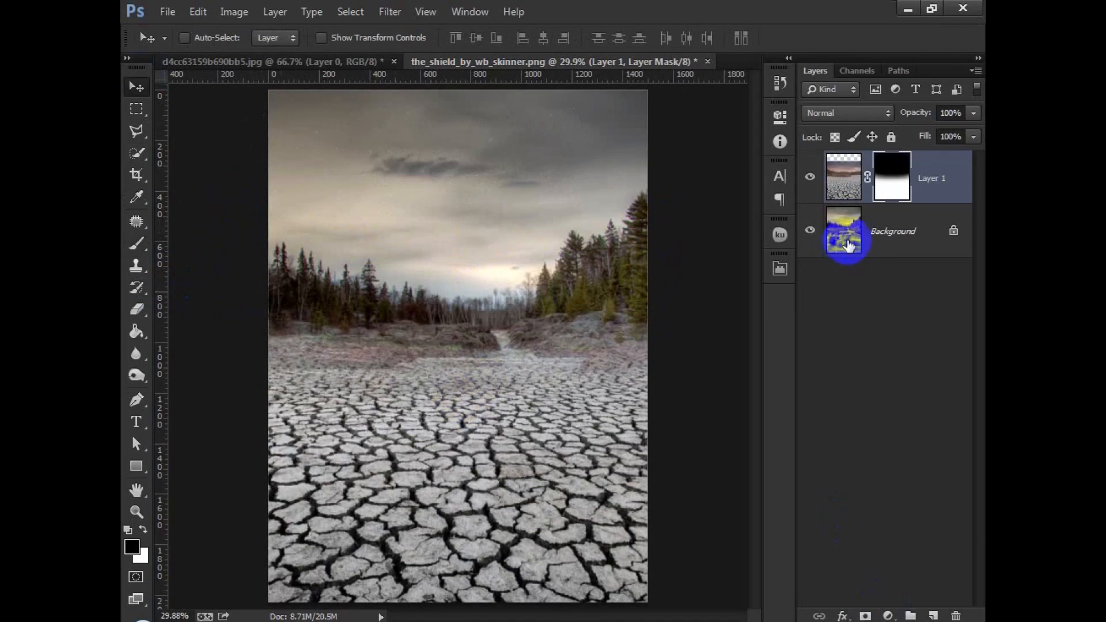
pyautogui.moveTo(540, 378); pyautogui.dragTo(546, 369)
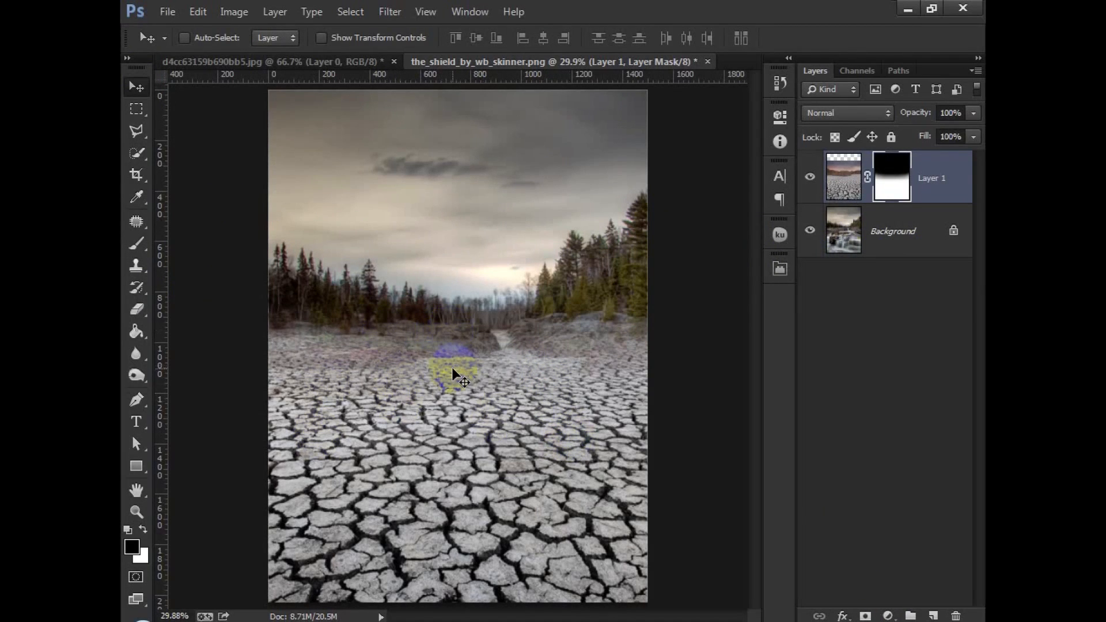
# Unlock the Background layer and place a dark grey Solid Color fill layer beneath it
pyautogui.click(954, 233)
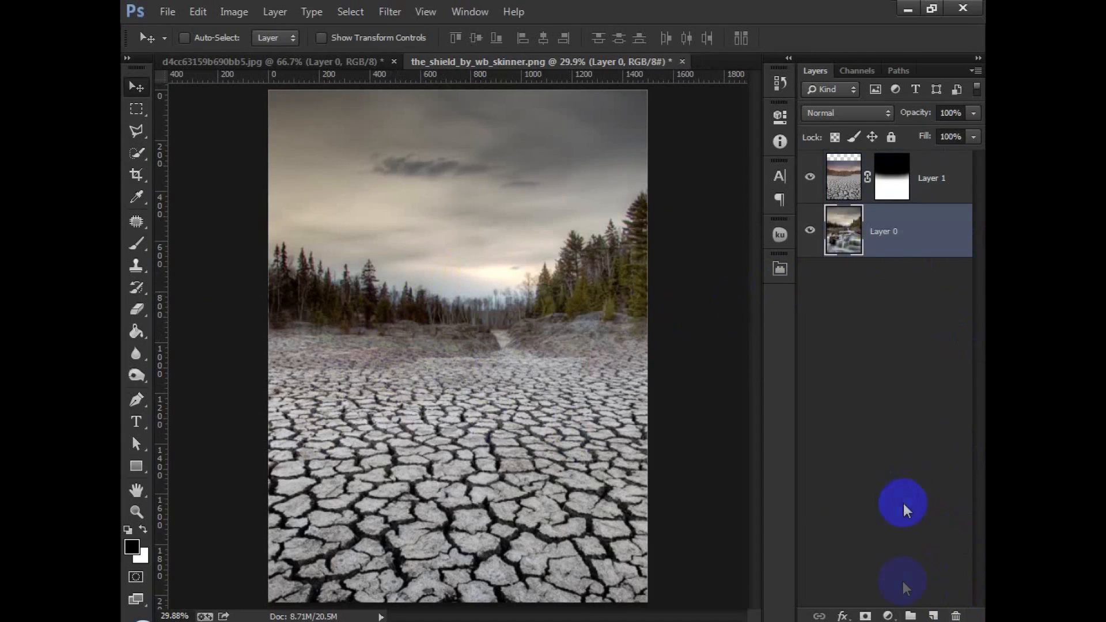
pyautogui.click(888, 616)
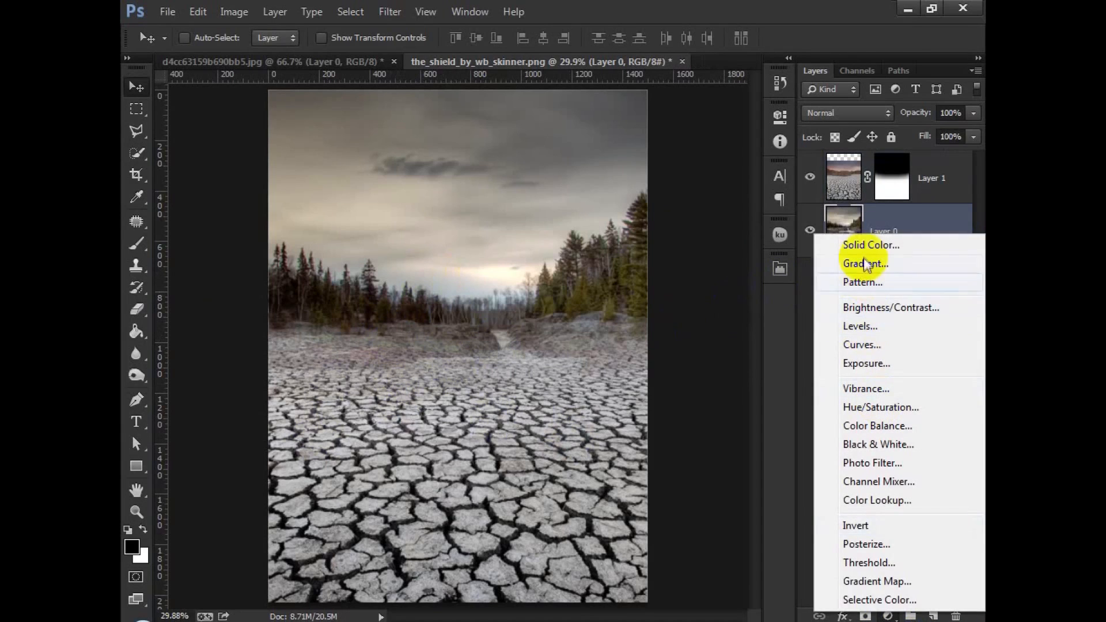
pyautogui.click(865, 244)
pyautogui.moveTo(742, 316); pyautogui.dragTo(611, 365)
pyautogui.click(965, 222)
pyautogui.moveTo(916, 230); pyautogui.dragTo(909, 318)
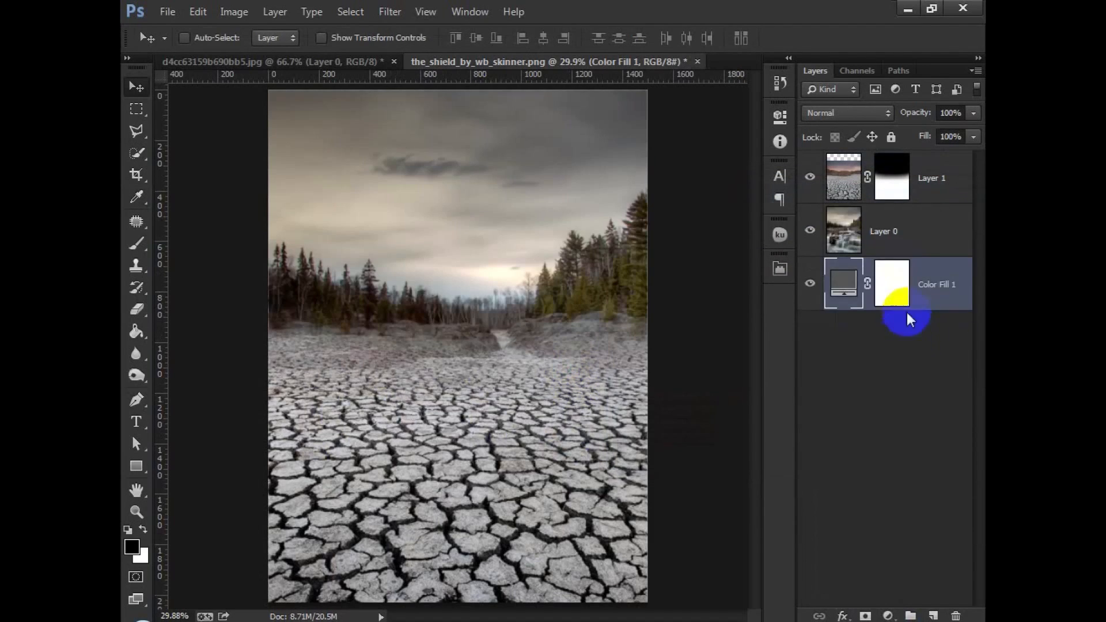
# Hide Layer 1, add a layer mask to Layer 0, and paint out the waterfall and rocks below the tree line in black
pyautogui.click(897, 242)
pyautogui.click(811, 183)
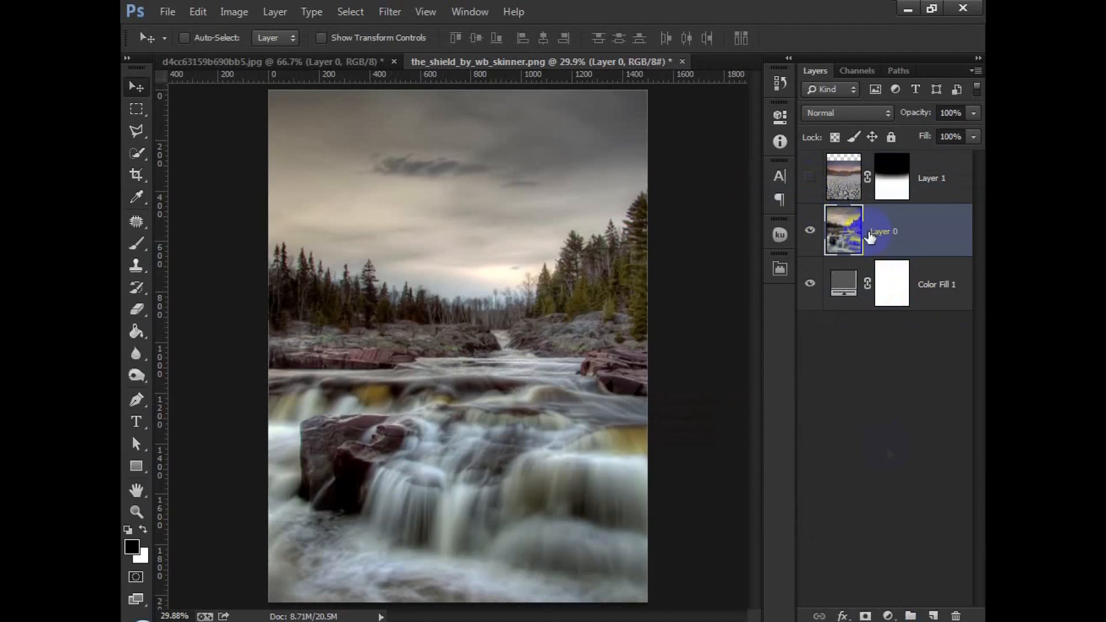
pyautogui.click(866, 616)
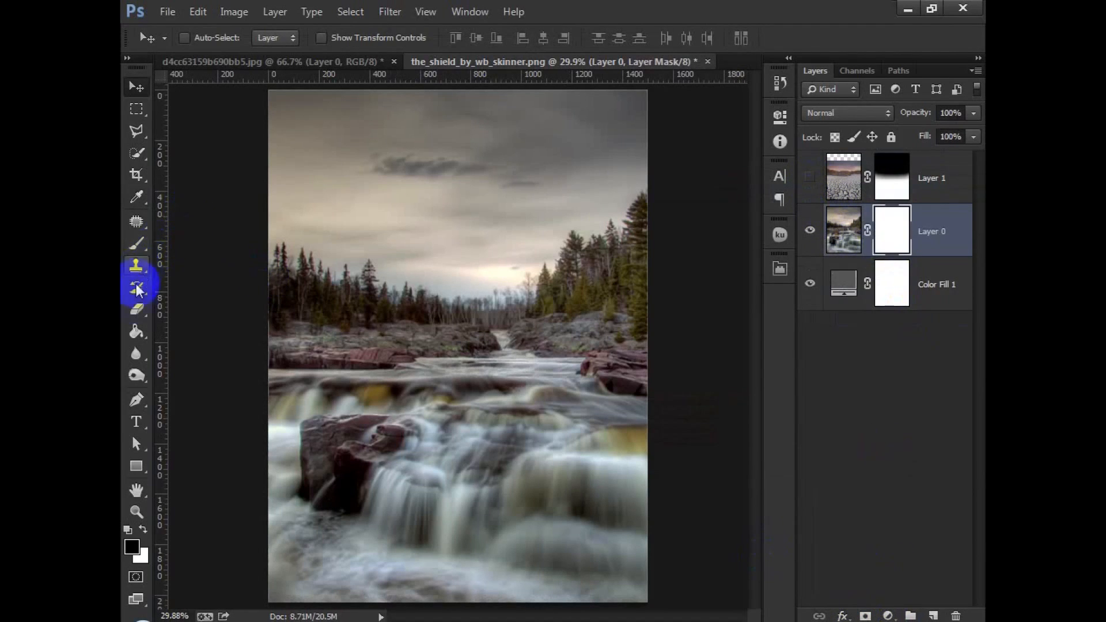
pyautogui.click(135, 244)
pyautogui.moveTo(632, 511)
pyautogui.mouseDown()
pyautogui.moveTo(348, 518)
pyautogui.moveTo(434, 526)
pyautogui.moveTo(210, 449)
pyautogui.moveTo(582, 380)
pyautogui.moveTo(553, 369)
pyautogui.moveTo(496, 395)
pyautogui.mouseUp()
pyautogui.moveTo(650, 454)
pyautogui.mouseDown()
pyautogui.moveTo(683, 442)
pyautogui.moveTo(275, 442)
pyautogui.moveTo(703, 489)
pyautogui.mouseUp()
pyautogui.click(136, 86)
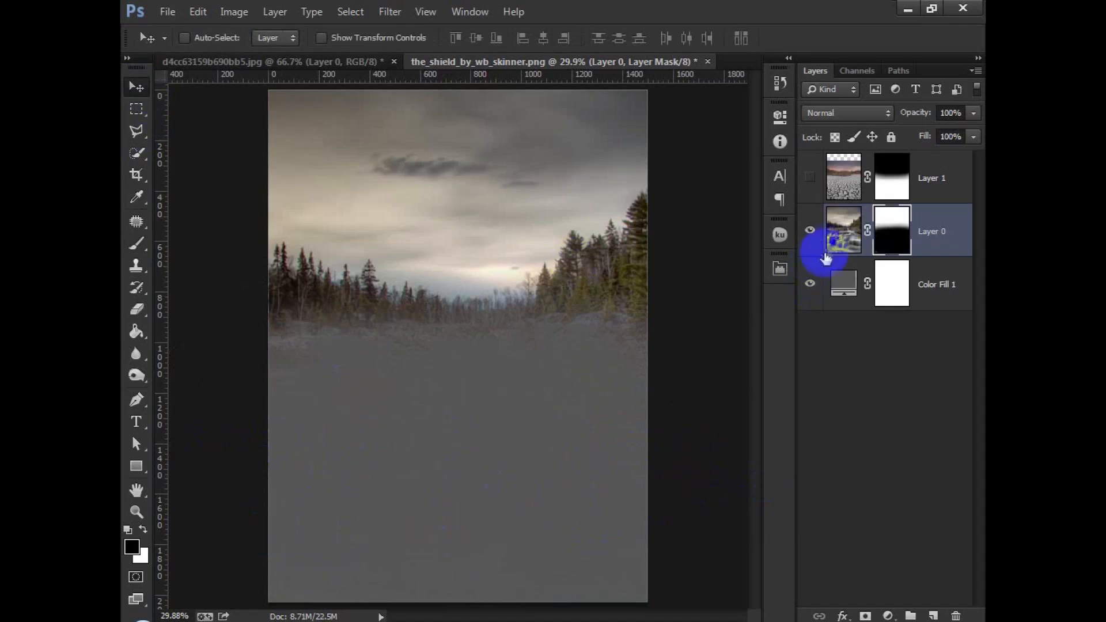
# Show Layer 1 again and move its cracked-ground image up about 33 px toward the tree line
pyautogui.click(804, 182)
pyautogui.click(929, 200)
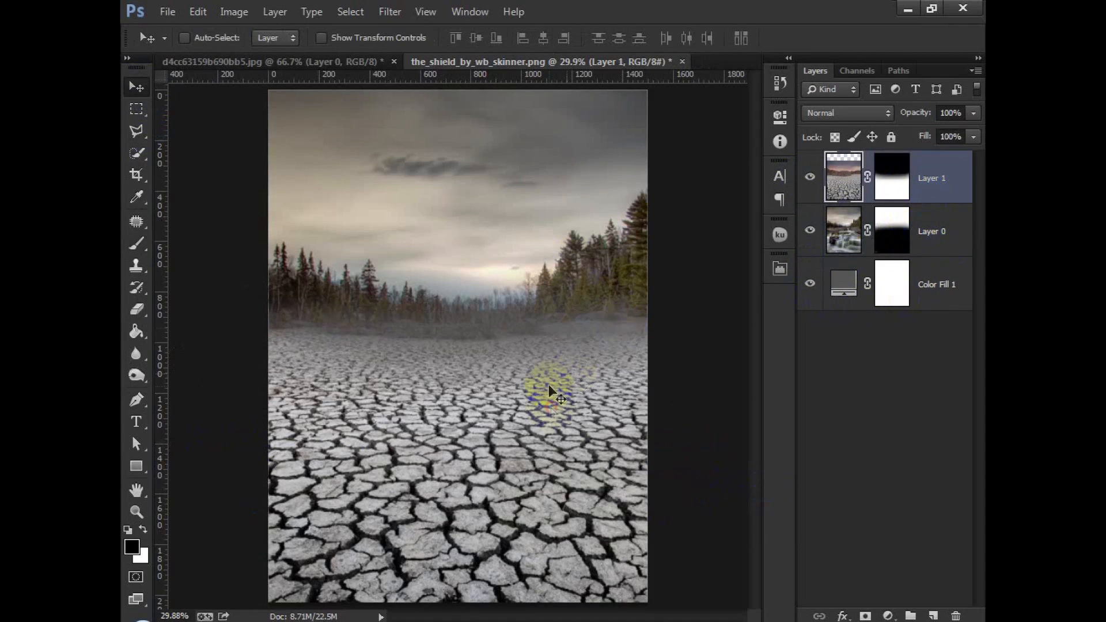
pyautogui.moveTo(548, 385); pyautogui.dragTo(573, 381)
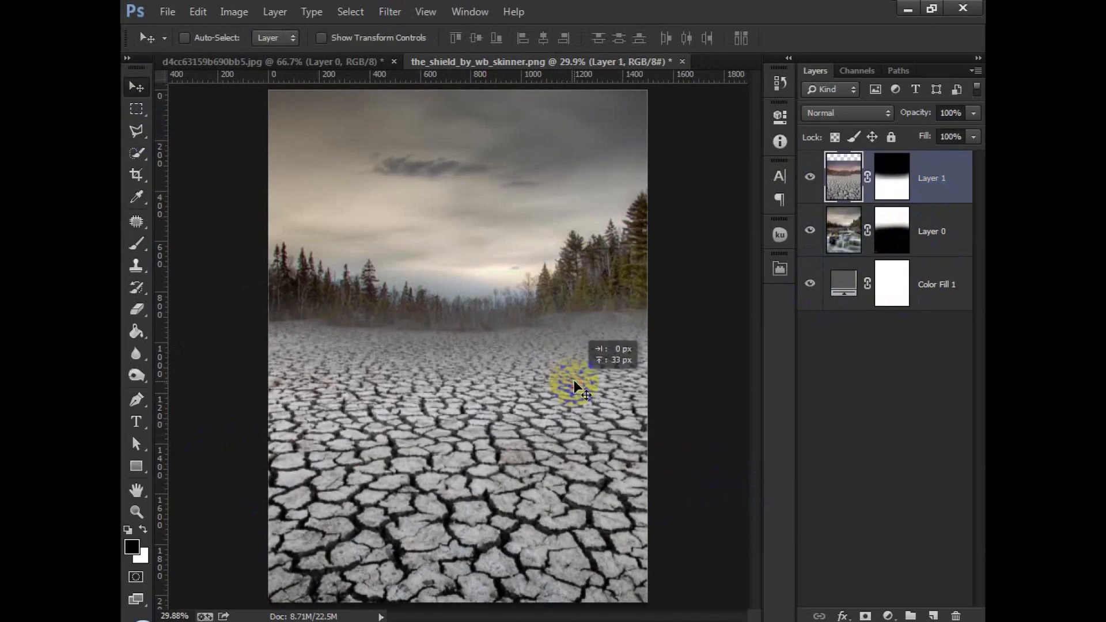
# Soften the ground's upper edge along the tree line by painting Layer 1's mask with a 400 px black brush at 49% opacity
pyautogui.scroll(6, 488, 370)
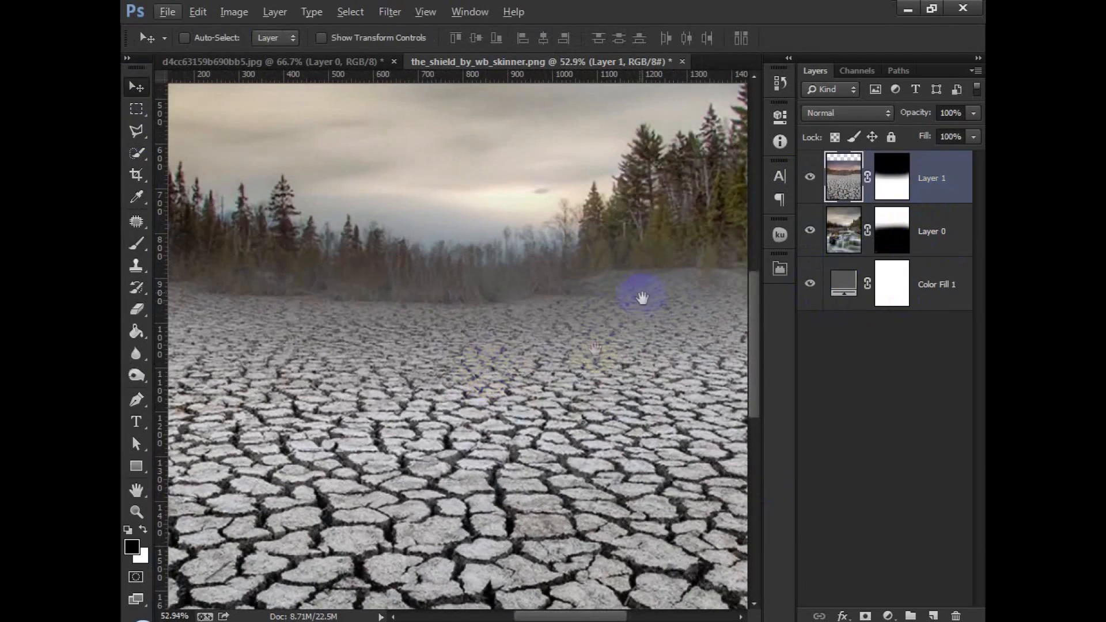
pyautogui.moveTo(642, 297); pyautogui.dragTo(542, 376)
pyautogui.click(891, 176)
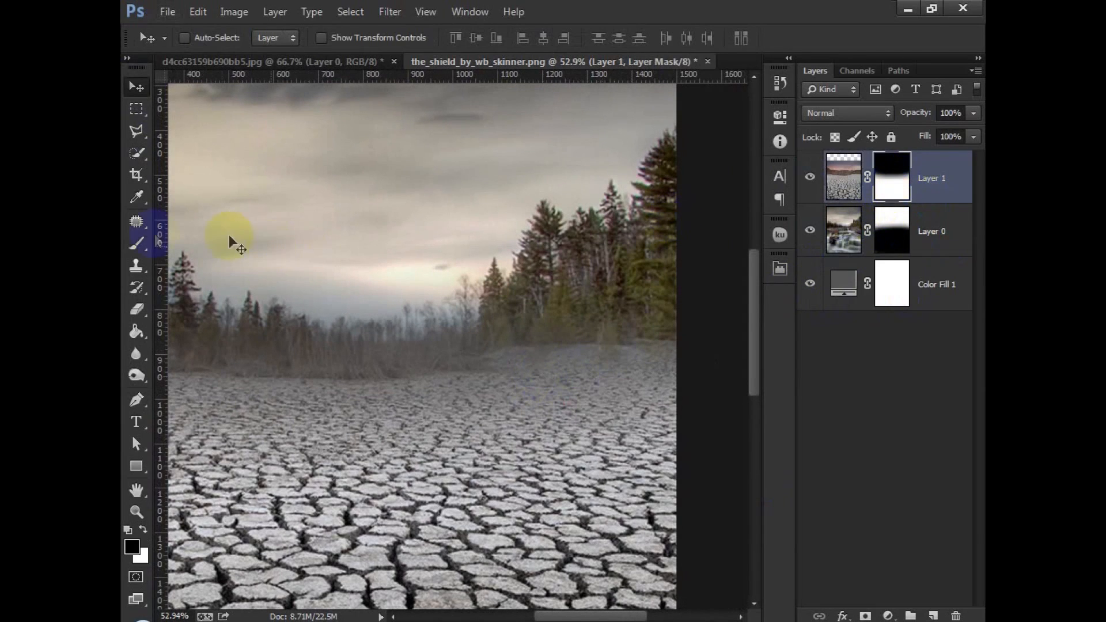
pyautogui.click(137, 243)
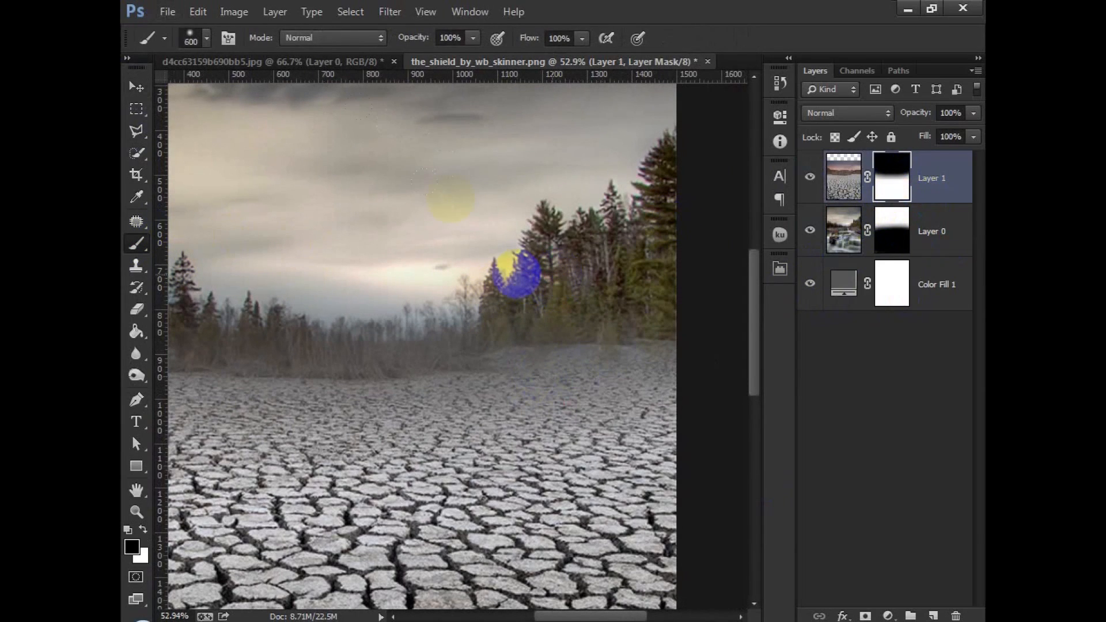
pyautogui.moveTo(415, 44); pyautogui.dragTo(372, 55)
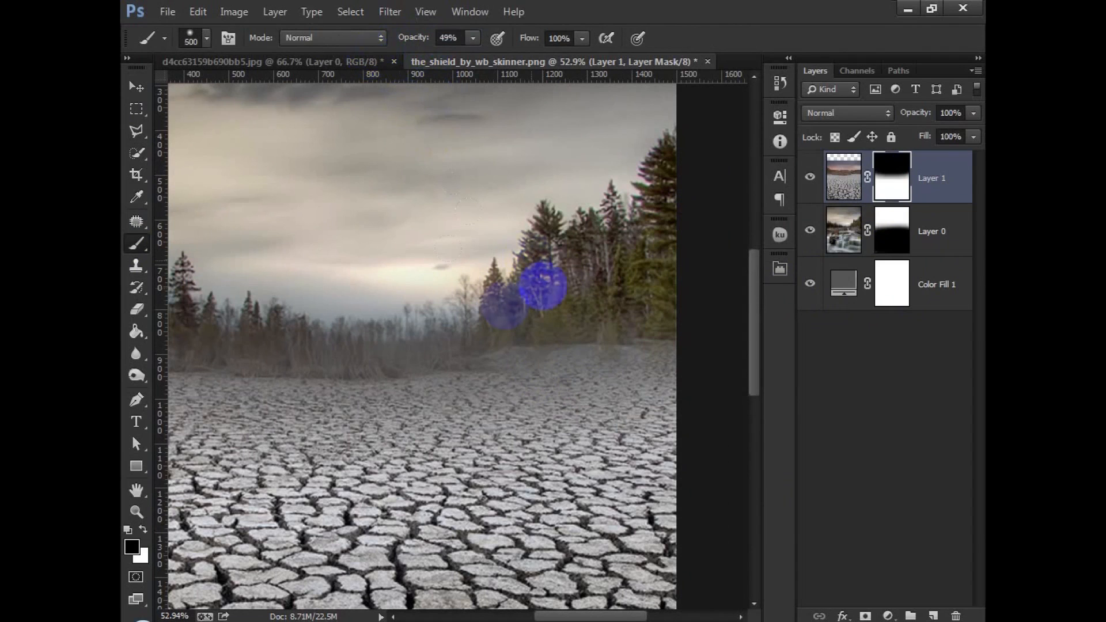
pyautogui.press('[')
pyautogui.press('[')
pyautogui.moveTo(562, 305); pyautogui.dragTo(472, 300)
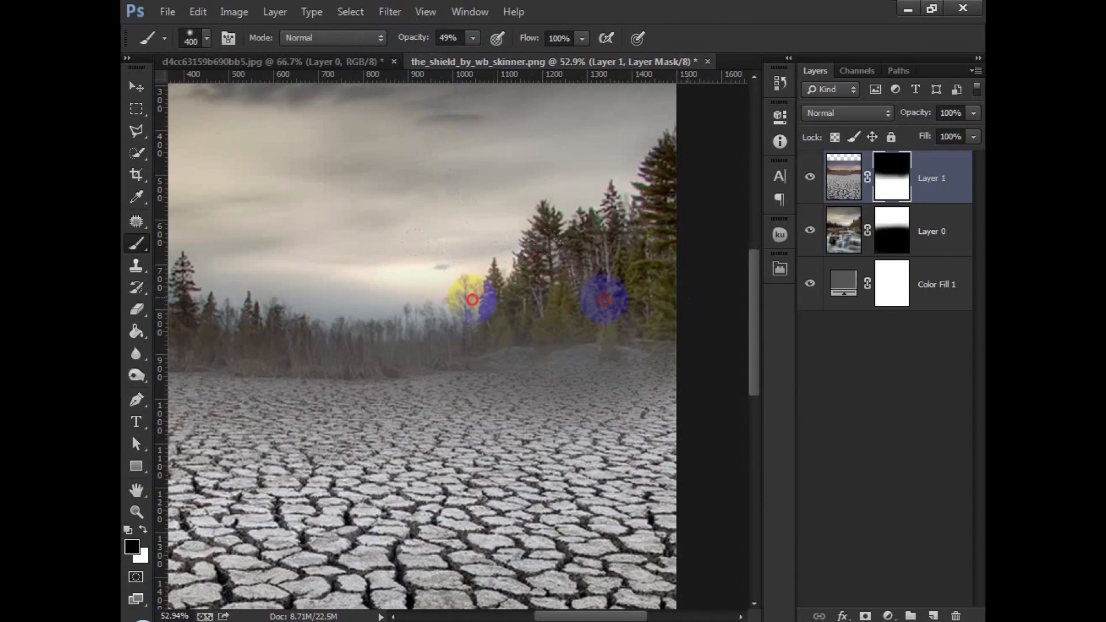
pyautogui.moveTo(728, 301)
pyautogui.mouseDown()
pyautogui.moveTo(531, 325)
pyautogui.moveTo(323, 303)
pyautogui.mouseUp()
pyautogui.scroll(-5, 433, 334)
# Recolor the Color Fill 1 layer to the light blue-grey 959c9f, sampled from the misty horizon near the trees
pyautogui.doubleClick(843, 280)
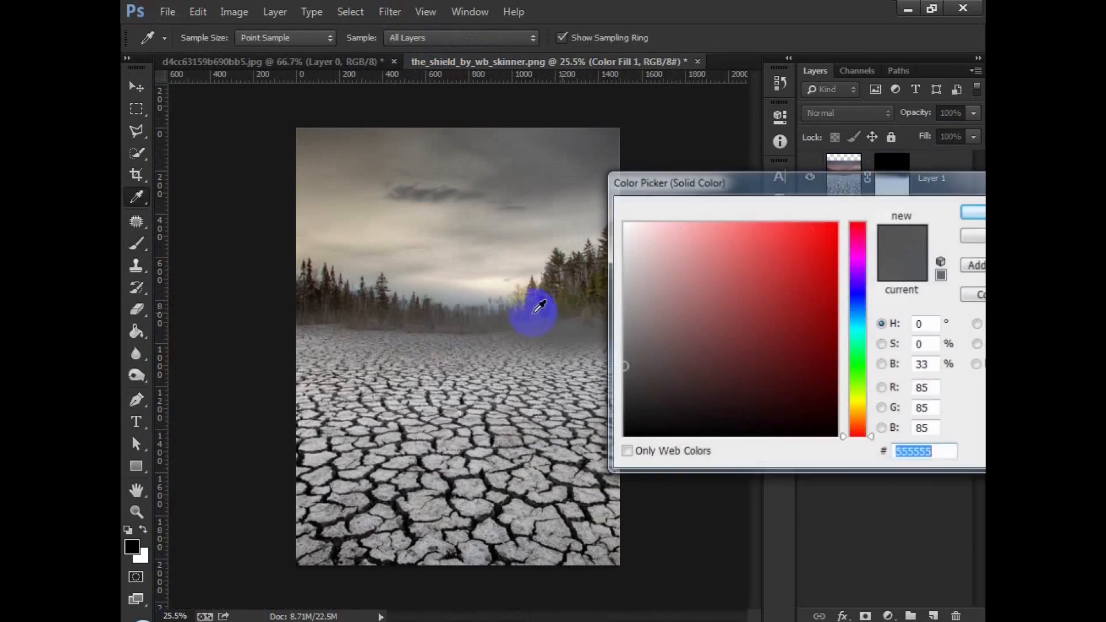
pyautogui.click(506, 287)
pyautogui.moveTo(495, 281); pyautogui.dragTo(451, 307)
pyautogui.moveTo(595, 185); pyautogui.dragTo(606, 152)
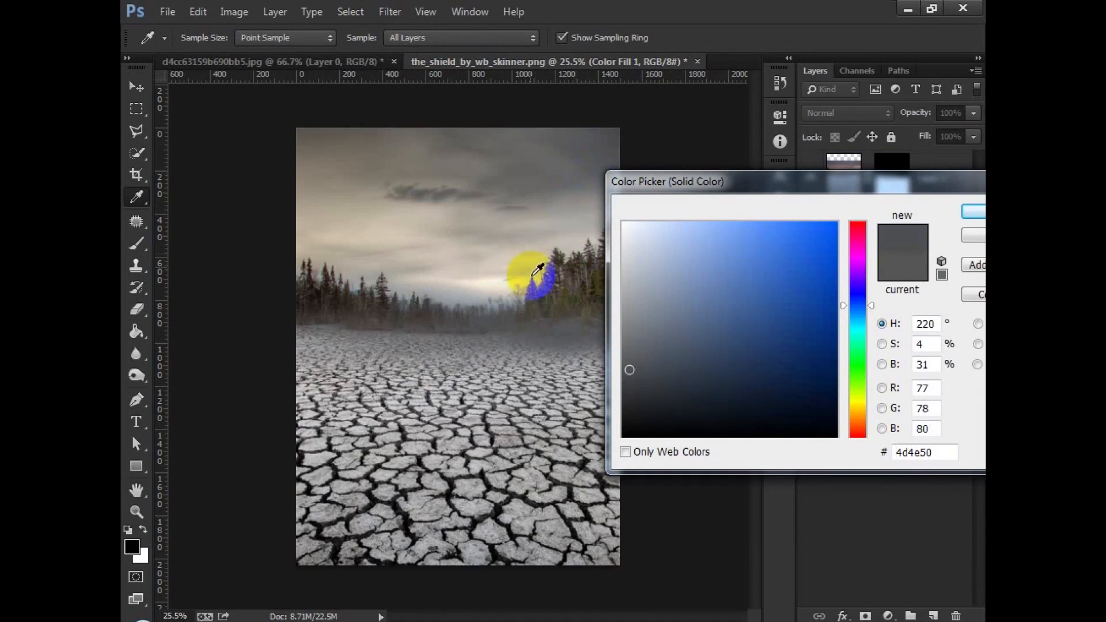
pyautogui.click(472, 301)
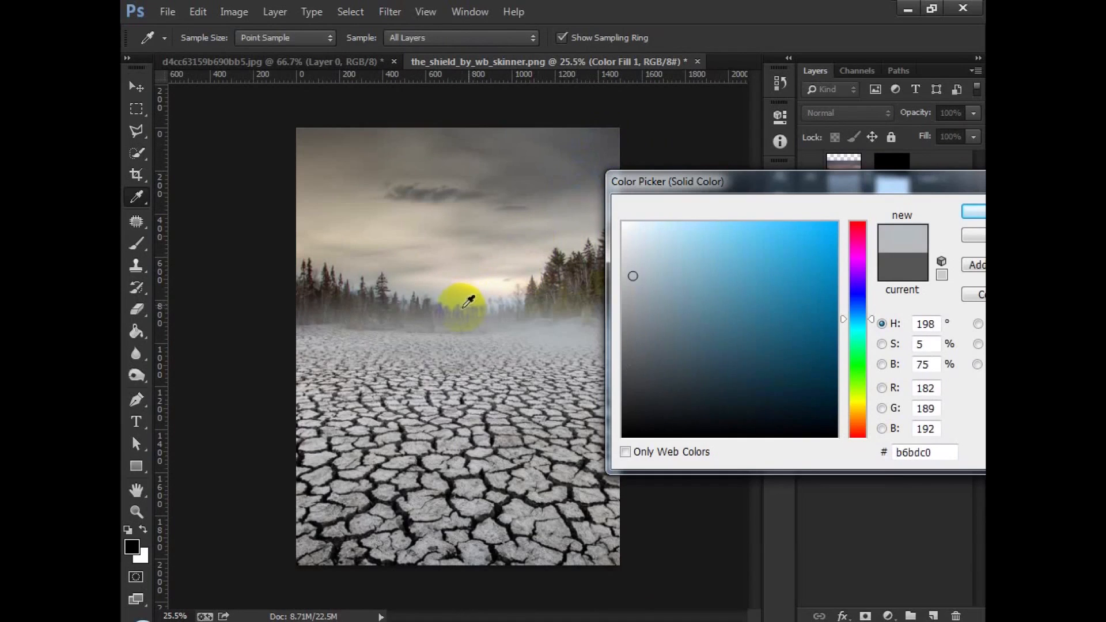
pyautogui.moveTo(464, 305); pyautogui.dragTo(460, 307)
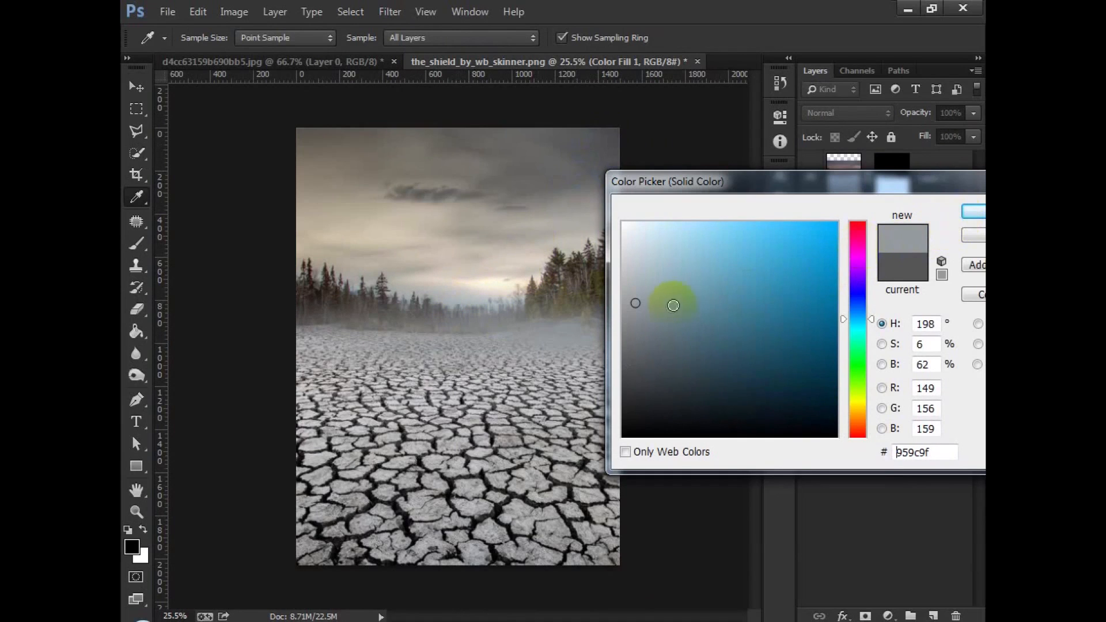
pyautogui.click(972, 214)
# Select Layer 1 and Layer 0 together and stretch them downward to 114.06% height with Free Transform
pyautogui.click(136, 87)
pyautogui.click(938, 177)
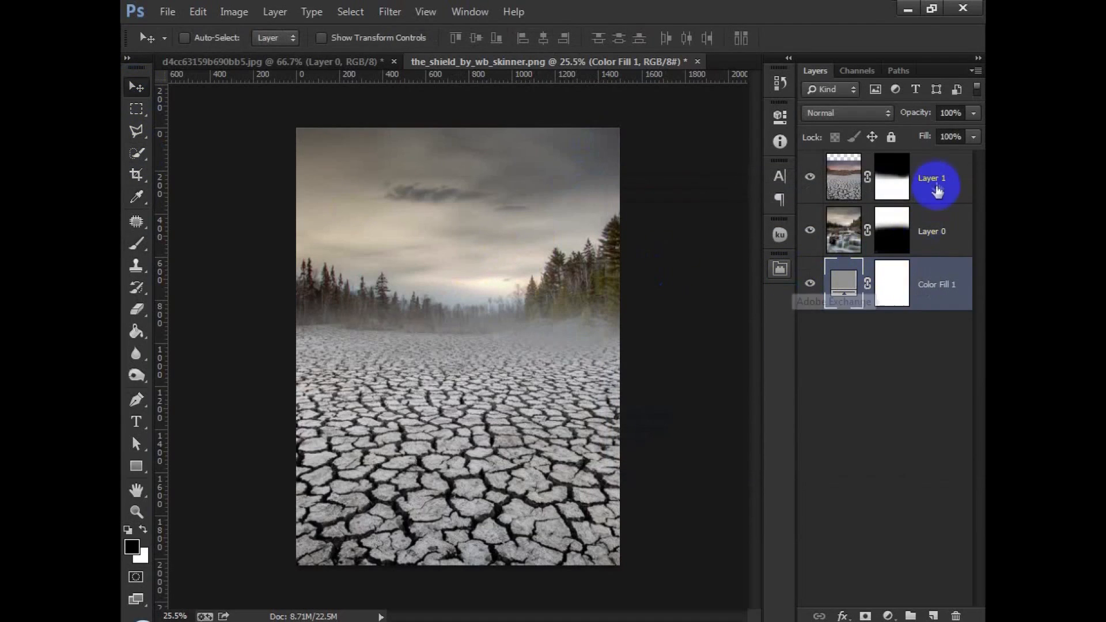
pyautogui.keyDown('shift'); pyautogui.click(940, 229); pyautogui.keyUp('shift')
pyautogui.hotkey('ctrl', 't')
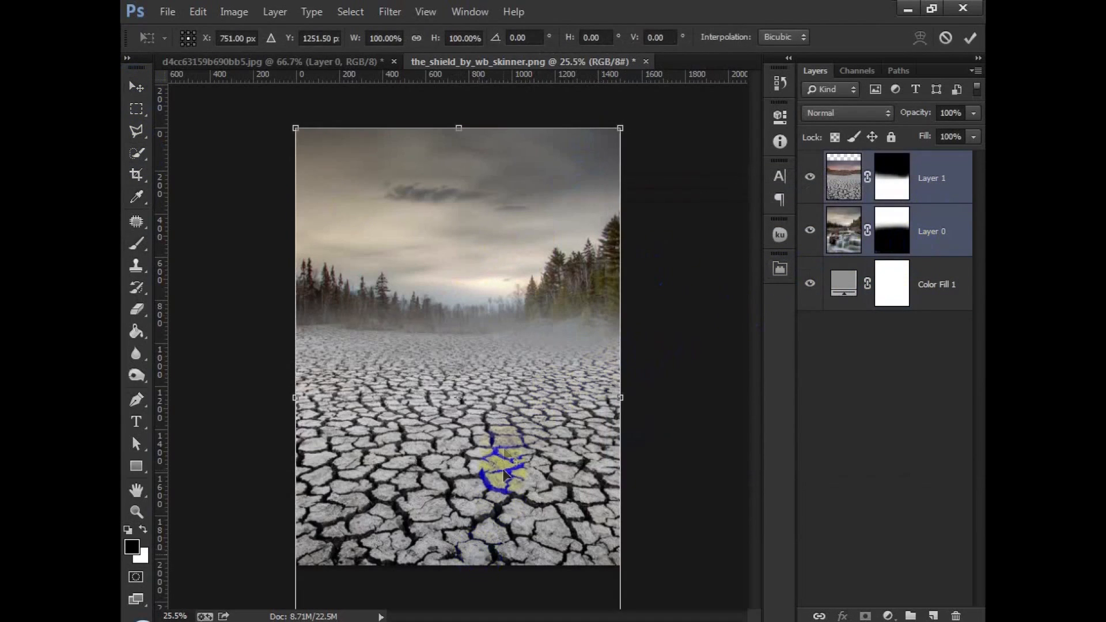
pyautogui.hotkey('ctrl', '0')
pyautogui.moveTo(461, 552); pyautogui.dragTo(459, 576)
pyautogui.click(971, 39)
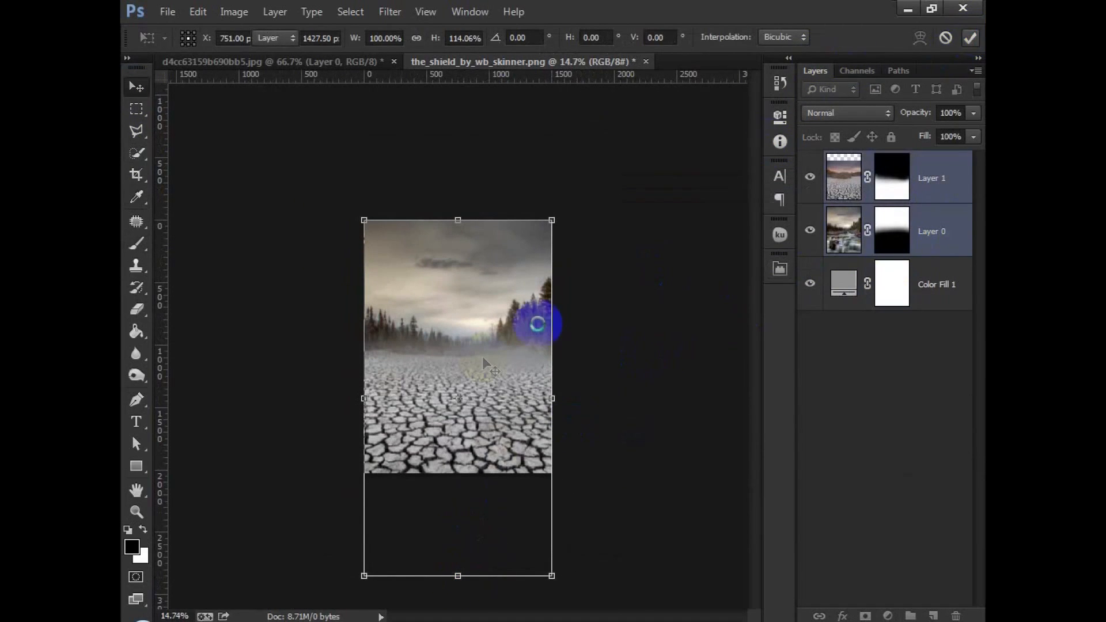
pyautogui.hotkey('ctrl', '0')
pyautogui.scroll(1, 480, 355)
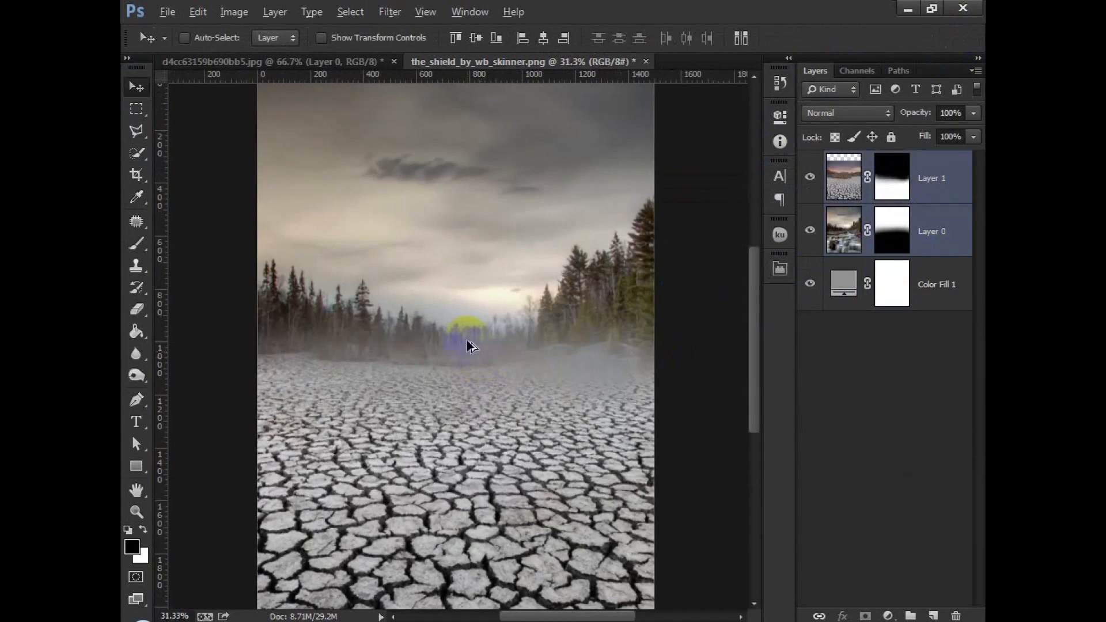
# Crop the document to its current canvas bounds, deleting the layer pixels that extend beyond it
pyautogui.scroll(-2, 466, 338)
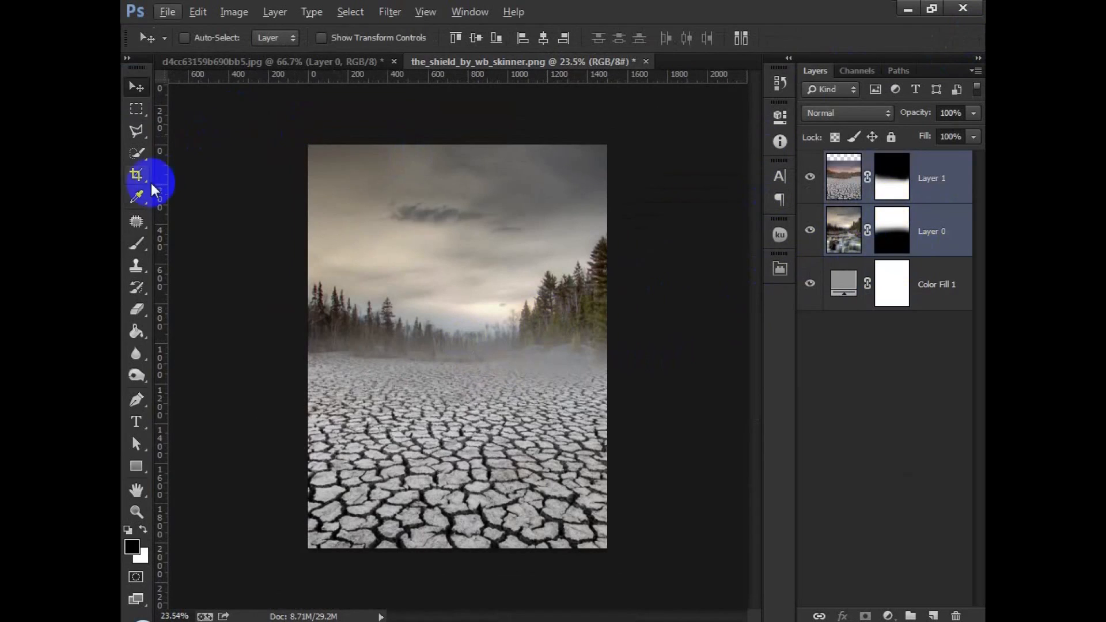
pyautogui.click(136, 174)
pyautogui.click(371, 267)
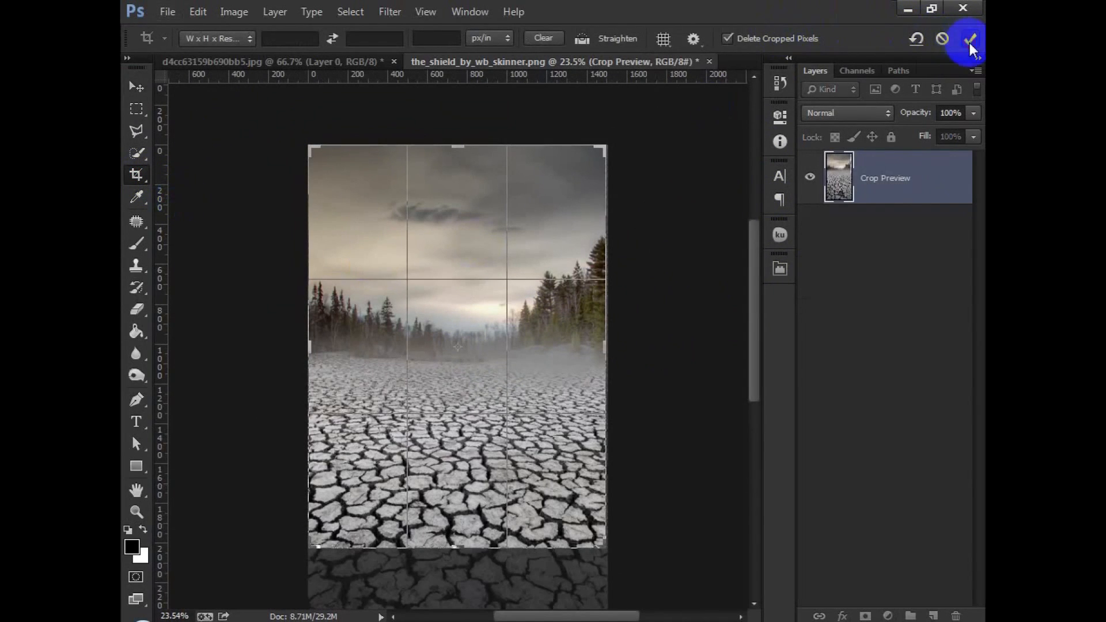
pyautogui.click(969, 41)
pyautogui.click(137, 87)
pyautogui.scroll(1, 462, 291)
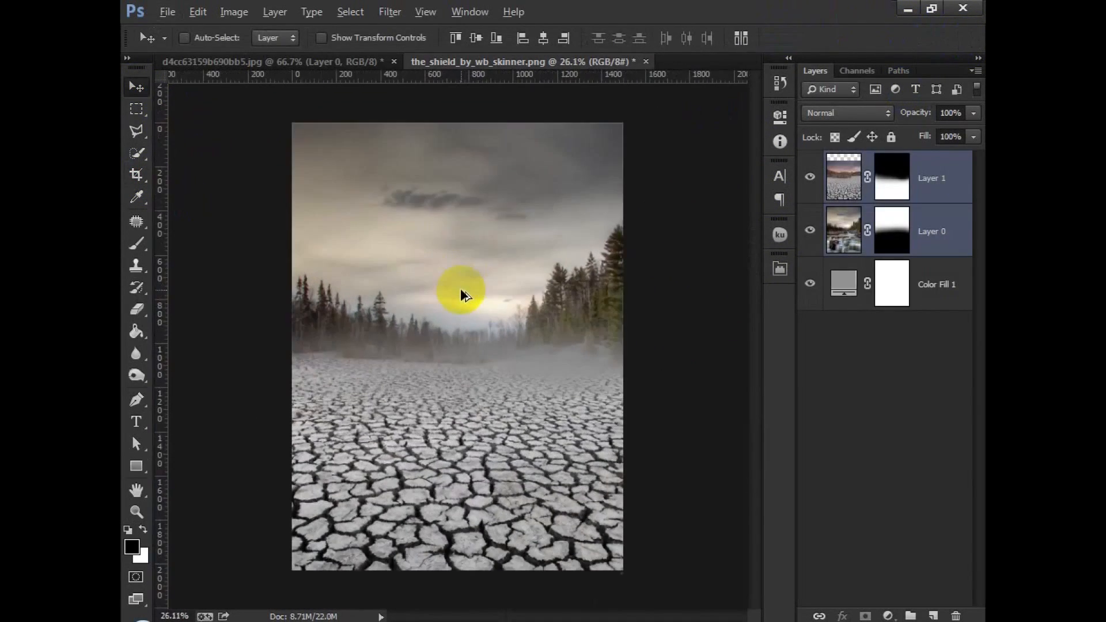
# Close d4cc63159b690bb5.jpg without saving and open the masked boy JPG from the Manipulation folder in Photoshop
pyautogui.click(348, 61)
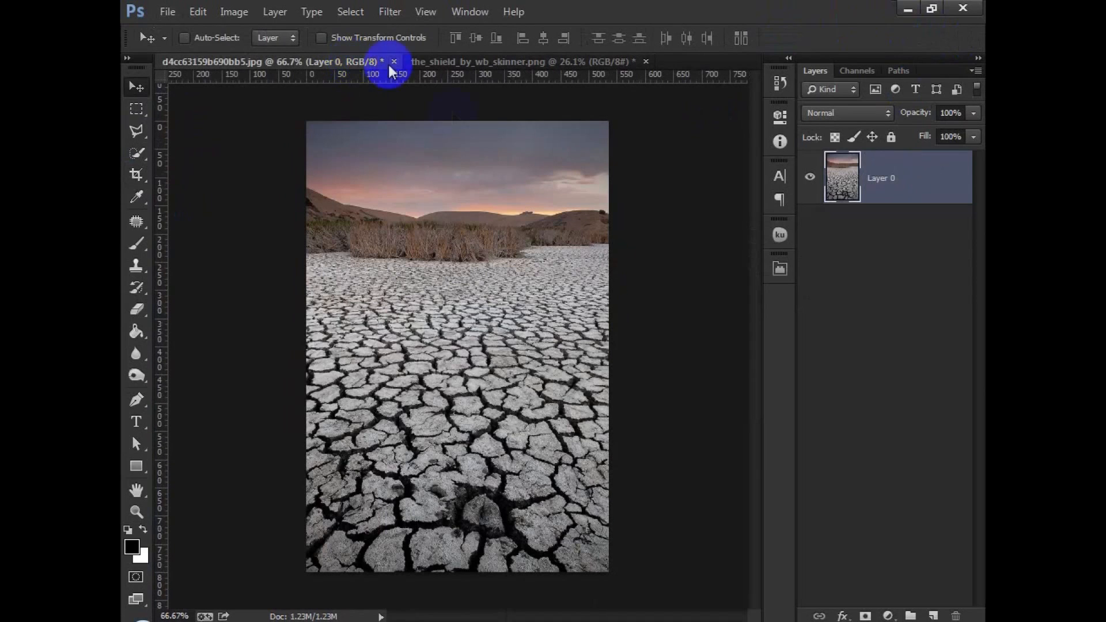
pyautogui.click(394, 61)
pyautogui.click(563, 249)
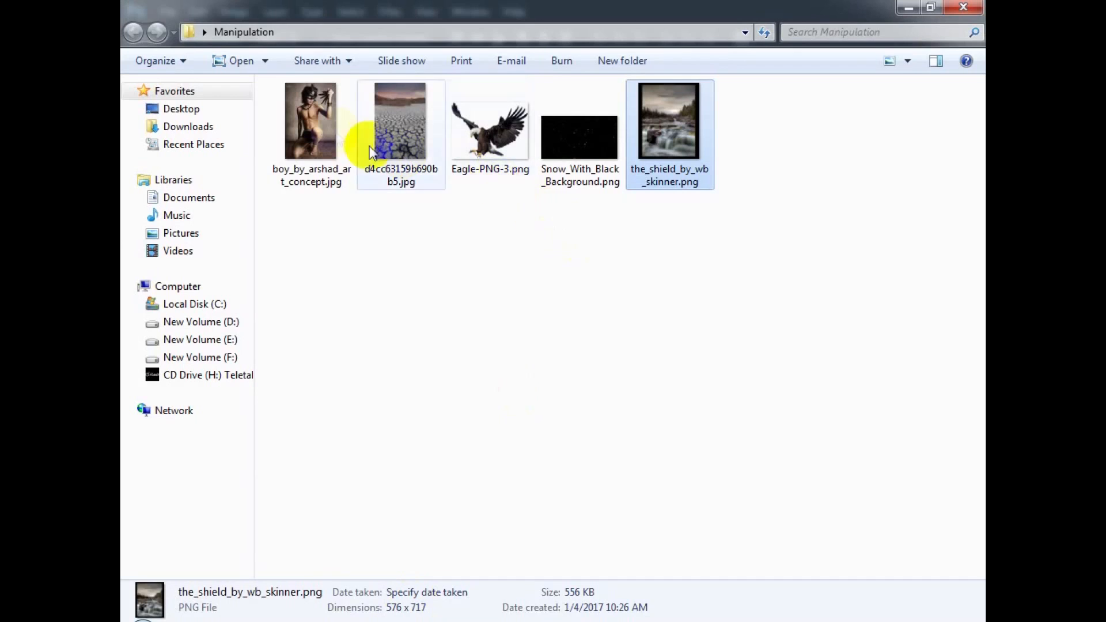
pyautogui.moveTo(308, 121); pyautogui.dragTo(485, 55)
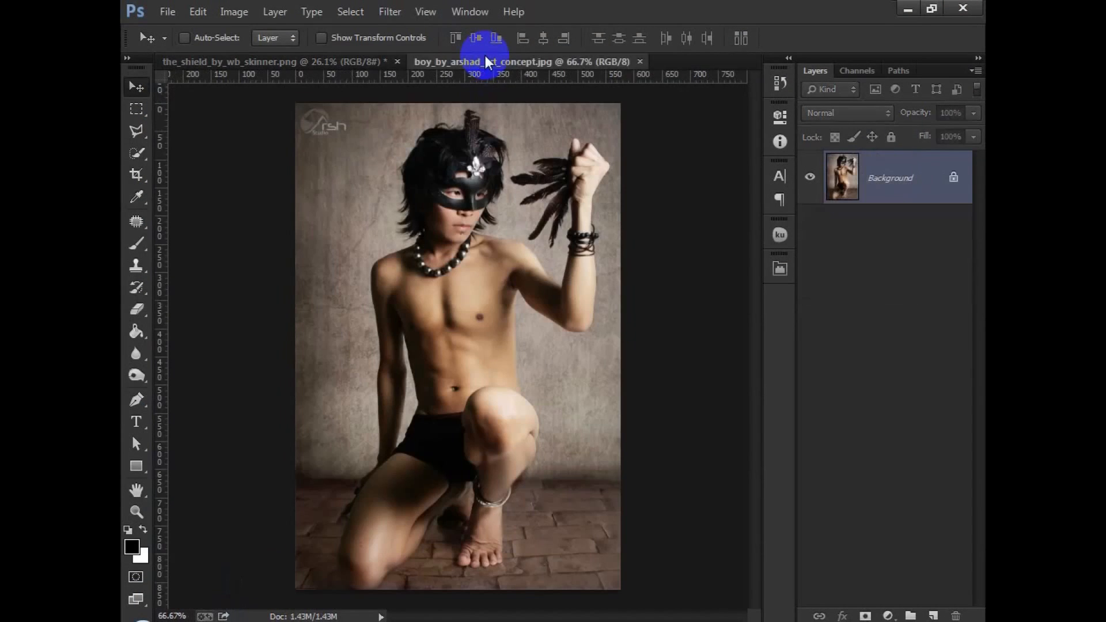
# Examine how Layer 1 and Layer 0 each contribute to the blended landscape by toggling their visibility
pyautogui.click(361, 61)
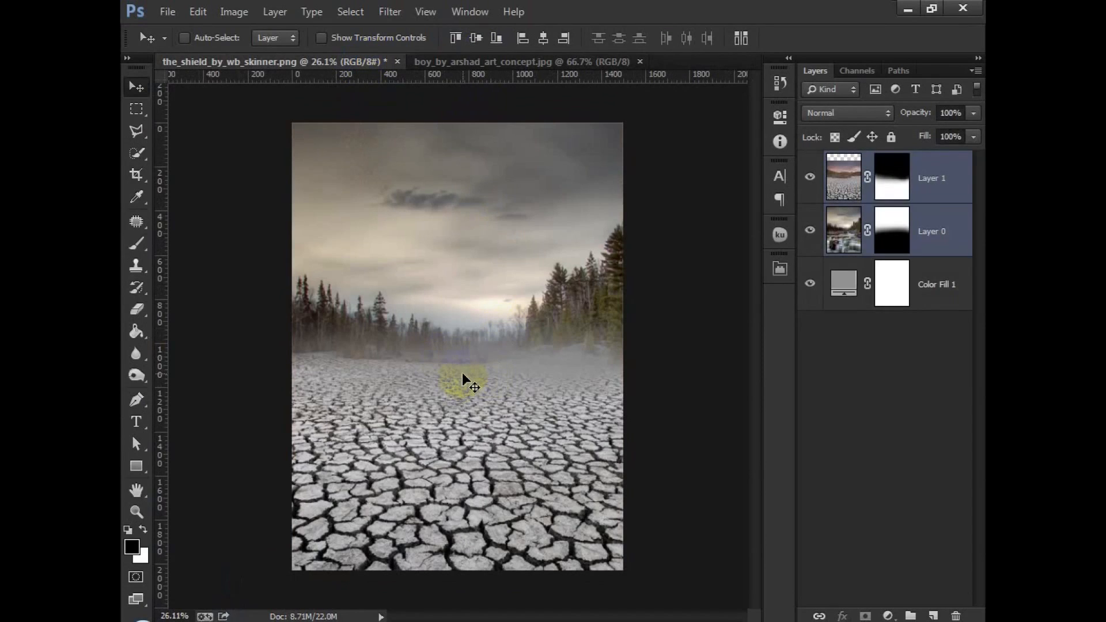
pyautogui.moveTo(898, 189); pyautogui.dragTo(905, 222)
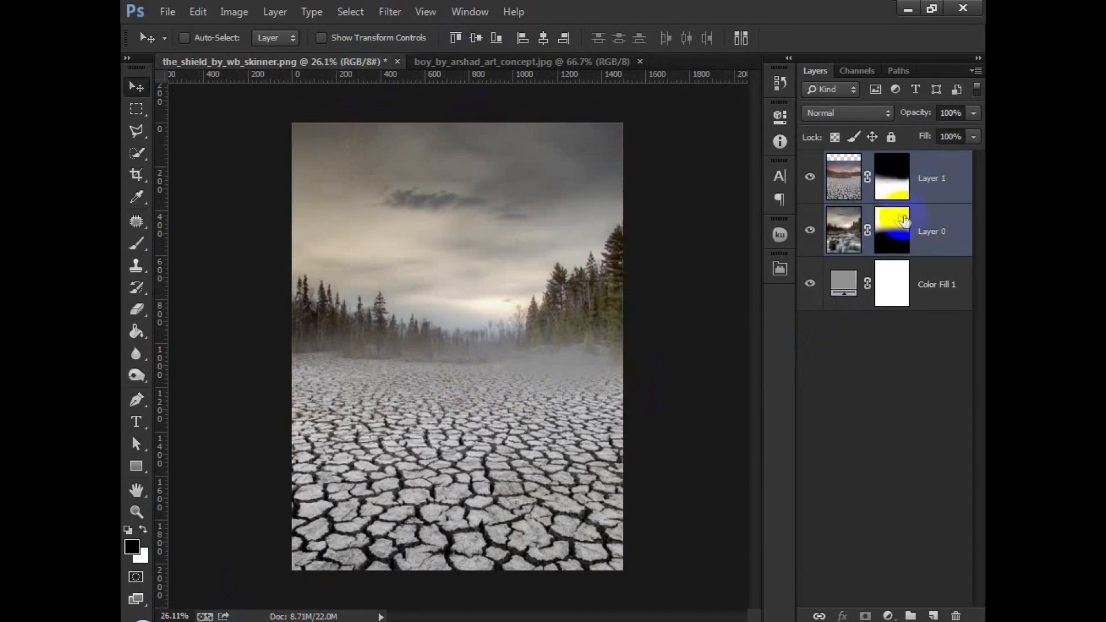
pyautogui.click(812, 178)
pyautogui.click(812, 178)
pyautogui.click(809, 231)
pyautogui.click(809, 231)
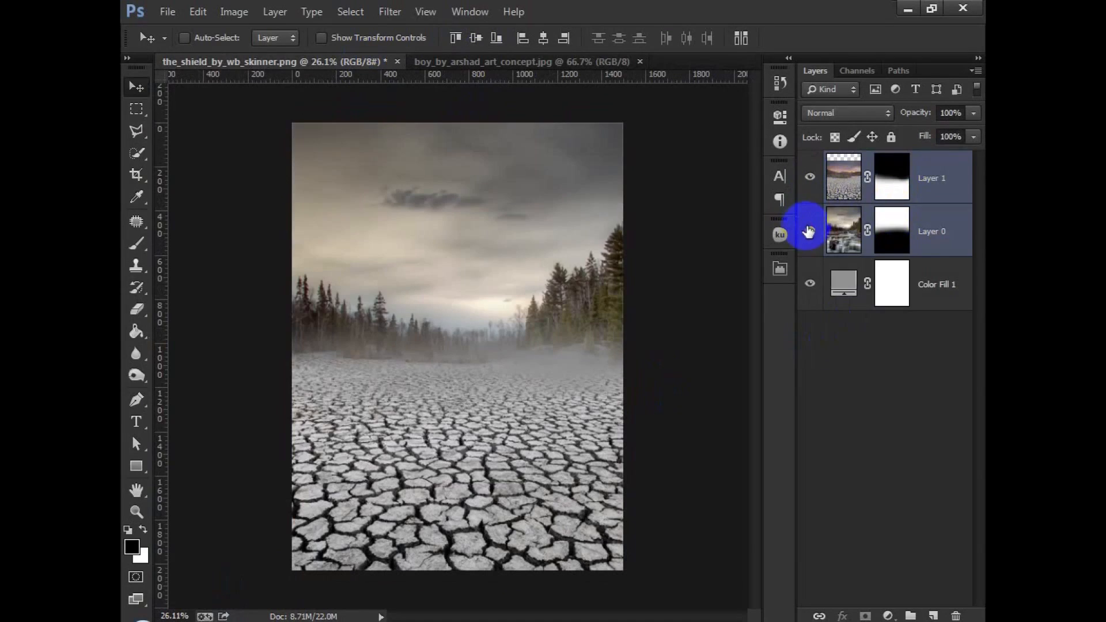
pyautogui.click(843, 230)
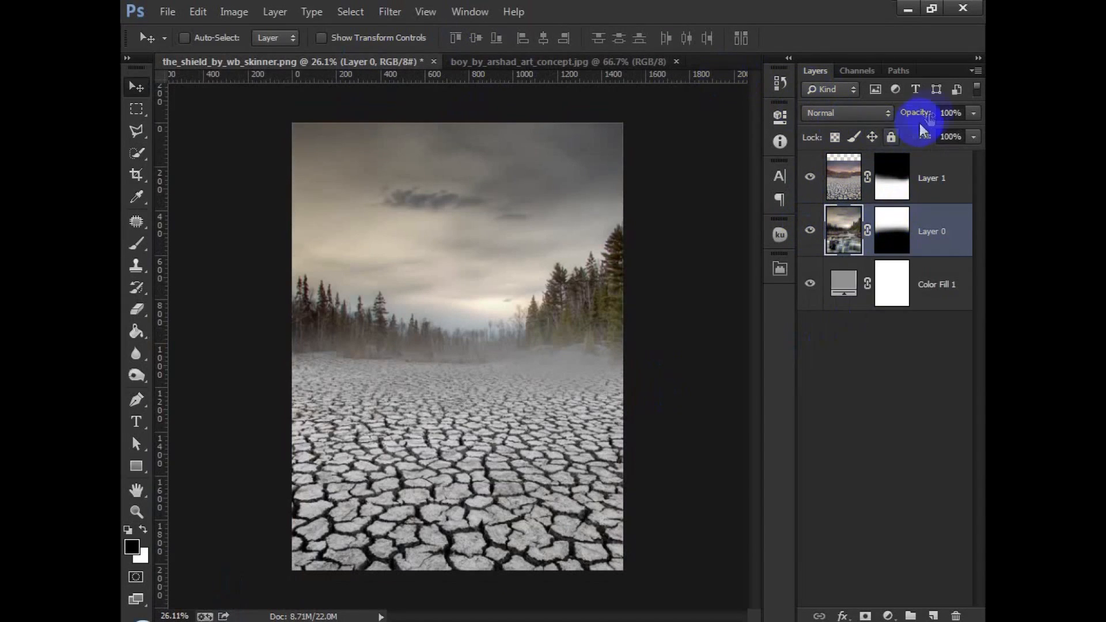
pyautogui.moveTo(906, 112); pyautogui.dragTo(982, 140)
# Roughly select the kneeling masked boy in the portrait, from head to legs, with the Quick Selection tool
pyautogui.click(527, 63)
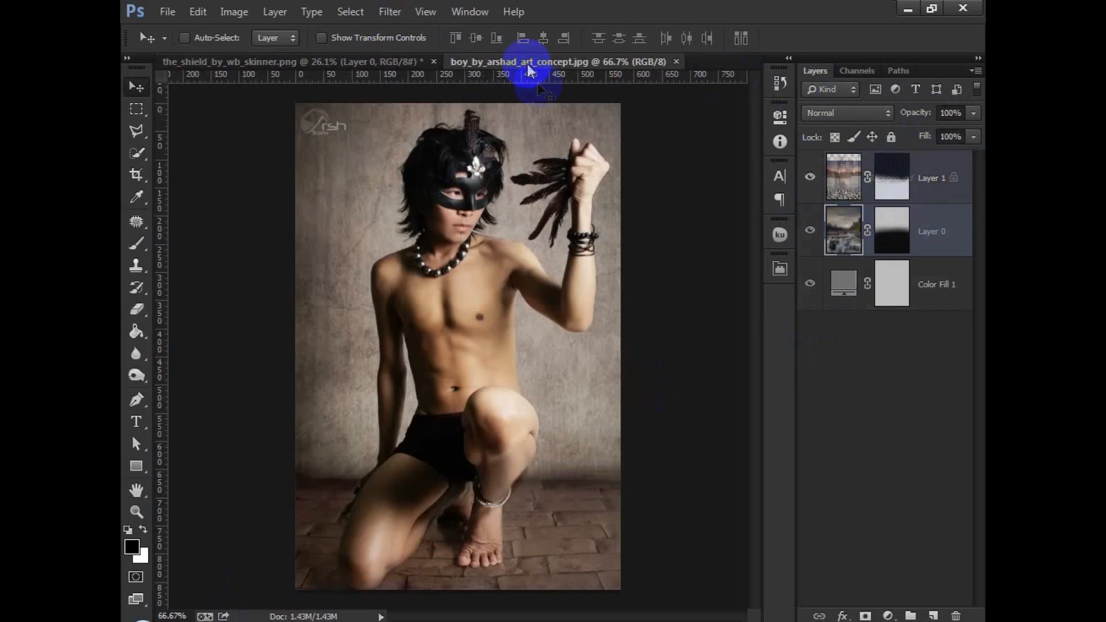
pyautogui.moveTo(555, 299); pyautogui.dragTo(530, 311)
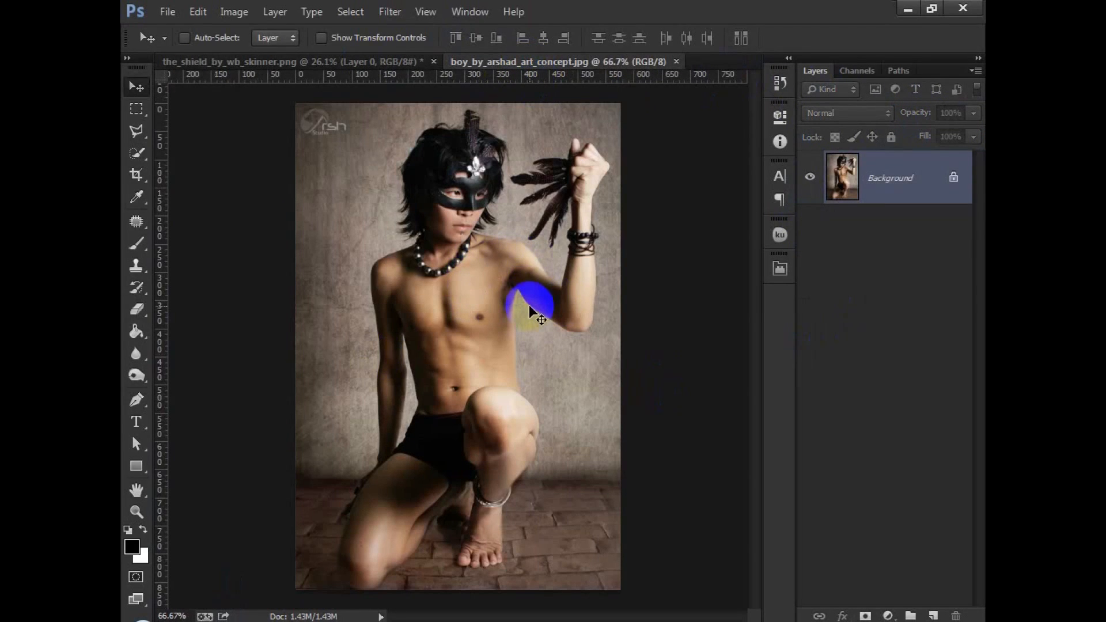
pyautogui.click(151, 161)
pyautogui.click(464, 199)
pyautogui.moveTo(449, 198)
pyautogui.mouseDown()
pyautogui.moveTo(454, 170)
pyautogui.moveTo(428, 291)
pyautogui.moveTo(448, 299)
pyautogui.moveTo(492, 263)
pyautogui.moveTo(440, 341)
pyautogui.moveTo(468, 443)
pyautogui.moveTo(403, 511)
pyautogui.mouseUp()
# Refine the Quick Selection around the raised arm, feathers and body, subtracting stray background and reducing the brush to 8 px
pyautogui.scroll(5, 491, 462)
pyautogui.moveTo(579, 154)
pyautogui.mouseDown()
pyautogui.moveTo(456, 356)
pyautogui.moveTo(479, 348)
pyautogui.moveTo(535, 154)
pyautogui.moveTo(506, 347)
pyautogui.mouseUp()
pyautogui.moveTo(496, 264); pyautogui.dragTo(436, 315)
pyautogui.moveTo(364, 346); pyautogui.dragTo(427, 455)
pyautogui.keyDown('alt'); pyautogui.click(556, 368); pyautogui.keyUp('alt')
pyautogui.moveTo(357, 469)
pyautogui.mouseDown()
pyautogui.moveTo(461, 370)
pyautogui.moveTo(507, 149)
pyautogui.mouseUp()
pyautogui.moveTo(346, 490); pyautogui.dragTo(490, 172)
pyautogui.keyDown('alt'); pyautogui.click(302, 331); pyautogui.keyUp('alt')
pyautogui.moveTo(302, 331)
pyautogui.mouseDown()
pyautogui.moveTo(287, 390)
pyautogui.moveTo(332, 331)
pyautogui.moveTo(326, 495)
pyautogui.mouseUp()
pyautogui.press('[')
pyautogui.press('[')
pyautogui.press('[')
pyautogui.press('[')
pyautogui.scroll(-8, 576, 297)
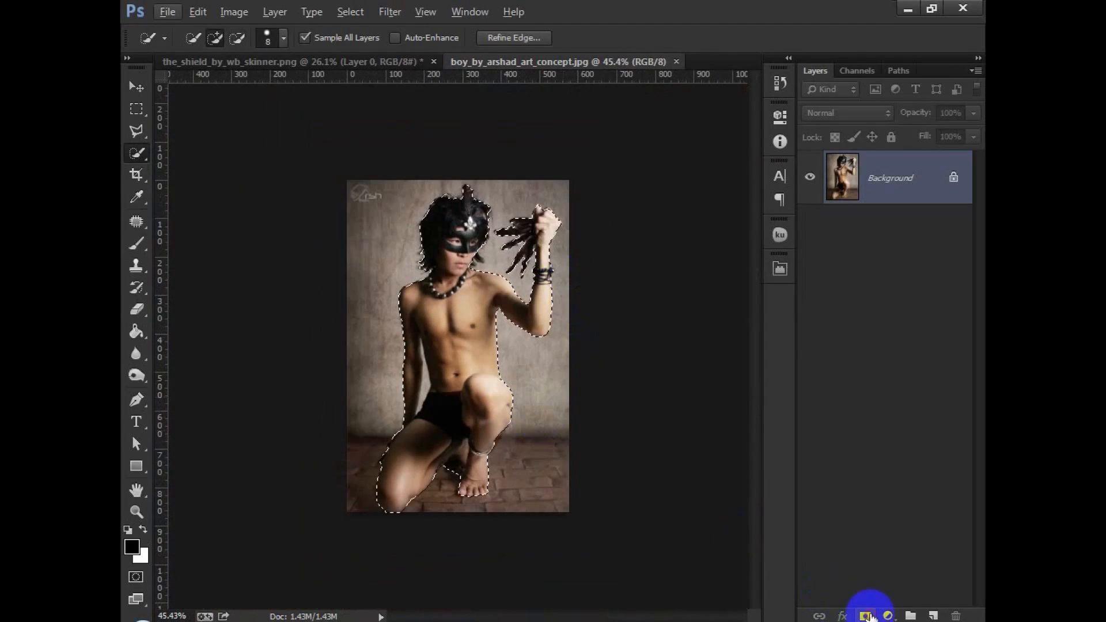
# Add a layer mask from the selection to hide the wall and brick floor around the boy
pyautogui.click(867, 616)
pyautogui.scroll(8, 494, 202)
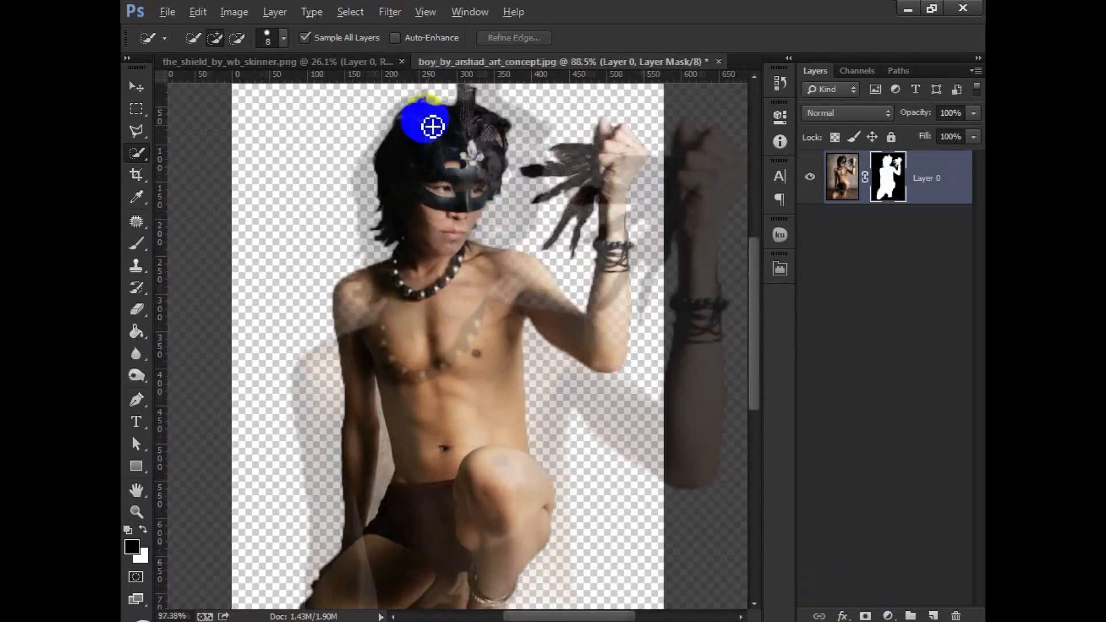
pyautogui.scroll(4, 433, 126)
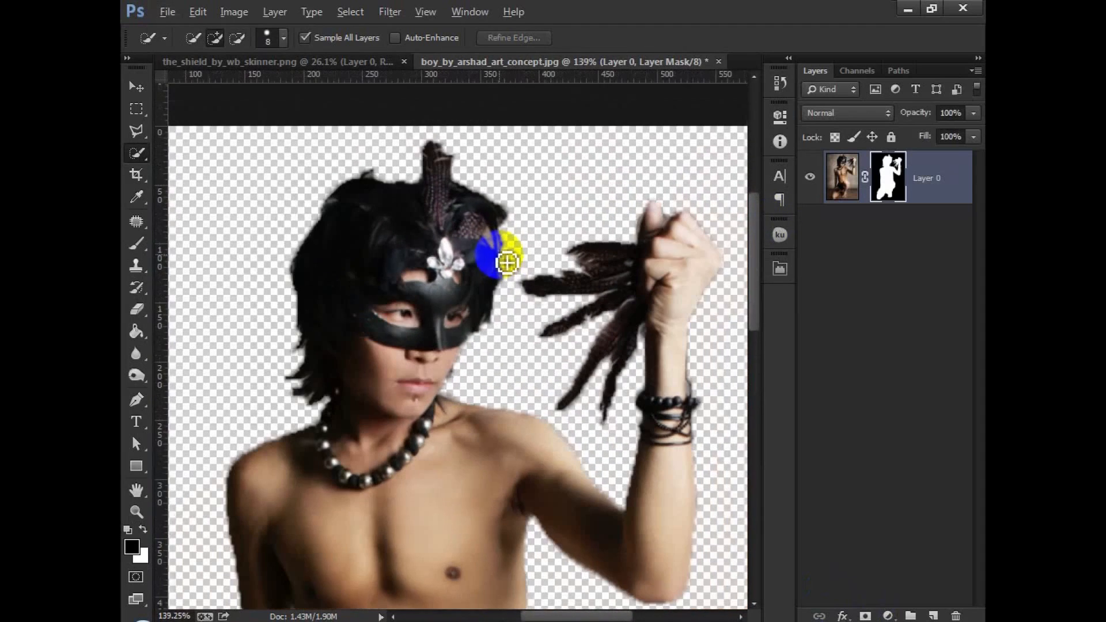
# Open Refine Mask on Layer 0's mask and brush the hair, feather and hand edges with the size 35 Refine Radius tool
pyautogui.rightClick(883, 187)
pyautogui.click(846, 328)
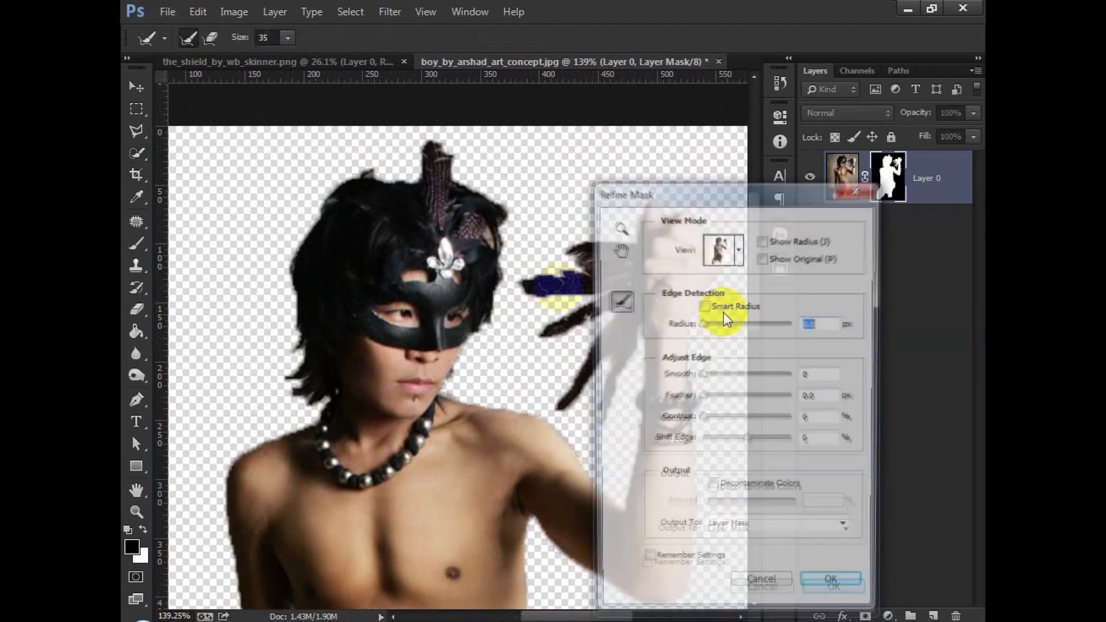
pyautogui.moveTo(373, 158)
pyautogui.mouseDown()
pyautogui.moveTo(290, 236)
pyautogui.moveTo(274, 316)
pyautogui.moveTo(287, 354)
pyautogui.moveTo(288, 292)
pyautogui.moveTo(298, 402)
pyautogui.moveTo(268, 382)
pyautogui.moveTo(263, 361)
pyautogui.moveTo(286, 397)
pyautogui.moveTo(363, 341)
pyautogui.mouseUp()
pyautogui.moveTo(471, 381)
pyautogui.mouseDown()
pyautogui.moveTo(491, 340)
pyautogui.moveTo(467, 375)
pyautogui.moveTo(448, 382)
pyautogui.moveTo(485, 370)
pyautogui.moveTo(514, 288)
pyautogui.moveTo(513, 241)
pyautogui.moveTo(497, 228)
pyautogui.moveTo(520, 219)
pyautogui.moveTo(455, 147)
pyautogui.moveTo(427, 138)
pyautogui.moveTo(403, 153)
pyautogui.moveTo(403, 167)
pyautogui.moveTo(343, 156)
pyautogui.mouseUp()
pyautogui.moveTo(362, 304); pyautogui.dragTo(137, 263)
pyautogui.moveTo(390, 186)
pyautogui.mouseDown()
pyautogui.moveTo(386, 211)
pyautogui.moveTo(303, 213)
pyautogui.moveTo(327, 233)
pyautogui.moveTo(301, 241)
pyautogui.moveTo(334, 262)
pyautogui.moveTo(309, 293)
pyautogui.moveTo(371, 302)
pyautogui.moveTo(339, 363)
pyautogui.moveTo(372, 346)
pyautogui.moveTo(391, 306)
pyautogui.moveTo(386, 415)
pyautogui.mouseUp()
pyautogui.moveTo(499, 403)
pyautogui.mouseDown()
pyautogui.moveTo(480, 336)
pyautogui.moveTo(493, 345)
pyautogui.mouseUp()
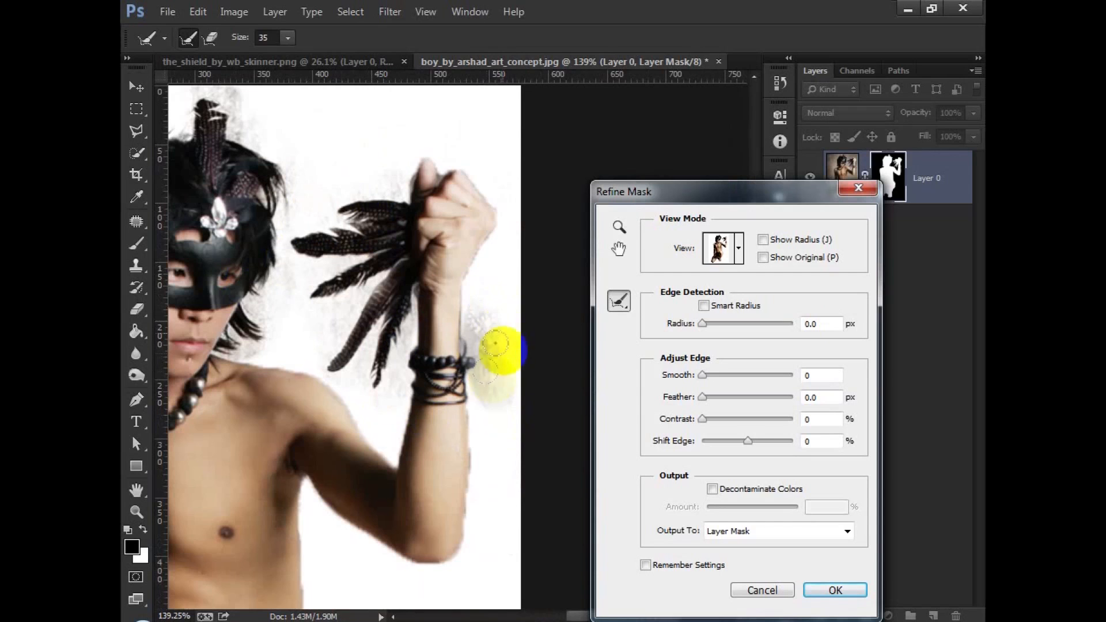
# Finish the boy's mask refinement with Shift Edge at -27% and Contrast at about 19%, and apply it to the layer mask
pyautogui.moveTo(414, 490); pyautogui.dragTo(467, 271)
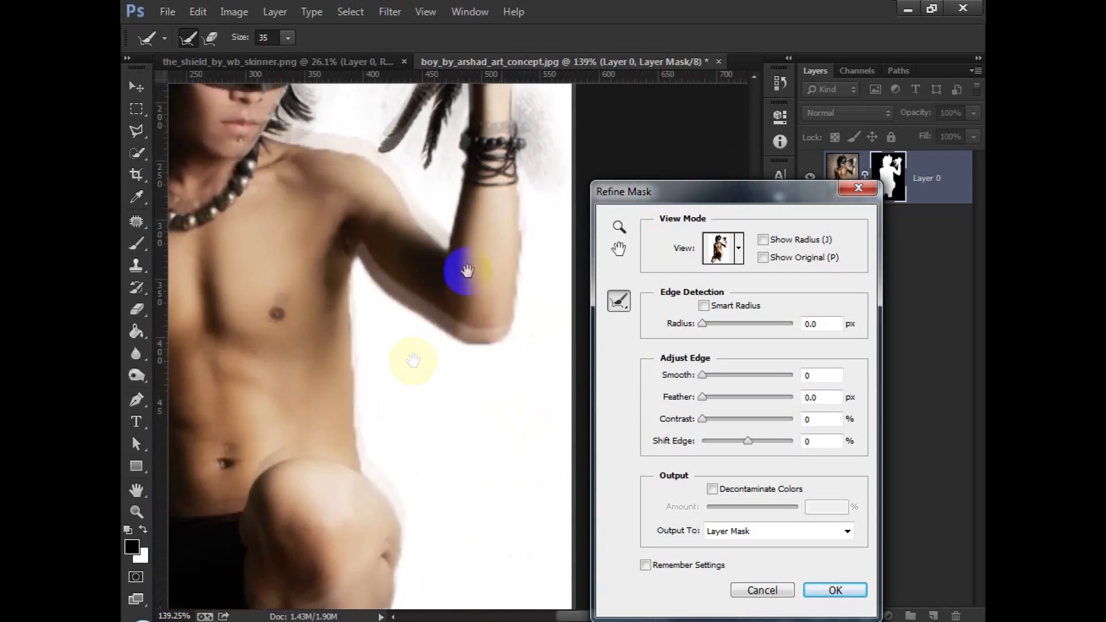
pyautogui.moveTo(410, 403); pyautogui.dragTo(454, 296)
pyautogui.moveTo(305, 490); pyautogui.dragTo(468, 366)
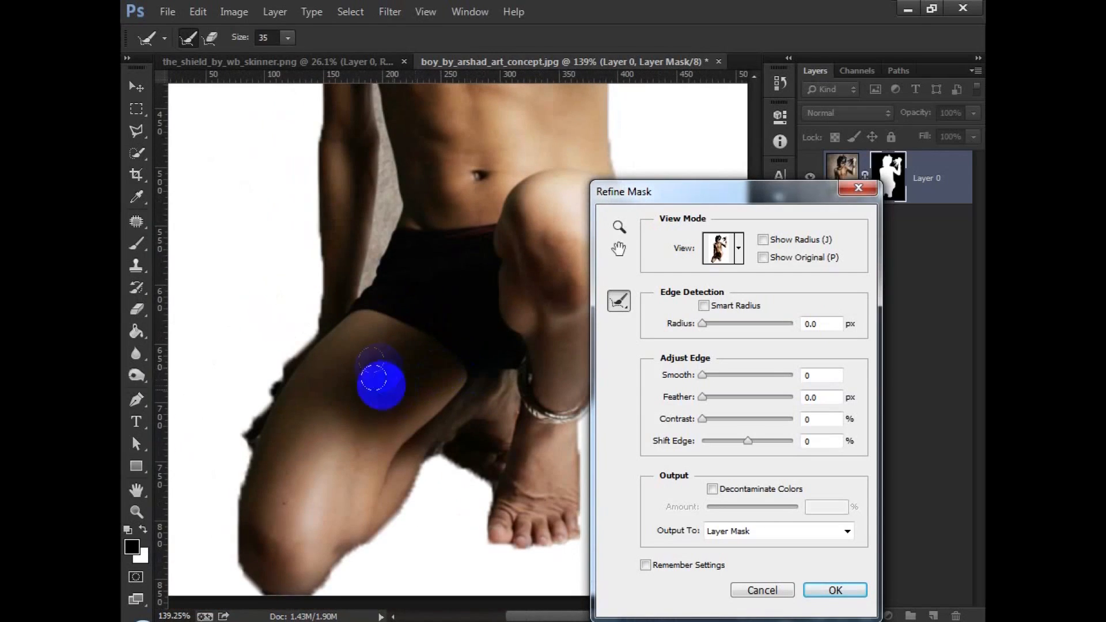
pyautogui.scroll(-4, 343, 355)
pyautogui.scroll(-3, 344, 359)
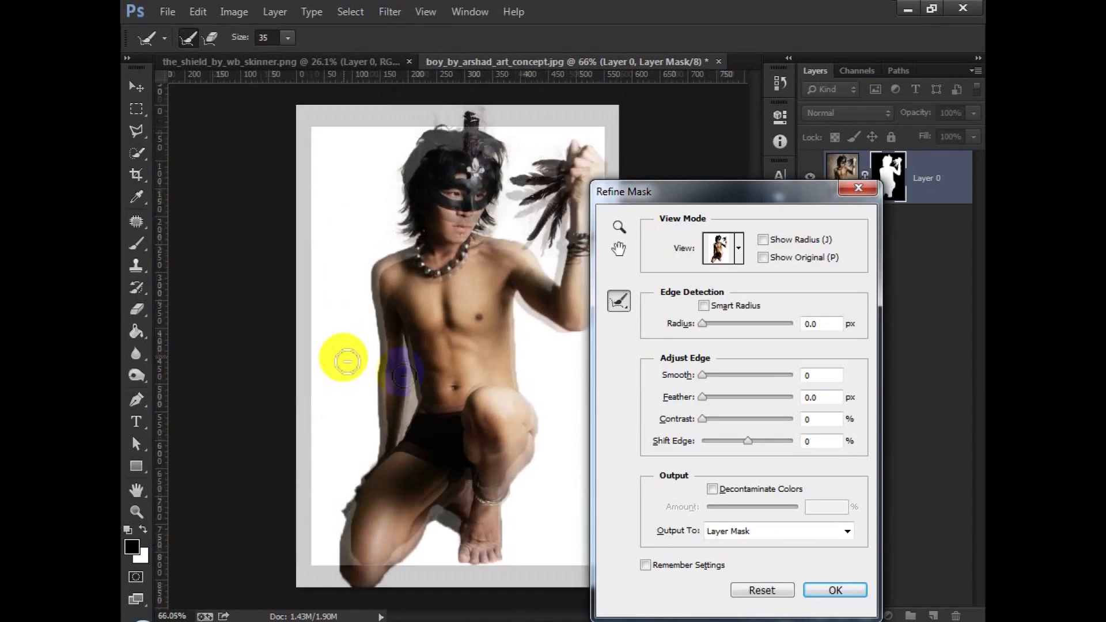
pyautogui.scroll(2, 487, 383)
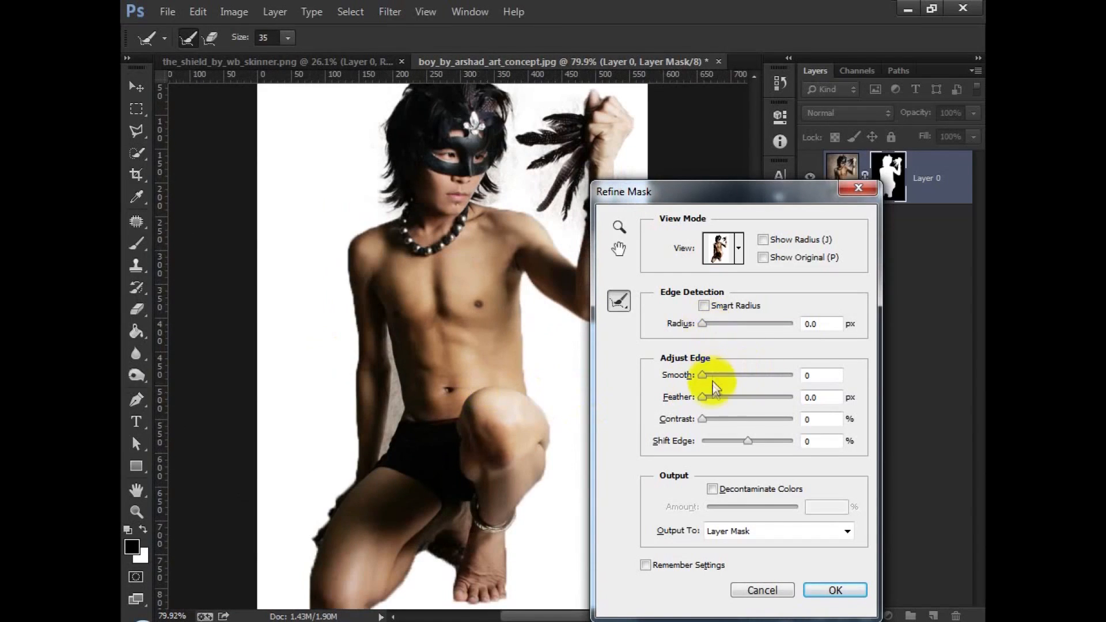
pyautogui.moveTo(745, 440); pyautogui.dragTo(743, 442)
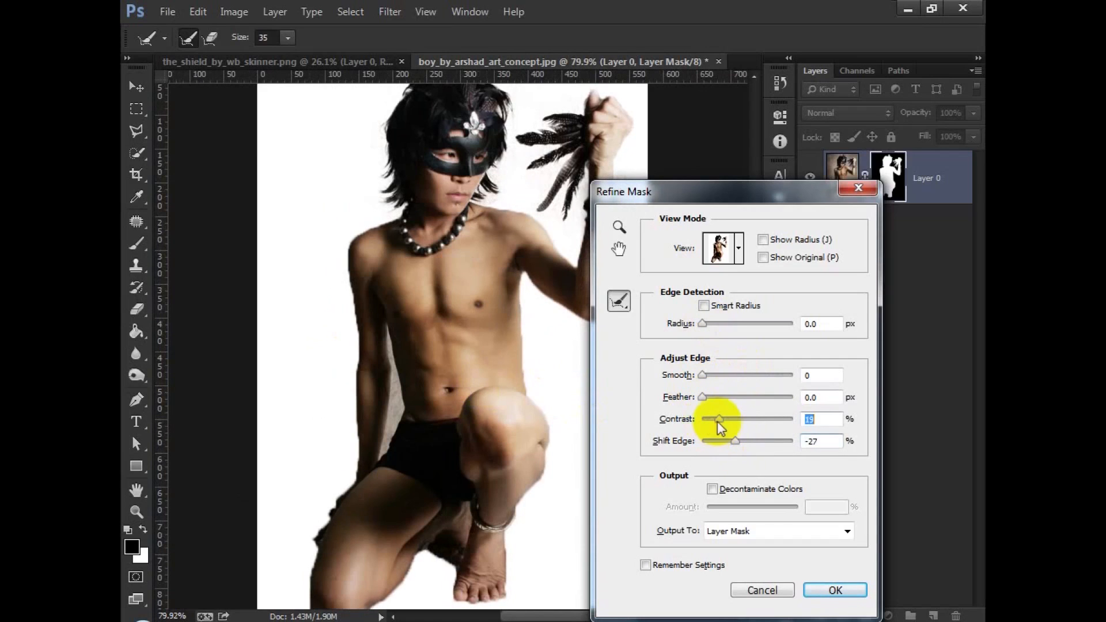
pyautogui.click(835, 590)
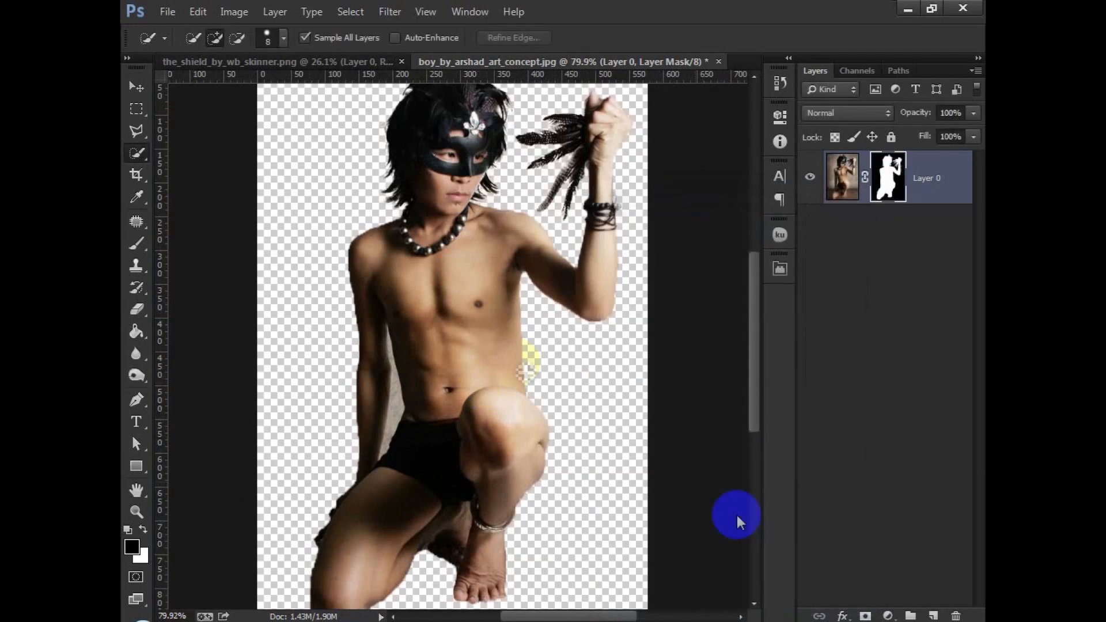
# Move the masked boy layer into the_shield_by_wb_skinner.png, placing him on the cracked ground as the uppermost layer
pyautogui.scroll(-3, 520, 368)
pyautogui.click(139, 89)
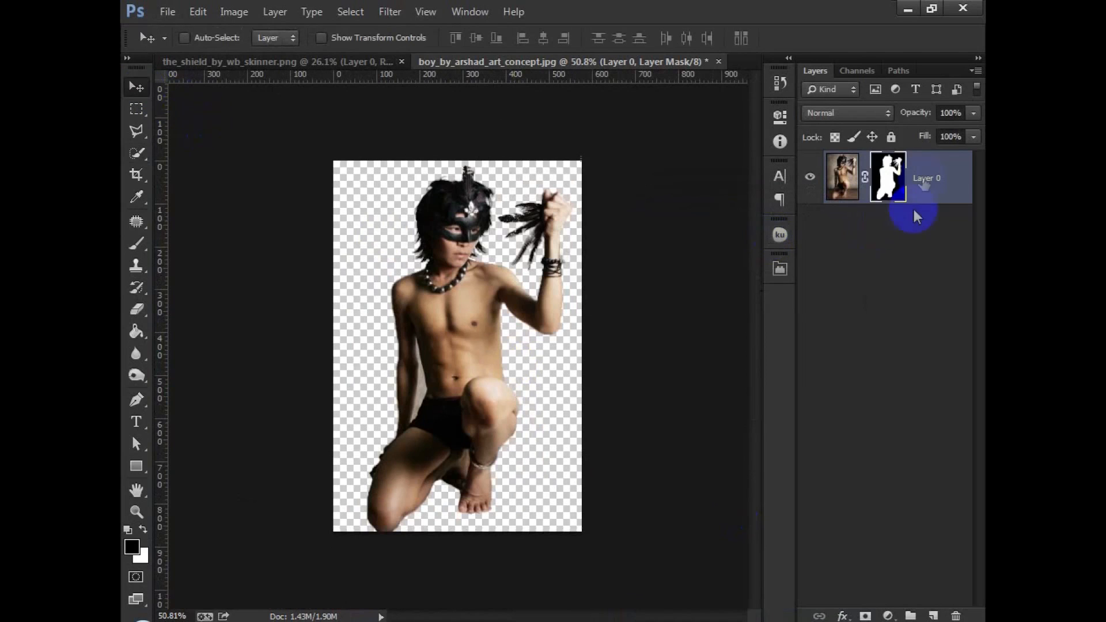
pyautogui.moveTo(426, 261); pyautogui.dragTo(454, 391)
pyautogui.click(889, 262)
pyautogui.moveTo(889, 262); pyautogui.dragTo(919, 173)
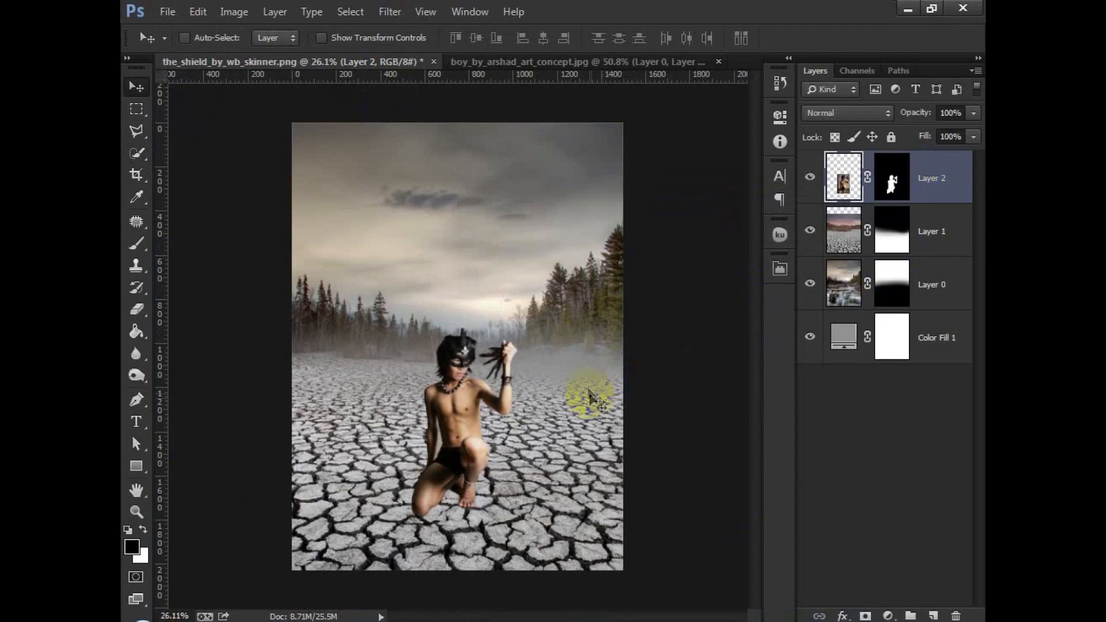
# Scale the boy up to about 166% with Free Transform and position him near the centre of the cracked ground
pyautogui.hotkey('ctrl', 't')
pyautogui.moveTo(521, 324); pyautogui.dragTo(649, 227)
pyautogui.moveTo(563, 300); pyautogui.dragTo(530, 323)
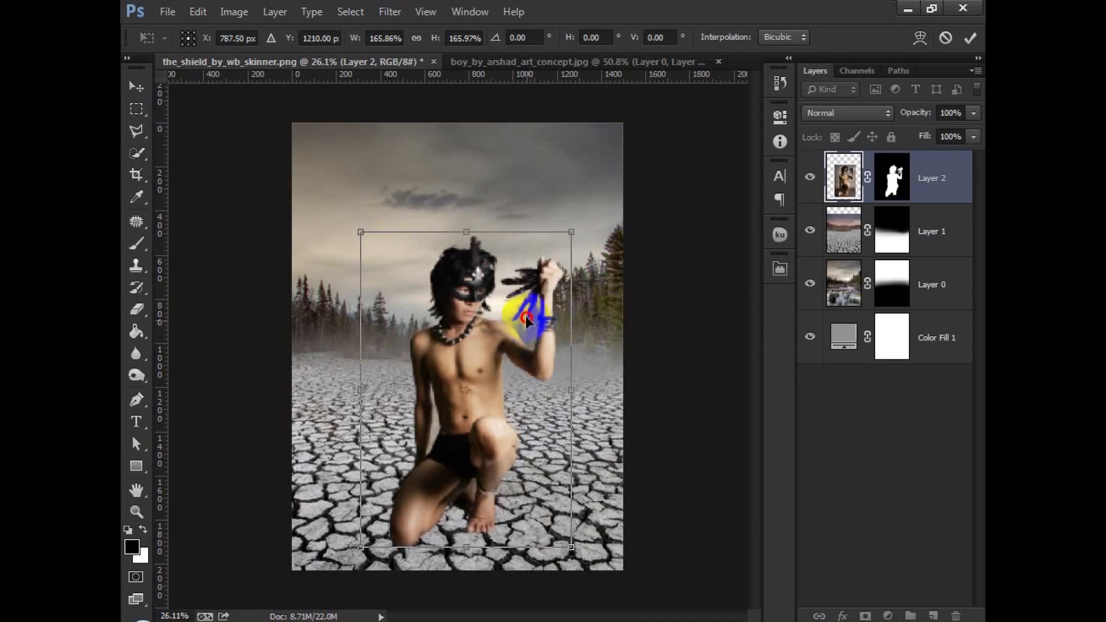
pyautogui.moveTo(571, 221)
pyautogui.mouseDown()
pyautogui.moveTo(561, 227)
pyautogui.moveTo(572, 219)
pyautogui.mouseUp()
pyautogui.click(971, 38)
pyautogui.moveTo(515, 323)
pyautogui.mouseDown()
pyautogui.moveTo(509, 338)
pyautogui.moveTo(515, 320)
pyautogui.mouseUp()
# Apply Layer 2's mask so the boy's cutout becomes permanent
pyautogui.scroll(4, 454, 459)
pyautogui.scroll(18, 455, 459)
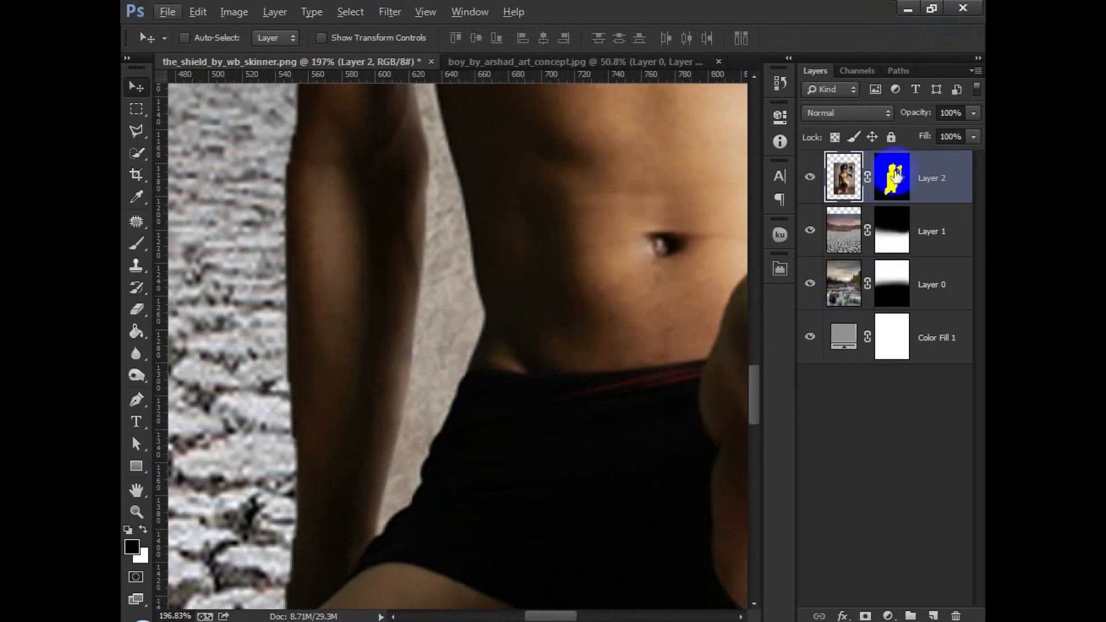
pyautogui.rightClick(963, 175)
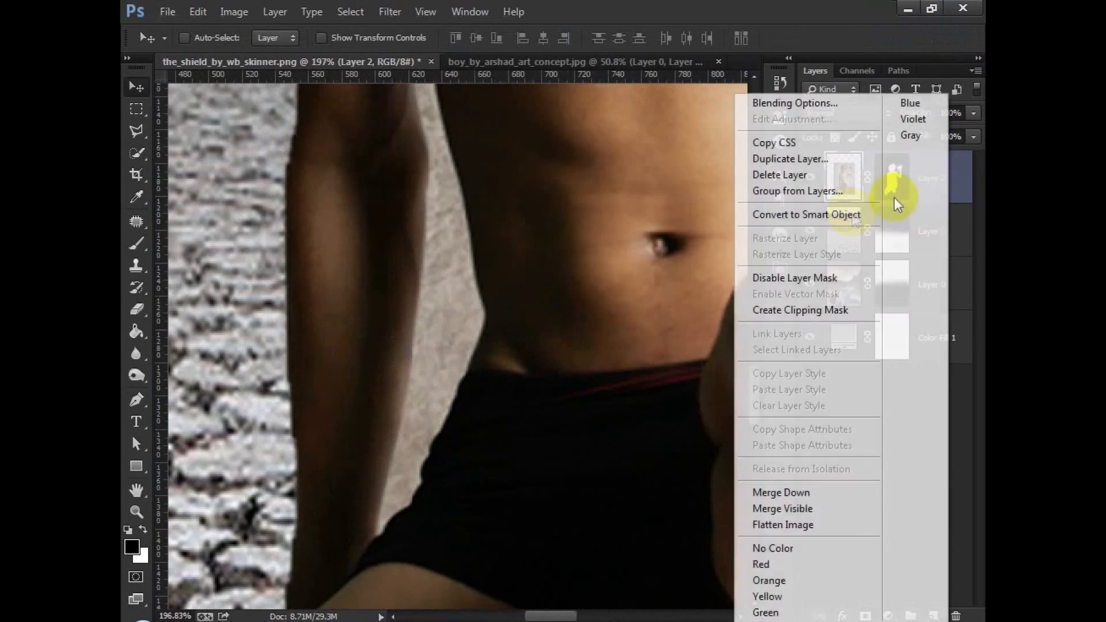
pyautogui.click(829, 212)
pyautogui.rightClick(903, 175)
pyautogui.click(765, 261)
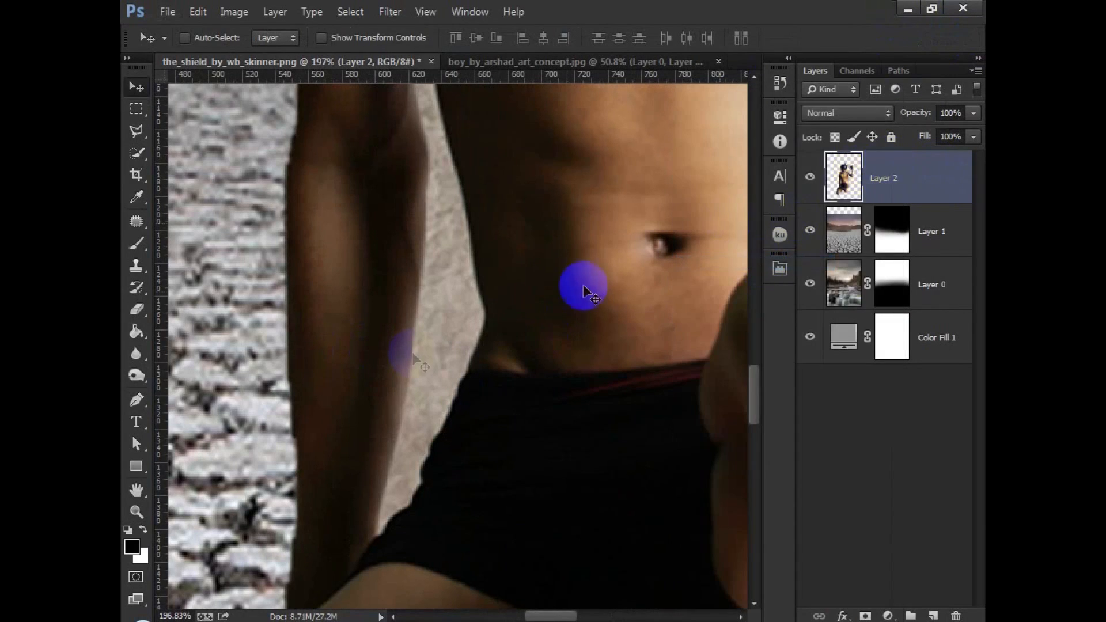
# Begin a Pen path at the shorts and trace the inner edge of the boy's lowered arm up to the armpit
pyautogui.click(138, 403)
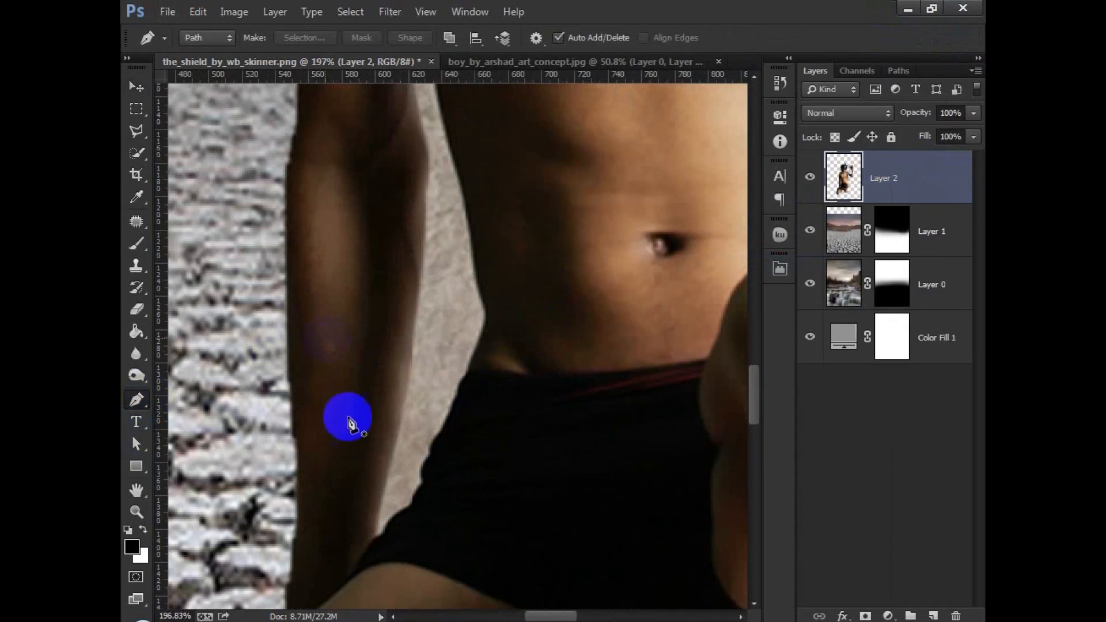
pyautogui.click(375, 536)
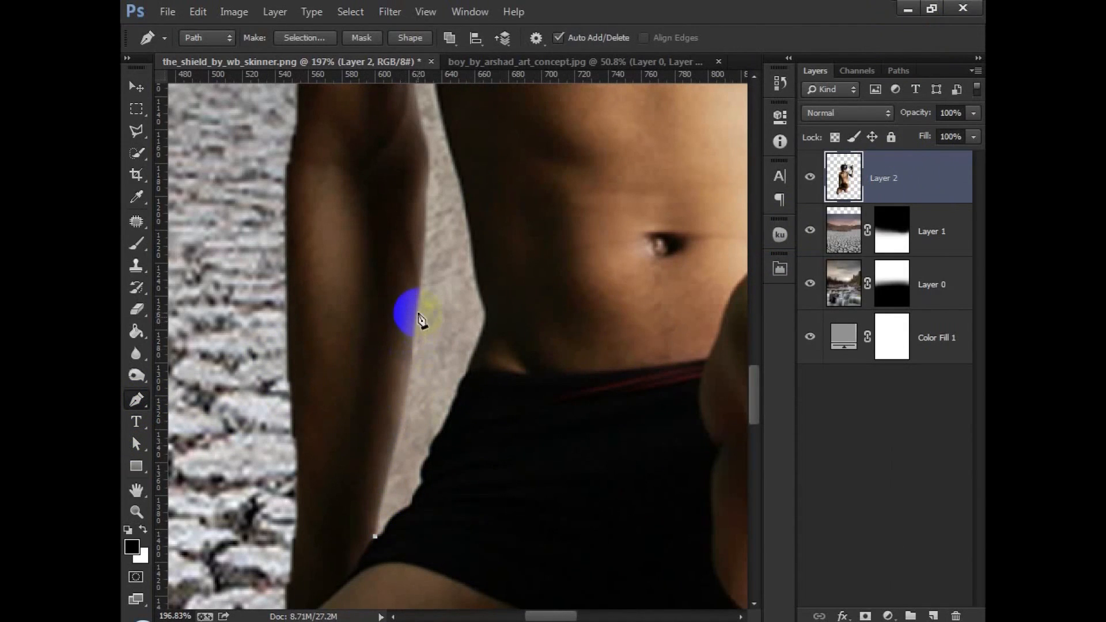
pyautogui.moveTo(416, 309); pyautogui.dragTo(420, 238)
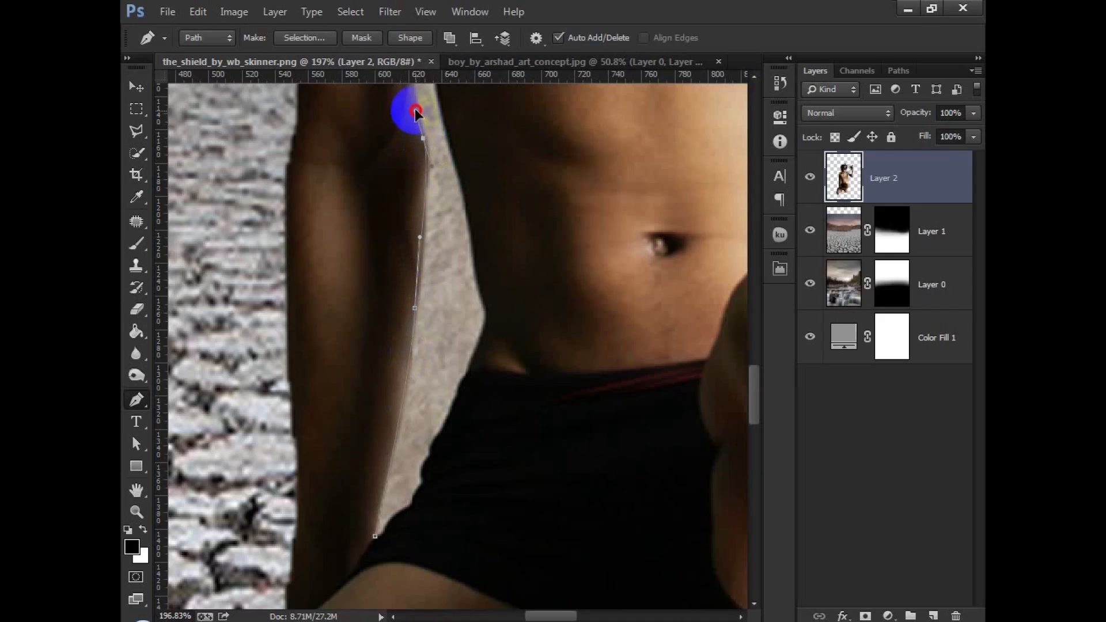
pyautogui.moveTo(418, 121)
pyautogui.mouseDown()
pyautogui.moveTo(403, 261)
pyautogui.moveTo(409, 104)
pyautogui.mouseUp()
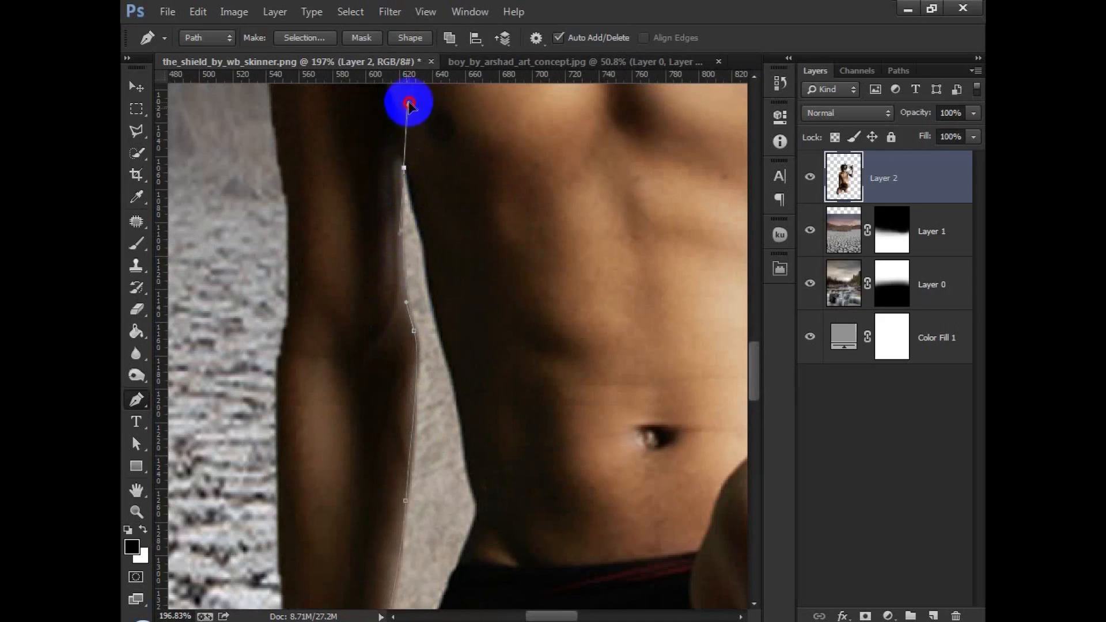
pyautogui.click(404, 168)
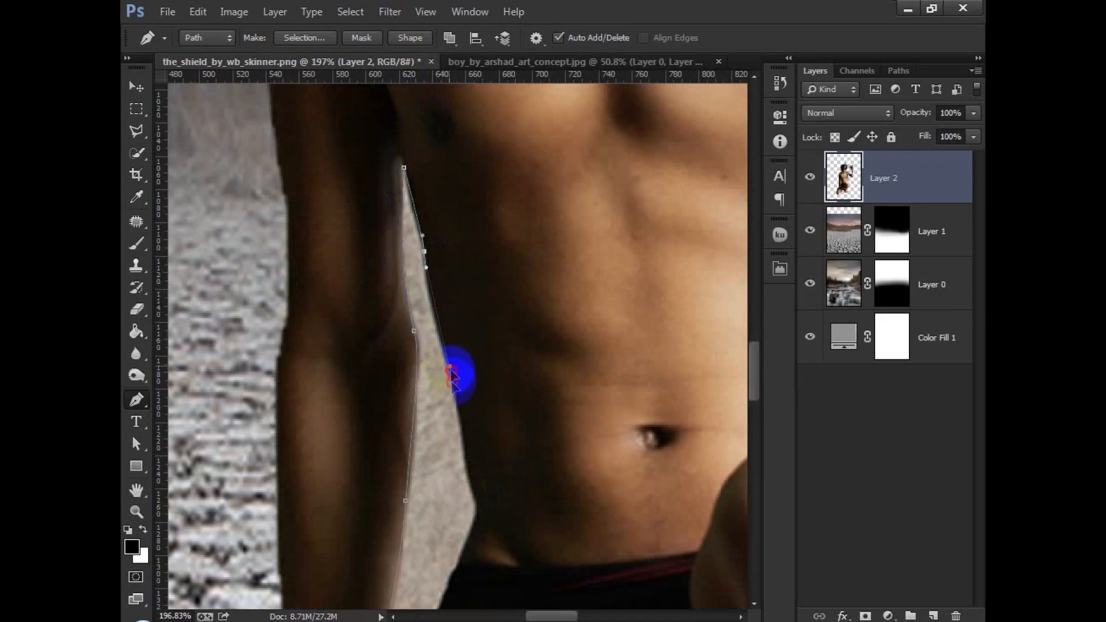
# Continue the Pen path down the torso and along the edge of the shorts, closing it at the starting point
pyautogui.moveTo(449, 366); pyautogui.dragTo(459, 419)
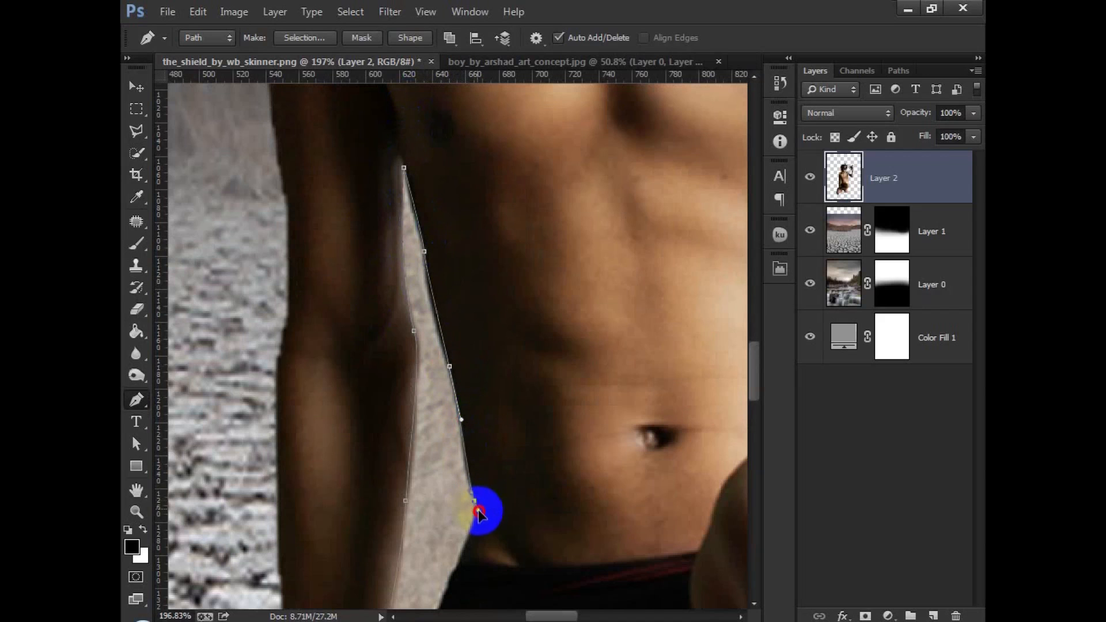
pyautogui.click(479, 512)
pyautogui.click(457, 572)
pyautogui.moveTo(472, 568); pyautogui.dragTo(521, 341)
pyautogui.click(476, 397)
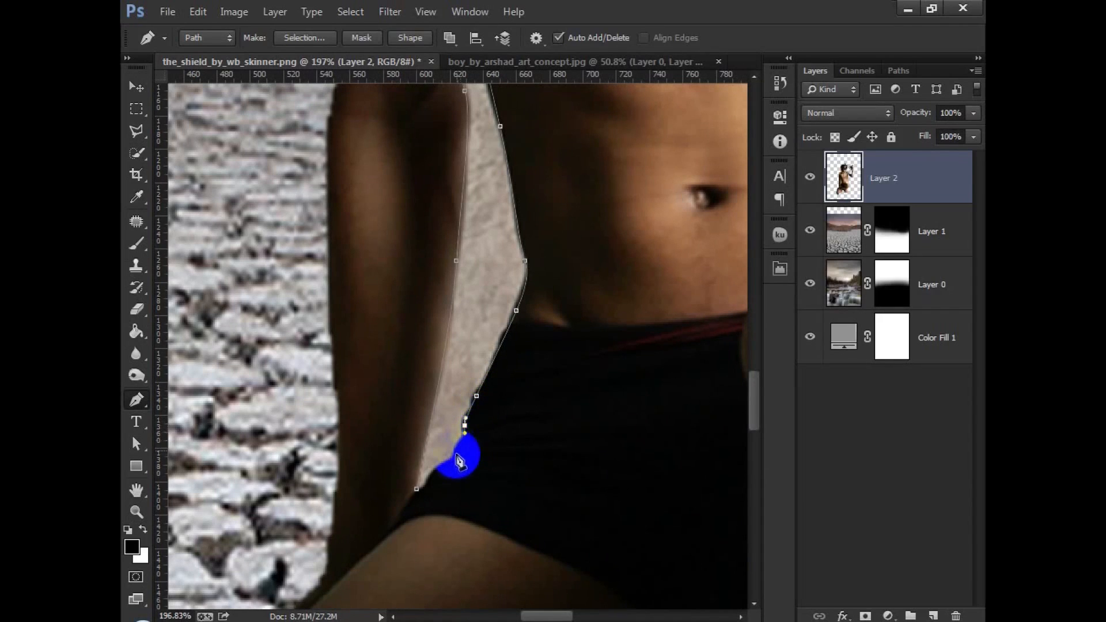
pyautogui.click(455, 461)
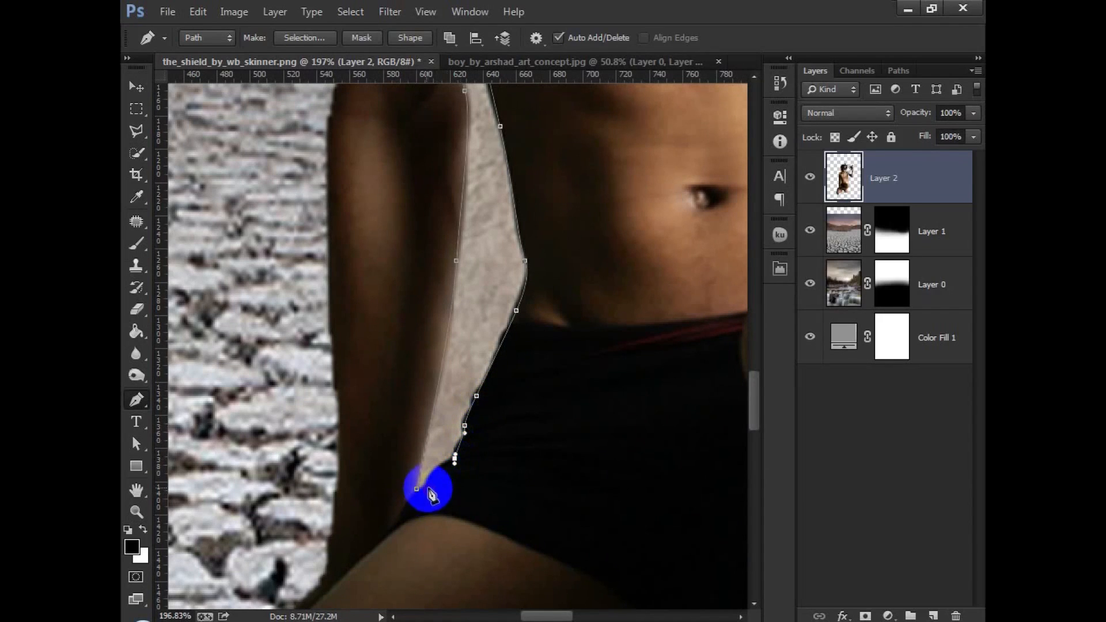
pyautogui.moveTo(427, 509); pyautogui.dragTo(427, 512)
pyautogui.click(417, 489)
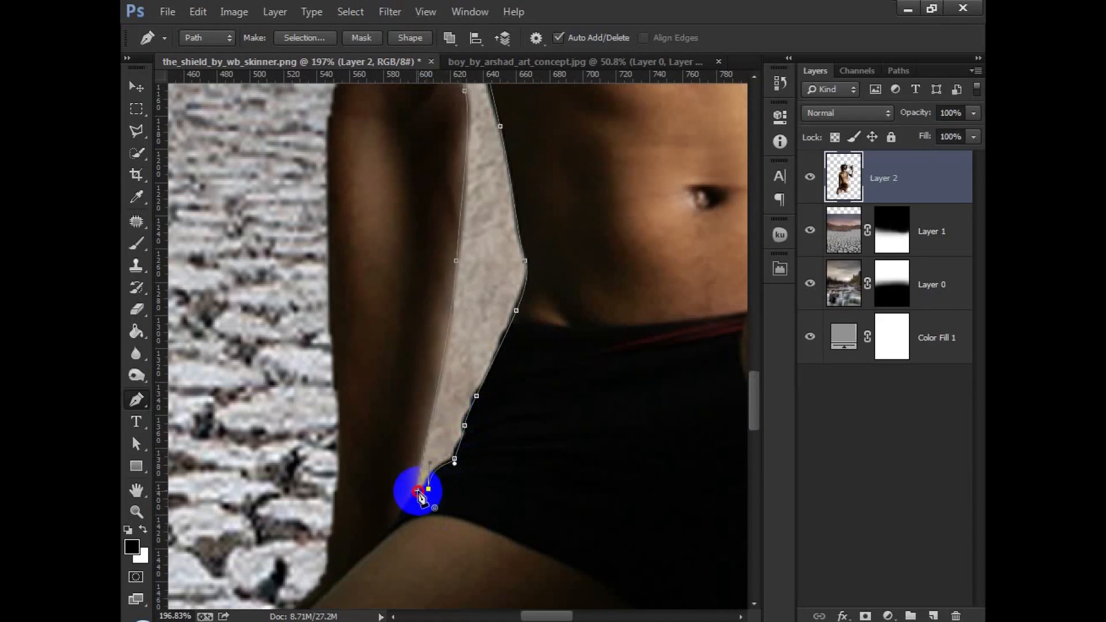
# Convert the closed path to a selection and delete the leftover wall between the arm and torso
pyautogui.hotkey('ctrl', 'Return')
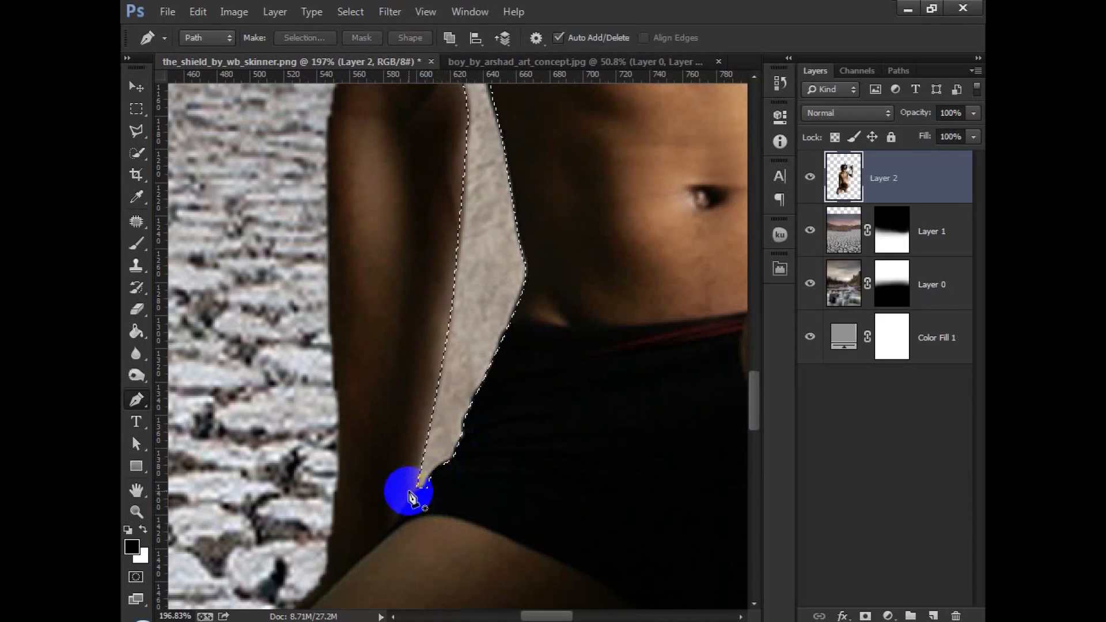
pyautogui.press('Delete')
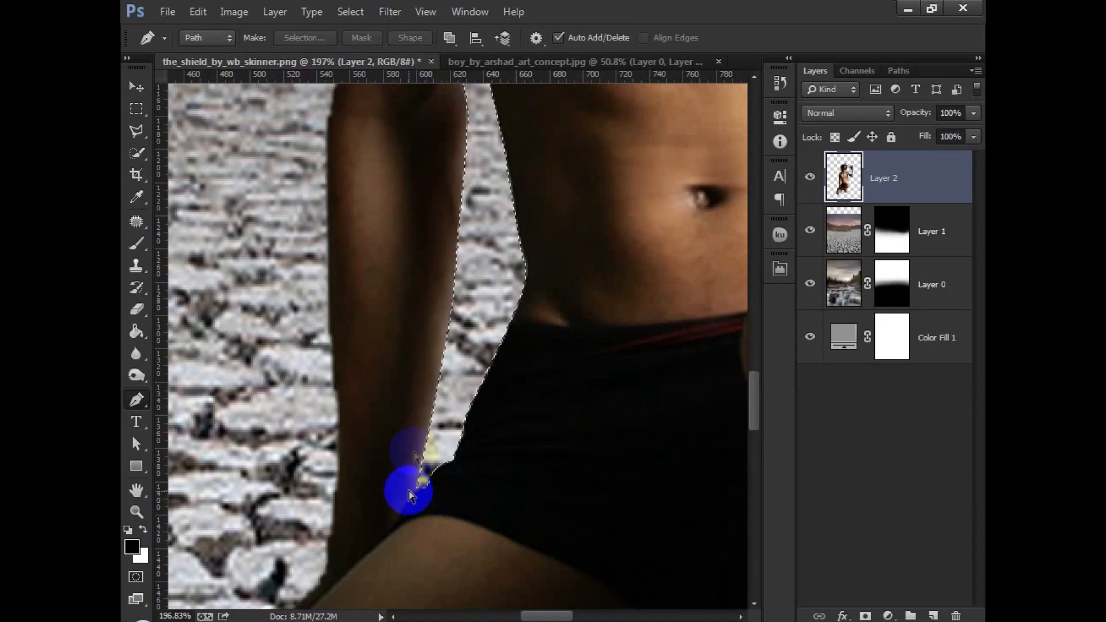
# Start a new Pen path beside the front foot's toes and trace the shadowed rear foot up to the gap below the thigh
pyautogui.press('space')
pyautogui.moveTo(469, 481); pyautogui.dragTo(188, 379)
pyautogui.moveTo(541, 346); pyautogui.dragTo(496, 424)
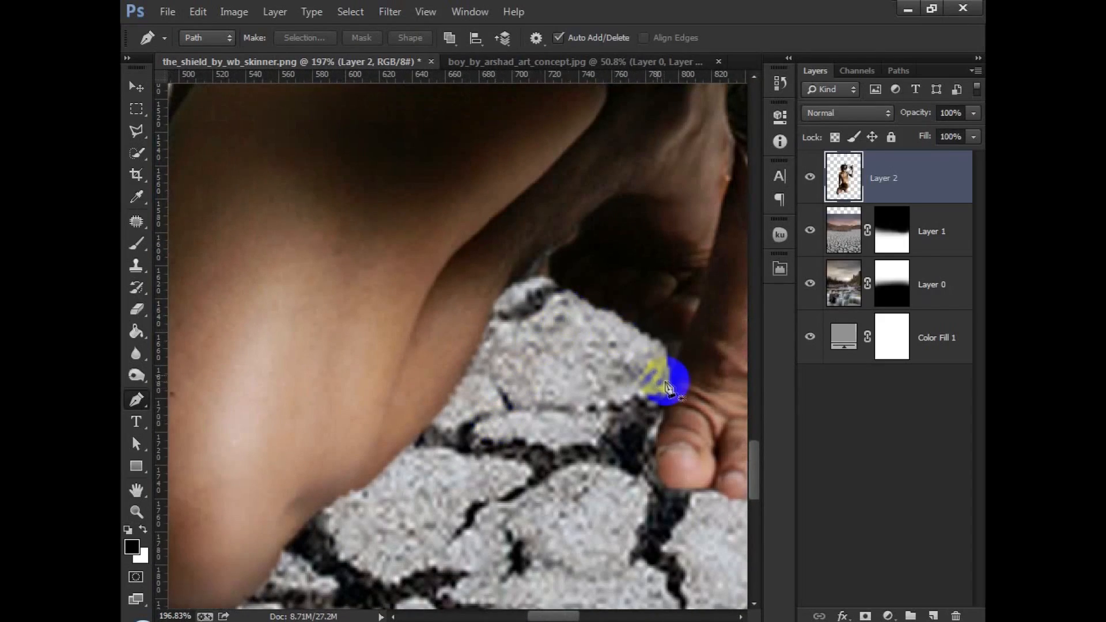
pyautogui.click(667, 390)
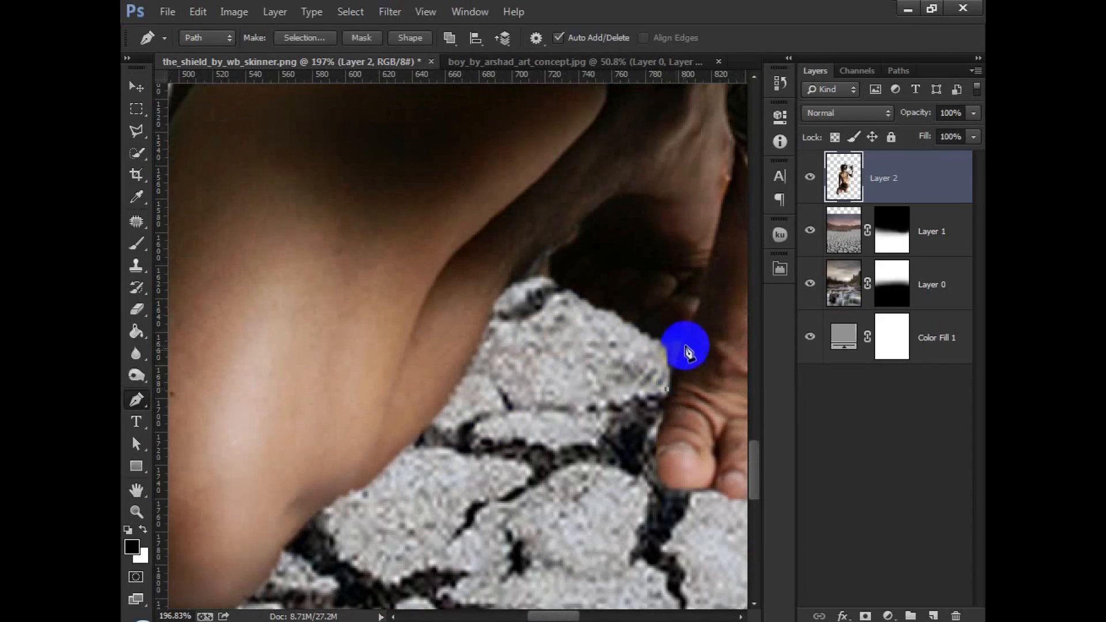
pyautogui.click(685, 338)
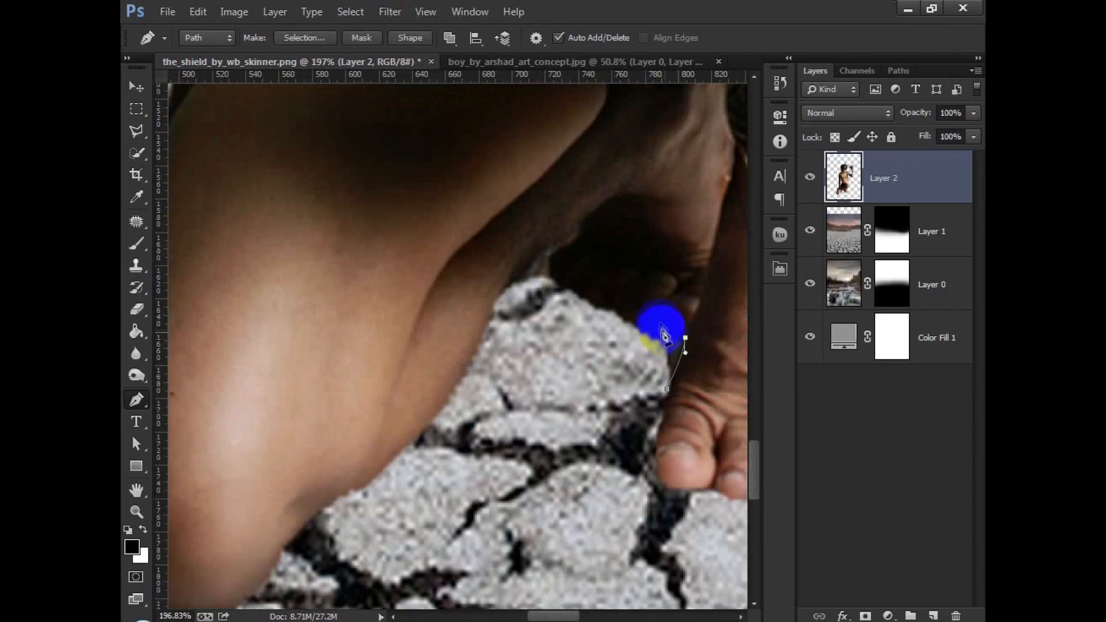
pyautogui.moveTo(660, 319); pyautogui.dragTo(644, 328)
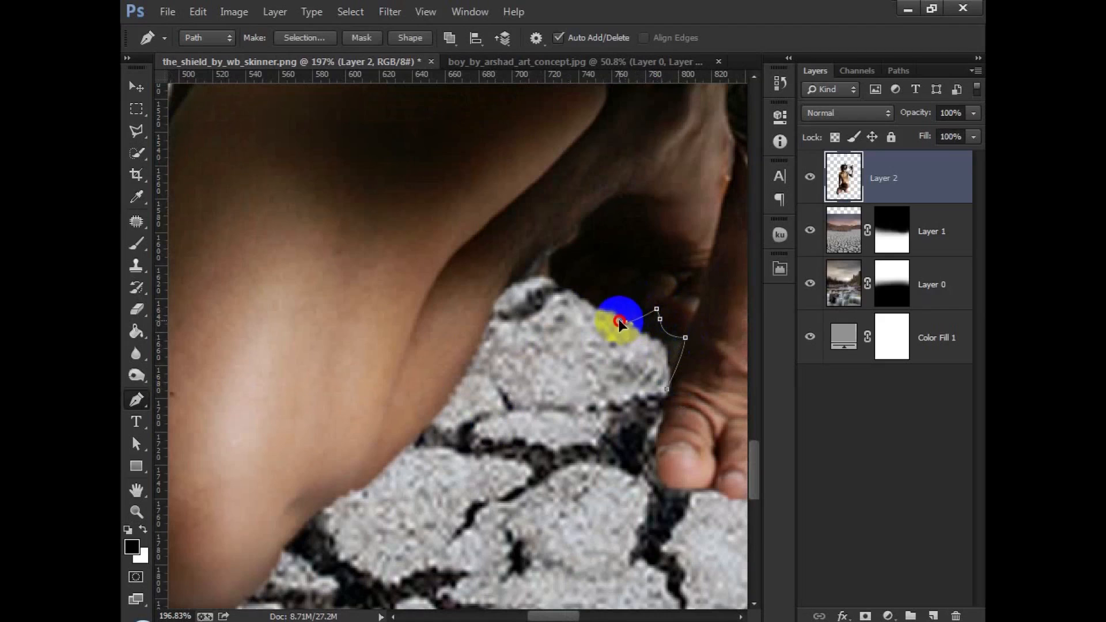
pyautogui.moveTo(612, 308); pyautogui.dragTo(598, 284)
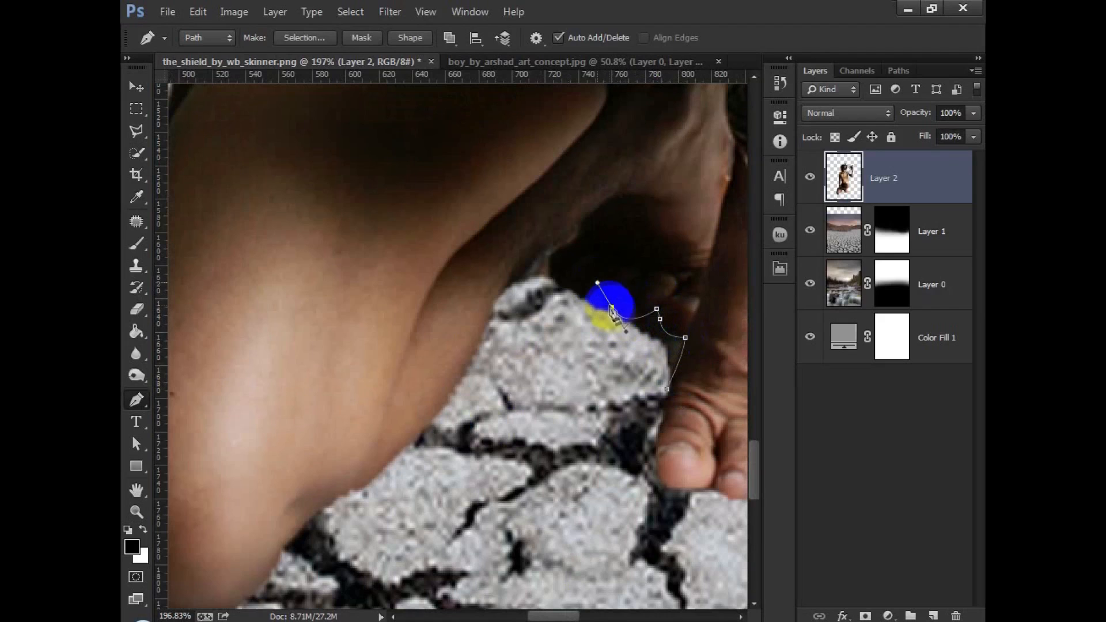
pyautogui.moveTo(570, 285); pyautogui.dragTo(570, 199)
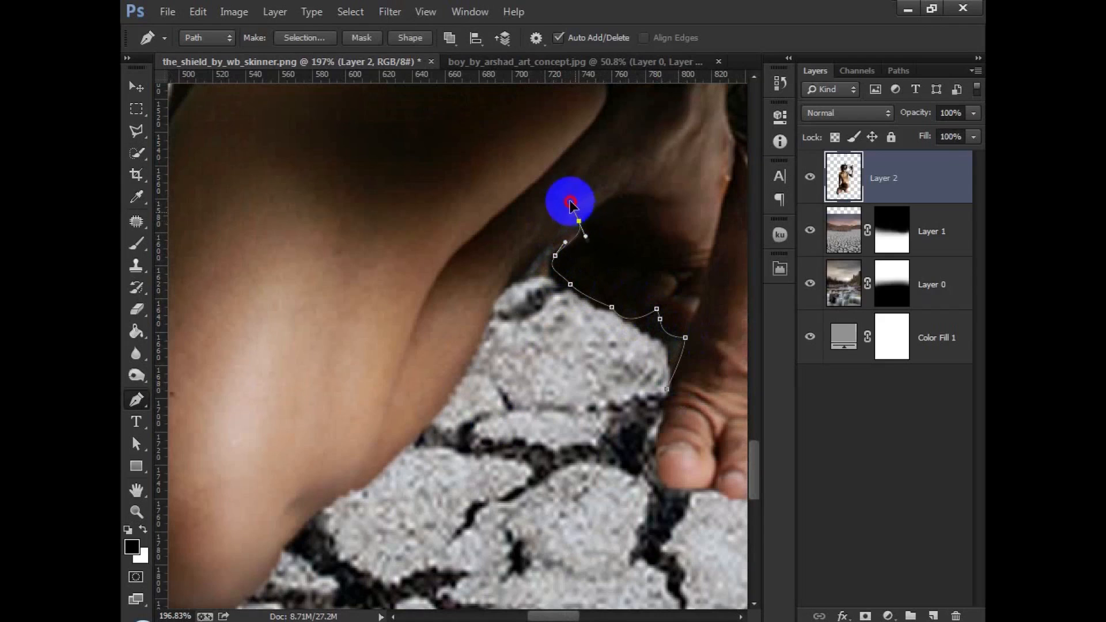
# Extend the Pen path down the kneeling leg's calf, around the rounded underside of the knee and up its outer side
pyautogui.moveTo(568, 244); pyautogui.dragTo(565, 242)
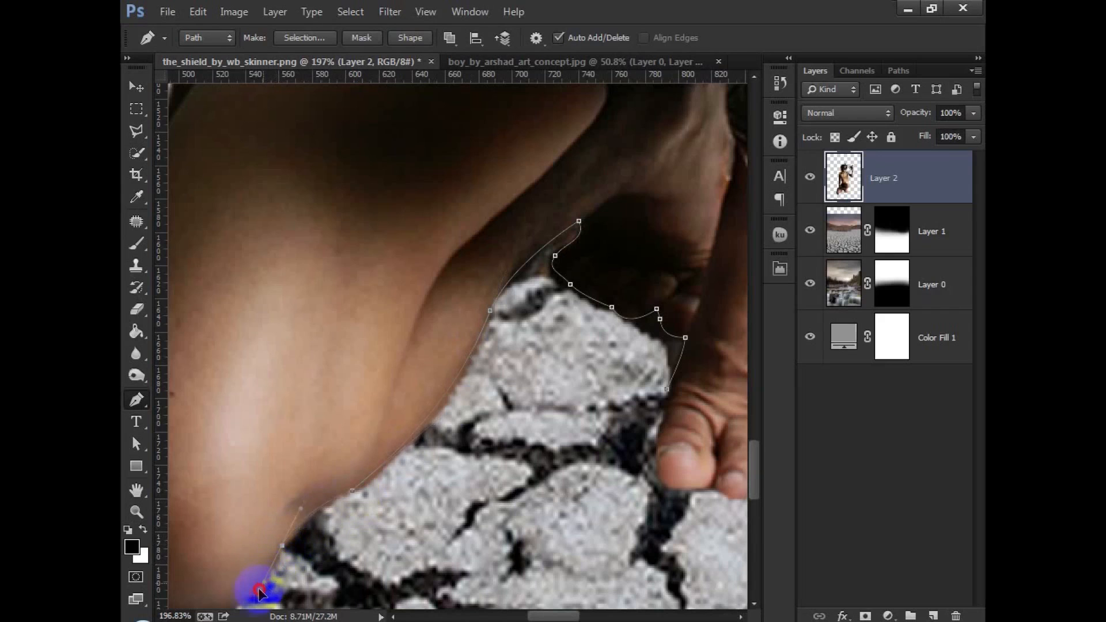
pyautogui.moveTo(268, 587); pyautogui.dragTo(528, 398)
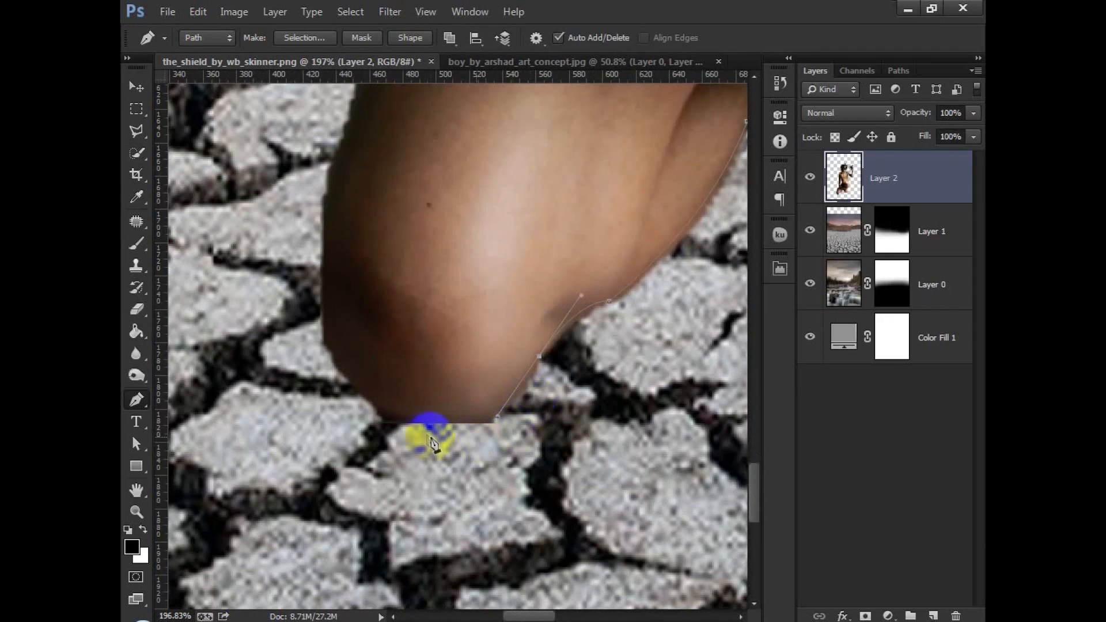
pyautogui.moveTo(396, 415); pyautogui.dragTo(356, 404)
pyautogui.click(339, 398)
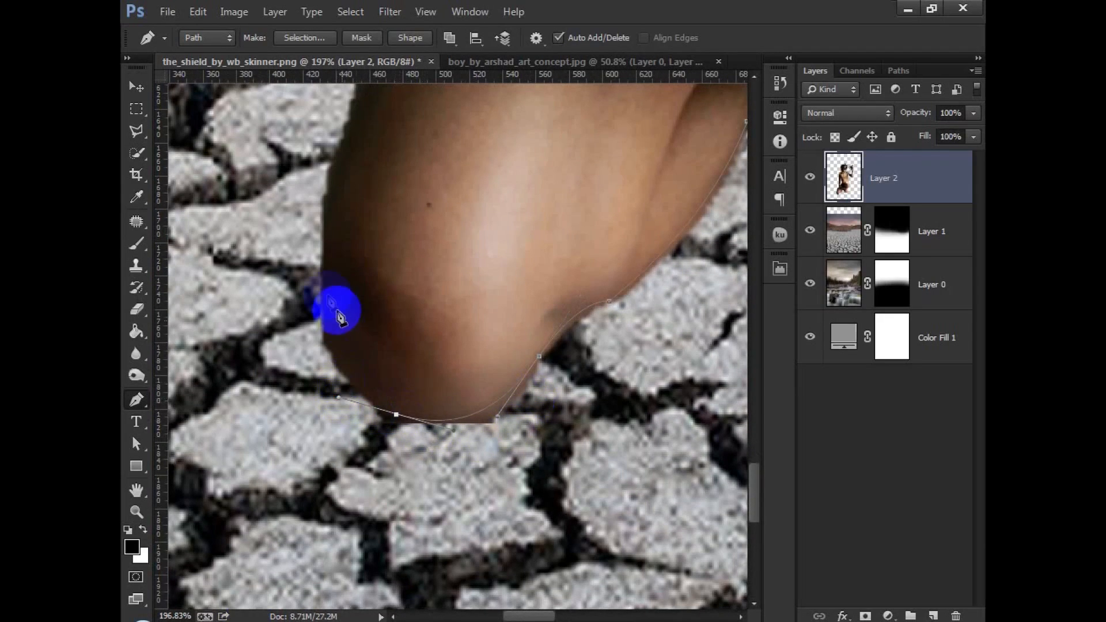
pyautogui.moveTo(326, 253); pyautogui.dragTo(310, 480)
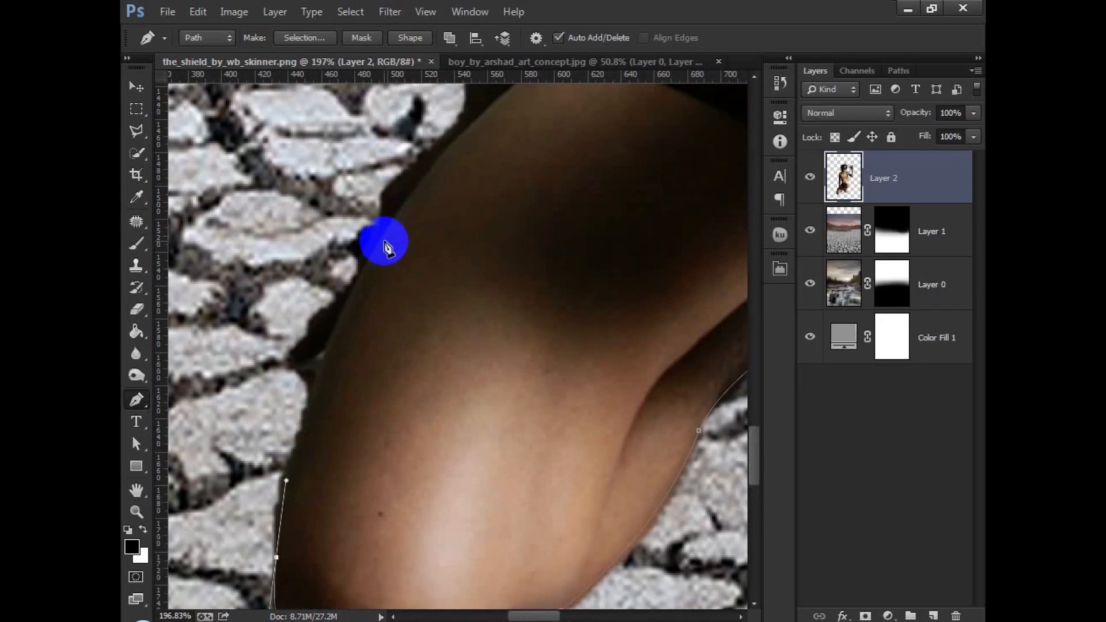
# Continue the Pen path up the outer thigh to the resting arm and loop it outside the leg back toward its start beside the toes
pyautogui.moveTo(385, 242); pyautogui.dragTo(455, 124)
pyautogui.moveTo(454, 188); pyautogui.dragTo(370, 402)
pyautogui.moveTo(391, 282); pyautogui.dragTo(392, 208)
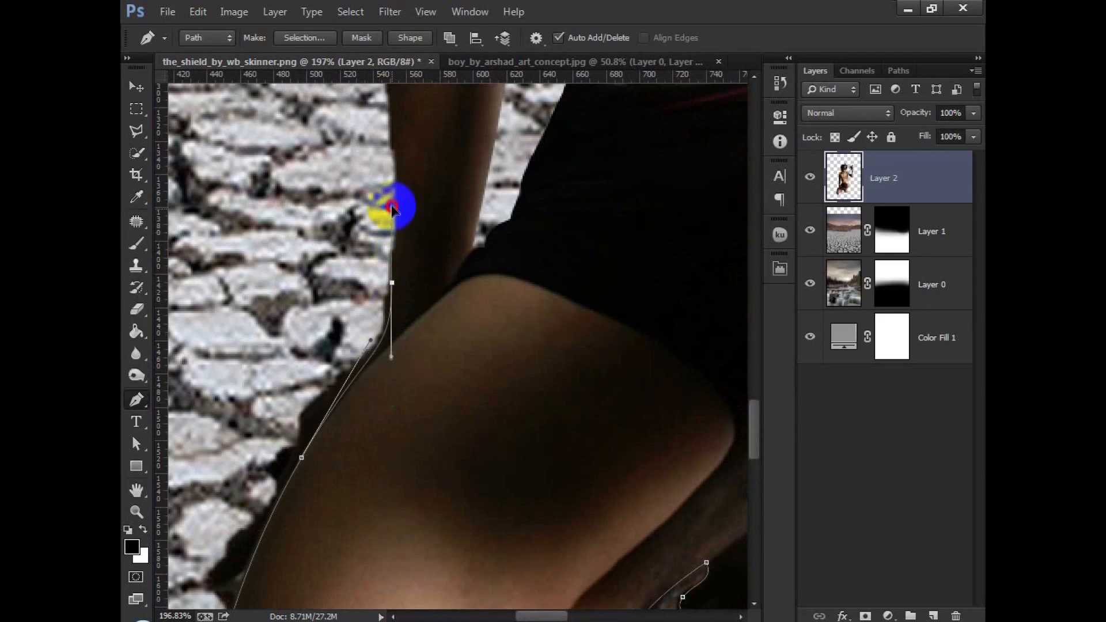
pyautogui.scroll(-6, 234, 167)
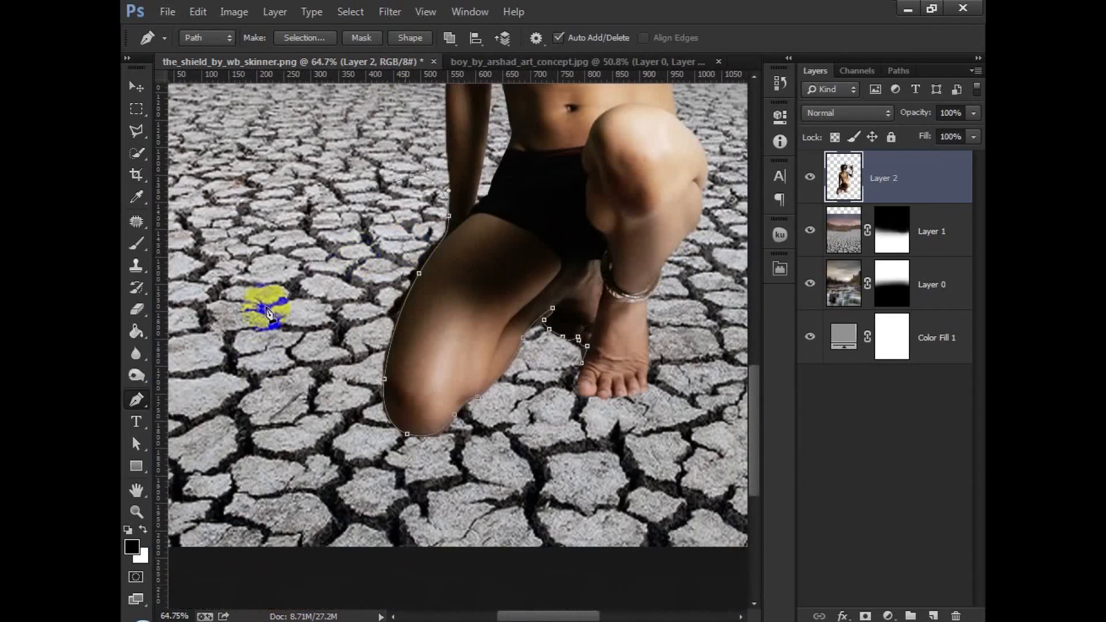
pyautogui.moveTo(259, 339); pyautogui.dragTo(259, 429)
pyautogui.moveTo(314, 538); pyautogui.dragTo(367, 550)
pyautogui.moveTo(472, 539); pyautogui.dragTo(493, 505)
pyautogui.moveTo(527, 441); pyautogui.dragTo(532, 421)
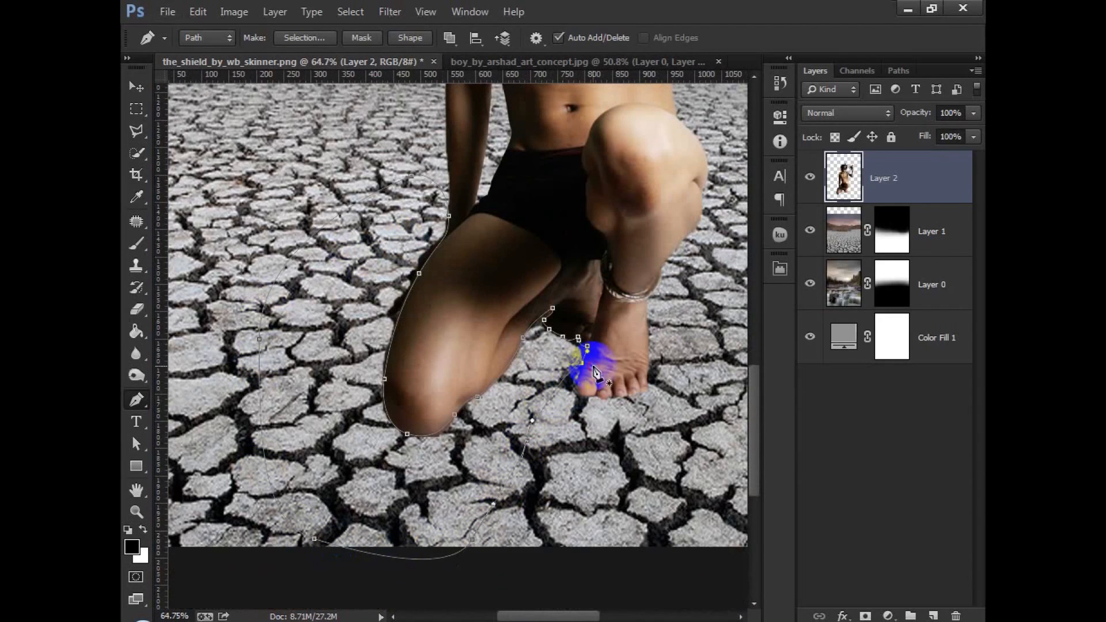
# Convert the path to a selection, delete the leftover backdrop around the kneeling leg and deselect
pyautogui.hotkey('ctrl', 'Return')
pyautogui.press('Delete')
pyautogui.hotkey('ctrl', 'd')
# Examine the cut-out figure's edges and its fit with the desert and forest background
pyautogui.scroll(-2, 515, 357)
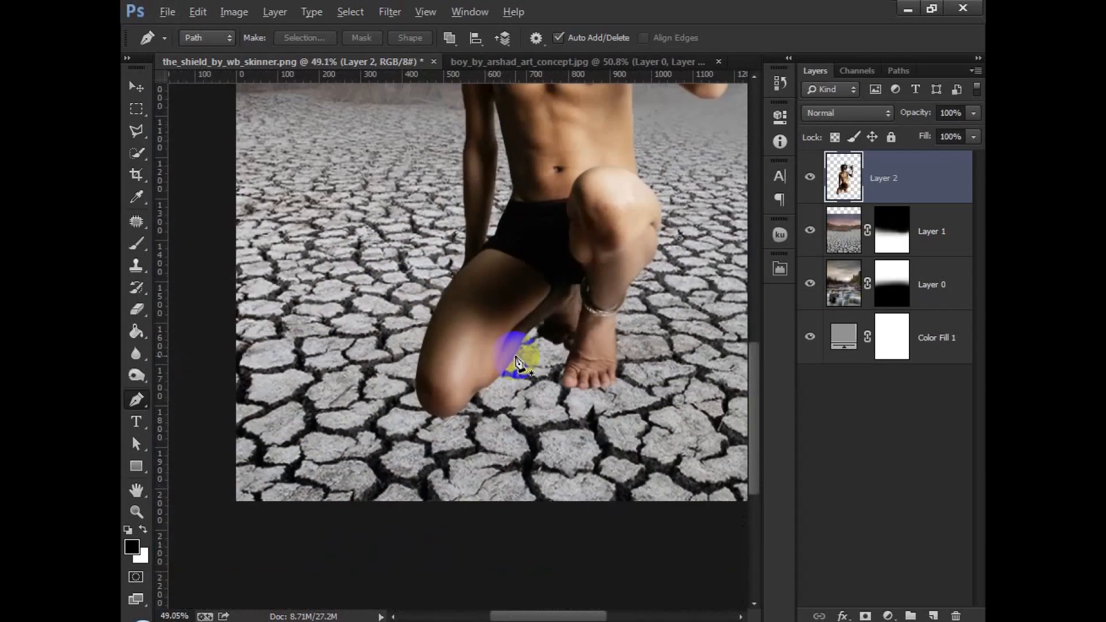
pyautogui.scroll(-3, 517, 362)
pyautogui.scroll(-1, 567, 328)
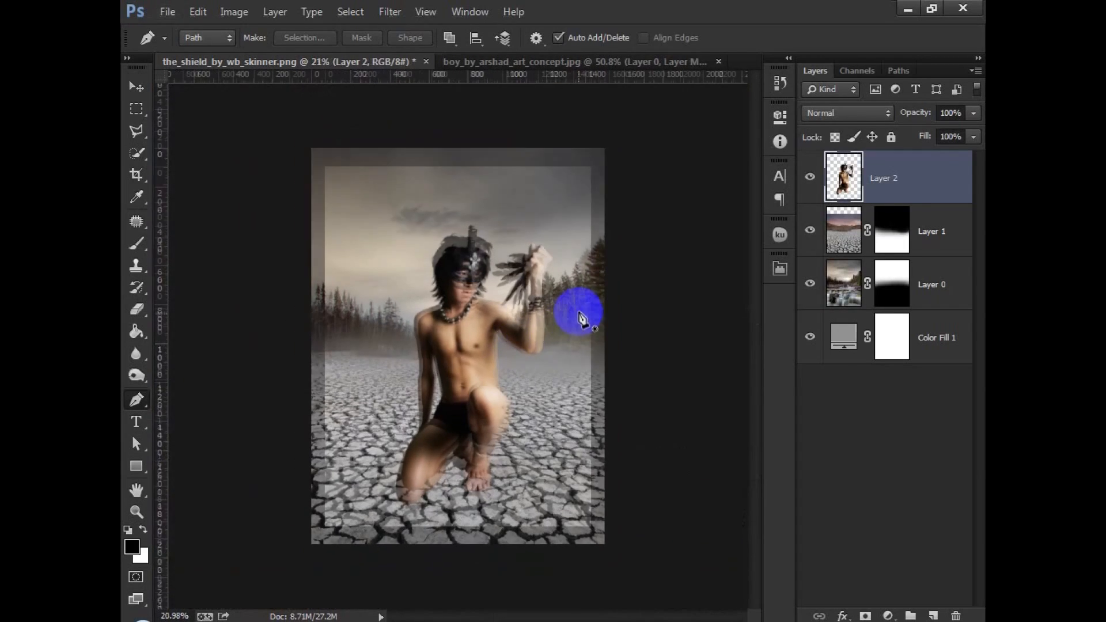
pyautogui.scroll(2, 567, 317)
pyautogui.click(136, 86)
pyautogui.scroll(-1, 574, 325)
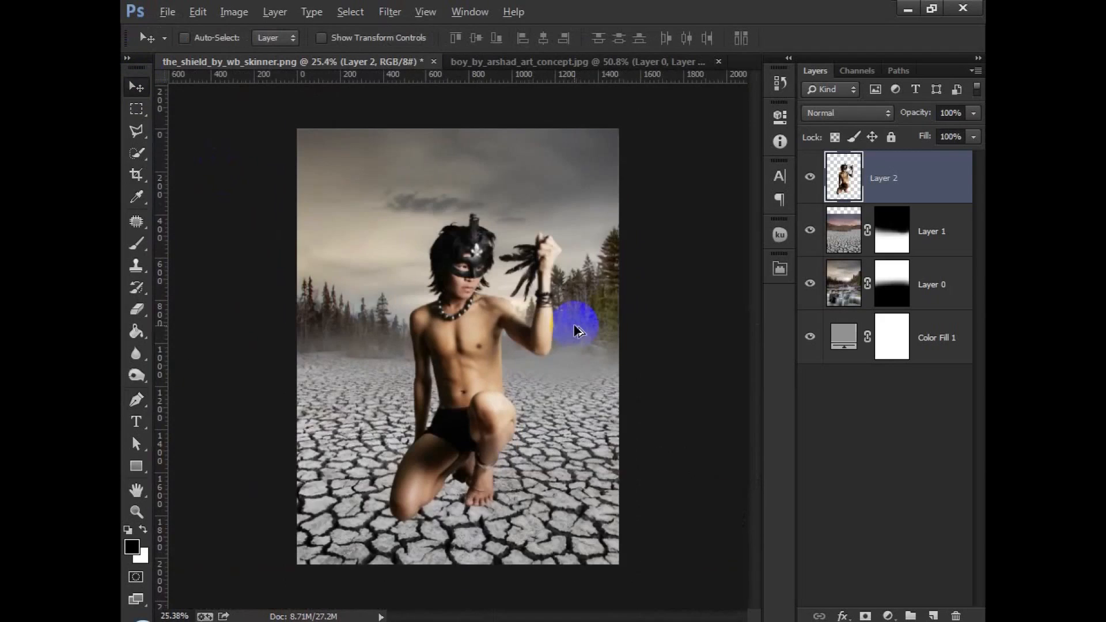
pyautogui.scroll(1, 574, 325)
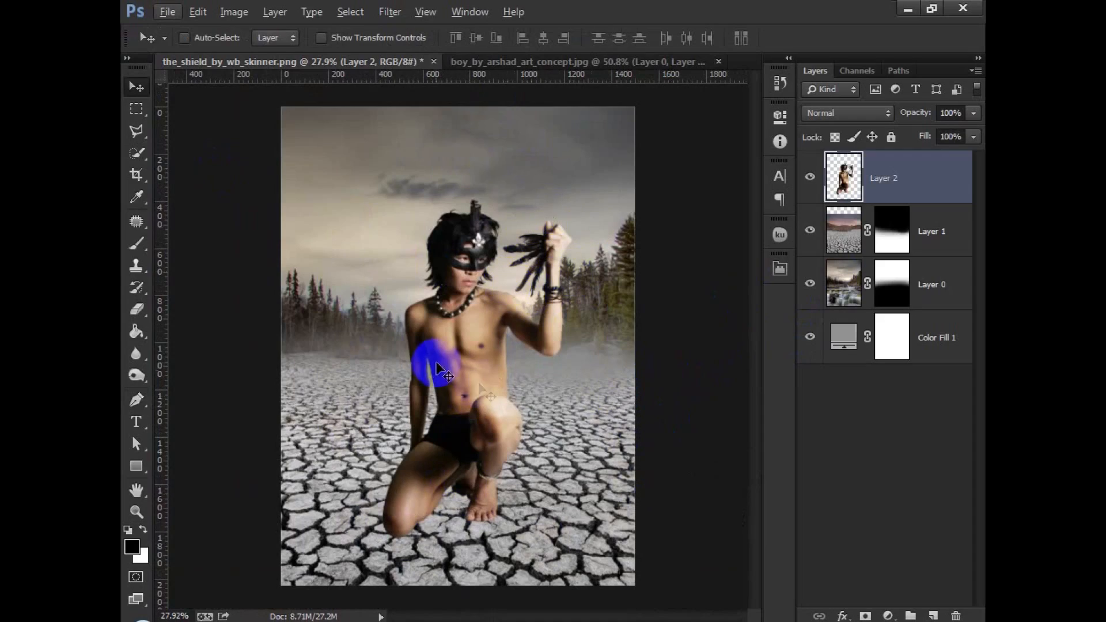
pyautogui.scroll(6, 470, 358)
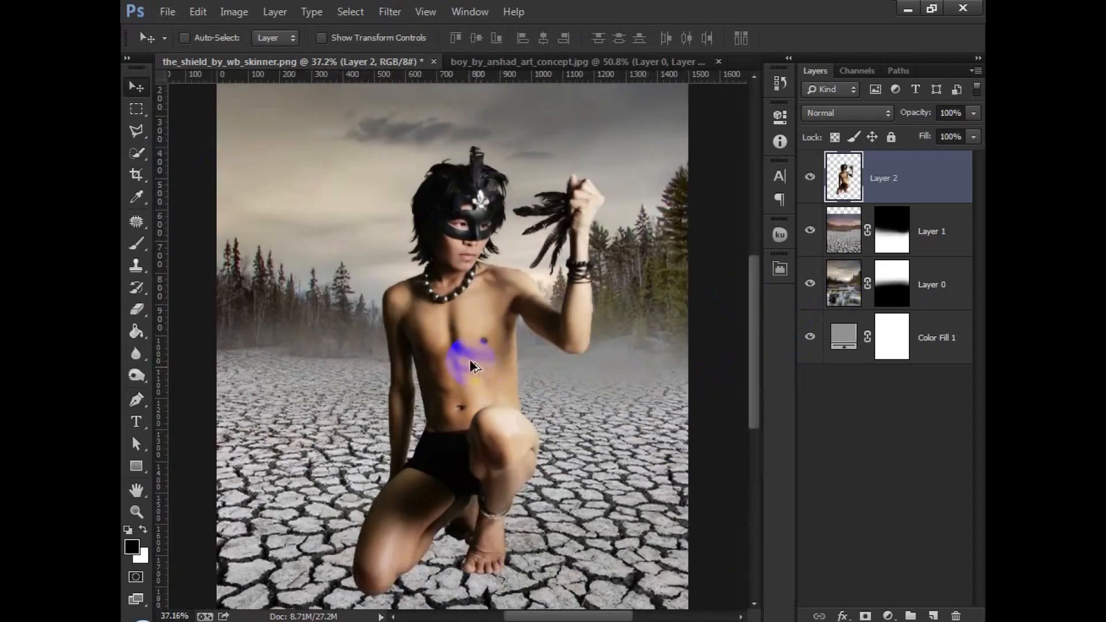
pyautogui.scroll(-3, 470, 359)
pyautogui.scroll(-2, 470, 358)
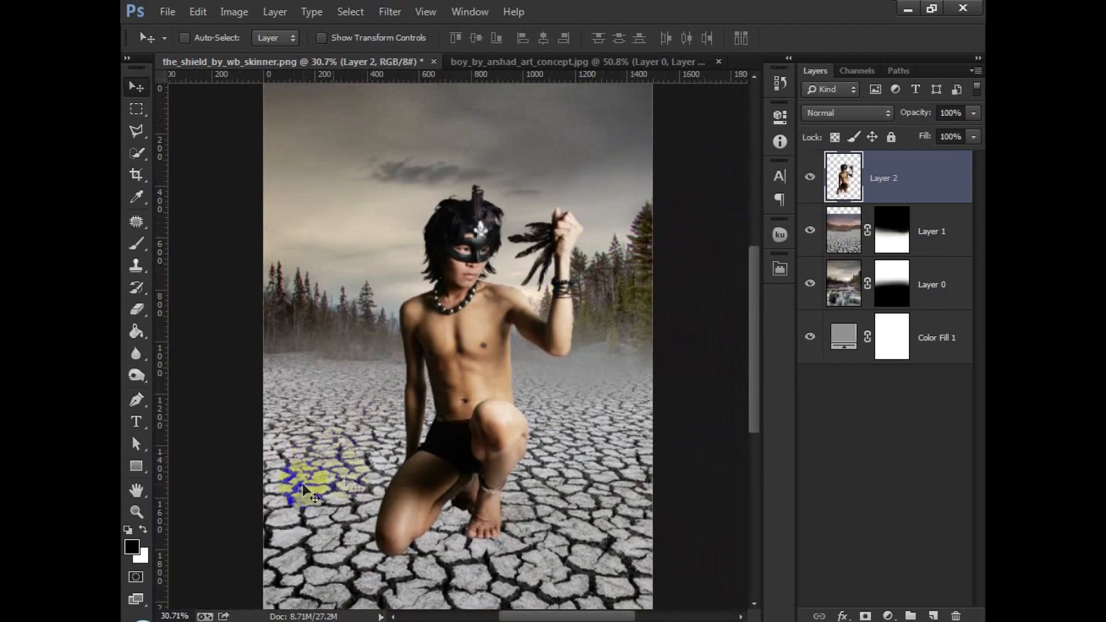
pyautogui.scroll(-3, 305, 494)
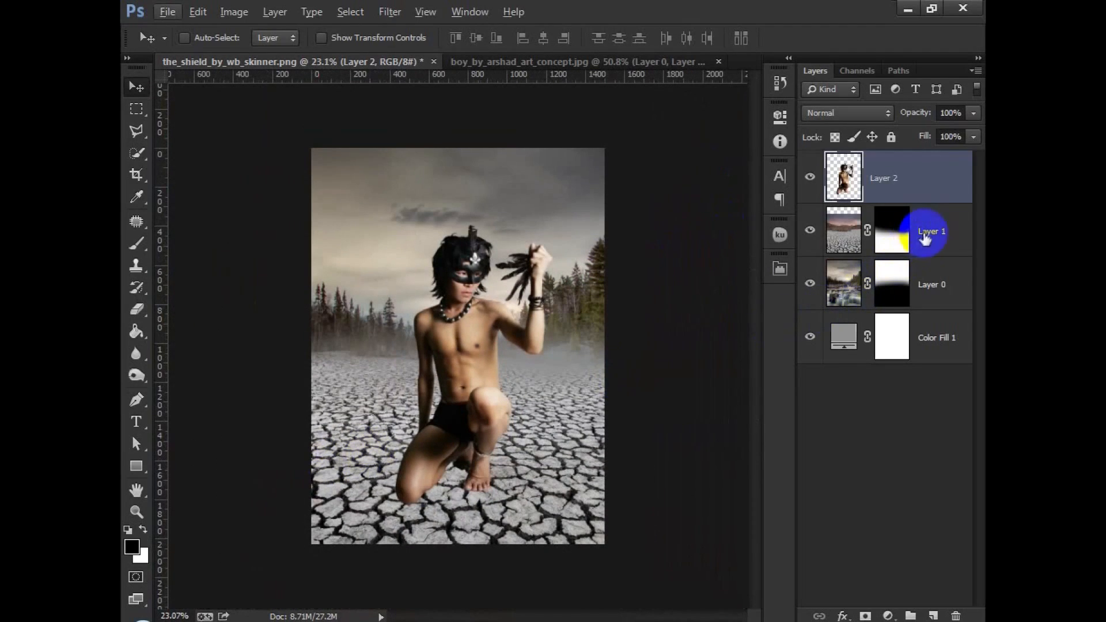
# Add a Brightness/Contrast adjustment above Layer 1 with brightness about -115 and compare the background with and without it
pyautogui.click(926, 236)
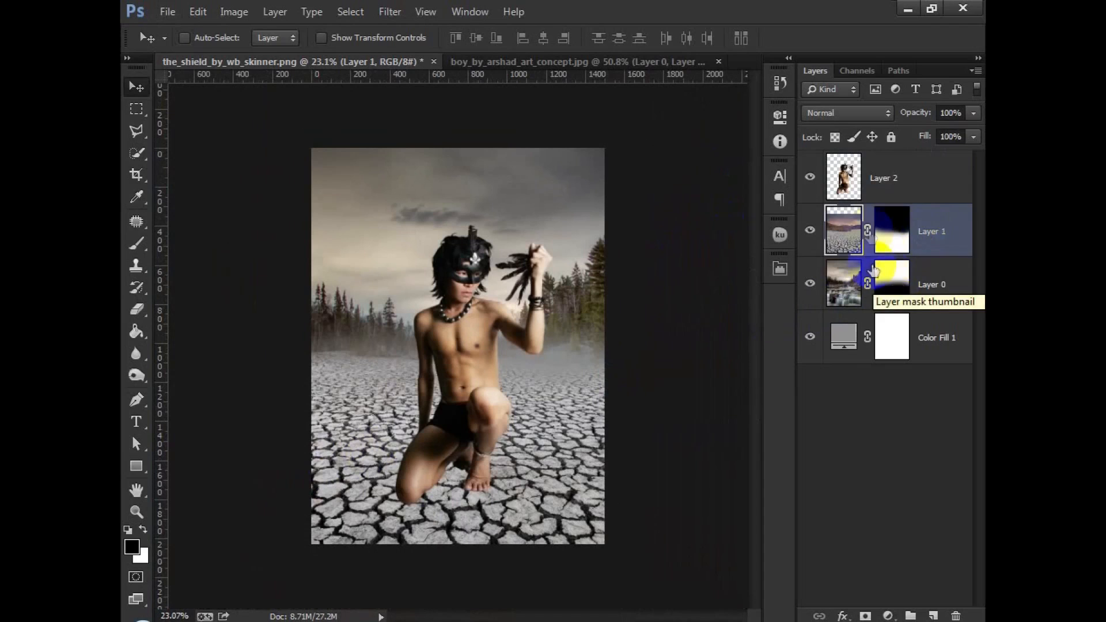
pyautogui.click(887, 616)
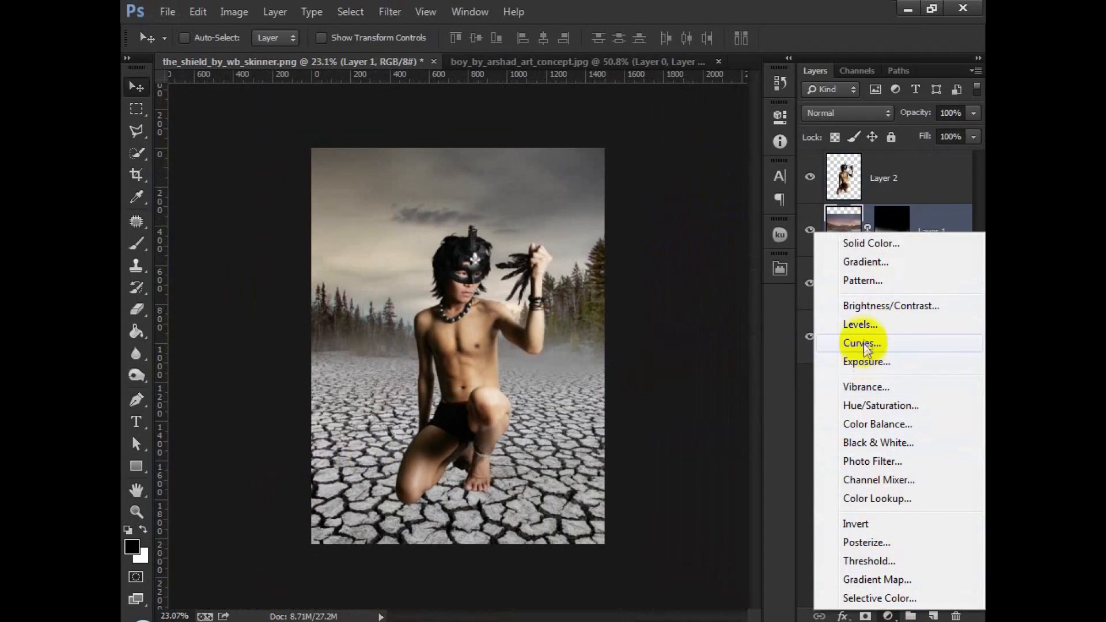
pyautogui.click(887, 306)
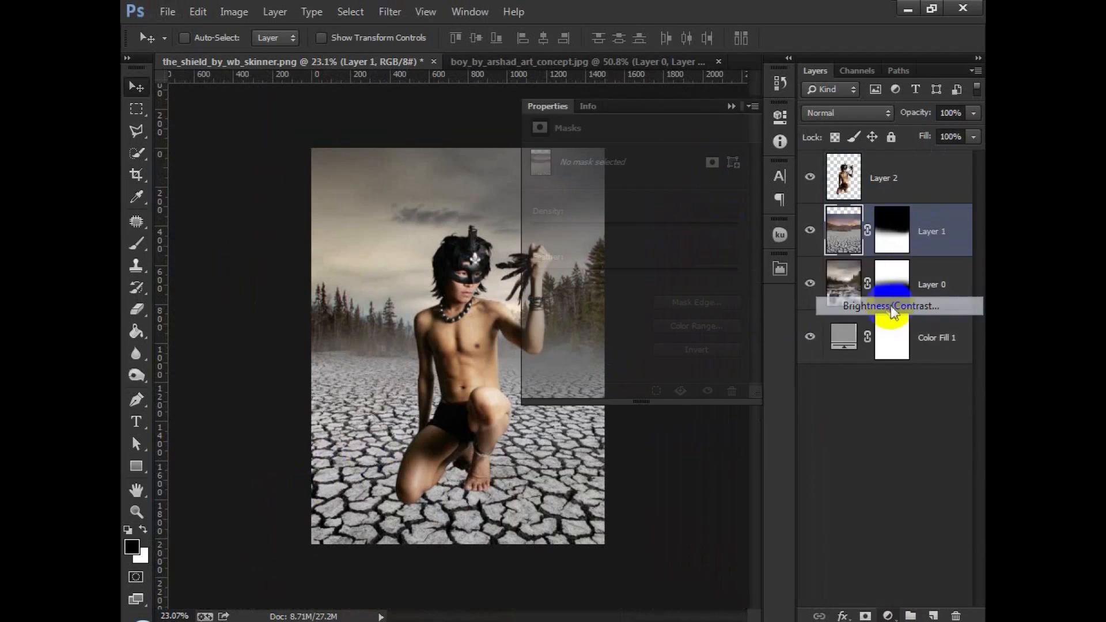
pyautogui.click(881, 233)
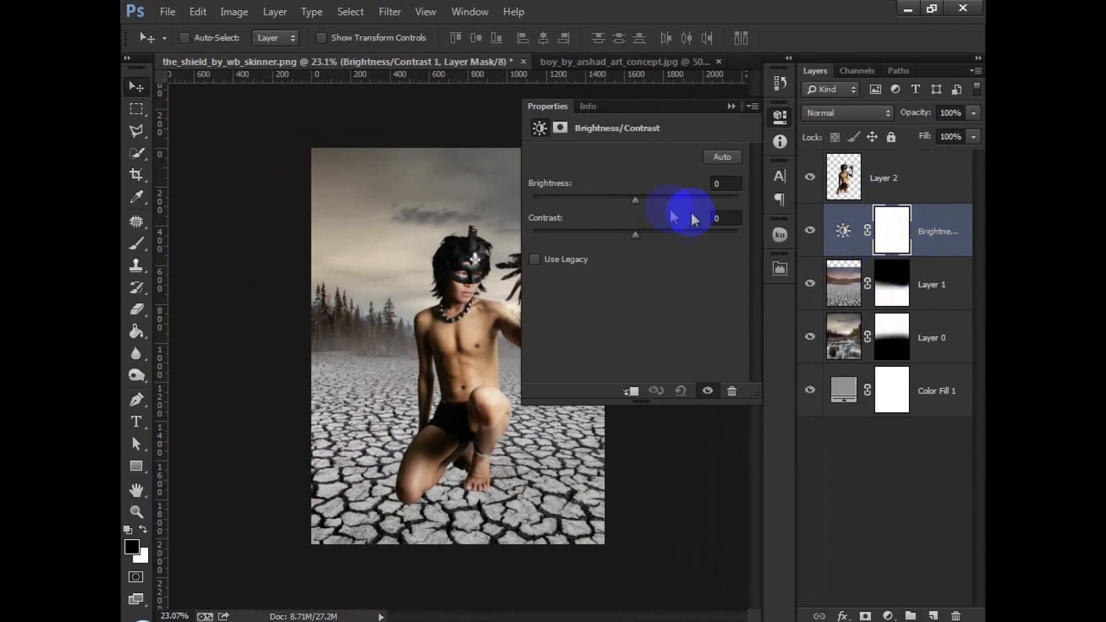
pyautogui.moveTo(618, 210); pyautogui.dragTo(555, 226)
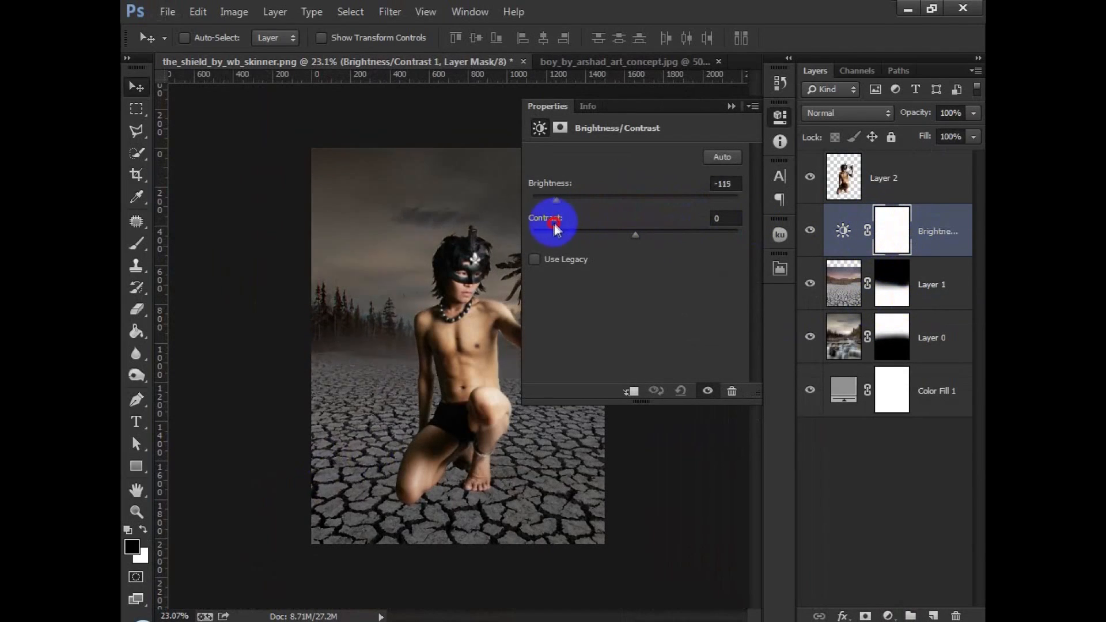
pyautogui.moveTo(551, 236); pyautogui.dragTo(561, 237)
pyautogui.click(731, 107)
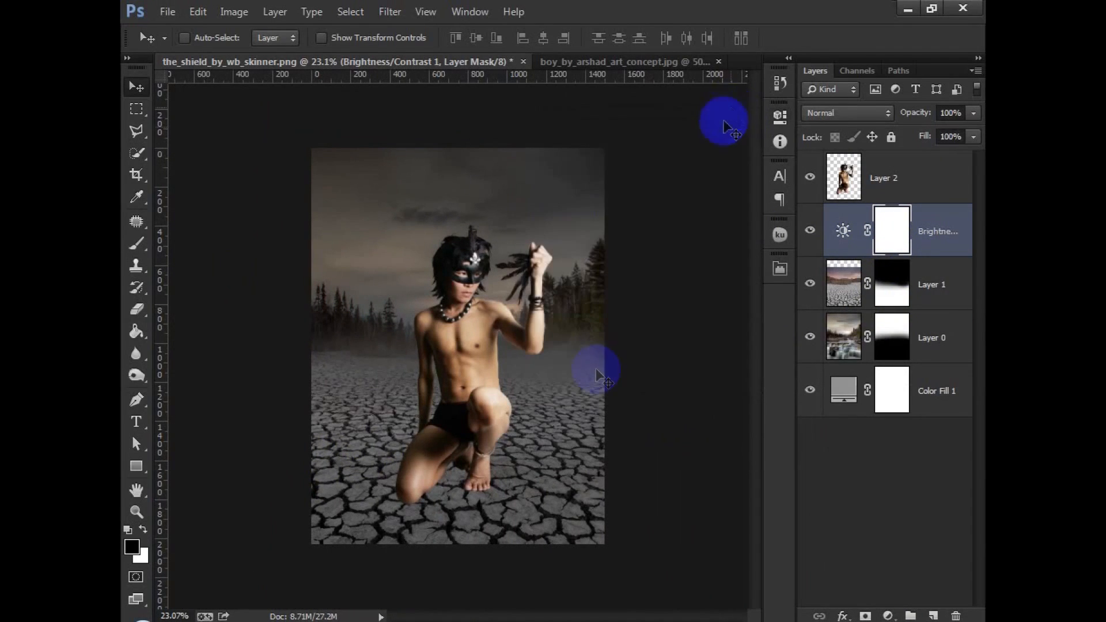
pyautogui.click(810, 233)
pyautogui.click(810, 232)
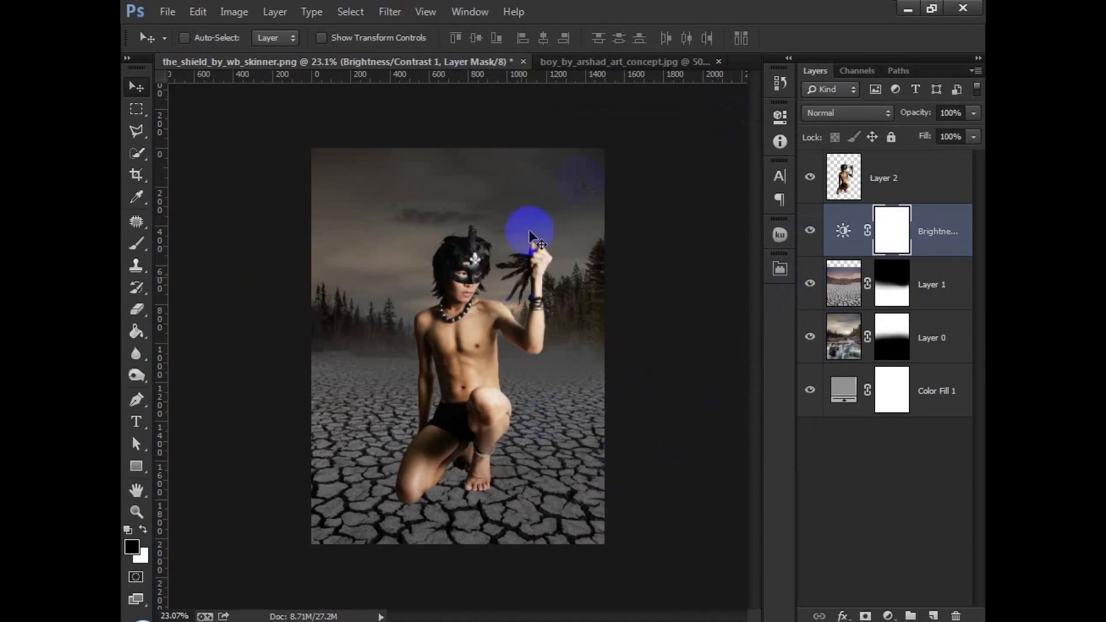
# Paint black on the Brightness/Contrast mask around the raised hand with a soft 1600–1800 px brush at 49% opacity, and compare the effect
pyautogui.click(134, 237)
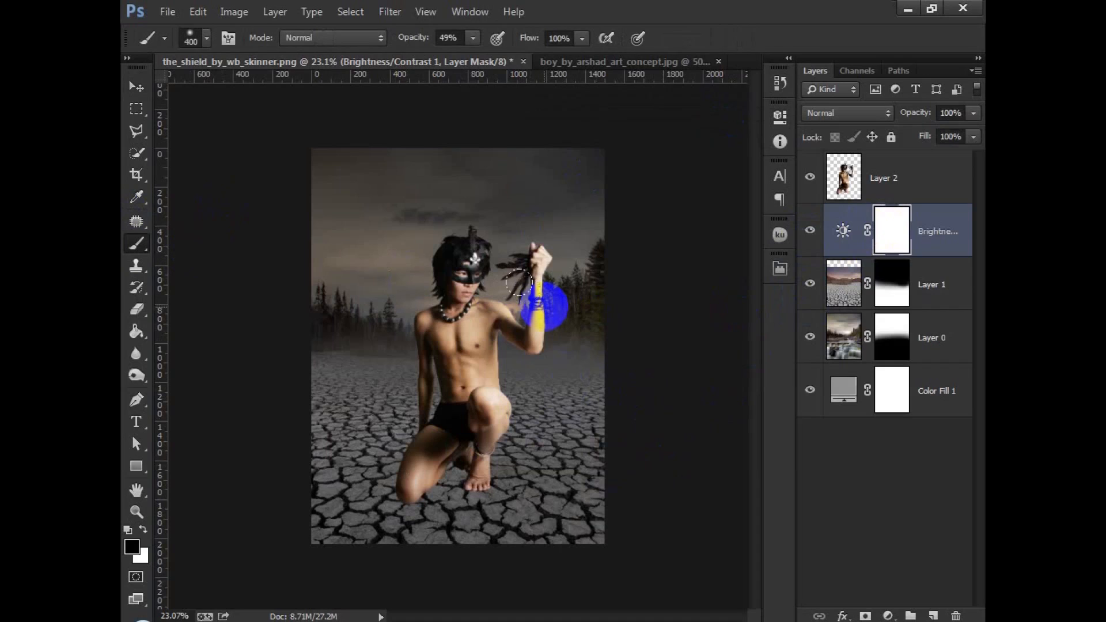
pyautogui.press(']')
pyautogui.press(']')
pyautogui.press(']')
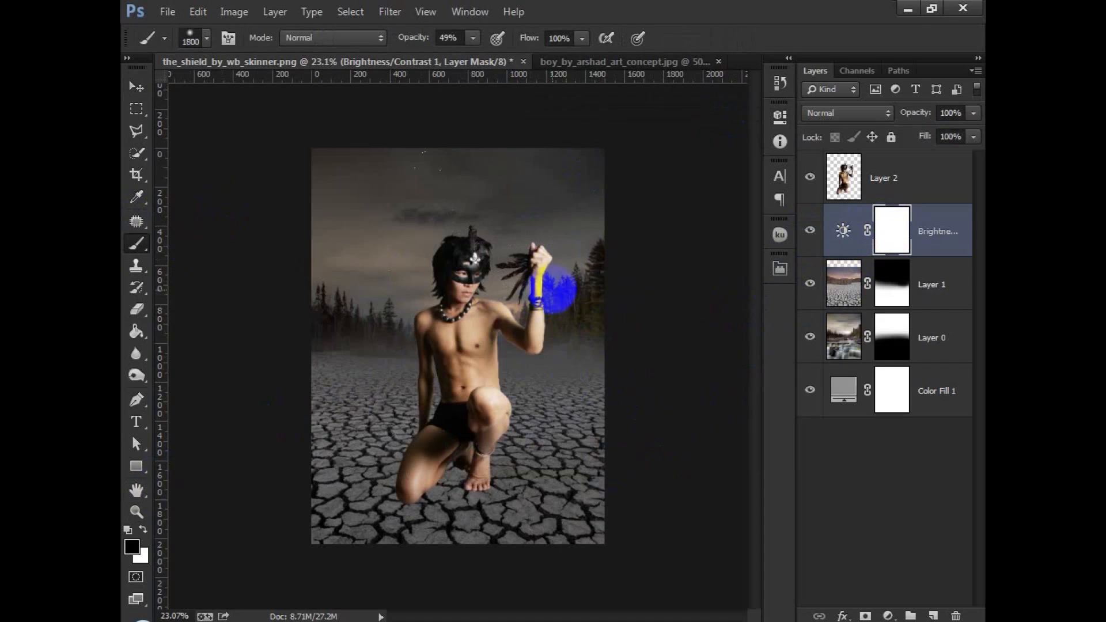
pyautogui.click(553, 287)
pyautogui.press('[')
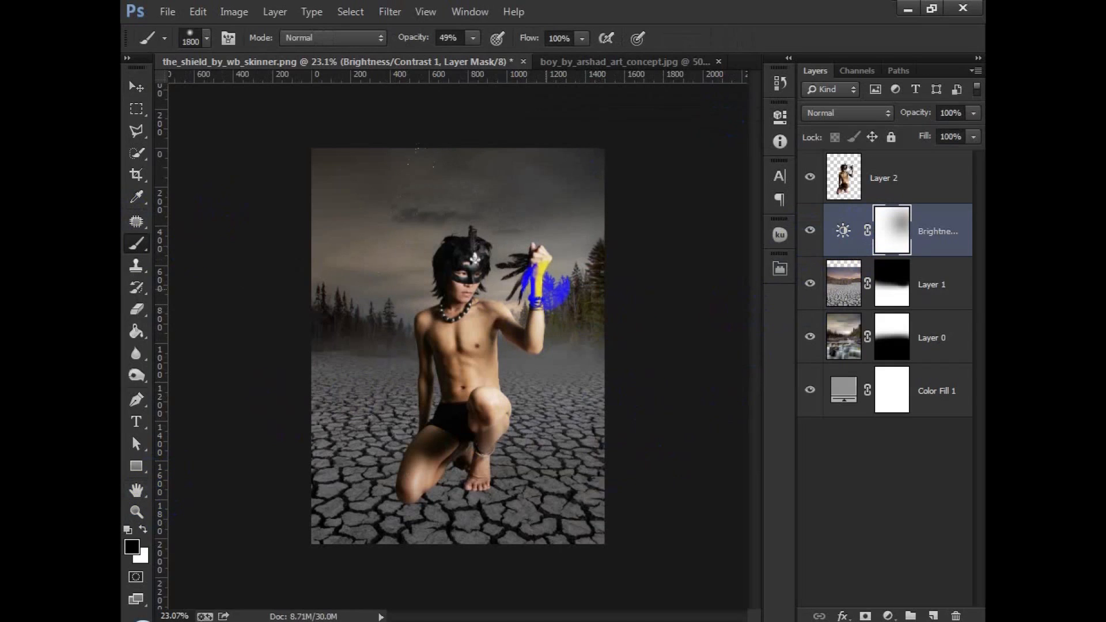
pyautogui.click(547, 274)
pyautogui.click(545, 262)
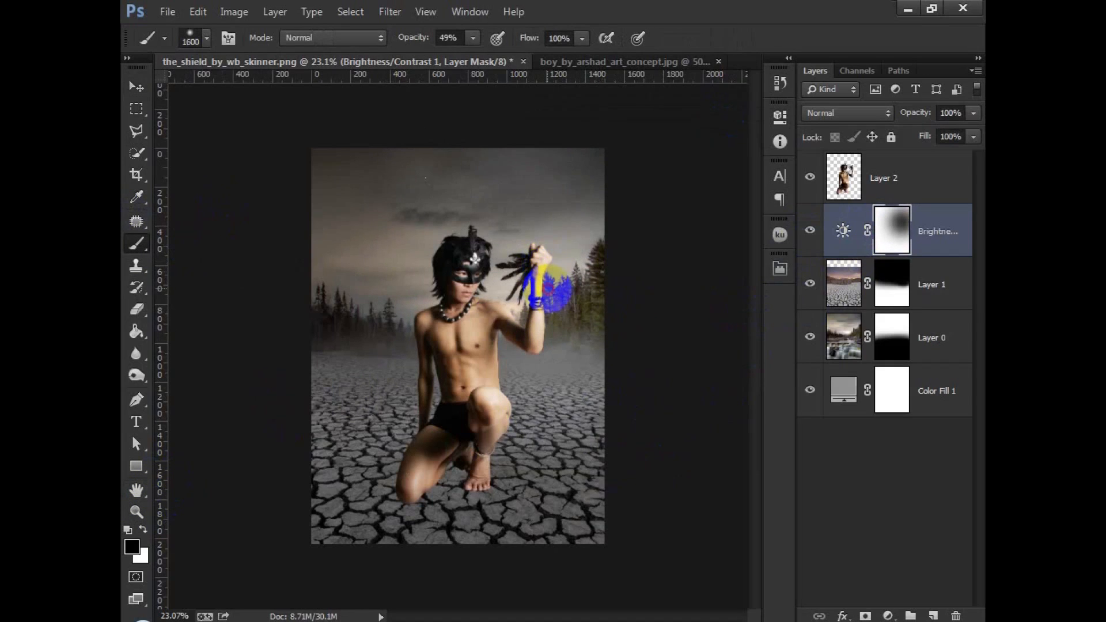
pyautogui.moveTo(548, 286); pyautogui.dragTo(428, 403)
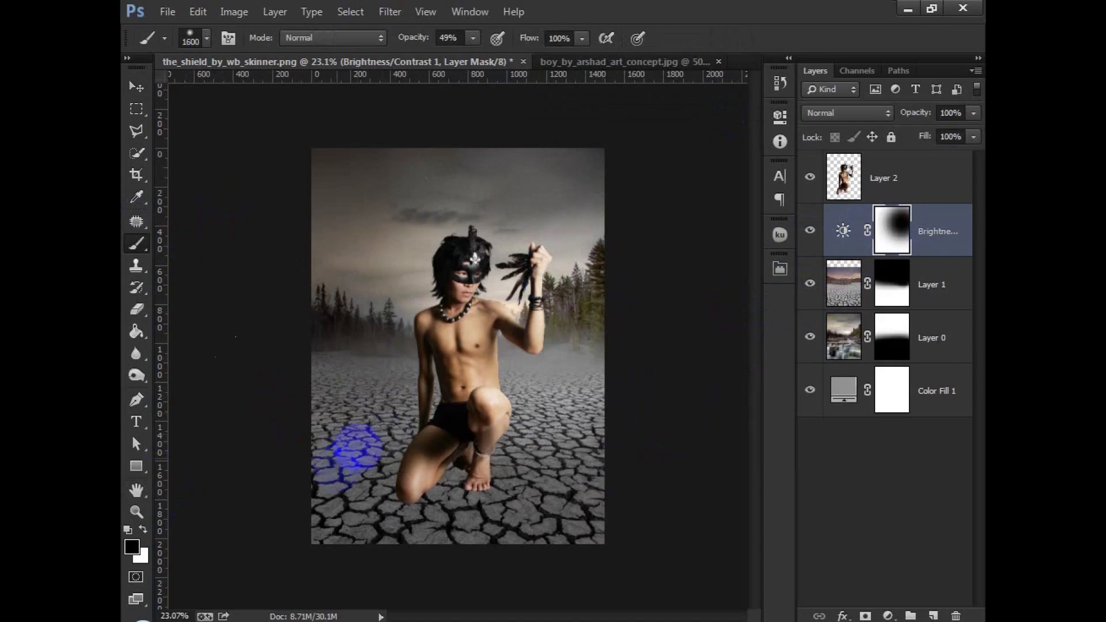
pyautogui.click(810, 231)
pyautogui.click(810, 231)
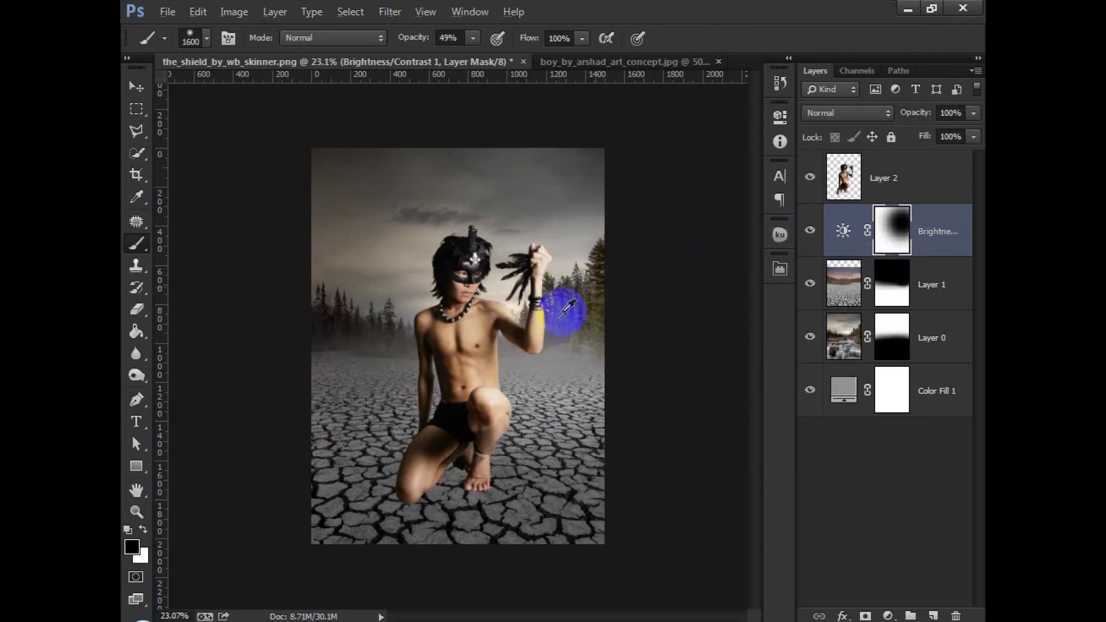
# Brighten the ground and forest on the raised-hand side by painting the adjustment mask black with a 1000–1200 px brush, and compare the effect
pyautogui.scroll(3, 562, 306)
pyautogui.scroll(-3, 559, 316)
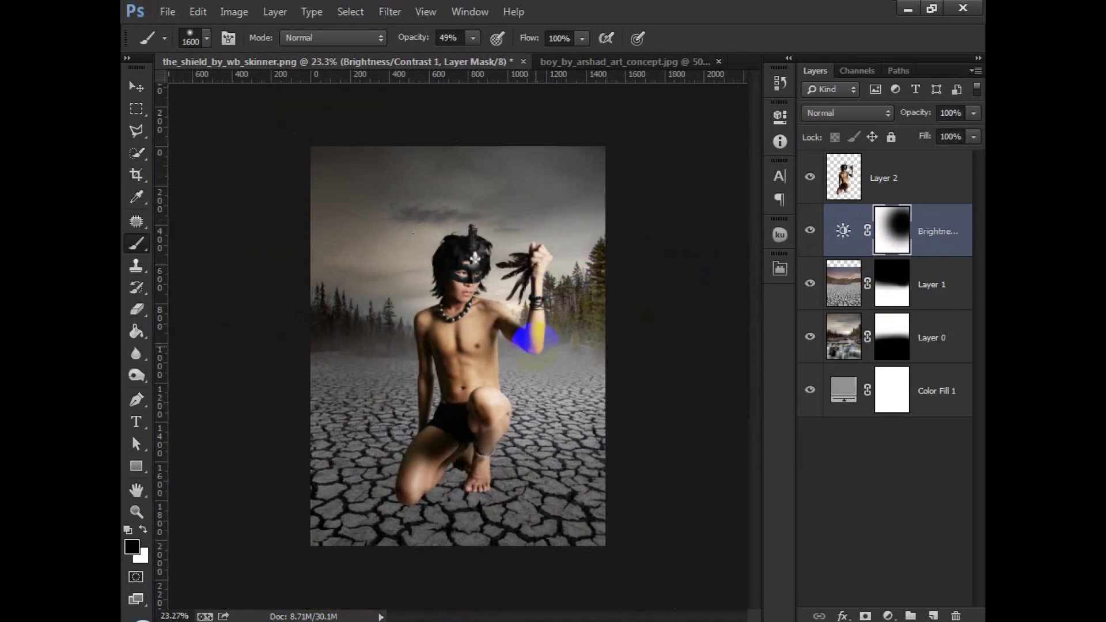
pyautogui.click(576, 434)
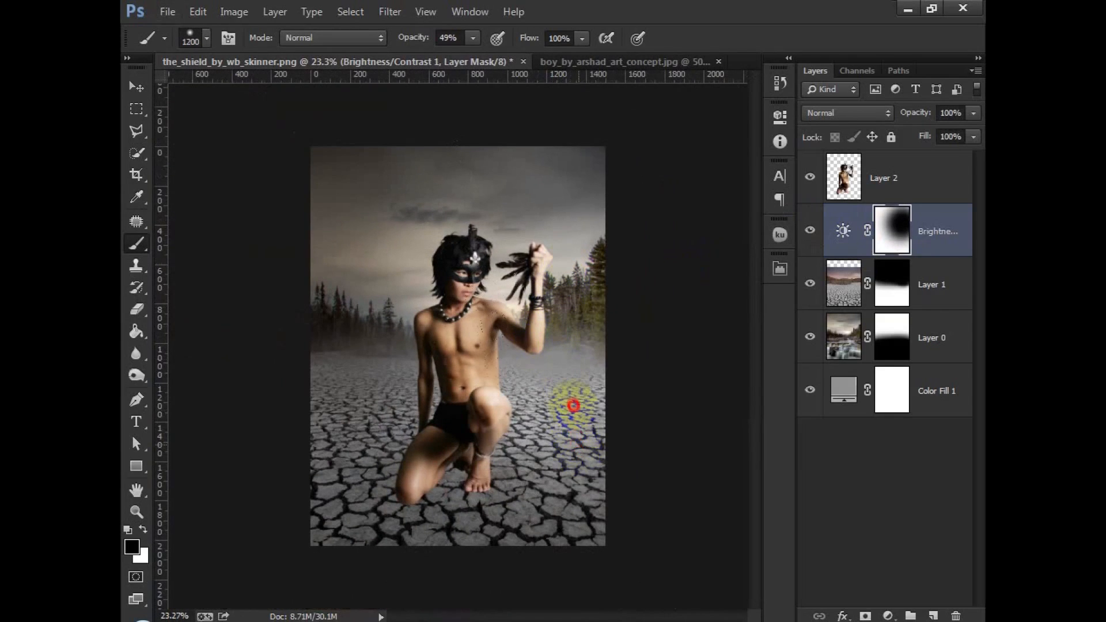
pyautogui.click(579, 294)
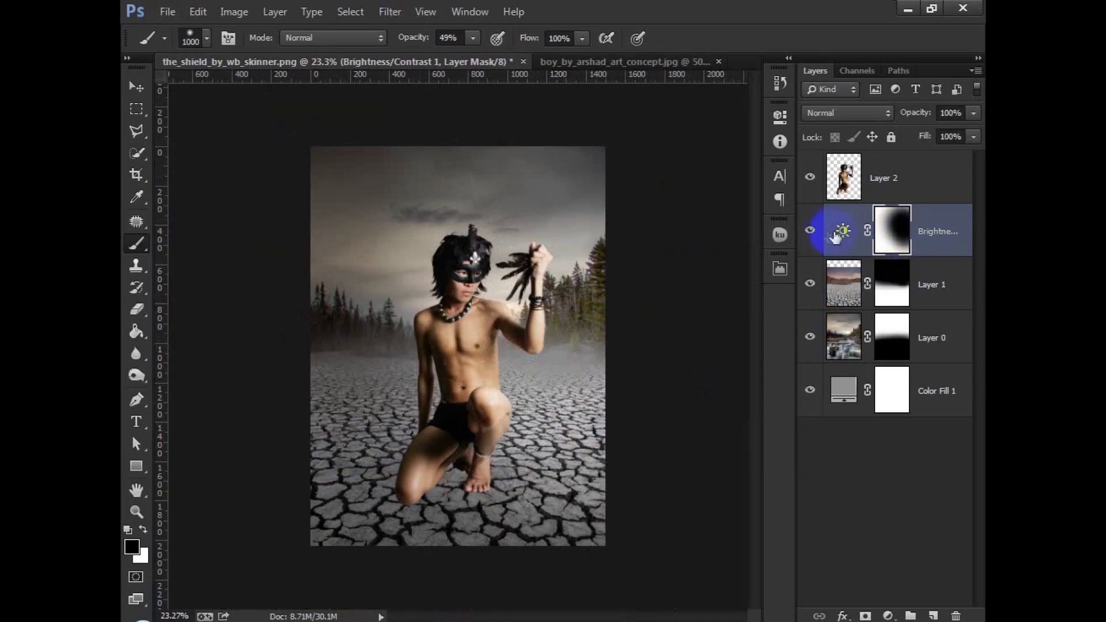
pyautogui.click(808, 231)
pyautogui.click(808, 231)
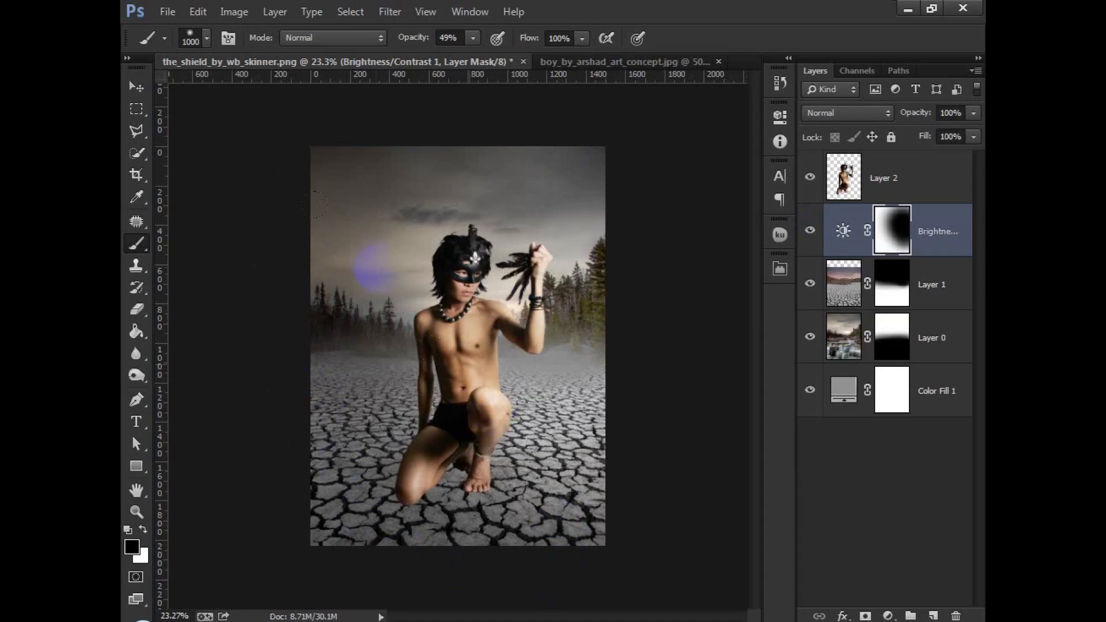
pyautogui.click(887, 223)
pyautogui.click(808, 232)
pyautogui.click(808, 232)
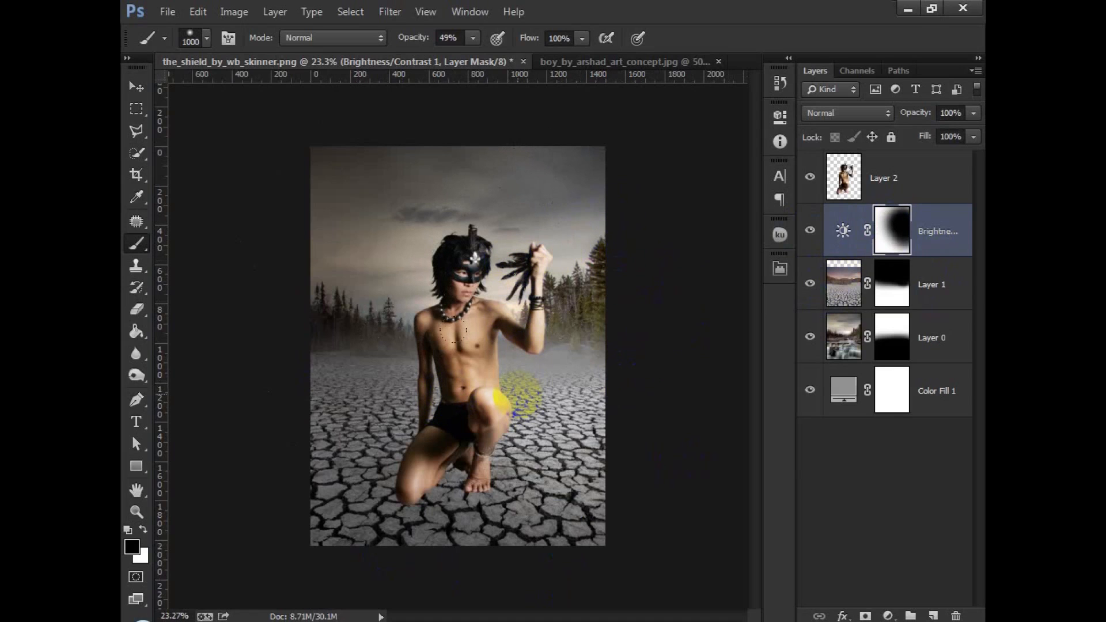
# Create a new empty layer between the Brightness/Contrast adjustment and the boy's layer
pyautogui.scroll(2, 529, 383)
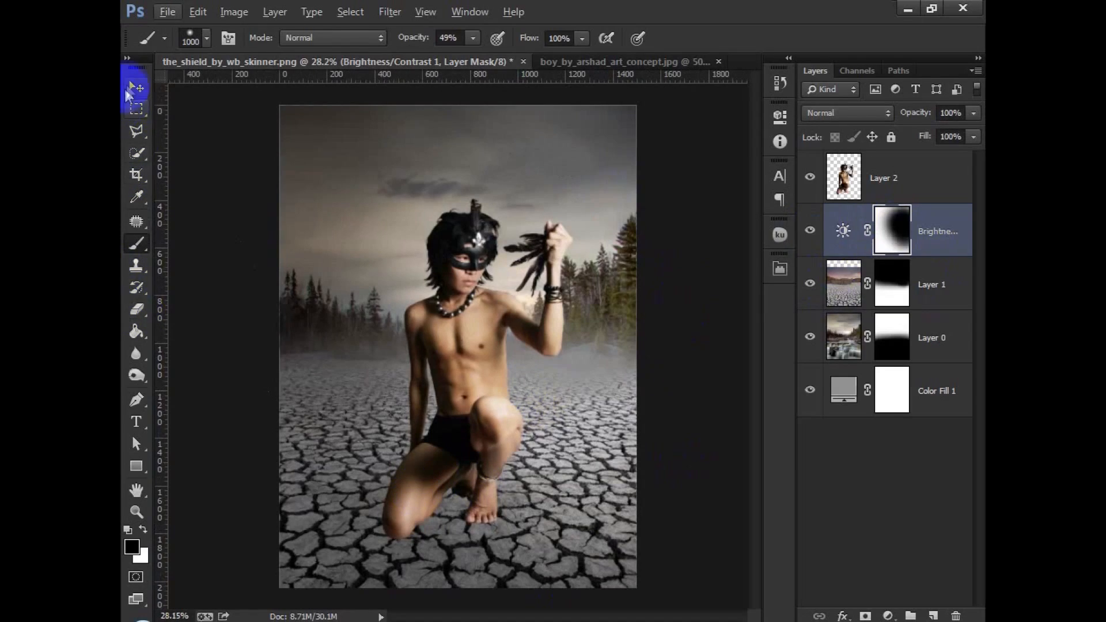
pyautogui.click(131, 89)
pyautogui.scroll(7, 447, 519)
pyautogui.moveTo(451, 436); pyautogui.dragTo(464, 363)
pyautogui.click(934, 614)
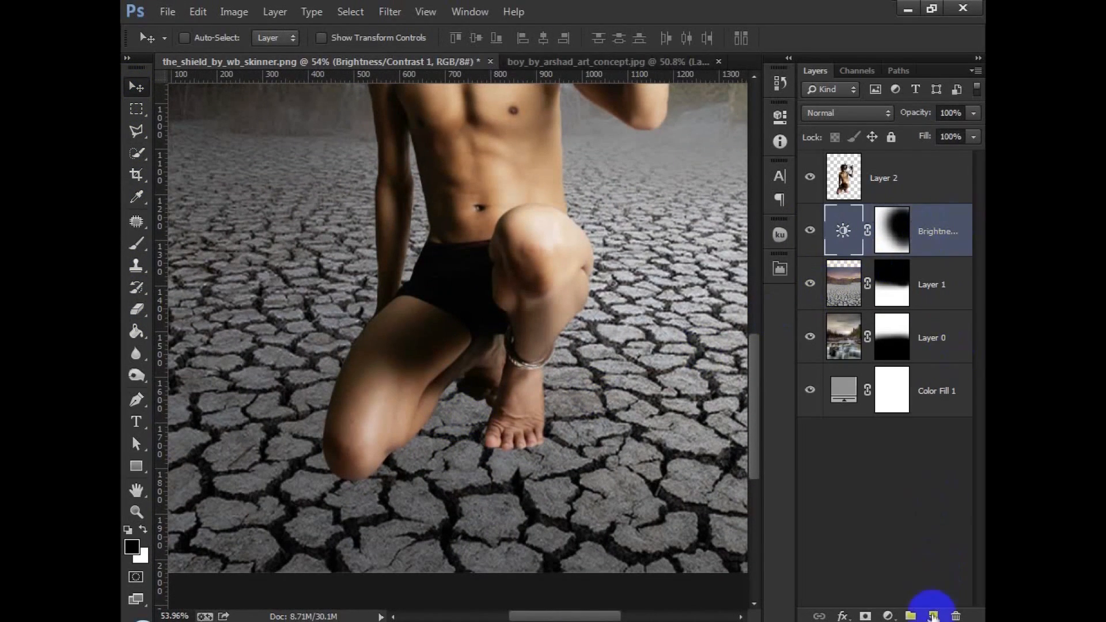
pyautogui.click(293, 332)
pyautogui.scroll(-4, 293, 333)
# Set the soft black brush to 100% opacity and 500 px, and paint one spot on Layer 3 beside the boy's lowered hand
pyautogui.click(135, 244)
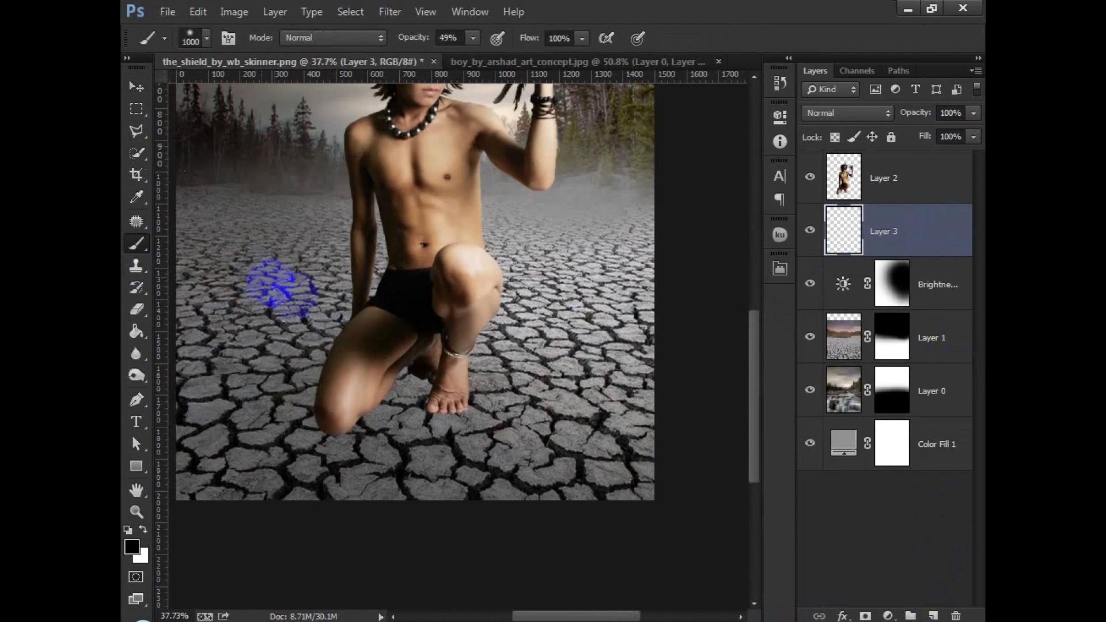
pyautogui.rightClick(437, 288)
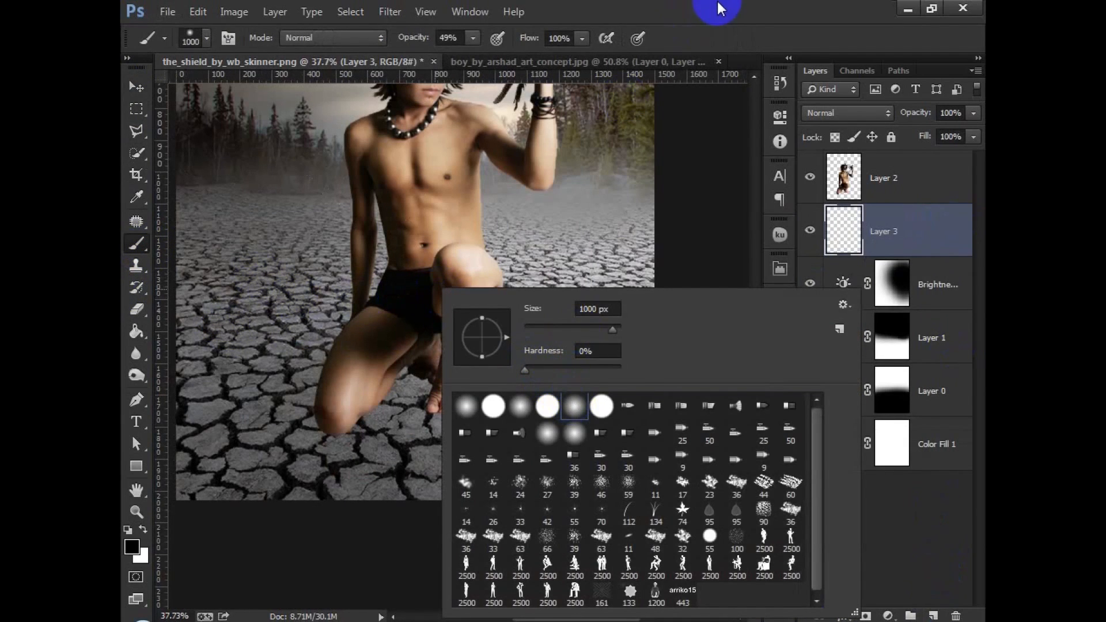
pyautogui.click(368, 57)
pyautogui.moveTo(414, 47); pyautogui.dragTo(613, 34)
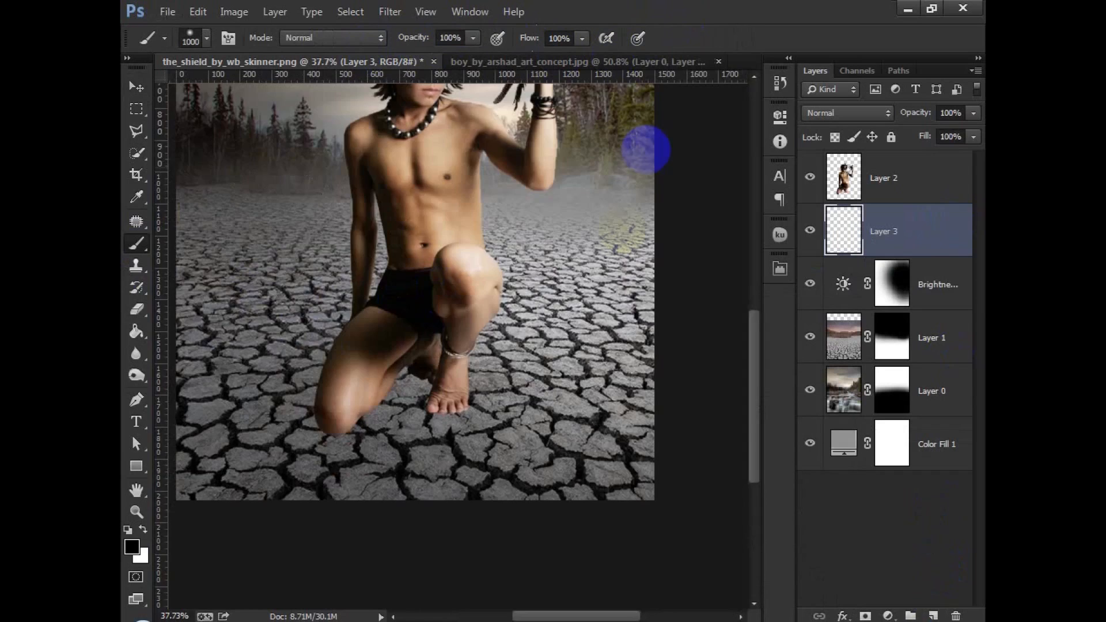
pyautogui.scroll(-2, 575, 282)
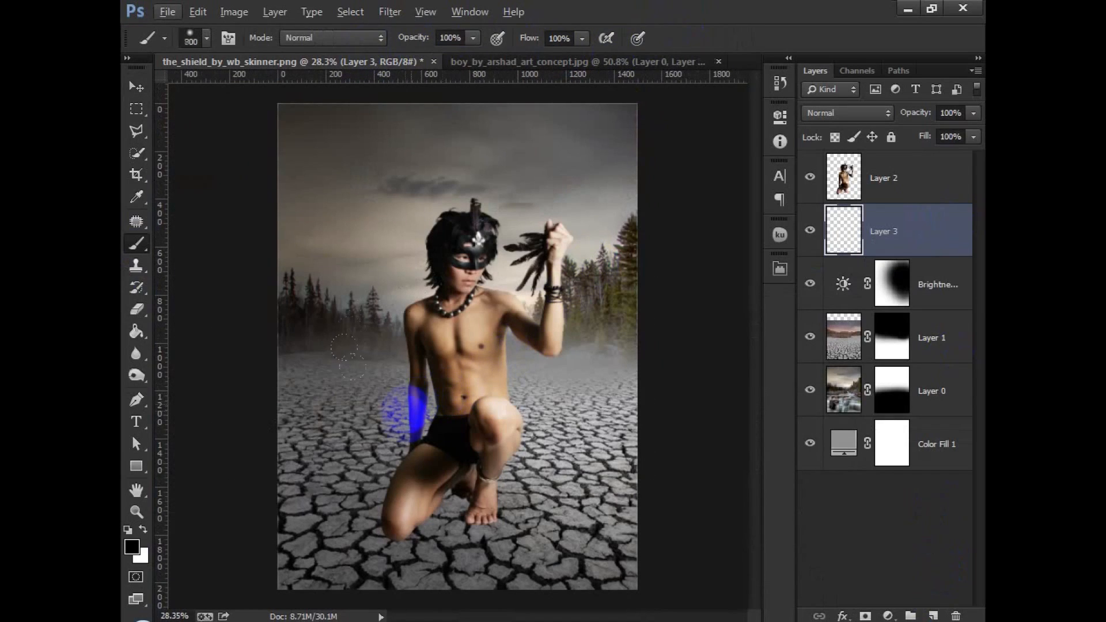
pyautogui.click(387, 433)
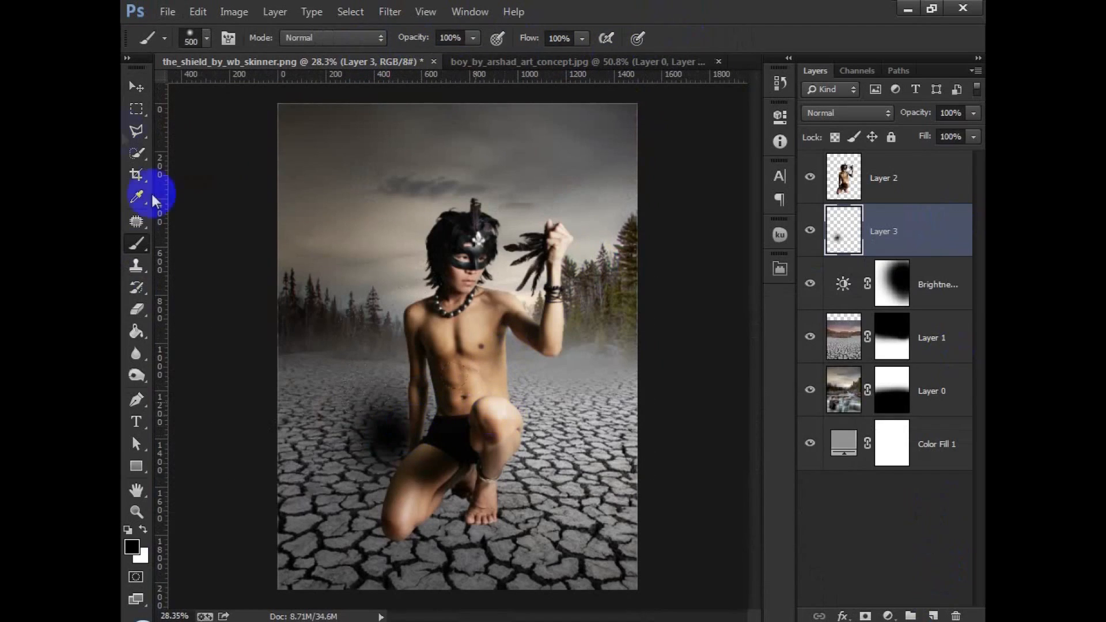
# Transform the painted black spot to 201.73% width and 32.52% height, lying flat on the ground beneath the front foot
pyautogui.click(136, 87)
pyautogui.hotkey('ctrl', 't')
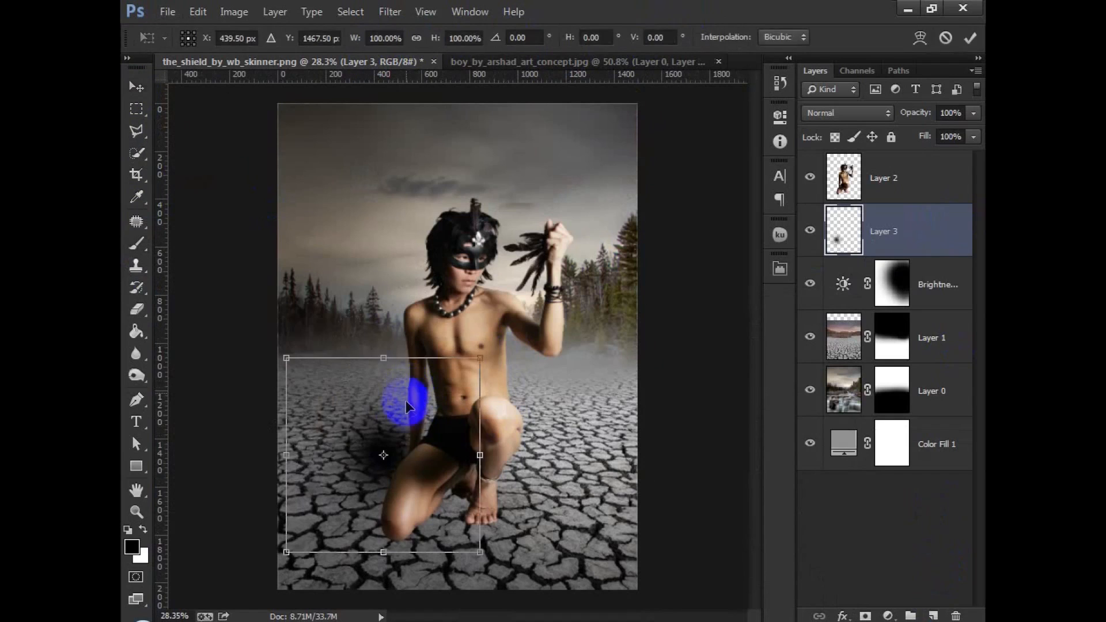
pyautogui.moveTo(391, 383); pyautogui.dragTo(720, 537)
pyautogui.moveTo(624, 513); pyautogui.dragTo(636, 534)
pyautogui.moveTo(731, 561); pyautogui.dragTo(678, 523)
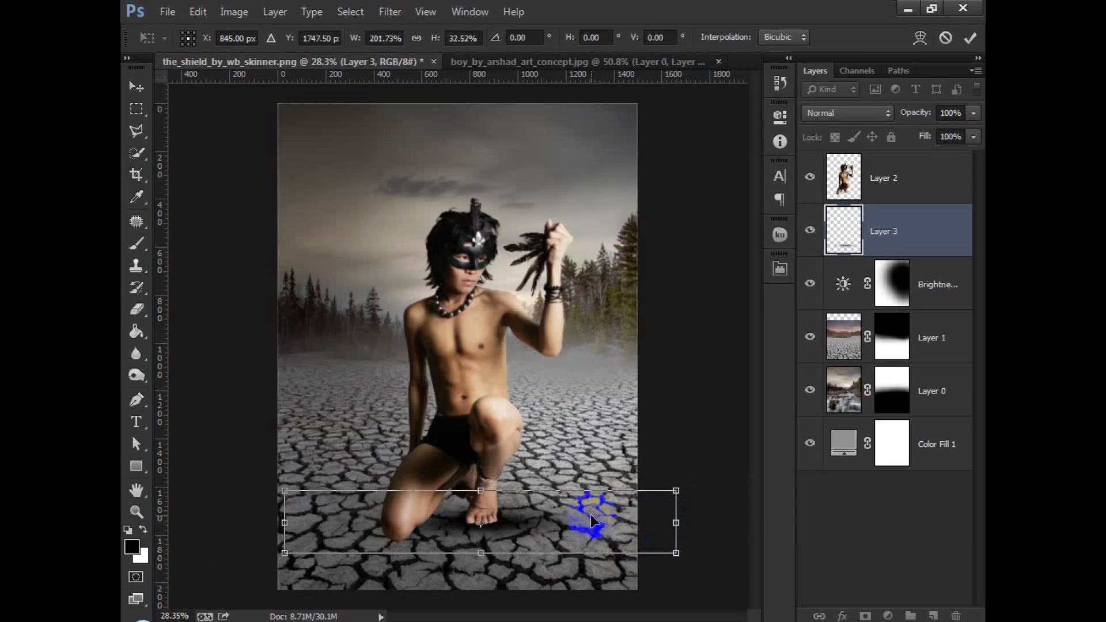
pyautogui.doubleClick(587, 513)
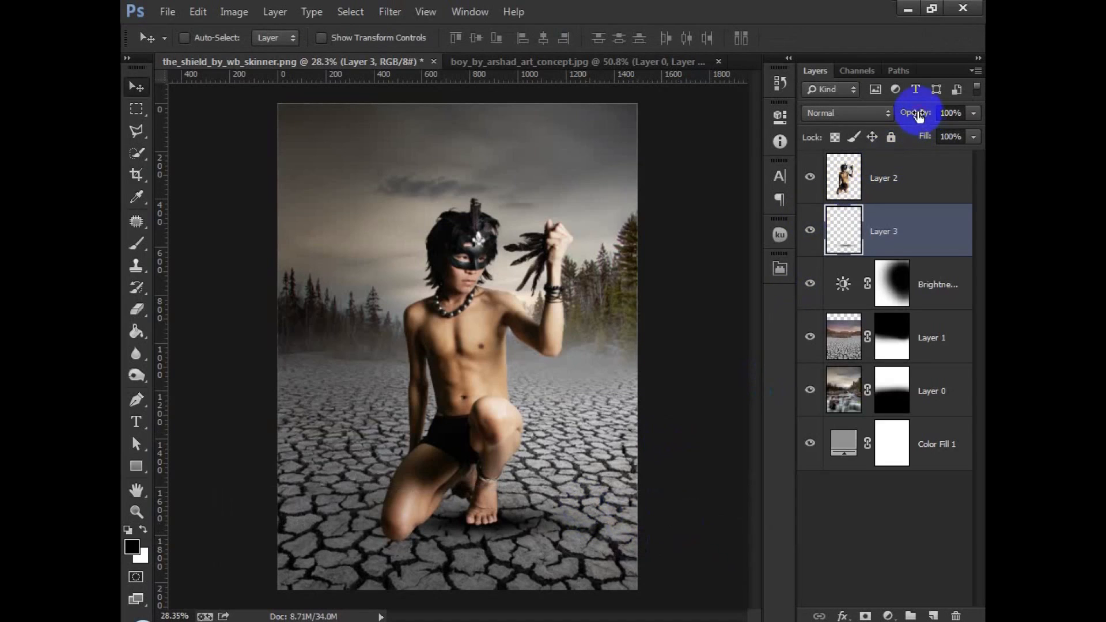
# Set the flat shadow layer's opacity to 84% and move the shadow up close against the front foot
pyautogui.moveTo(918, 115); pyautogui.dragTo(905, 111)
pyautogui.scroll(5, 540, 491)
pyautogui.moveTo(487, 573); pyautogui.dragTo(464, 524)
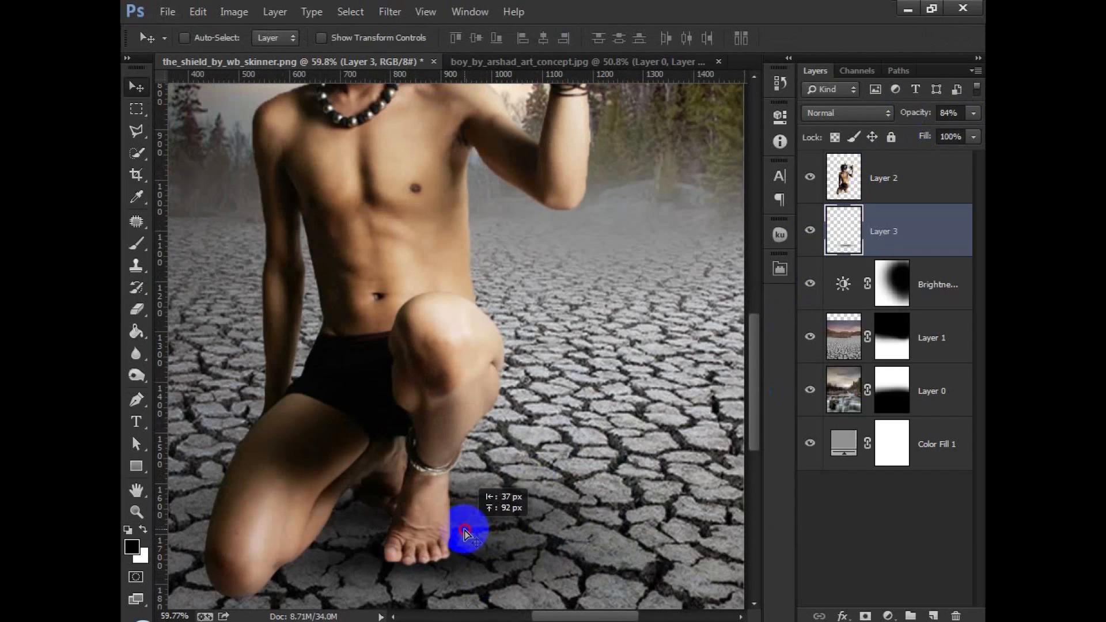
# Duplicate the flat shadow layer, make the copy narrower and taller beneath the boy, and set its opacity to 52%
pyautogui.hotkey('ctrl', 'j')
pyautogui.hotkey('ctrl', 't')
pyautogui.scroll(-4, 558, 542)
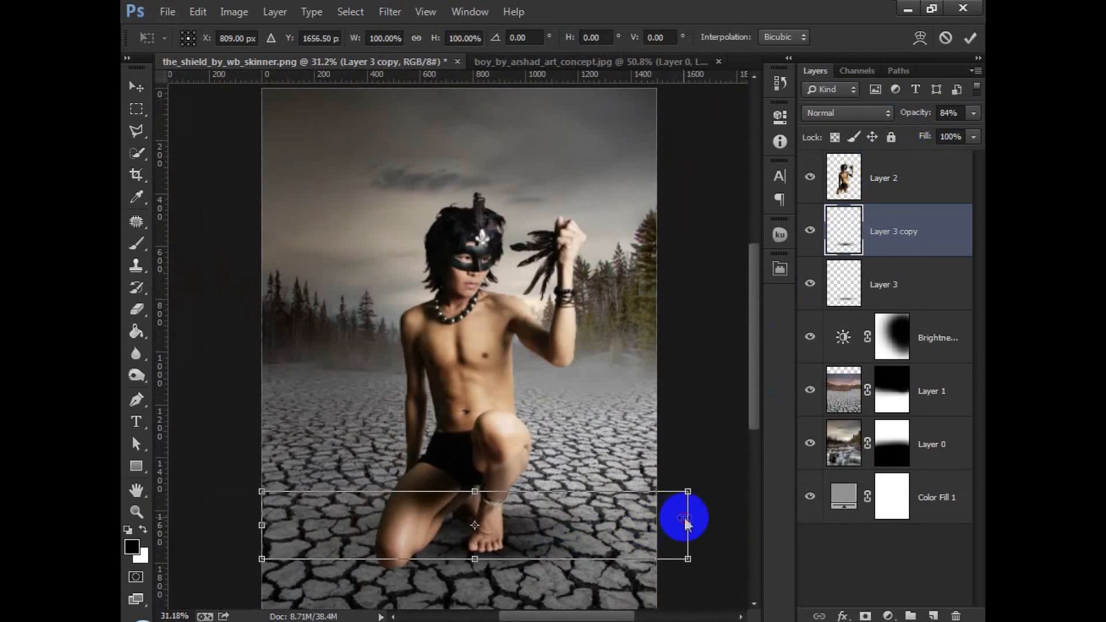
pyautogui.moveTo(688, 522); pyautogui.dragTo(585, 521)
pyautogui.moveTo(587, 559); pyautogui.dragTo(706, 582)
pyautogui.moveTo(645, 542)
pyautogui.mouseDown()
pyautogui.moveTo(634, 582)
pyautogui.moveTo(628, 545)
pyautogui.mouseUp()
pyautogui.press('Return')
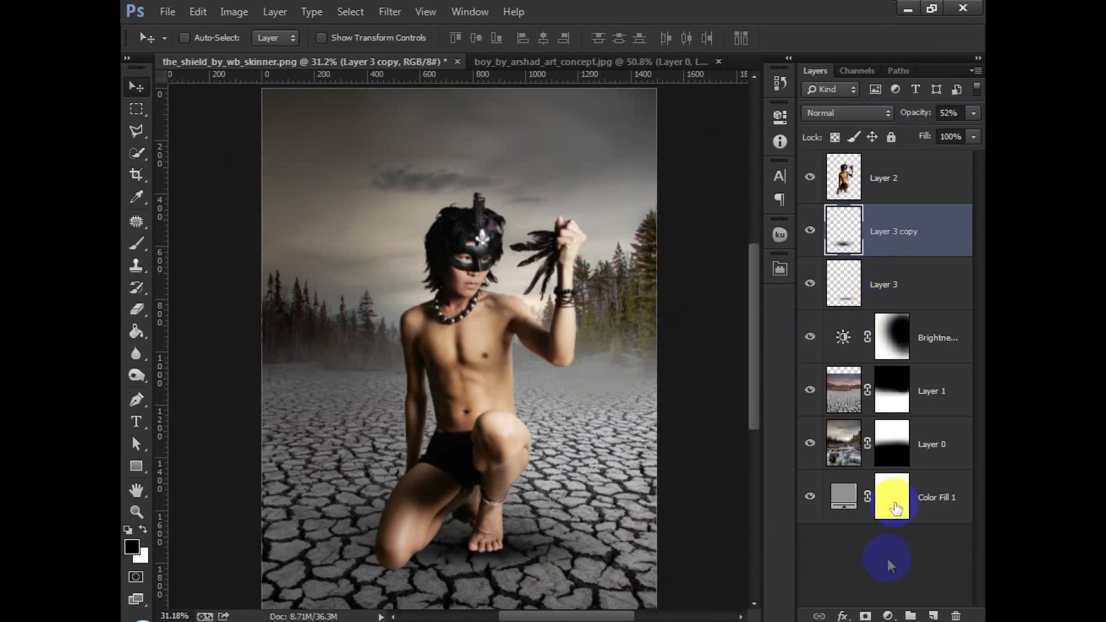
# Create a new layer above the shadows and paint a contact shadow along the front foot's toes with a small, soft black brush
pyautogui.click(933, 616)
pyautogui.scroll(9, 485, 570)
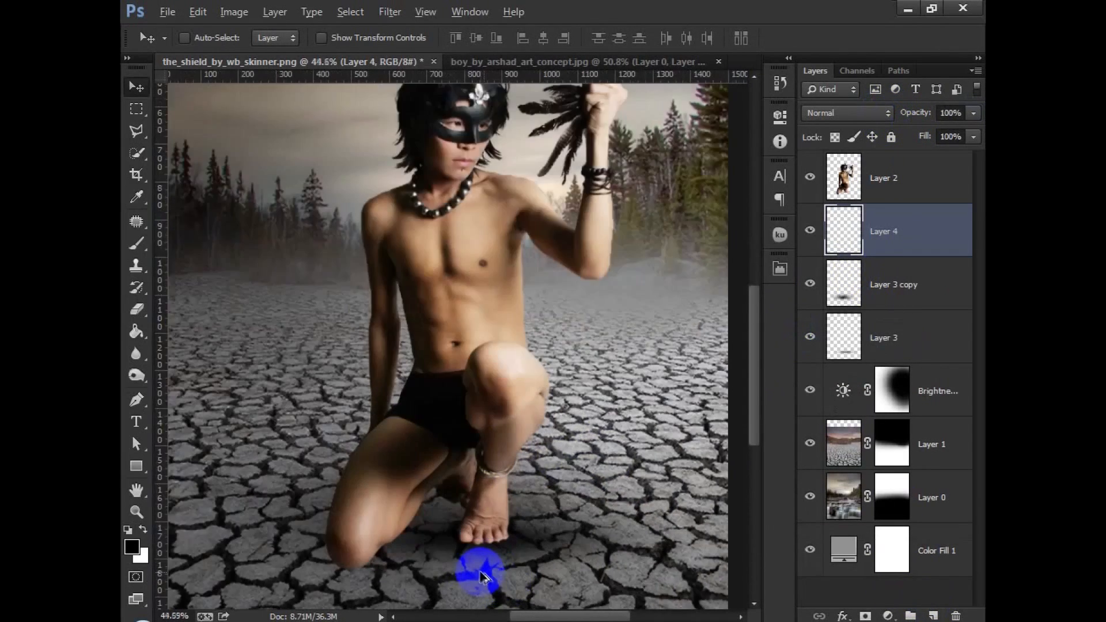
pyautogui.scroll(2, 541, 498)
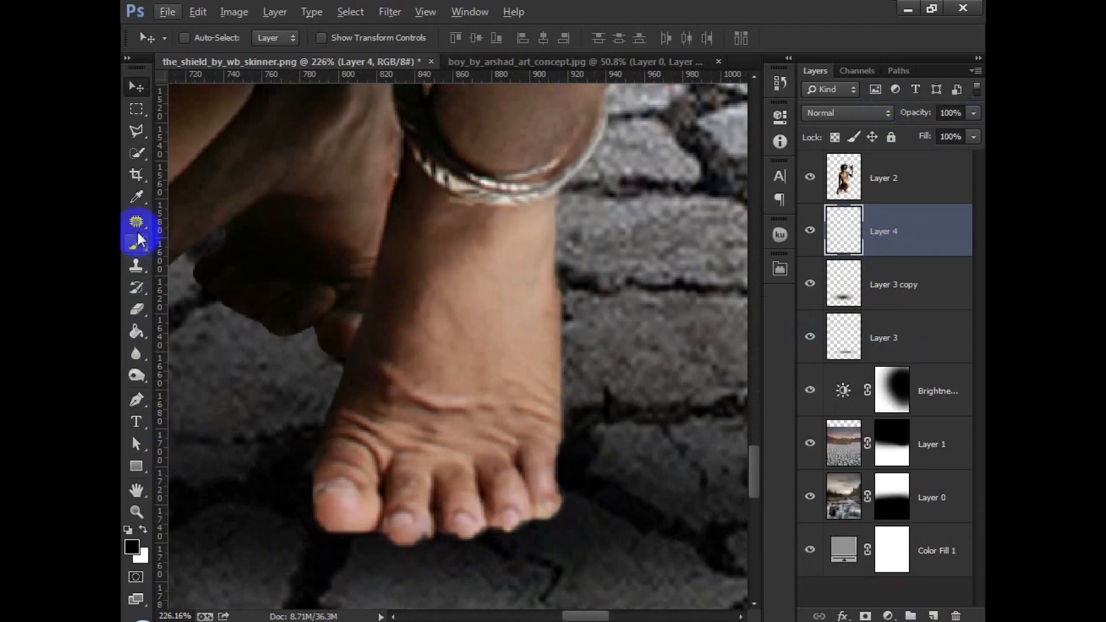
pyautogui.click(137, 241)
pyautogui.rightClick(568, 320)
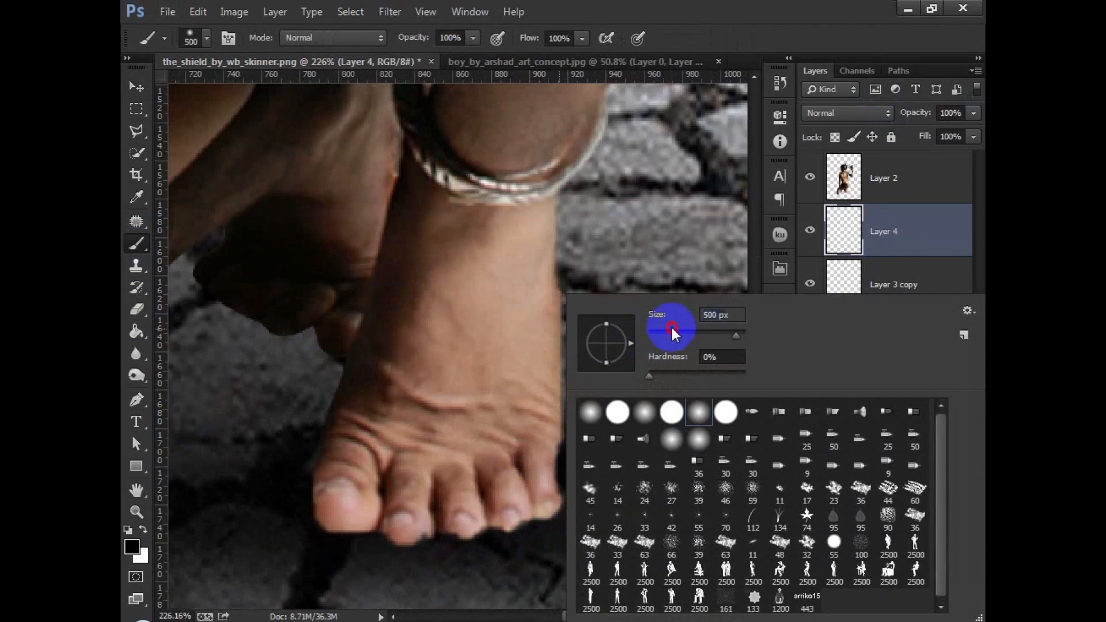
pyautogui.press('Tab')
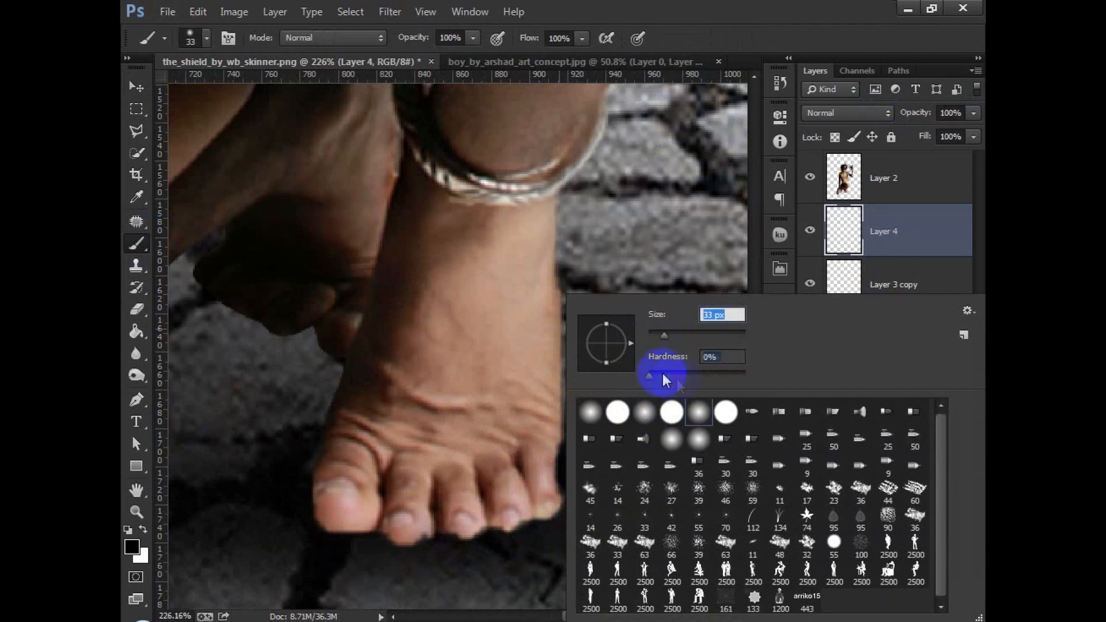
pyautogui.press('Return')
pyautogui.press('[')
pyautogui.press('[')
pyautogui.press('[')
pyautogui.moveTo(563, 504)
pyautogui.mouseDown()
pyautogui.moveTo(414, 537)
pyautogui.moveTo(324, 523)
pyautogui.moveTo(320, 462)
pyautogui.moveTo(349, 383)
pyautogui.moveTo(321, 318)
pyautogui.moveTo(274, 328)
pyautogui.moveTo(390, 482)
pyautogui.moveTo(432, 476)
pyautogui.moveTo(377, 473)
pyautogui.moveTo(321, 424)
pyautogui.moveTo(341, 456)
pyautogui.moveTo(457, 338)
pyautogui.moveTo(637, 232)
pyautogui.moveTo(403, 420)
pyautogui.moveTo(530, 349)
pyautogui.mouseUp()
# Paint a black contact shadow along the underside of the kneeling leg and knee with a 40 px soft brush
pyautogui.press(']')
pyautogui.press(']')
pyautogui.press(']')
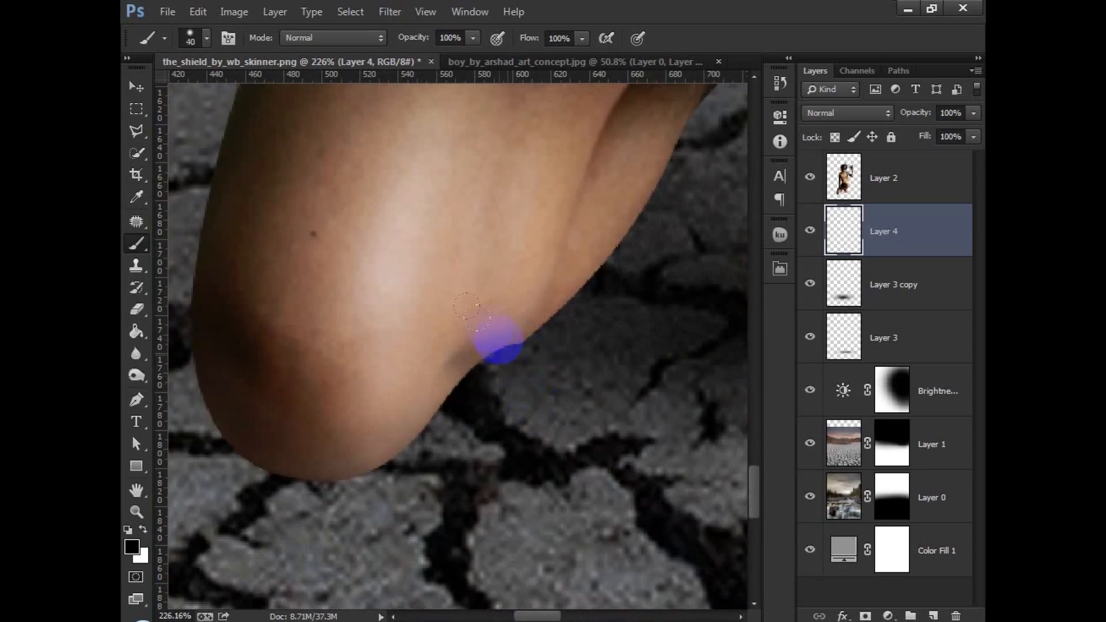
pyautogui.moveTo(479, 344); pyautogui.dragTo(432, 381)
pyautogui.moveTo(379, 433)
pyautogui.mouseDown()
pyautogui.moveTo(343, 450)
pyautogui.moveTo(294, 448)
pyautogui.moveTo(254, 422)
pyautogui.moveTo(234, 374)
pyautogui.moveTo(234, 413)
pyautogui.moveTo(272, 453)
pyautogui.moveTo(328, 463)
pyautogui.moveTo(365, 454)
pyautogui.moveTo(425, 411)
pyautogui.moveTo(639, 192)
pyautogui.mouseUp()
pyautogui.scroll(-5, 442, 407)
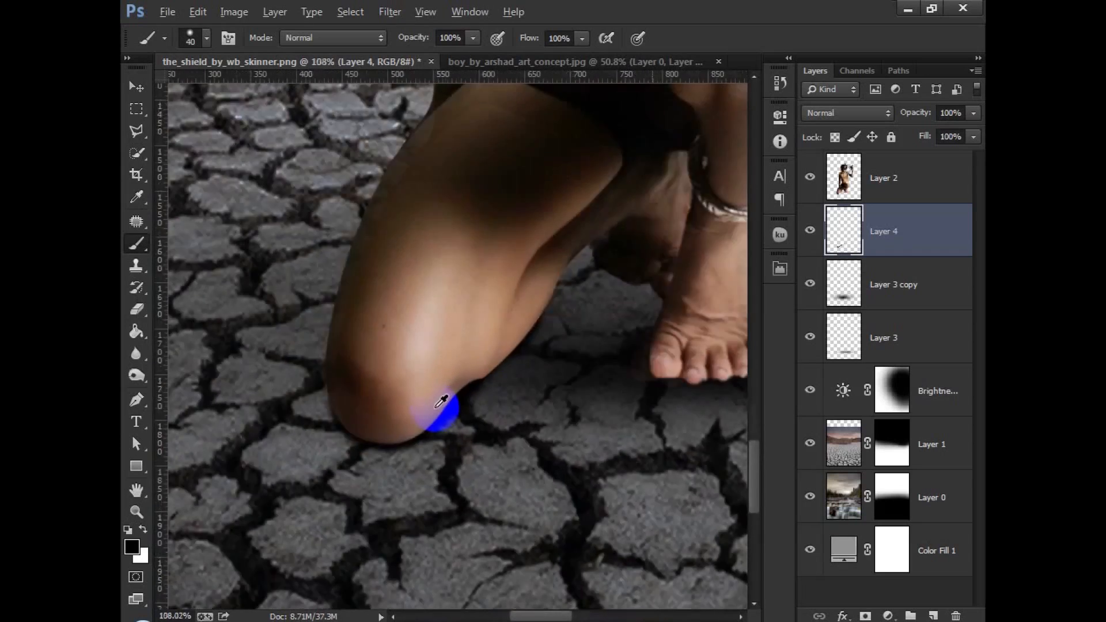
# Darken the ground between the kneeling leg and the front foot with a 125 px black brush at 44% opacity
pyautogui.scroll(-3, 441, 401)
pyautogui.press(']')
pyautogui.press(']')
pyautogui.press(']')
pyautogui.press(']')
pyautogui.press(']')
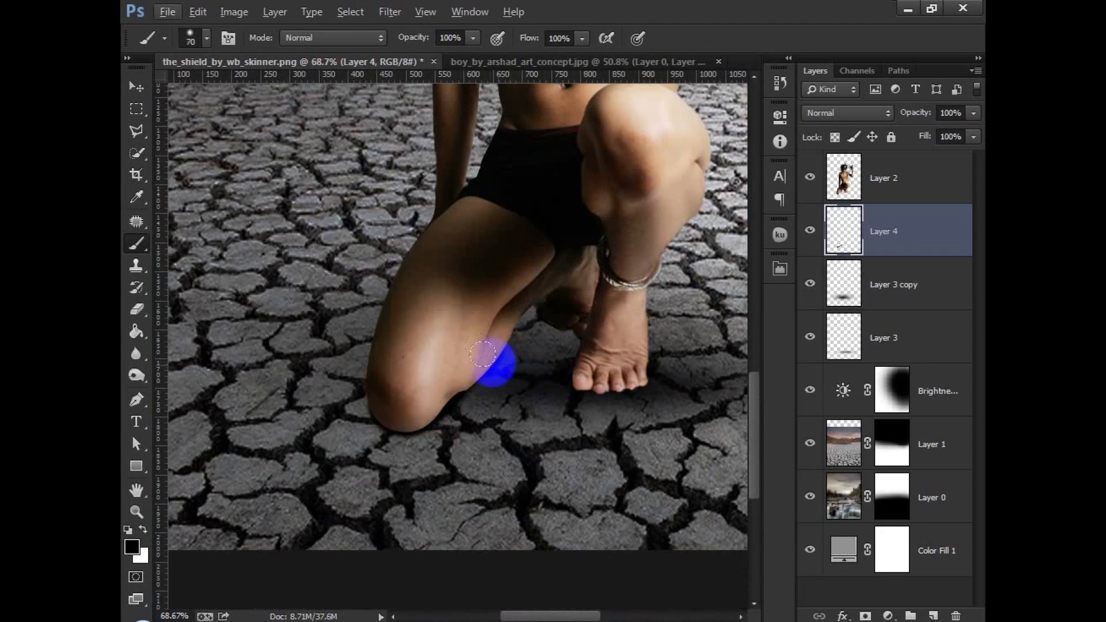
pyautogui.moveTo(396, 39); pyautogui.dragTo(364, 36)
pyautogui.press(']')
pyautogui.press(']')
pyautogui.moveTo(499, 346)
pyautogui.mouseDown()
pyautogui.moveTo(582, 301)
pyautogui.moveTo(514, 353)
pyautogui.moveTo(538, 326)
pyautogui.moveTo(585, 334)
pyautogui.mouseUp()
pyautogui.scroll(-8, 586, 334)
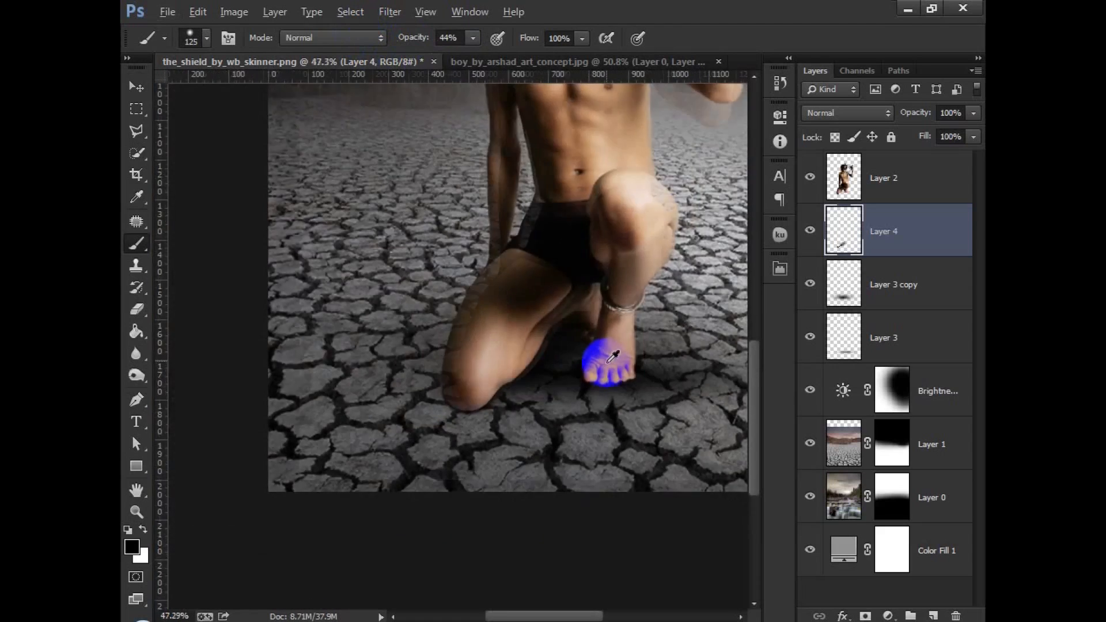
# Set the contact-shadow layer's opacity to 80% and soften its strokes with a Gaussian Blur
pyautogui.moveTo(913, 116); pyautogui.dragTo(896, 111)
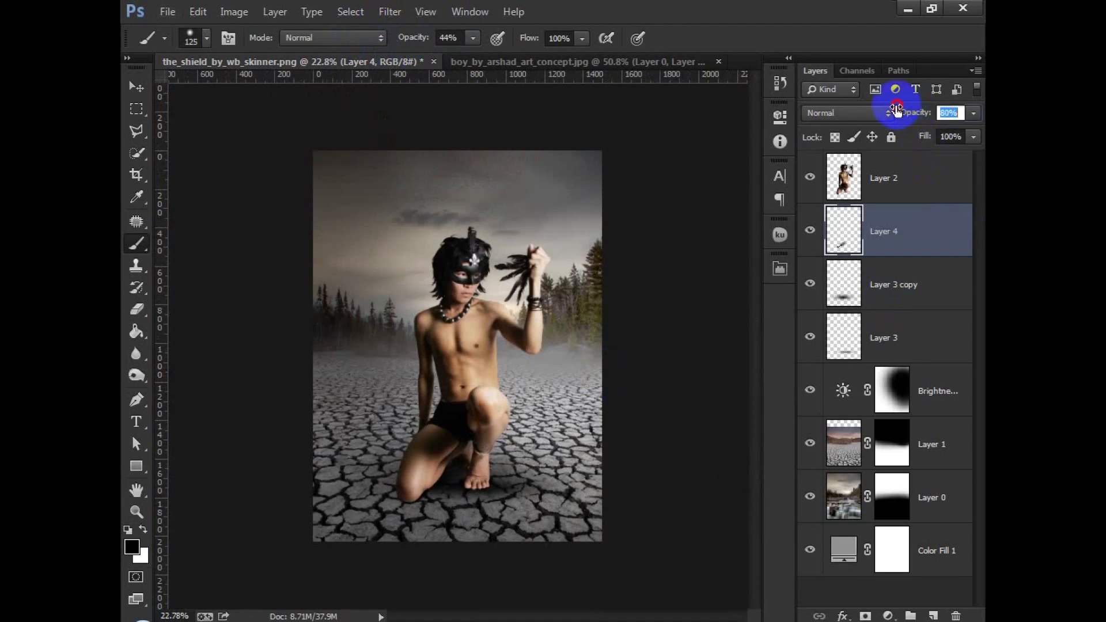
pyautogui.click(388, 12)
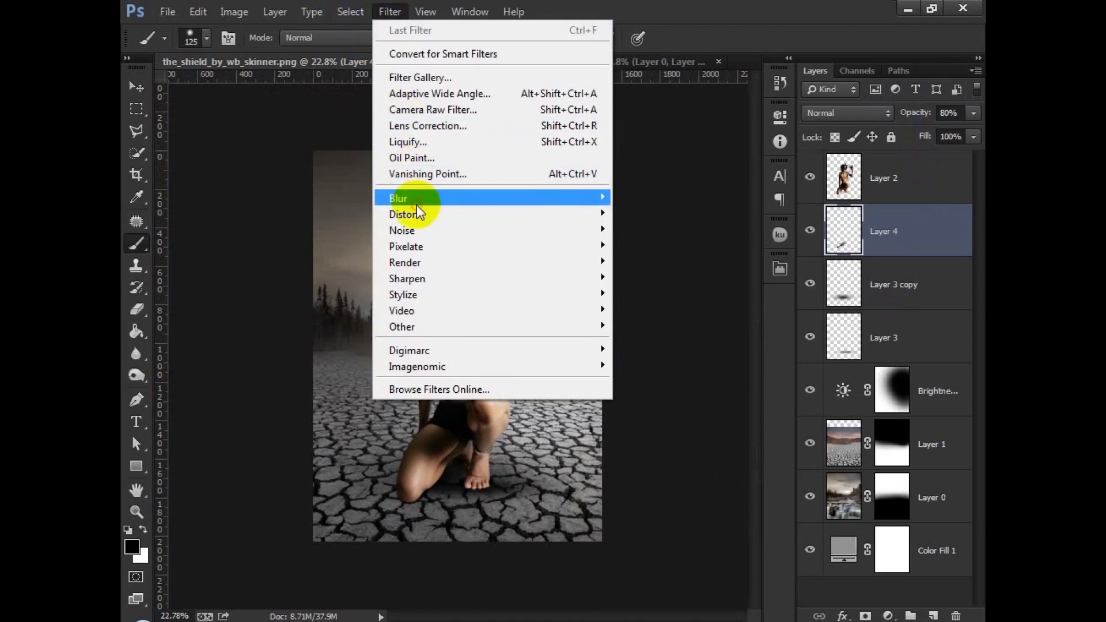
pyautogui.moveTo(416, 200)
pyautogui.click(651, 318)
pyautogui.moveTo(718, 334); pyautogui.dragTo(727, 332)
pyautogui.click(729, 282)
pyautogui.click(729, 282)
pyautogui.click(729, 282)
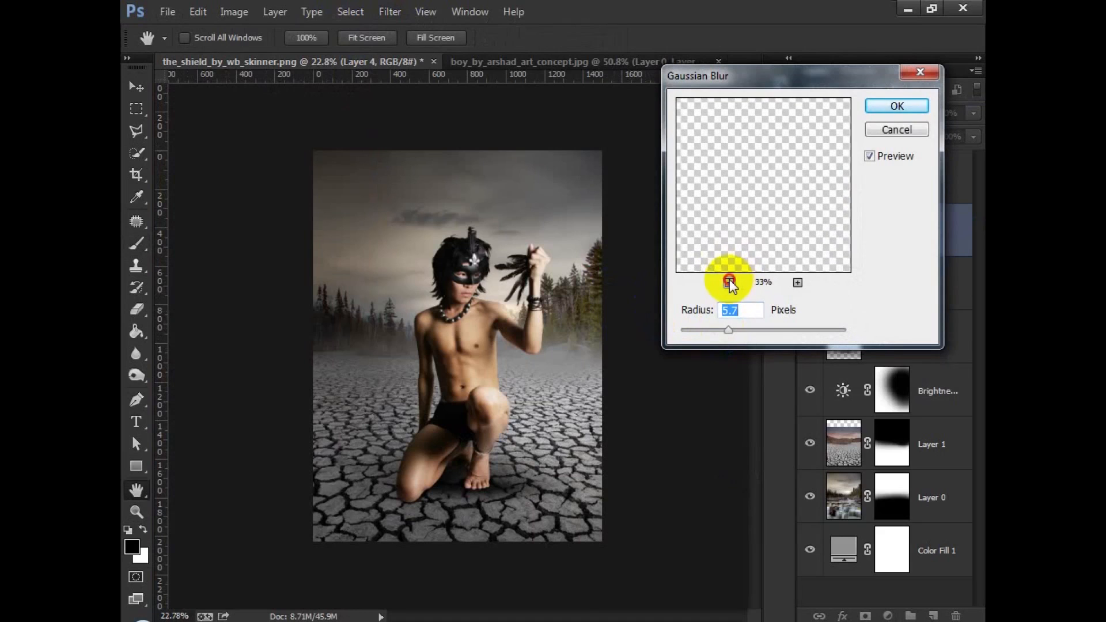
pyautogui.click(730, 282)
pyautogui.moveTo(729, 331); pyautogui.dragTo(740, 337)
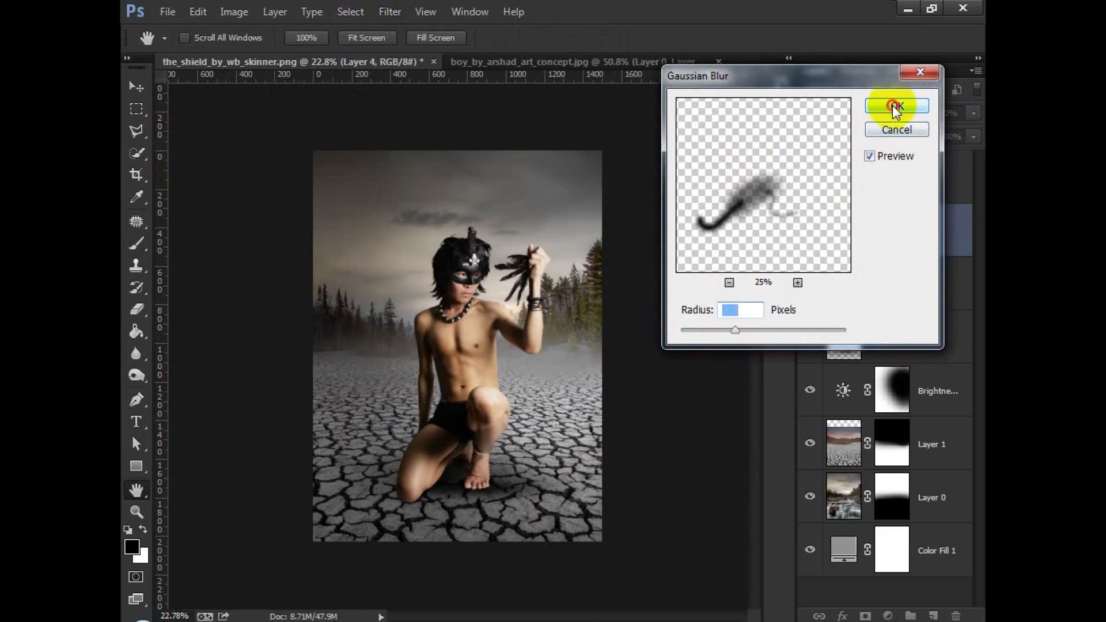
pyautogui.click(895, 106)
# Check the blurred contact shadow on the image and duplicate the boy's layer
pyautogui.click(131, 89)
pyautogui.scroll(2, 437, 470)
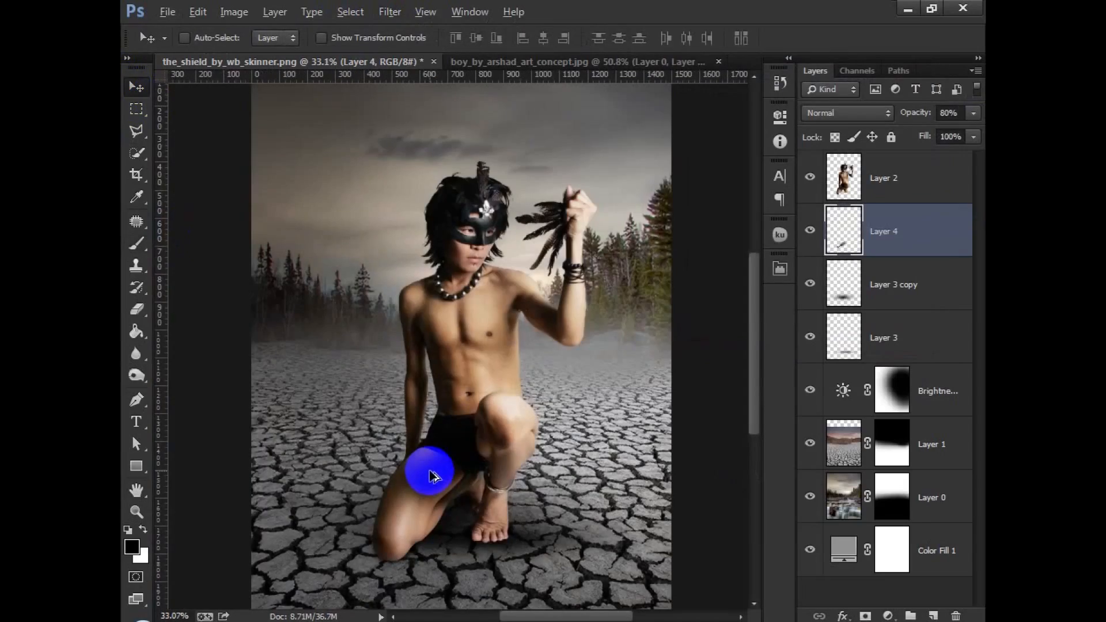
pyautogui.scroll(1, 432, 474)
pyautogui.scroll(-2, 432, 467)
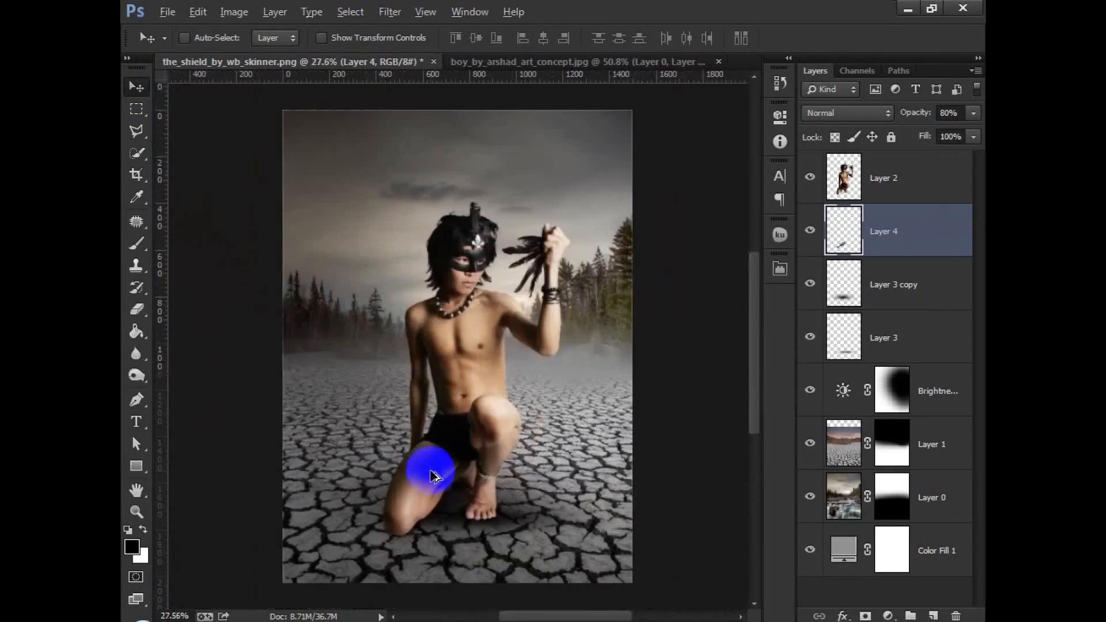
pyautogui.scroll(4, 487, 525)
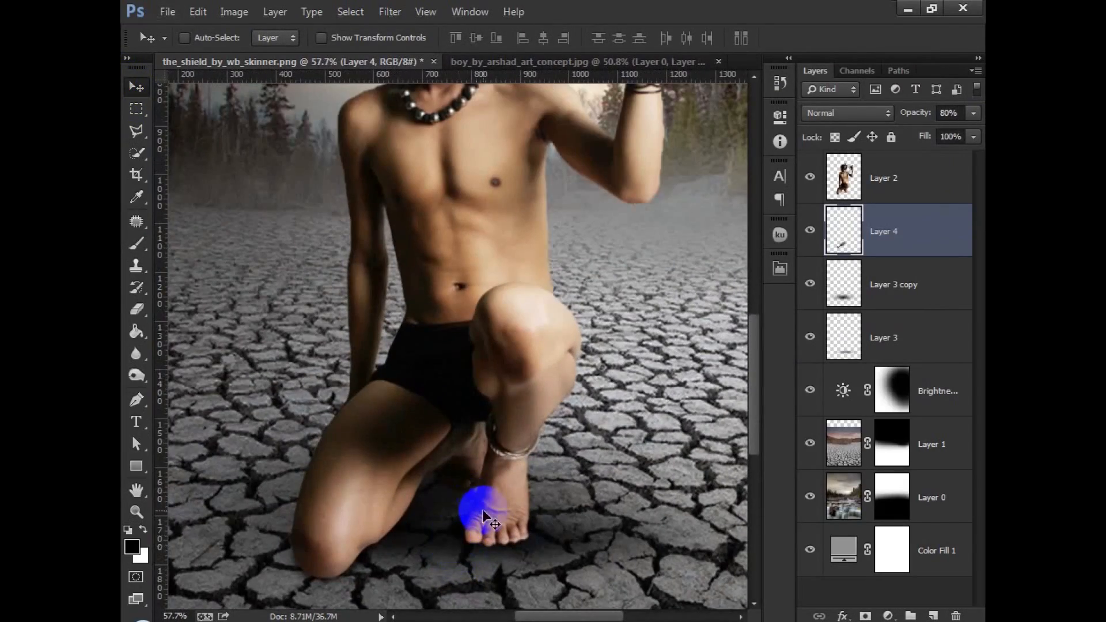
pyautogui.scroll(-4, 482, 514)
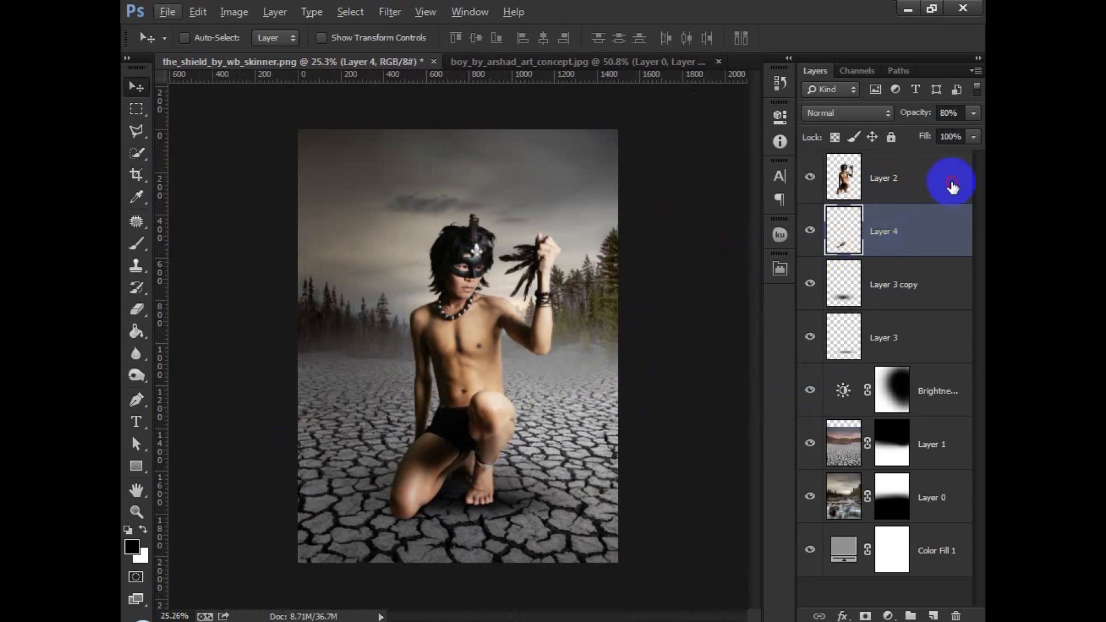
pyautogui.click(903, 186)
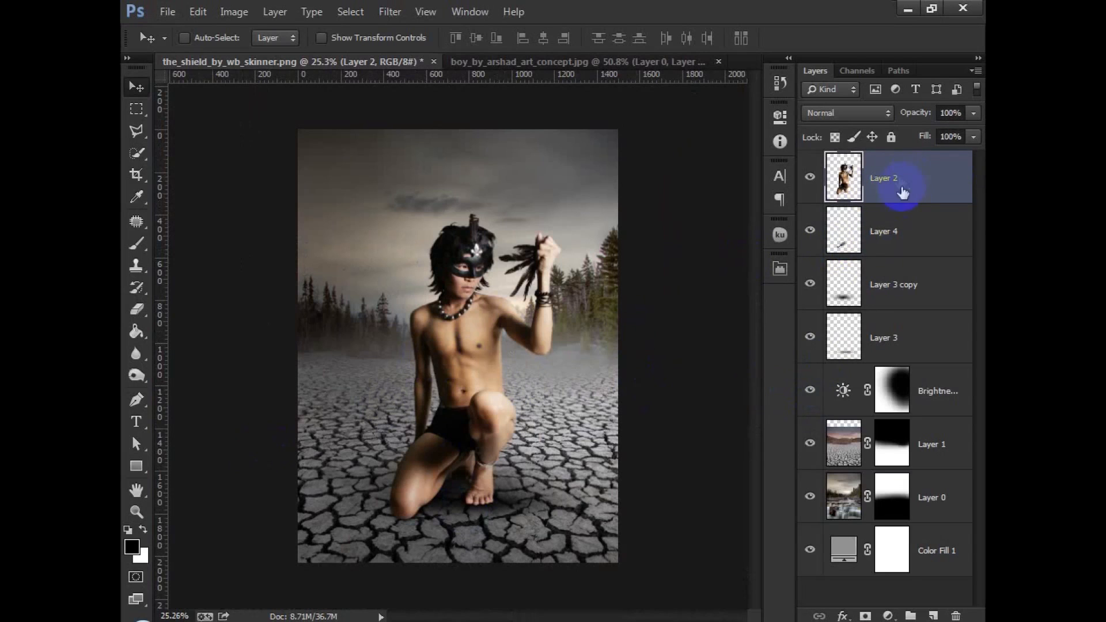
pyautogui.rightClick(950, 183)
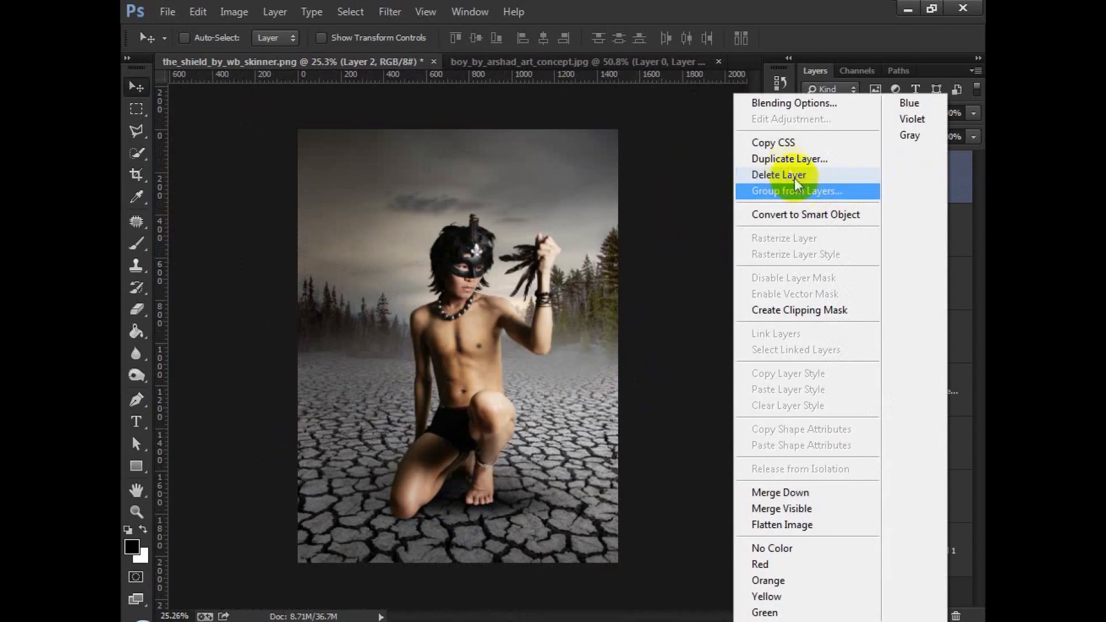
pyautogui.click(812, 156)
pyautogui.click(698, 190)
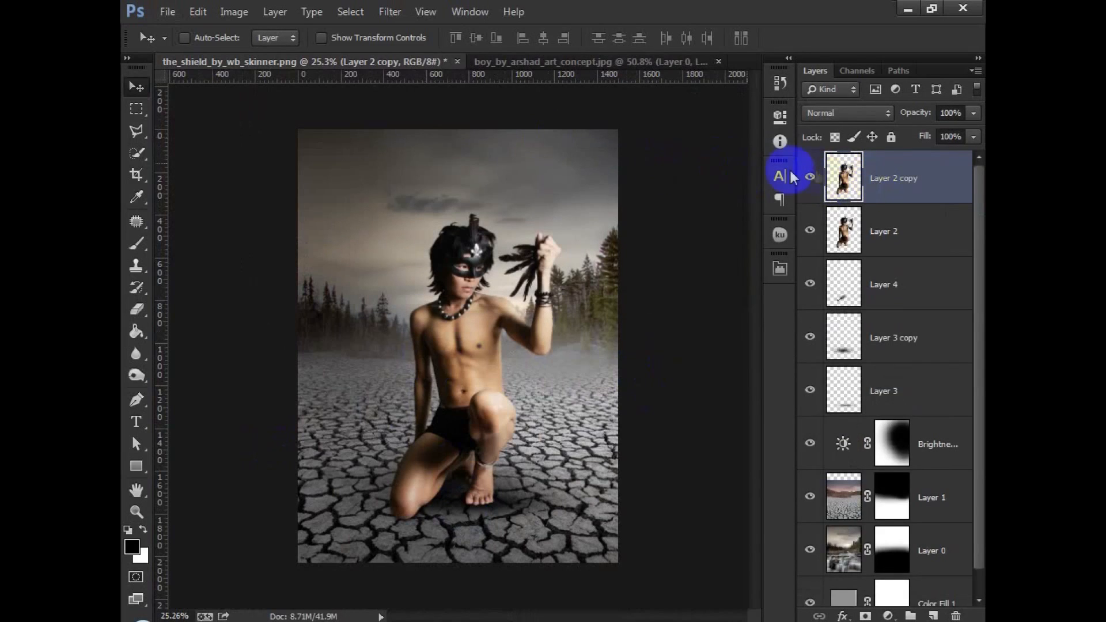
# Turn the duplicated boy into a solid black silhouette using Hue/Saturation with Lightness at -100
pyautogui.click(234, 12)
pyautogui.moveTo(245, 51)
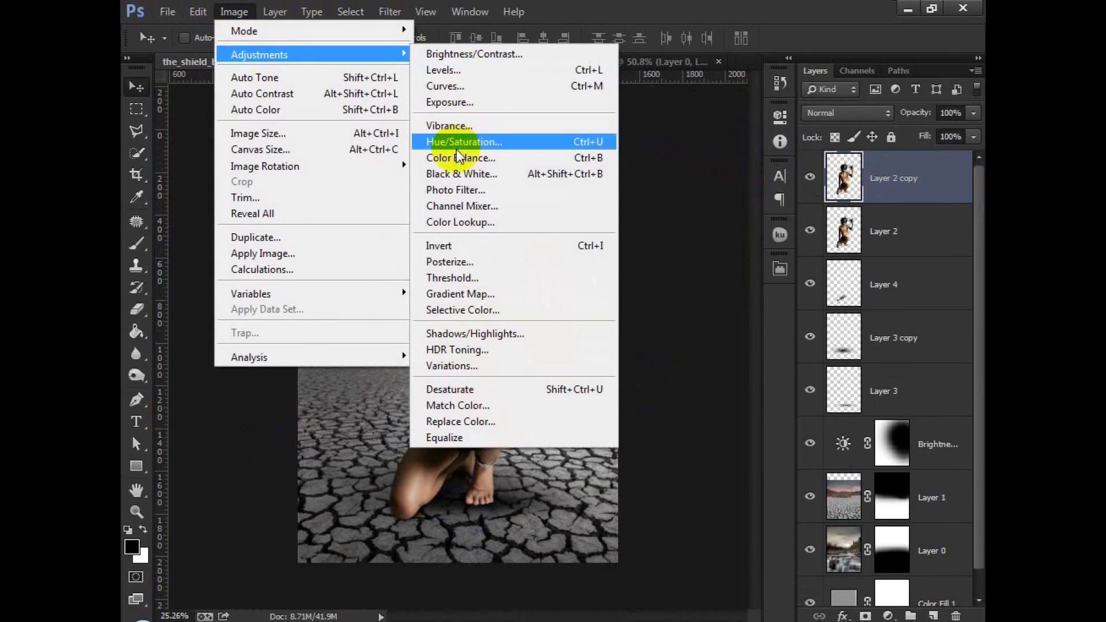
pyautogui.click(463, 142)
pyautogui.moveTo(677, 220); pyautogui.dragTo(598, 221)
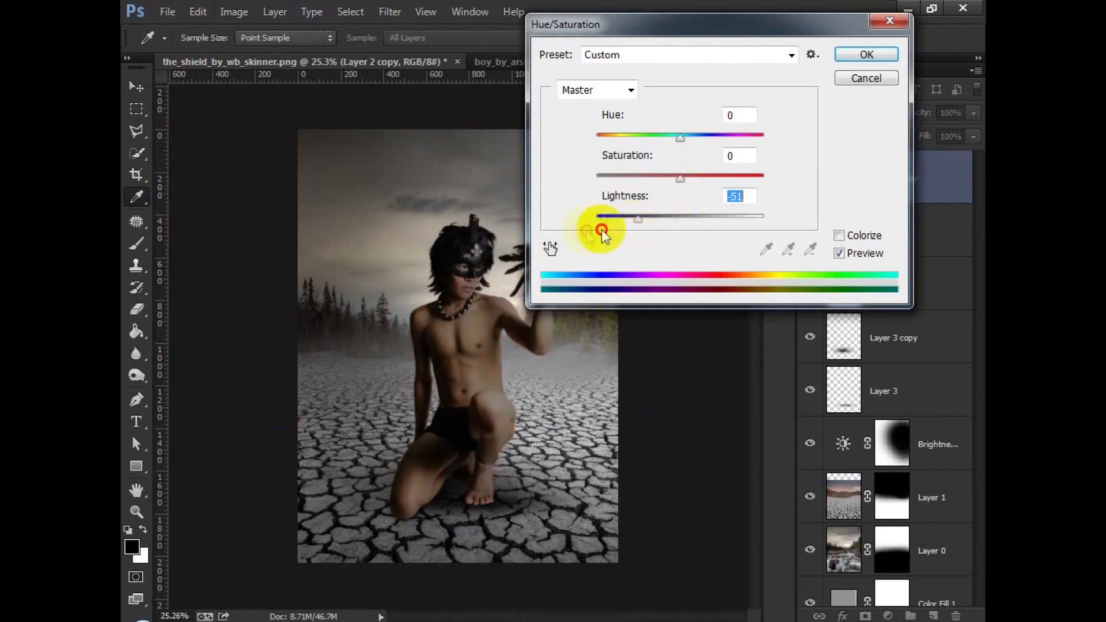
pyautogui.moveTo(598, 218); pyautogui.dragTo(504, 215)
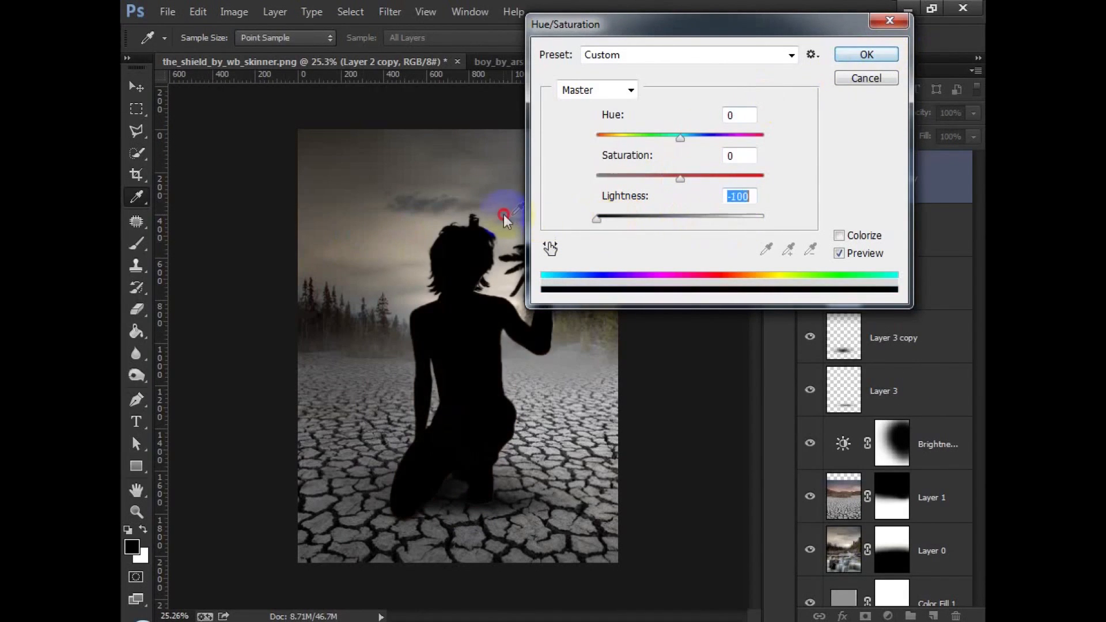
pyautogui.click(866, 55)
# Move the black silhouette layer directly below the original boy's layer
pyautogui.press('v')
pyautogui.moveTo(482, 333)
pyautogui.mouseDown()
pyautogui.moveTo(419, 333)
pyautogui.moveTo(502, 323)
pyautogui.moveTo(481, 332)
pyautogui.mouseUp()
pyautogui.moveTo(899, 178); pyautogui.dragTo(882, 239)
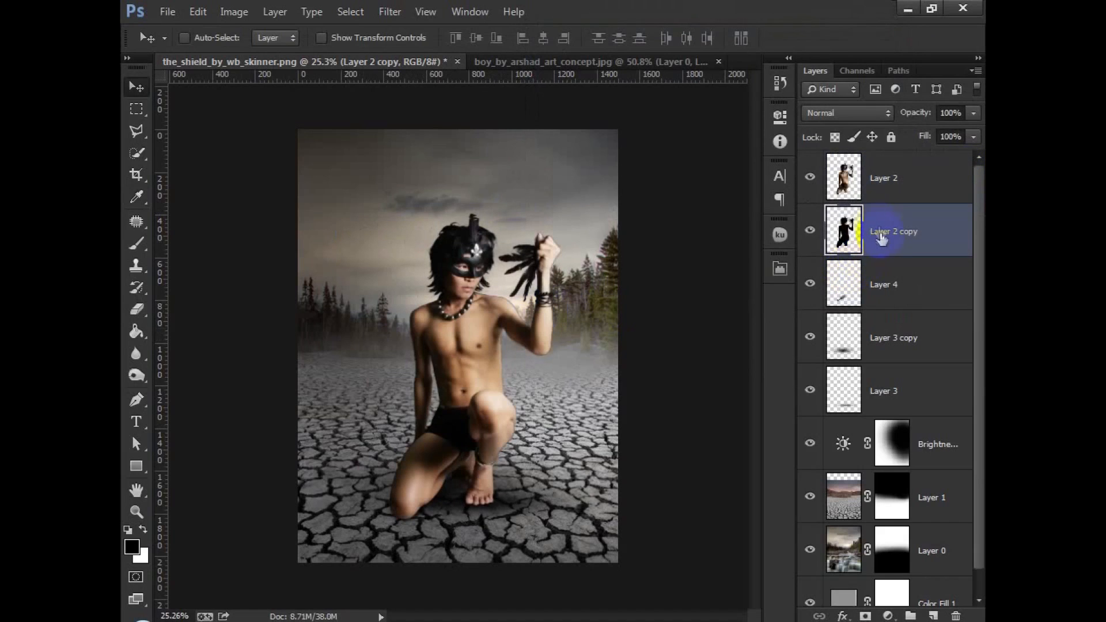
# Transform the silhouette into a cast shadow on the ground behind the kneeling leg, with 39.42% height and 65.58° horizontal skew
pyautogui.hotkey('ctrl', 't')
pyautogui.rightClick(461, 247)
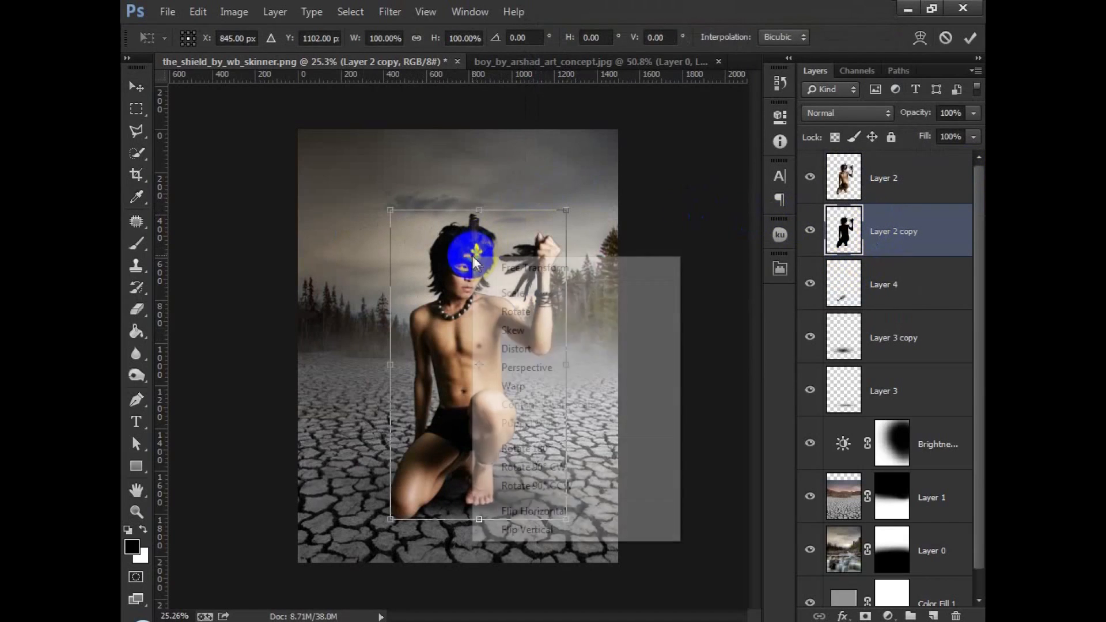
pyautogui.click(477, 223)
pyautogui.moveTo(455, 225); pyautogui.dragTo(204, 403)
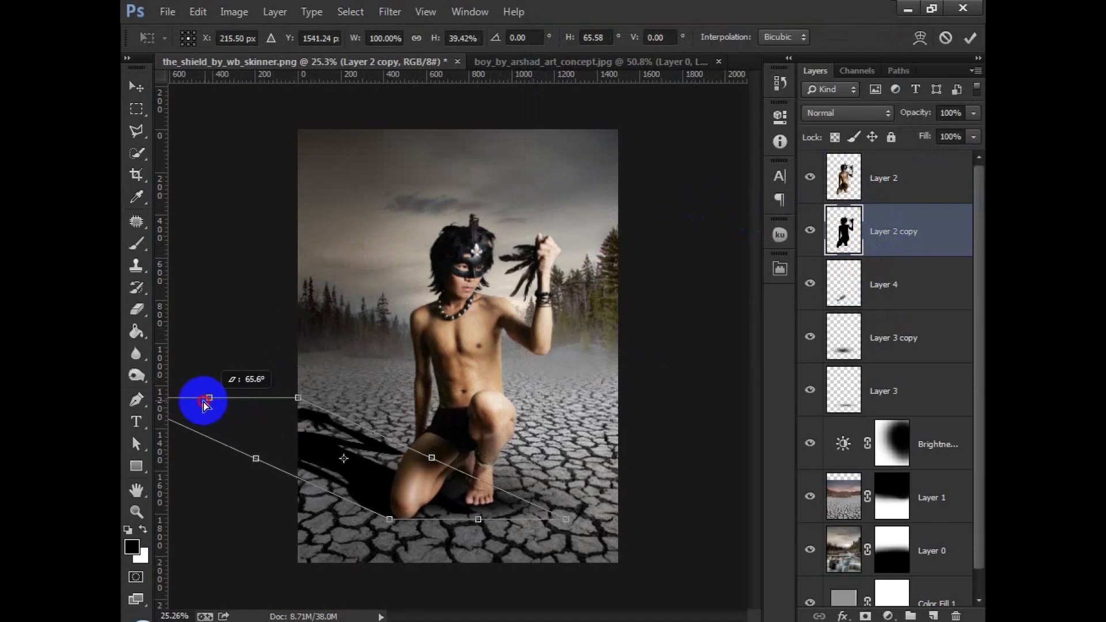
# Distort the cast shadow's corners to align its base with the knee and foot and shorten its far end, and apply the transform
pyautogui.rightClick(468, 505)
pyautogui.click(493, 214)
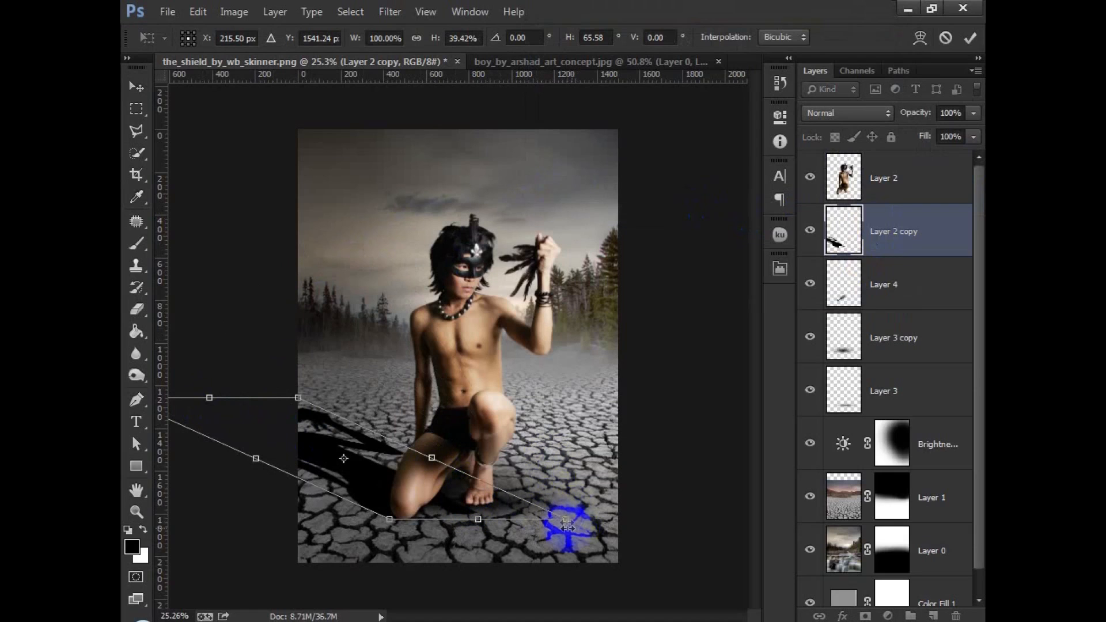
pyautogui.moveTo(567, 522); pyautogui.dragTo(578, 489)
pyautogui.click(210, 408)
pyautogui.scroll(-1, 214, 400)
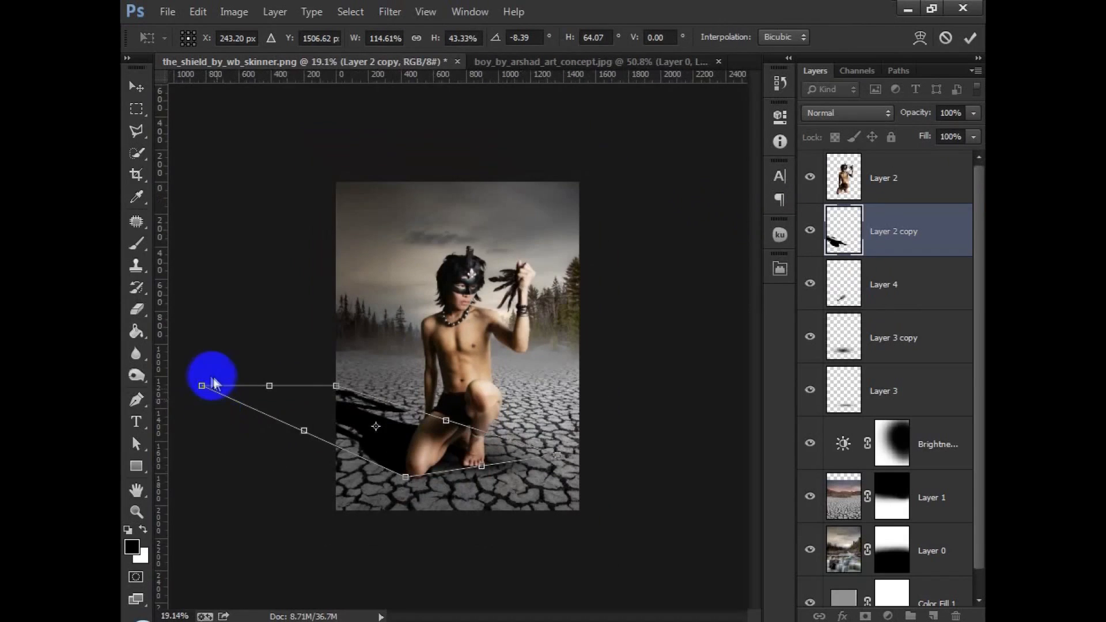
pyautogui.moveTo(202, 386); pyautogui.dragTo(207, 439)
pyautogui.moveTo(330, 387); pyautogui.dragTo(271, 379)
pyautogui.moveTo(207, 440); pyautogui.dragTo(222, 424)
pyautogui.moveTo(270, 380); pyautogui.dragTo(287, 410)
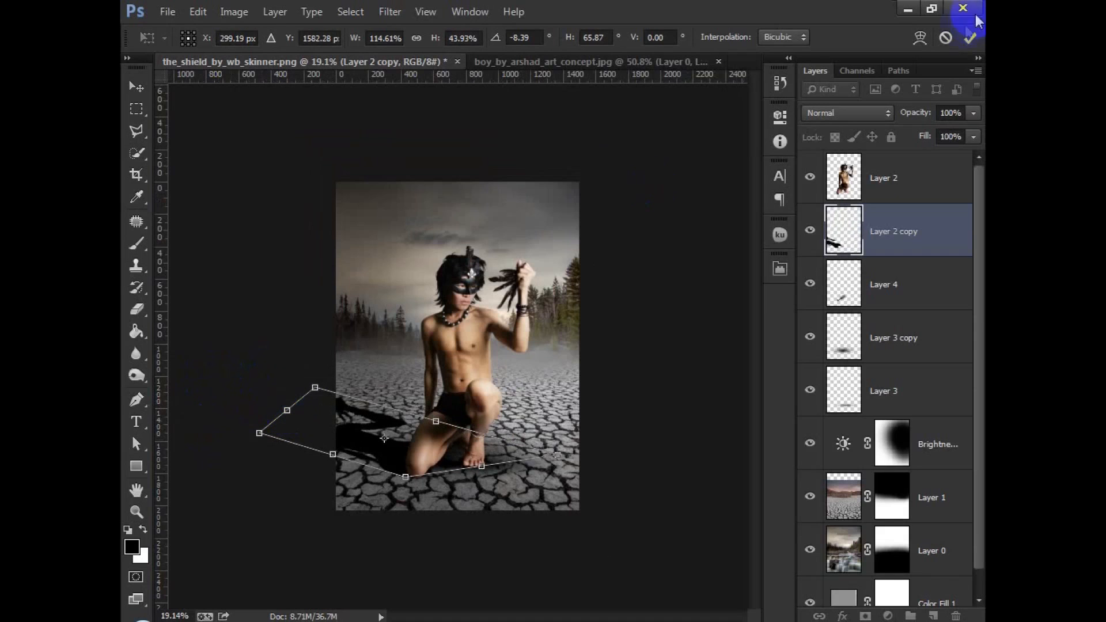
pyautogui.click(971, 40)
pyautogui.scroll(6, 377, 384)
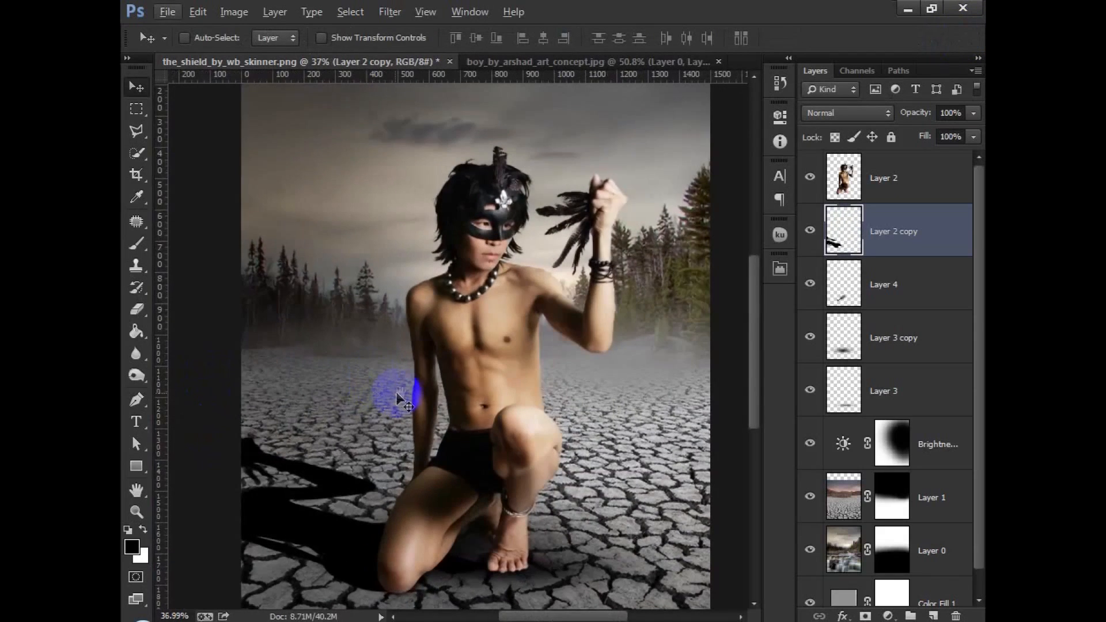
# Soften the cast shadow with a Box Blur of radius 10 pixels and lower its layer opacity to 80%
pyautogui.moveTo(399, 398); pyautogui.dragTo(479, 298)
pyautogui.moveTo(601, 413)
pyautogui.mouseDown()
pyautogui.moveTo(635, 413)
pyautogui.moveTo(615, 413)
pyautogui.mouseUp()
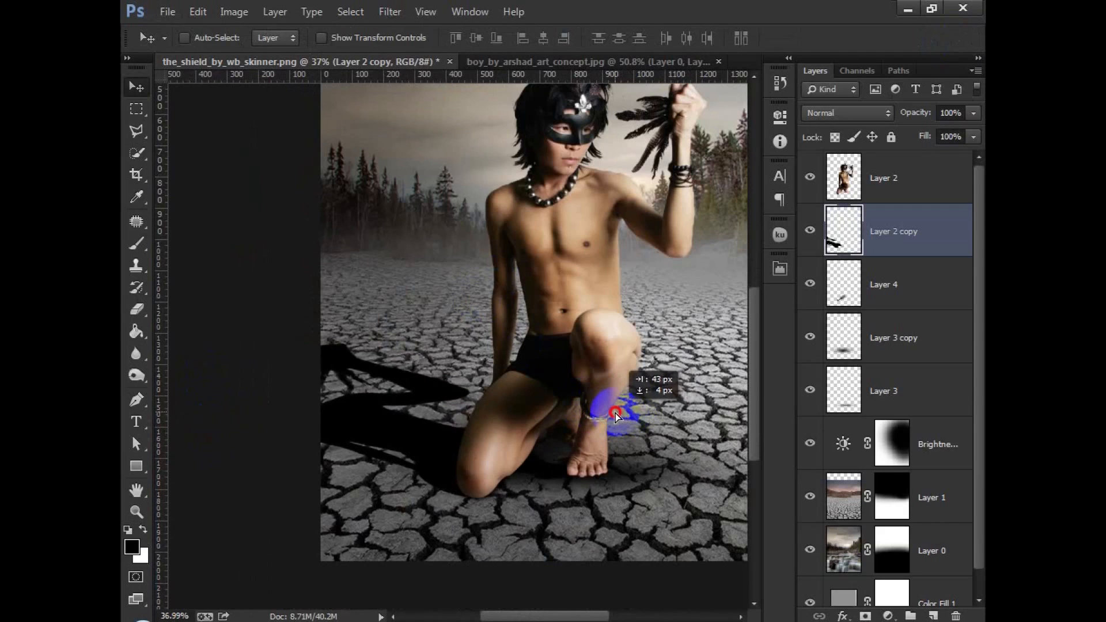
pyautogui.click(384, 12)
pyautogui.moveTo(451, 199)
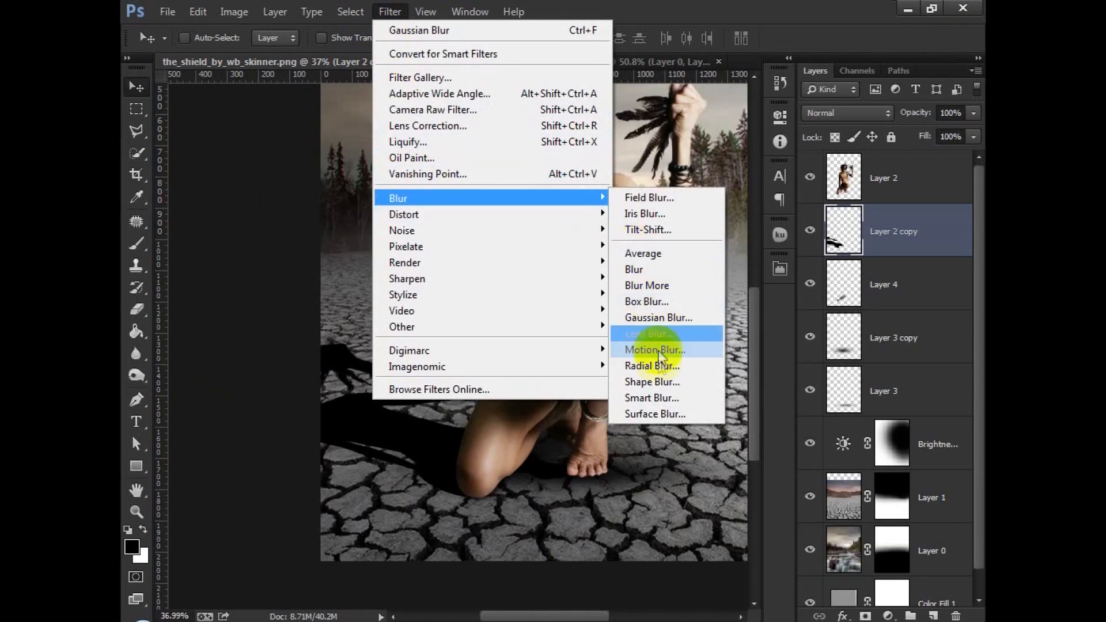
pyautogui.click(648, 303)
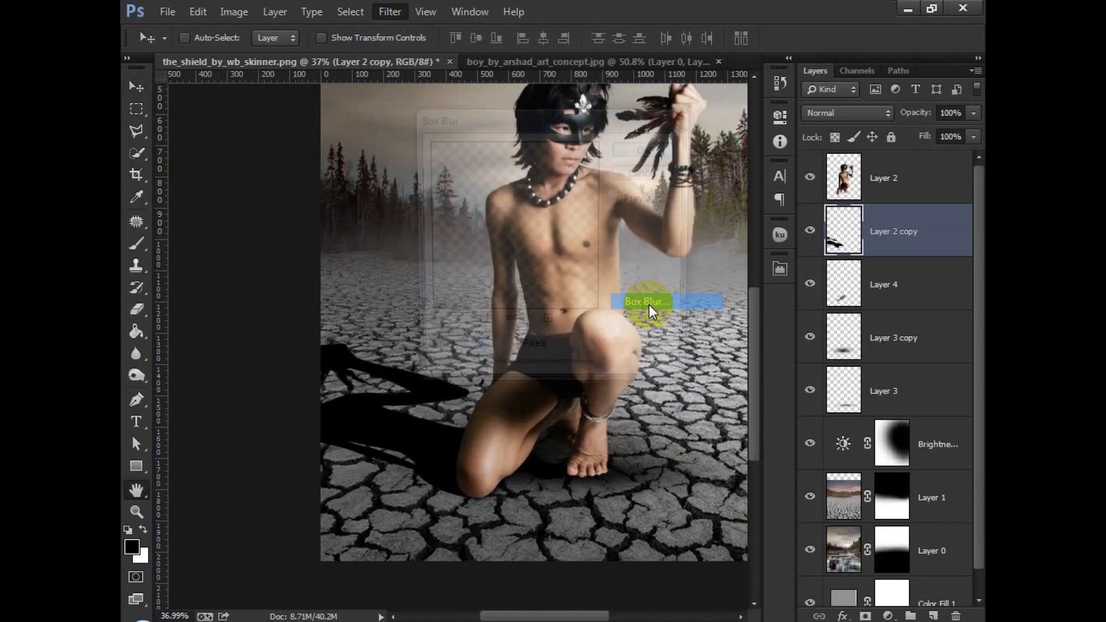
pyautogui.moveTo(555, 119); pyautogui.dragTo(686, 123)
pyautogui.click(611, 332)
pyautogui.moveTo(612, 318); pyautogui.dragTo(711, 180)
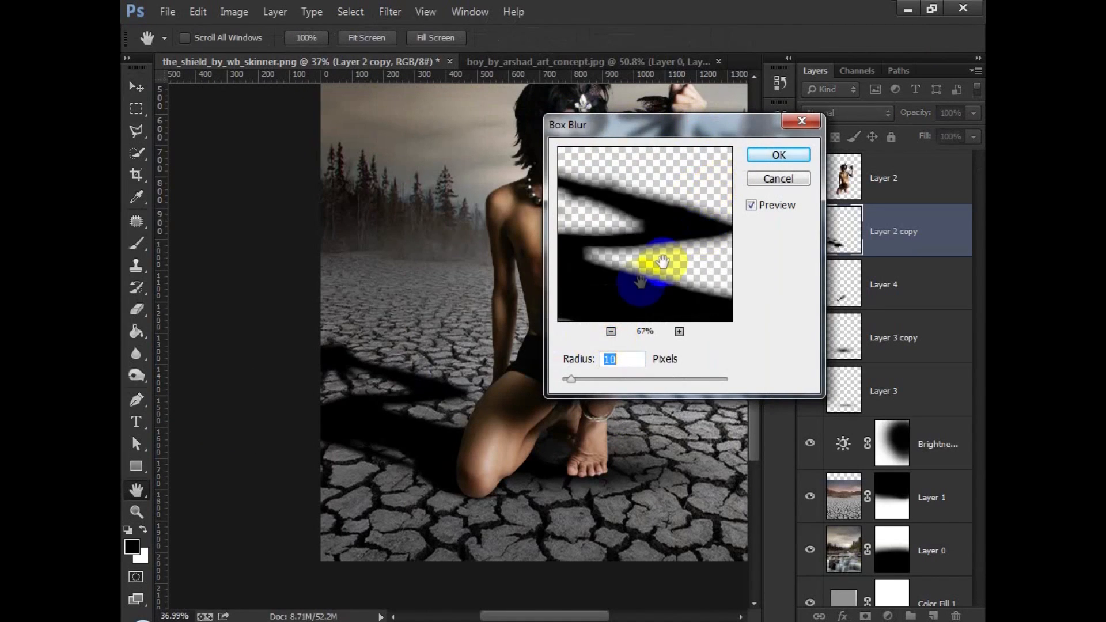
pyautogui.click(778, 155)
pyautogui.press('v')
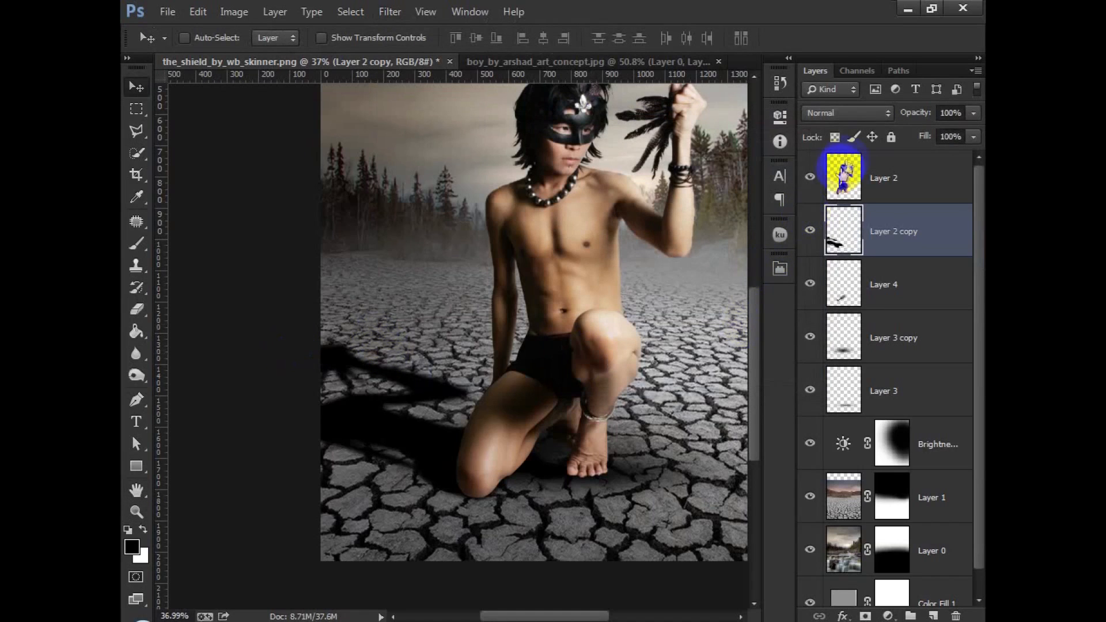
pyautogui.moveTo(907, 121); pyautogui.dragTo(896, 112)
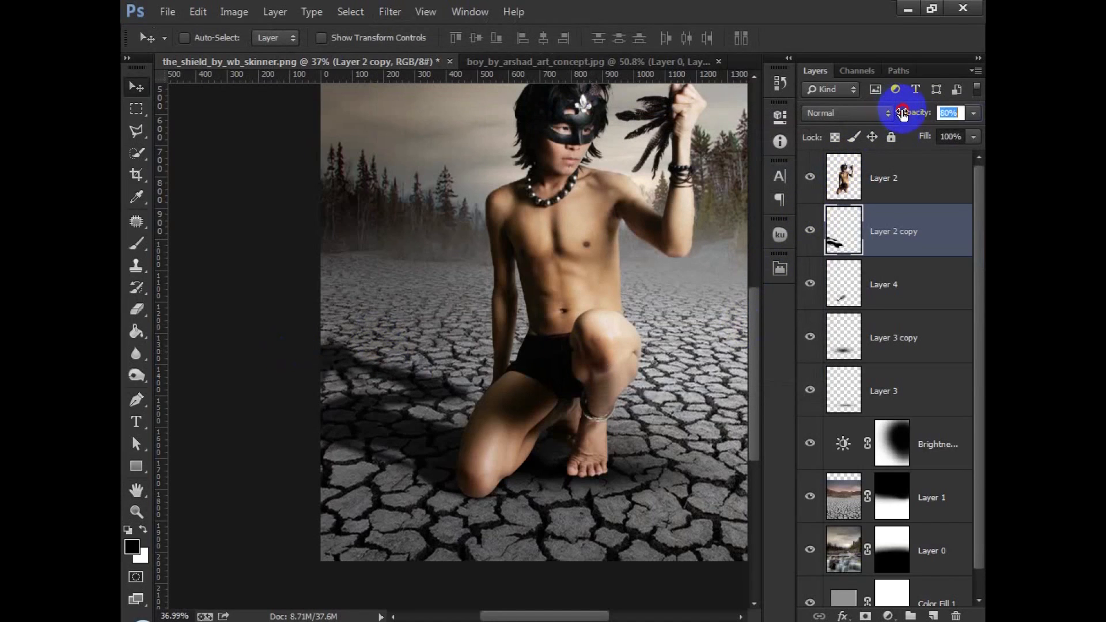
# Add a layer mask to the cast shadow layer
pyautogui.click(886, 616)
pyautogui.click(857, 571)
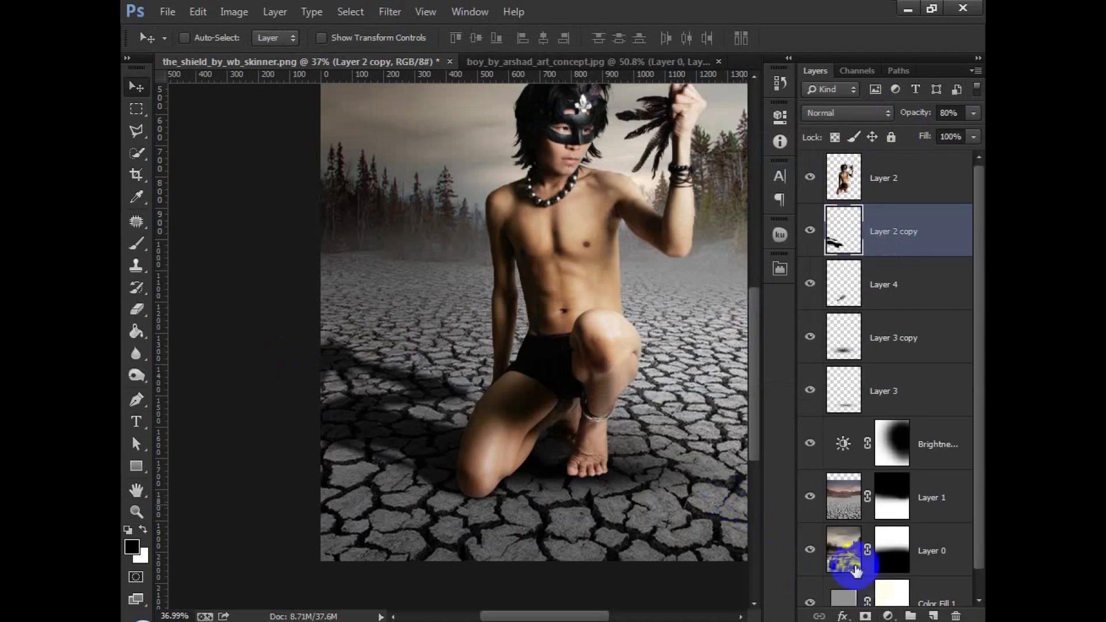
pyautogui.click(866, 616)
# Fade the cast shadow's far end on its mask with a large soft black brush at 44% opacity, and raise the layer opacity to 91%
pyautogui.click(137, 309)
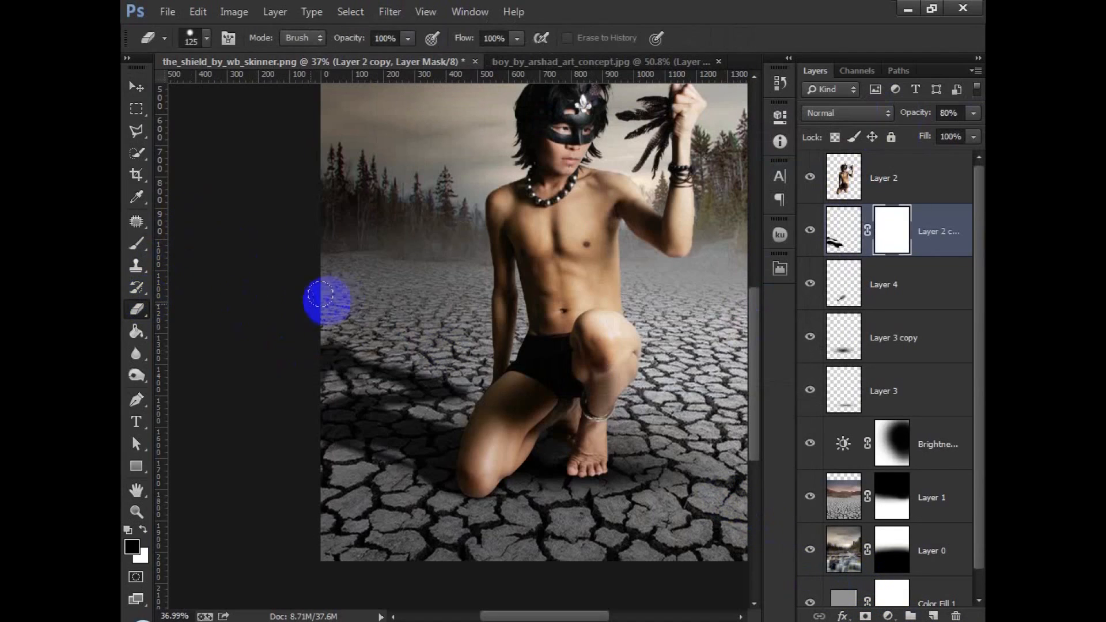
pyautogui.click(137, 244)
pyautogui.press(']')
pyautogui.press(']')
pyautogui.press(']')
pyautogui.press(']')
pyautogui.press(']')
pyautogui.press(']')
pyautogui.press(']')
pyautogui.press(']')
pyautogui.press(']')
pyautogui.press(']')
pyautogui.press(']')
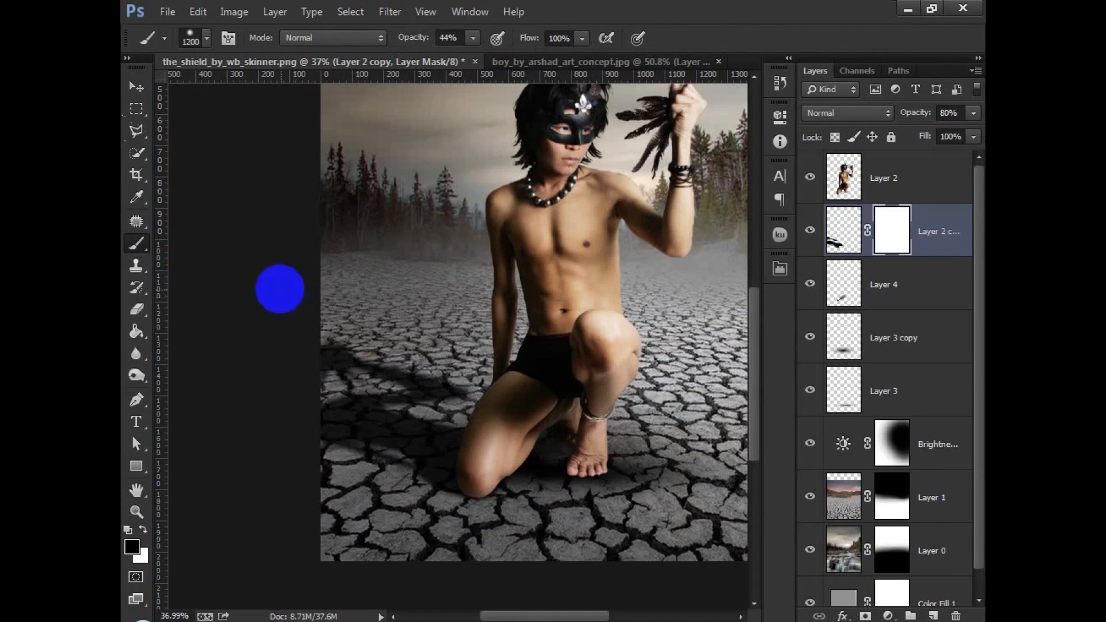
pyautogui.click(270, 280)
pyautogui.hotkey('ctrl', 'z')
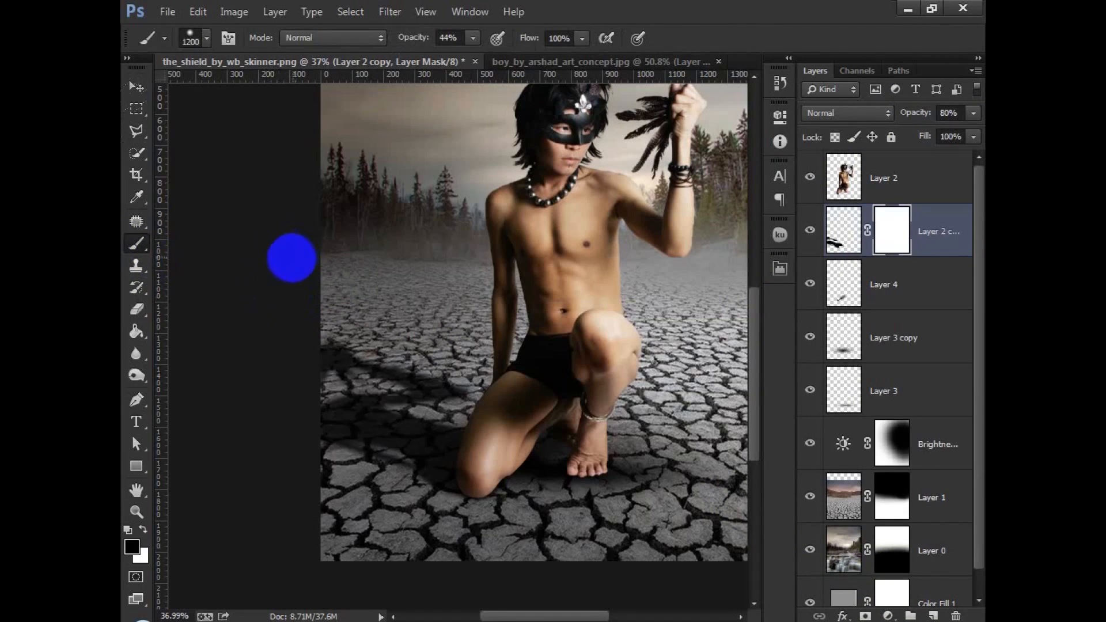
pyautogui.press('[')
pyautogui.press('[')
pyautogui.press('[')
pyautogui.moveTo(277, 266)
pyautogui.mouseDown()
pyautogui.moveTo(243, 260)
pyautogui.moveTo(317, 224)
pyautogui.moveTo(379, 252)
pyautogui.mouseUp()
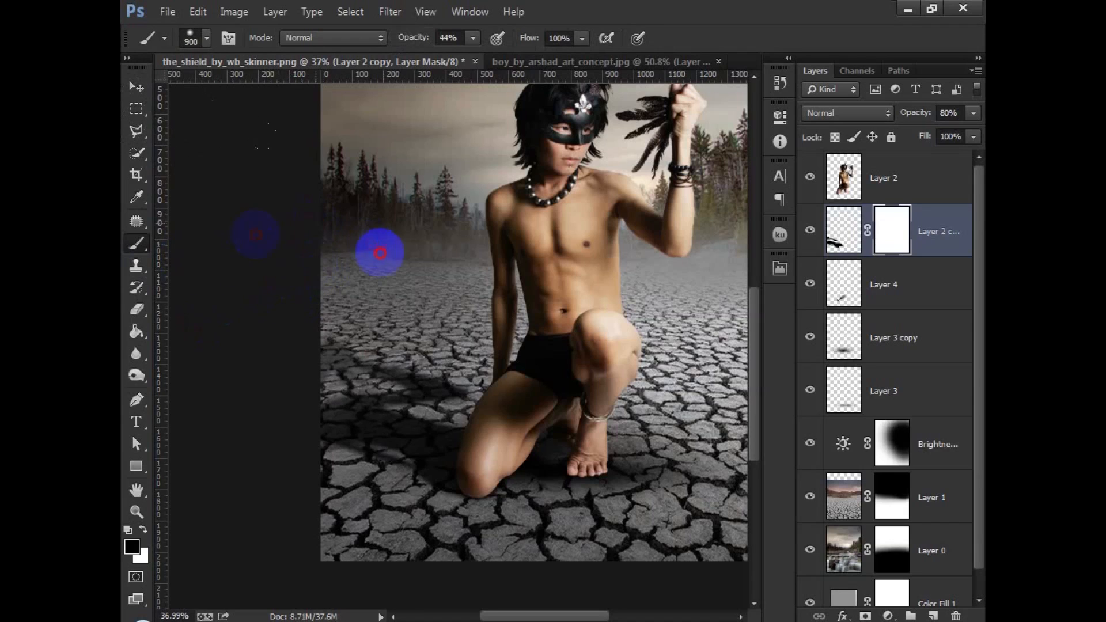
pyautogui.press('[')
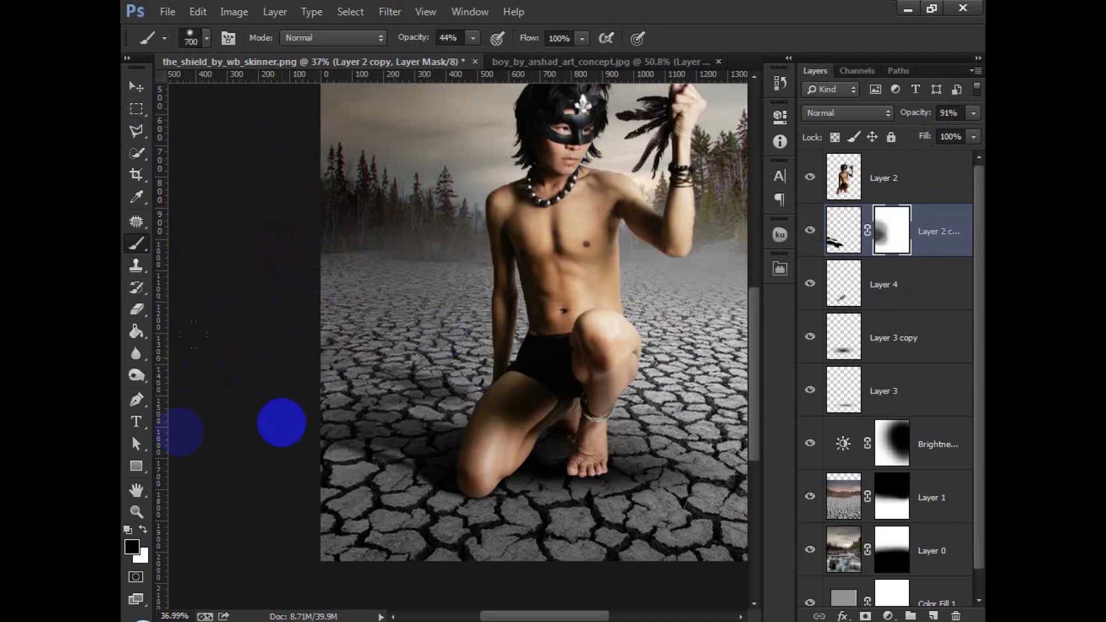
pyautogui.click(143, 529)
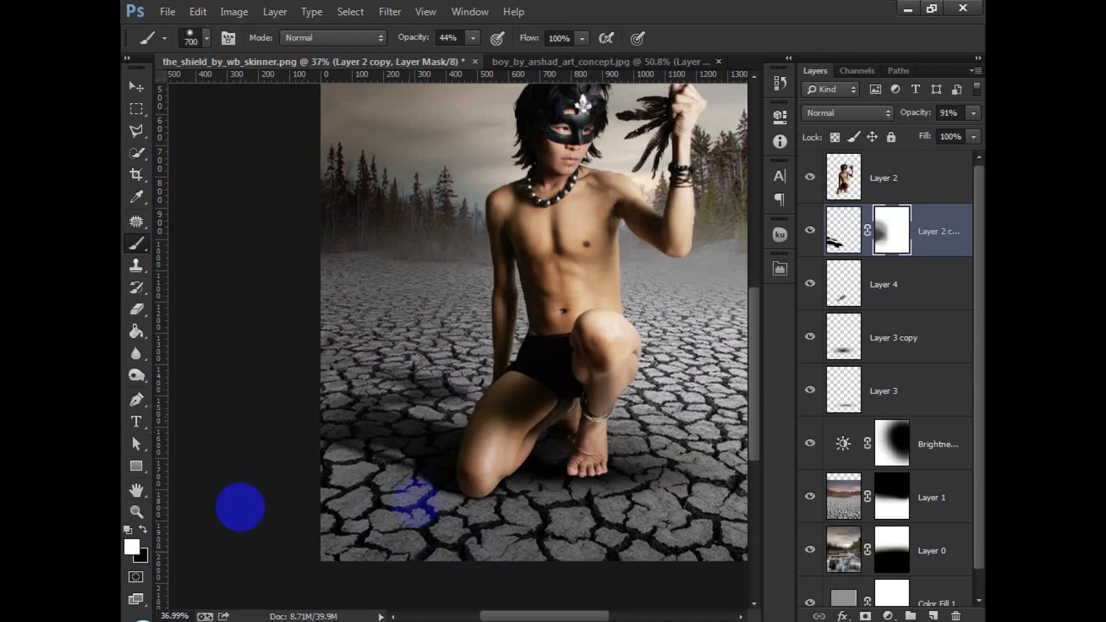
# Add a Brightness/Contrast adjustment layer directly above the boy's layer
pyautogui.click(139, 93)
pyautogui.scroll(-3, 519, 315)
pyautogui.scroll(2, 543, 488)
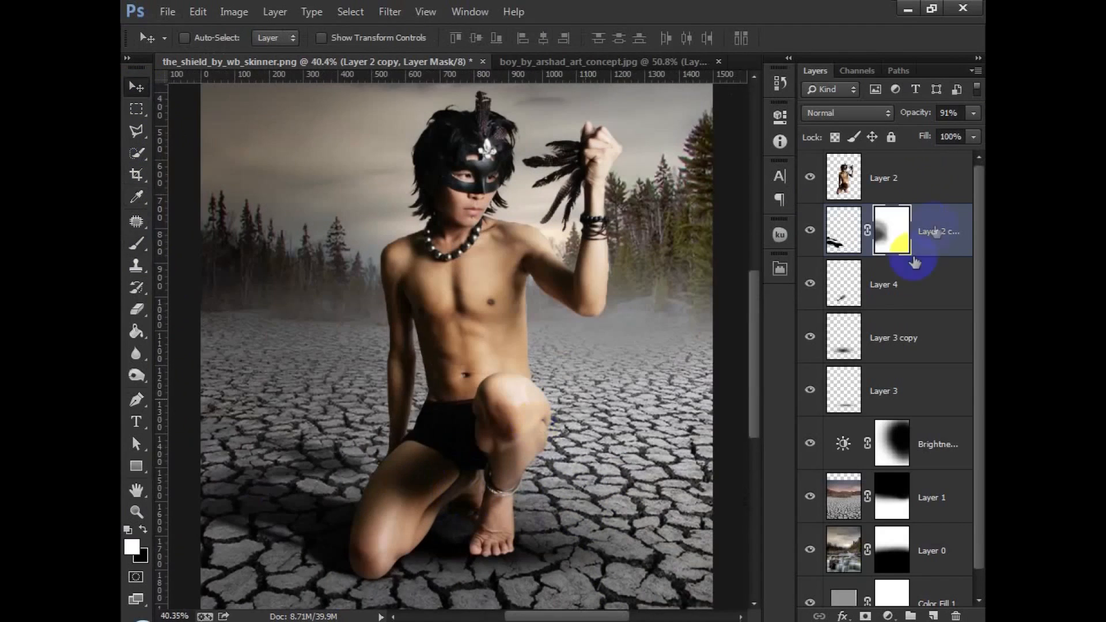
pyautogui.click(920, 187)
pyautogui.scroll(-1, 492, 438)
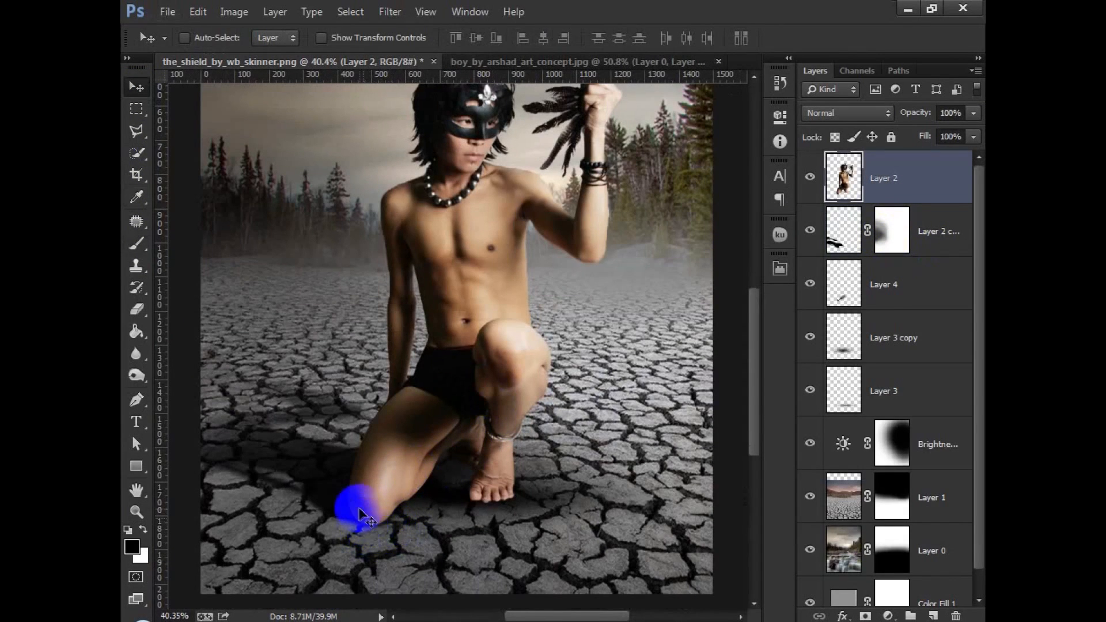
pyautogui.click(932, 242)
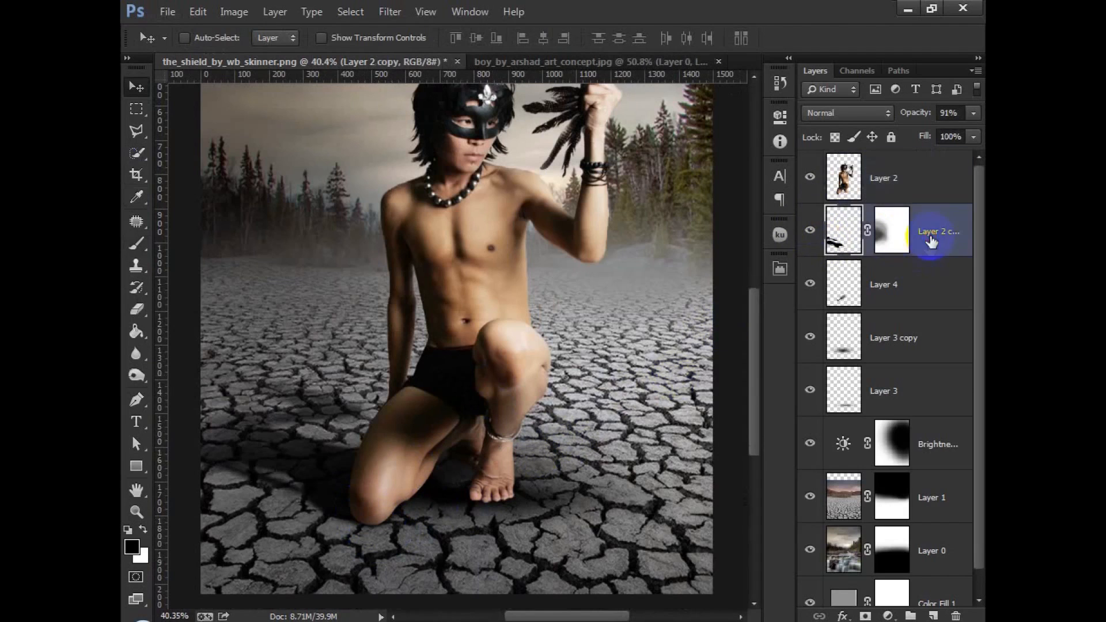
pyautogui.click(916, 177)
pyautogui.click(886, 615)
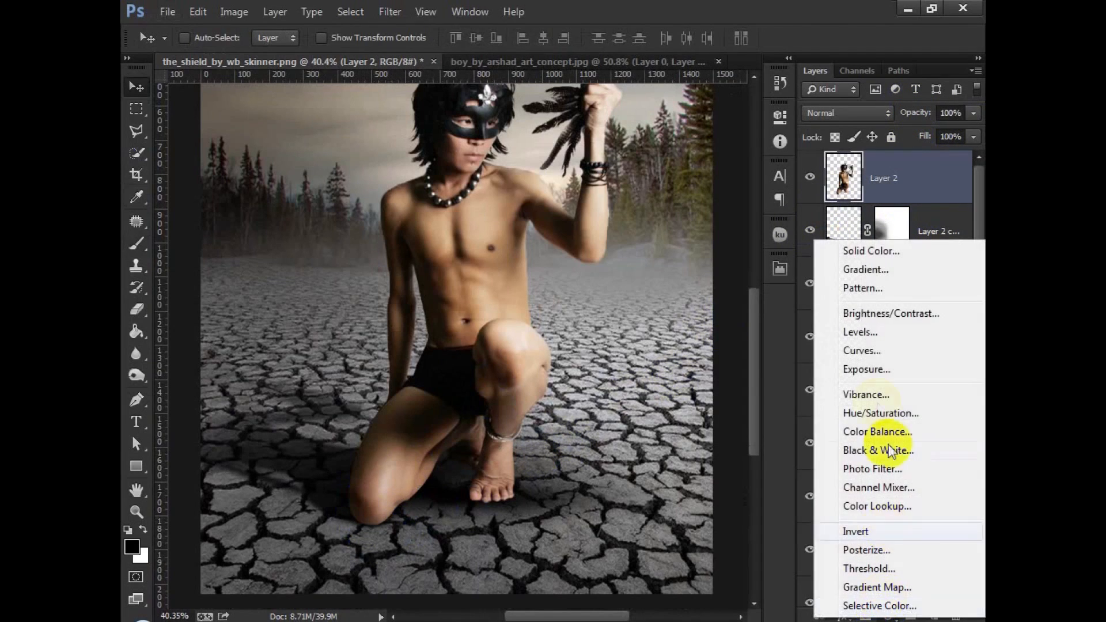
pyautogui.click(870, 313)
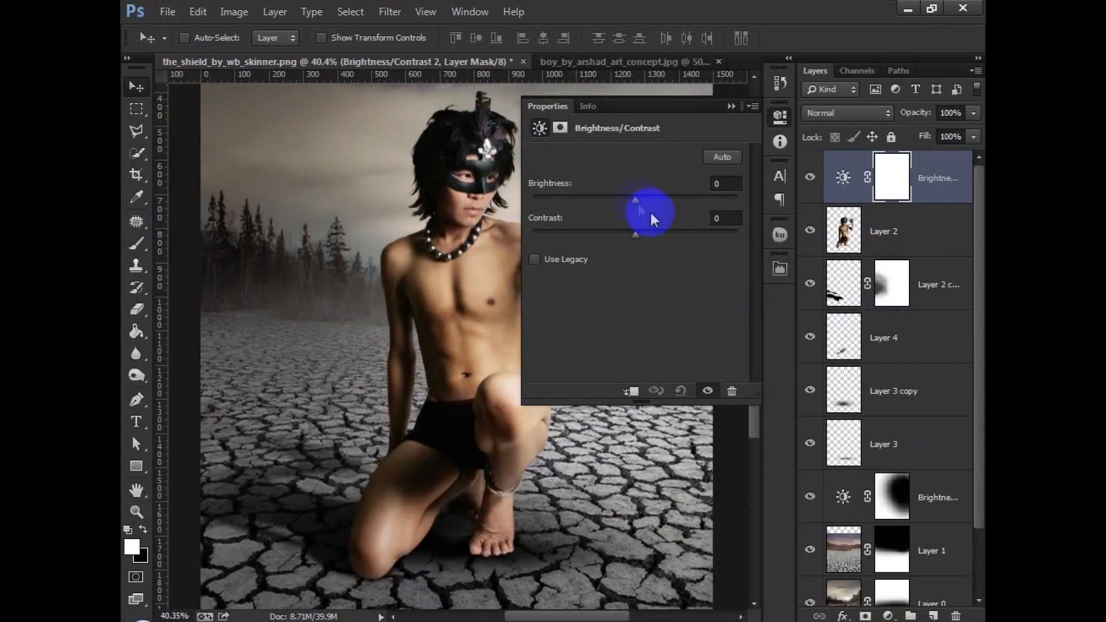
# Try lowering the new adjustment's brightness to -133
pyautogui.moveTo(636, 200); pyautogui.dragTo(545, 221)
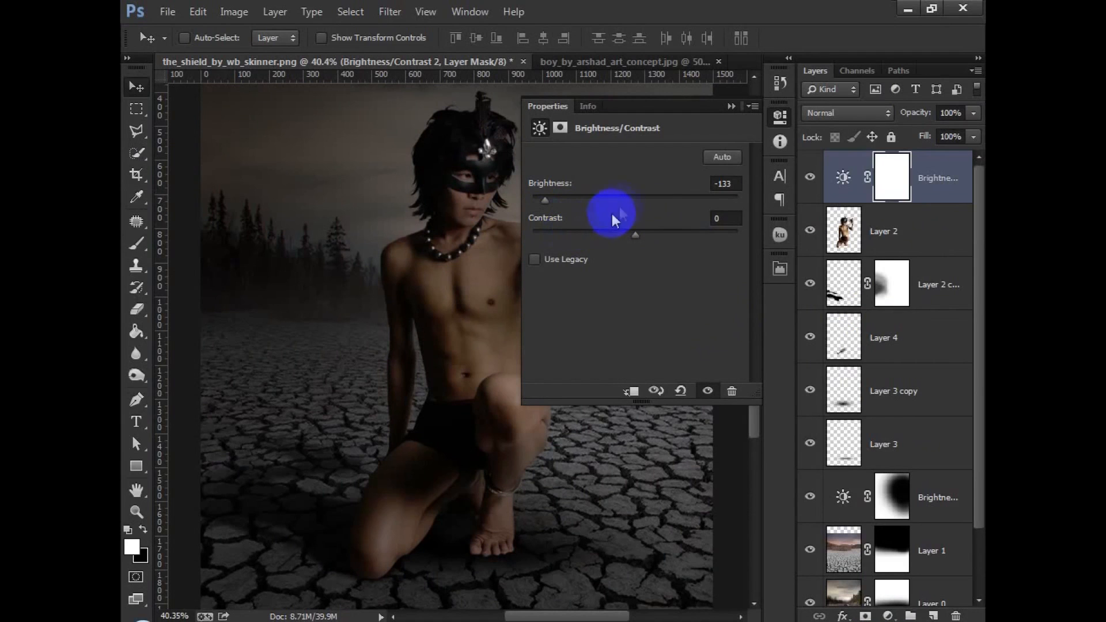
pyautogui.hotkey('ctrl', 'i')
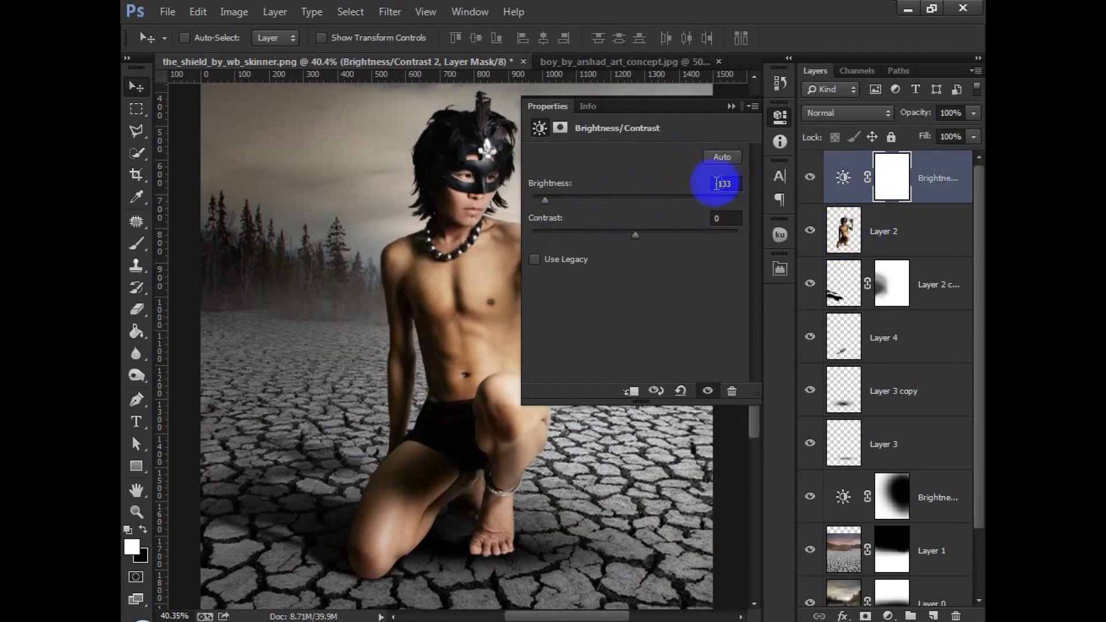
pyautogui.click(731, 106)
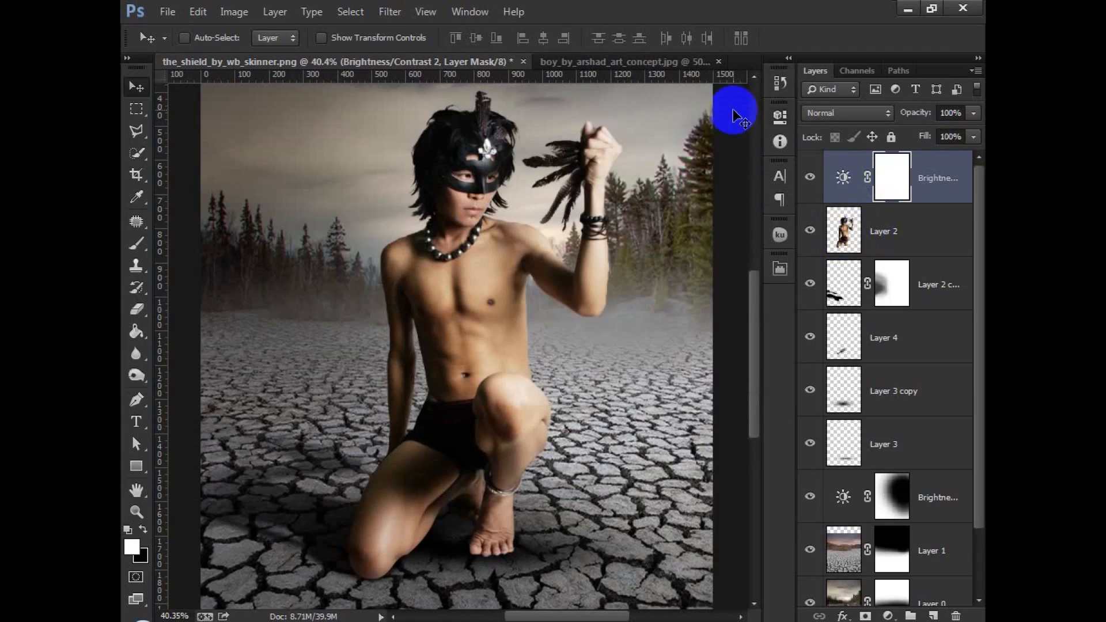
# Clip the Brightness/Contrast adjustment to the boy's layer and lower its brightness to about -99
pyautogui.doubleClick(844, 180)
pyautogui.rightClick(936, 193)
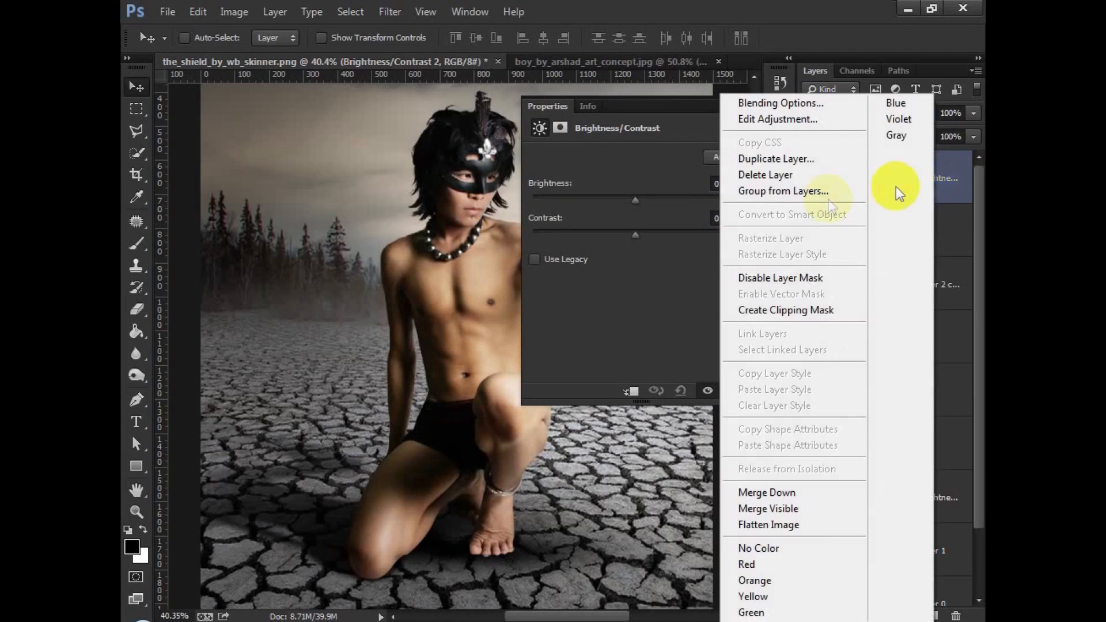
pyautogui.click(784, 312)
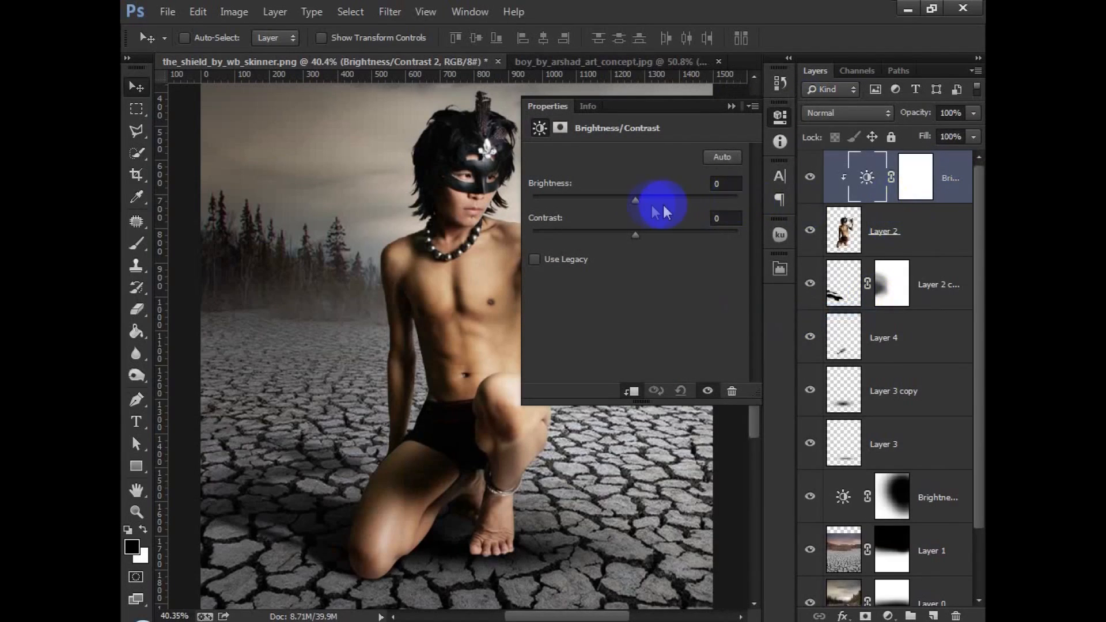
pyautogui.moveTo(600, 205); pyautogui.dragTo(578, 219)
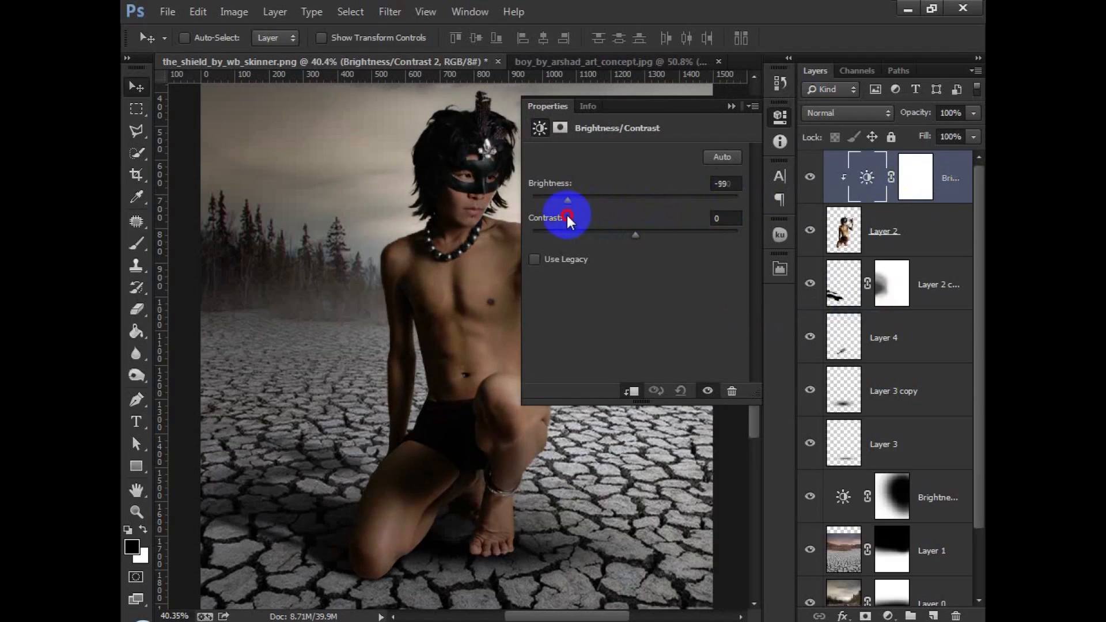
pyautogui.click(731, 106)
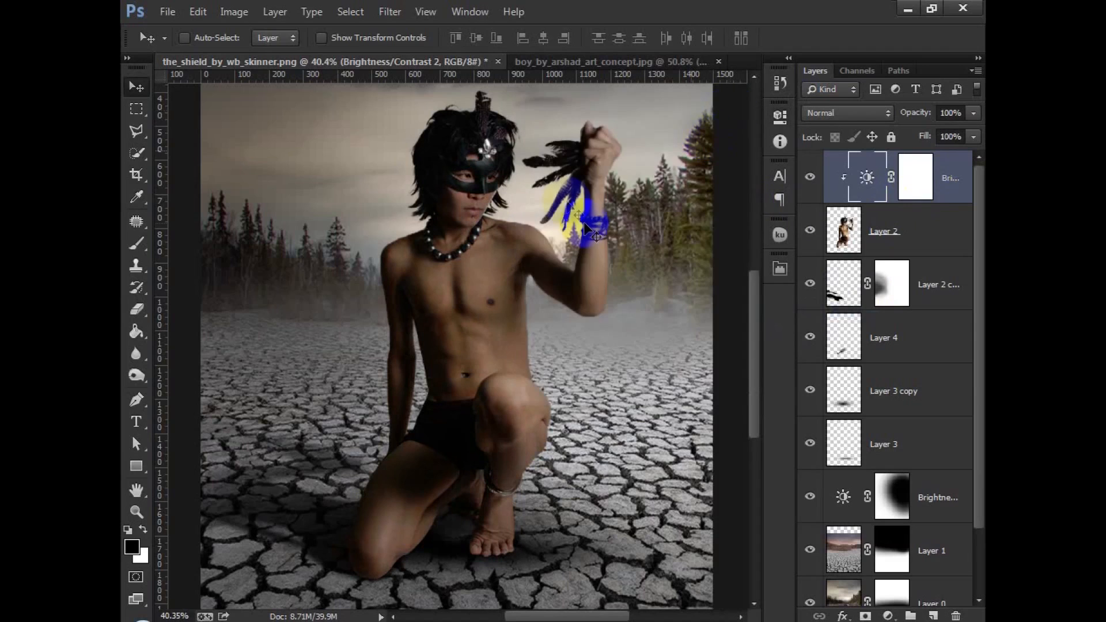
# Invert the clipped adjustment's white layer mask to black
pyautogui.scroll(-2, 181, 265)
pyautogui.click(136, 244)
pyautogui.press('x')
pyautogui.click(909, 180)
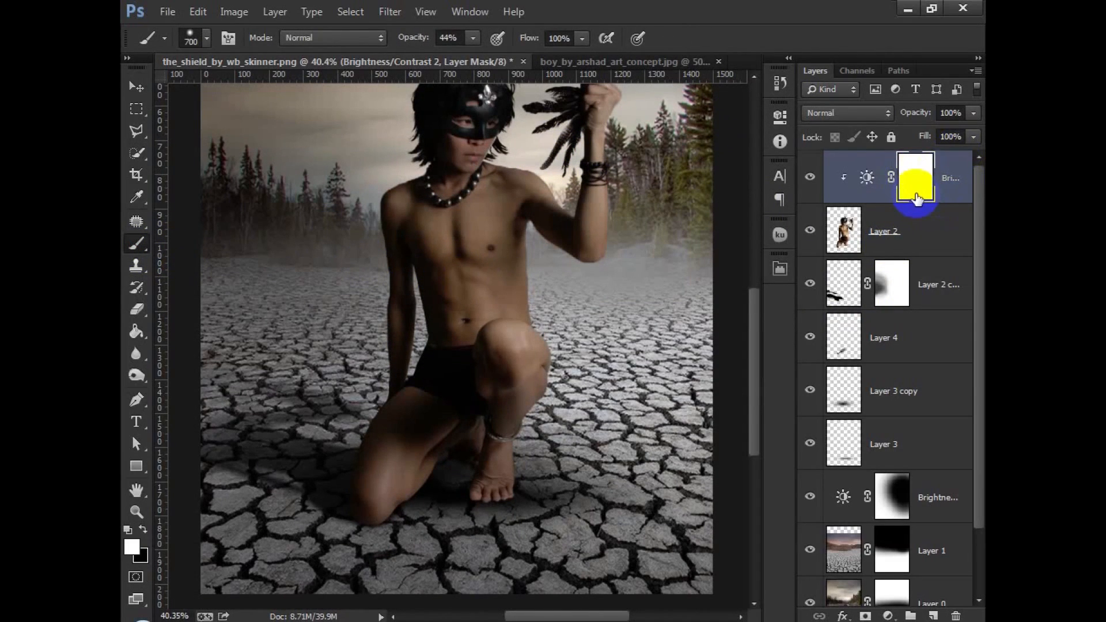
pyautogui.hotkey('ctrl', 'i')
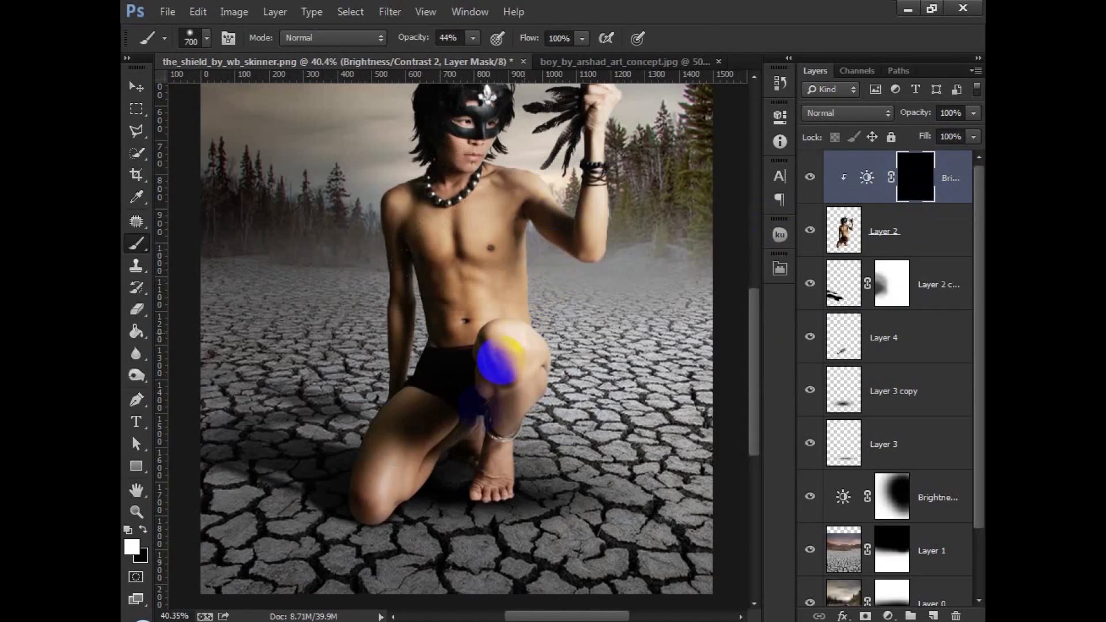
# Paint white on the adjustment mask with a 175 px brush at 44% opacity to darken the kneeling knee and the front foot
pyautogui.scroll(-1, 474, 420)
pyautogui.scroll(3, 420, 439)
pyautogui.scroll(-2, 425, 440)
pyautogui.press('[')
pyautogui.press('[')
pyautogui.press('[')
pyautogui.press('[')
pyautogui.press('[')
pyautogui.press('[')
pyautogui.press('[')
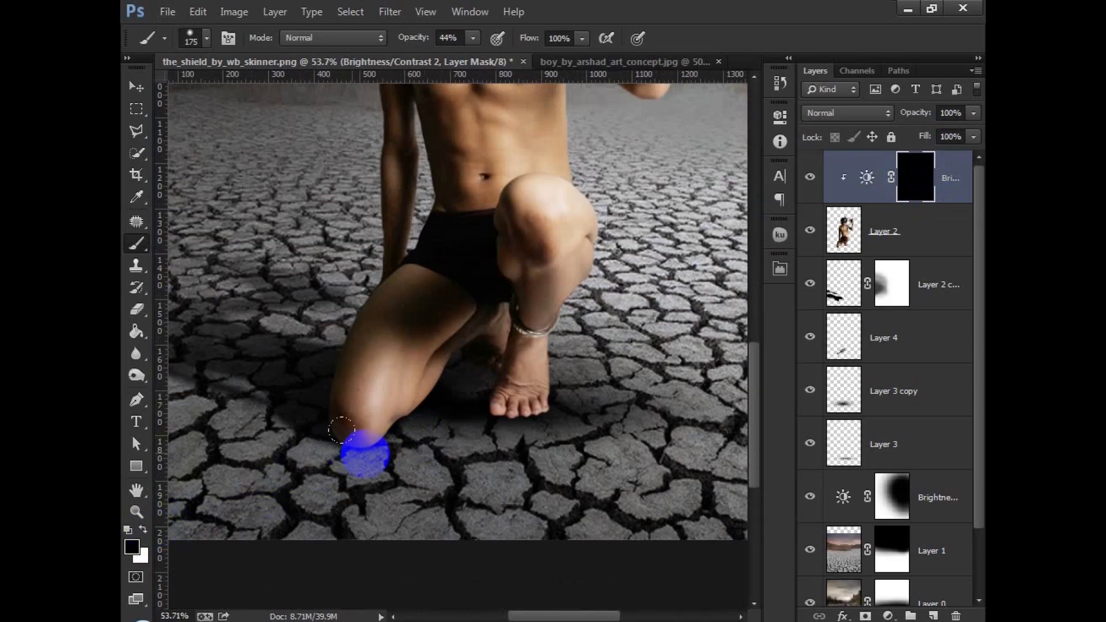
pyautogui.moveTo(341, 452)
pyautogui.mouseDown()
pyautogui.moveTo(316, 427)
pyautogui.moveTo(332, 431)
pyautogui.mouseUp()
pyautogui.moveTo(527, 463)
pyautogui.mouseDown()
pyautogui.moveTo(464, 420)
pyautogui.moveTo(488, 422)
pyautogui.mouseUp()
pyautogui.moveTo(541, 447)
pyautogui.mouseDown()
pyautogui.moveTo(552, 452)
pyautogui.moveTo(488, 357)
pyautogui.moveTo(447, 448)
pyautogui.mouseUp()
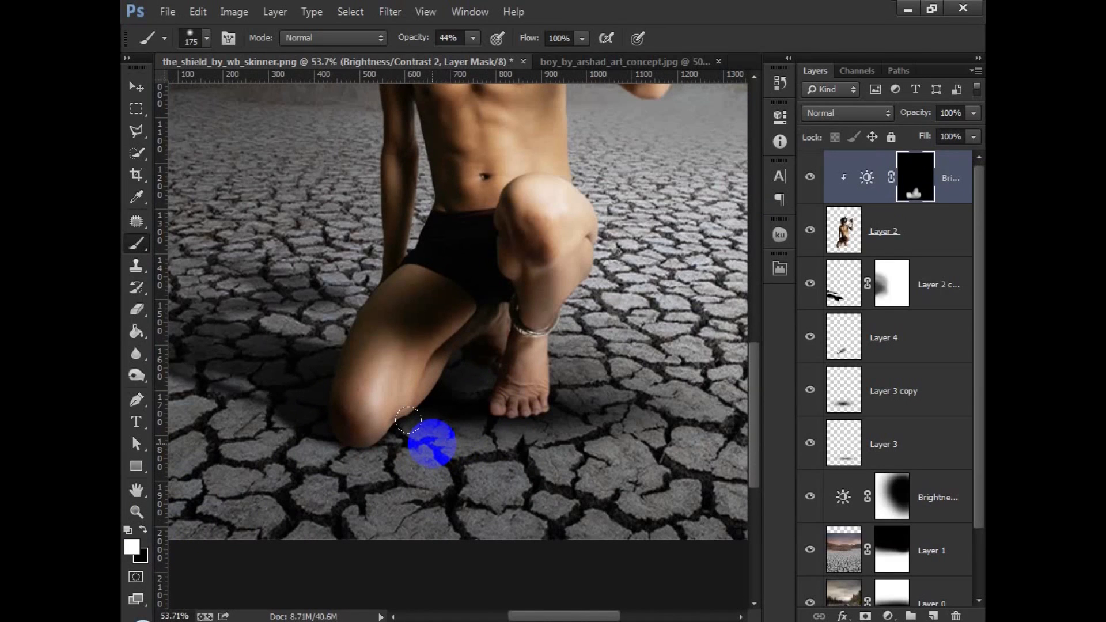
# Paint shading on the adjustment mask along the boy's thigh and shadowed side, up to the head and over the raised arm
pyautogui.scroll(3, 409, 436)
pyautogui.moveTo(353, 340); pyautogui.dragTo(371, 276)
pyautogui.scroll(-3, 345, 421)
pyautogui.scroll(3, 347, 250)
pyautogui.scroll(3, 371, 276)
pyautogui.scroll(4, 367, 270)
pyautogui.moveTo(495, 90); pyautogui.dragTo(496, 86)
pyautogui.moveTo(622, 136)
pyautogui.mouseDown()
pyautogui.moveTo(560, 216)
pyautogui.moveTo(583, 302)
pyautogui.mouseUp()
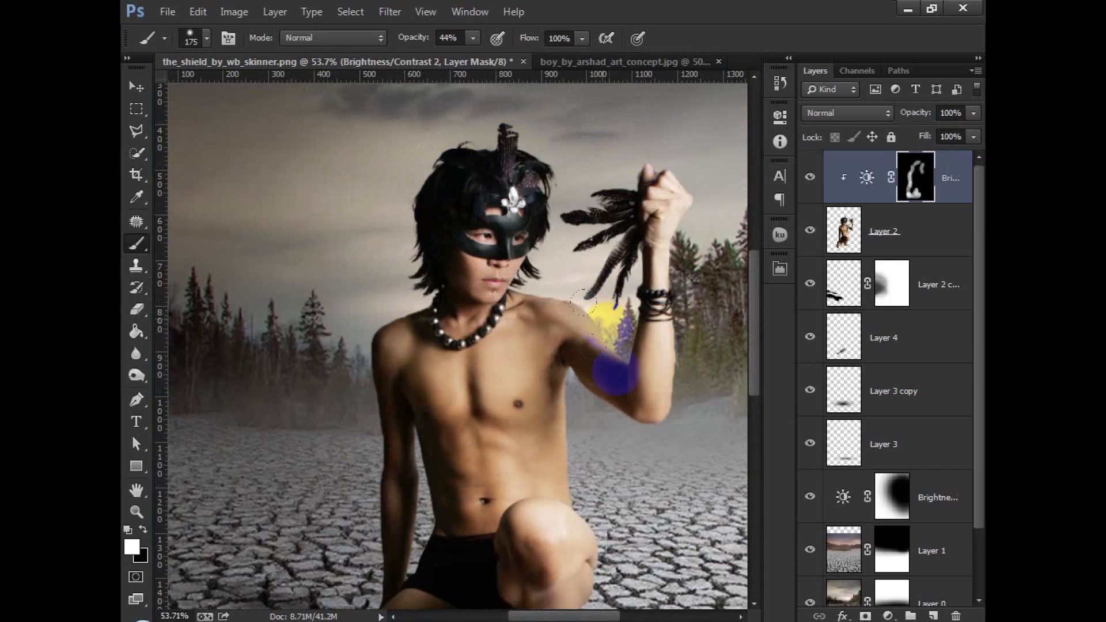
pyautogui.moveTo(577, 405)
pyautogui.mouseDown()
pyautogui.moveTo(569, 358)
pyautogui.moveTo(578, 372)
pyautogui.mouseUp()
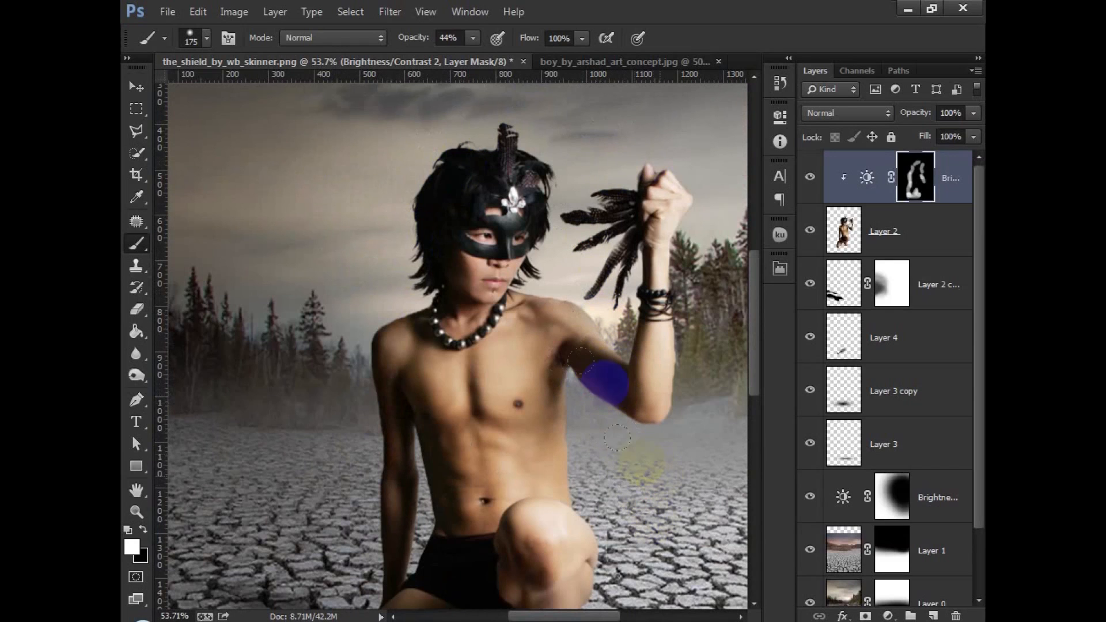
# Extend the mask shading over the hanging arm, the torso and down to the lower legs and foot
pyautogui.scroll(-3, 597, 406)
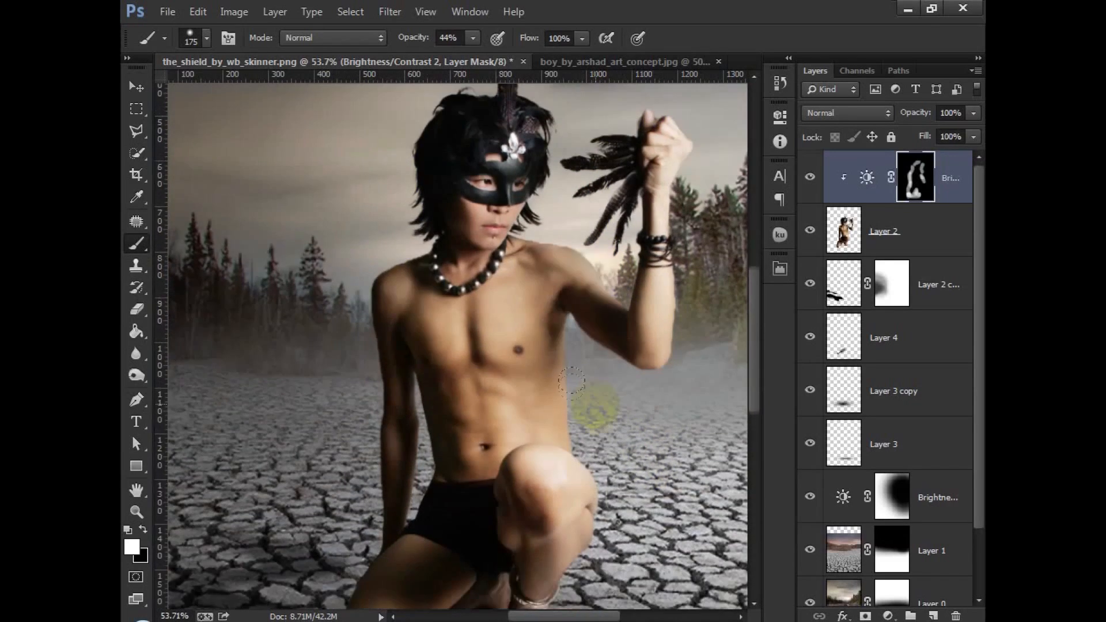
pyautogui.moveTo(342, 459)
pyautogui.mouseDown()
pyautogui.moveTo(434, 403)
pyautogui.moveTo(420, 254)
pyautogui.moveTo(434, 198)
pyautogui.moveTo(386, 314)
pyautogui.moveTo(432, 390)
pyautogui.moveTo(414, 264)
pyautogui.moveTo(419, 382)
pyautogui.mouseUp()
pyautogui.scroll(-2, 472, 313)
pyautogui.moveTo(472, 312)
pyautogui.mouseDown()
pyautogui.moveTo(487, 297)
pyautogui.moveTo(455, 450)
pyautogui.moveTo(497, 464)
pyautogui.moveTo(500, 499)
pyautogui.mouseUp()
pyautogui.scroll(-2, 500, 495)
pyautogui.moveTo(545, 464)
pyautogui.mouseDown()
pyautogui.moveTo(368, 486)
pyautogui.moveTo(323, 454)
pyautogui.mouseUp()
# Compare the whole image with the boy's darkening adjustment hidden and shown
pyautogui.scroll(-4, 363, 471)
pyautogui.scroll(-3, 363, 469)
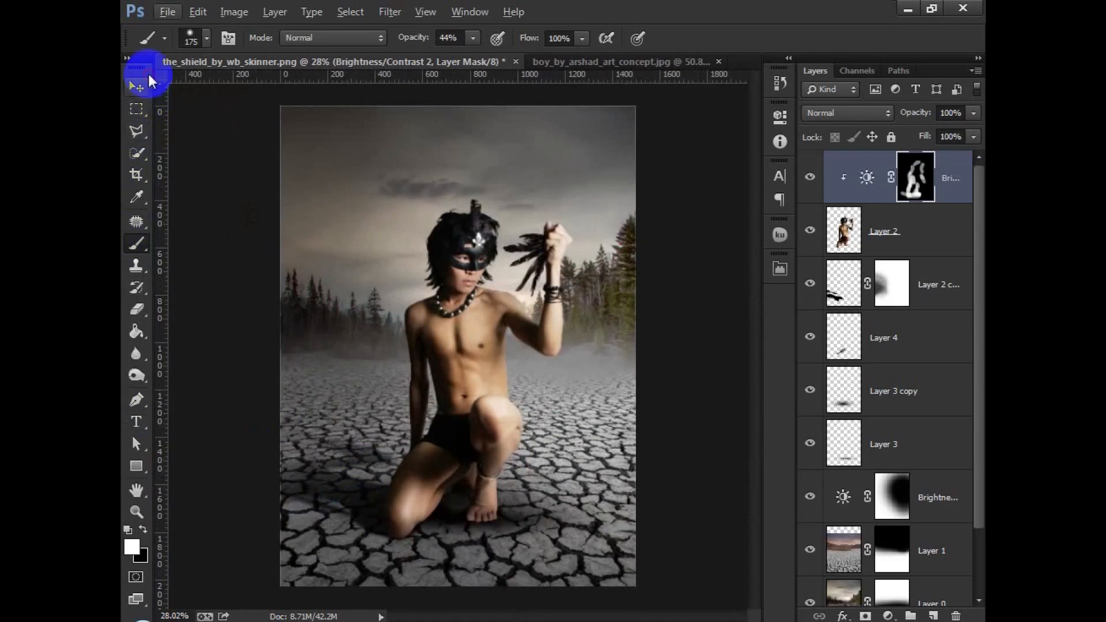
pyautogui.click(141, 90)
pyautogui.click(808, 177)
pyautogui.click(808, 179)
pyautogui.click(808, 178)
pyautogui.click(809, 177)
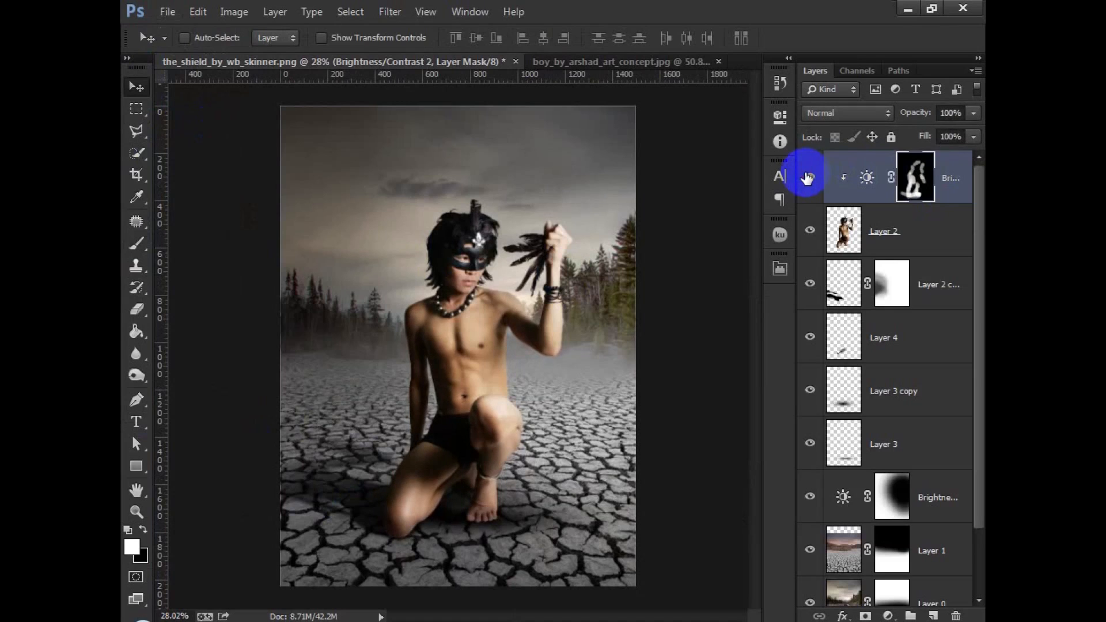
pyautogui.scroll(-1, 887, 341)
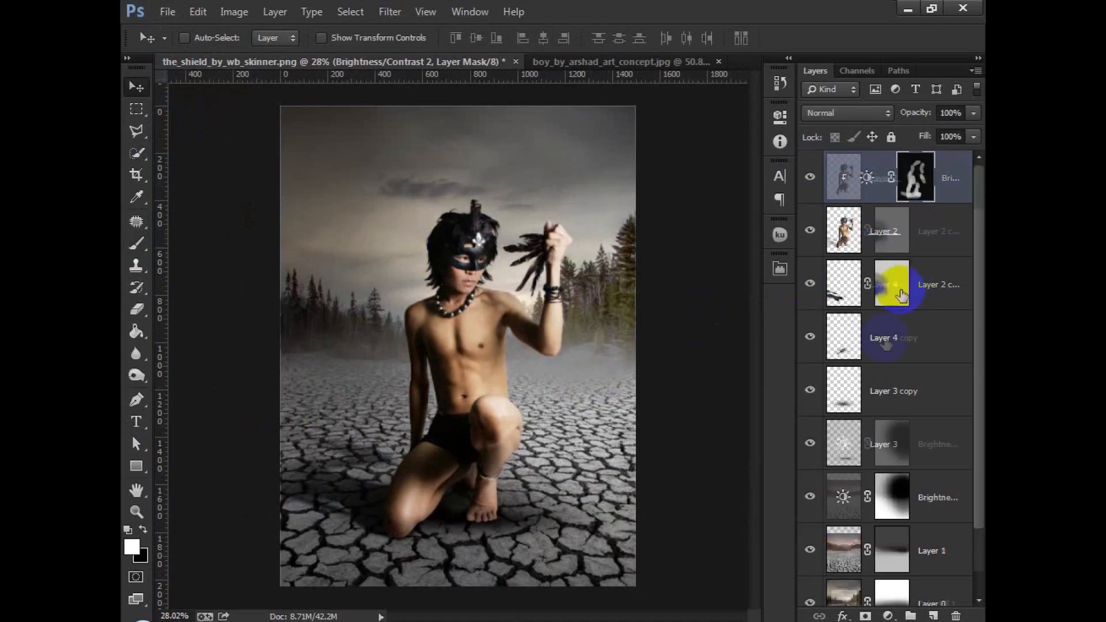
# Add a Photo Filter adjustment layer above the boy's darkening adjustment and set its density to 56%
pyautogui.scroll(1, 876, 442)
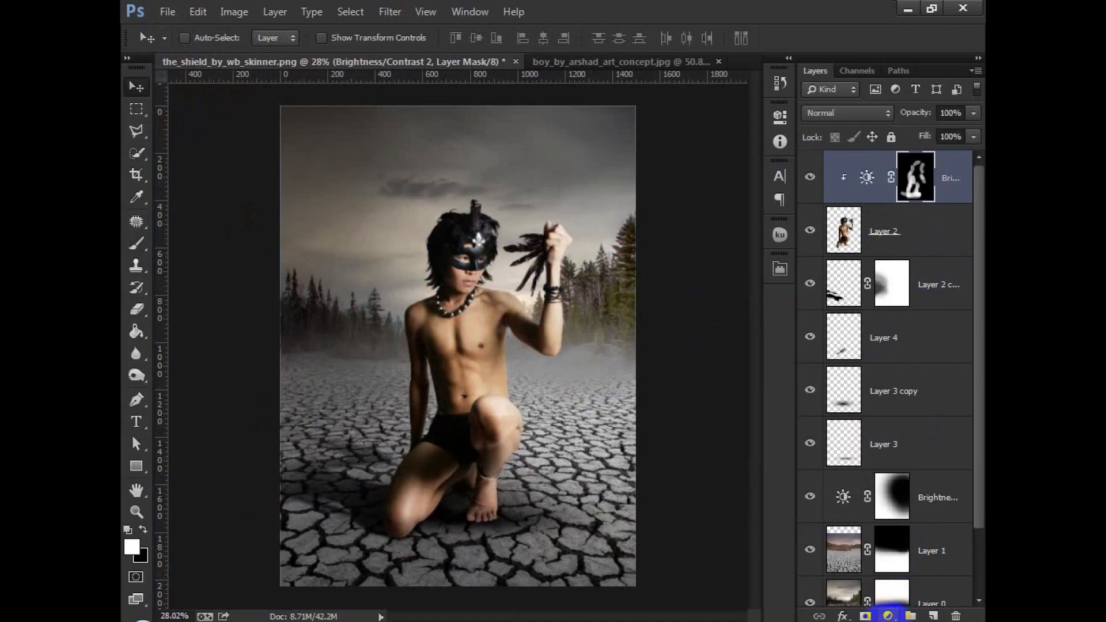
pyautogui.click(888, 615)
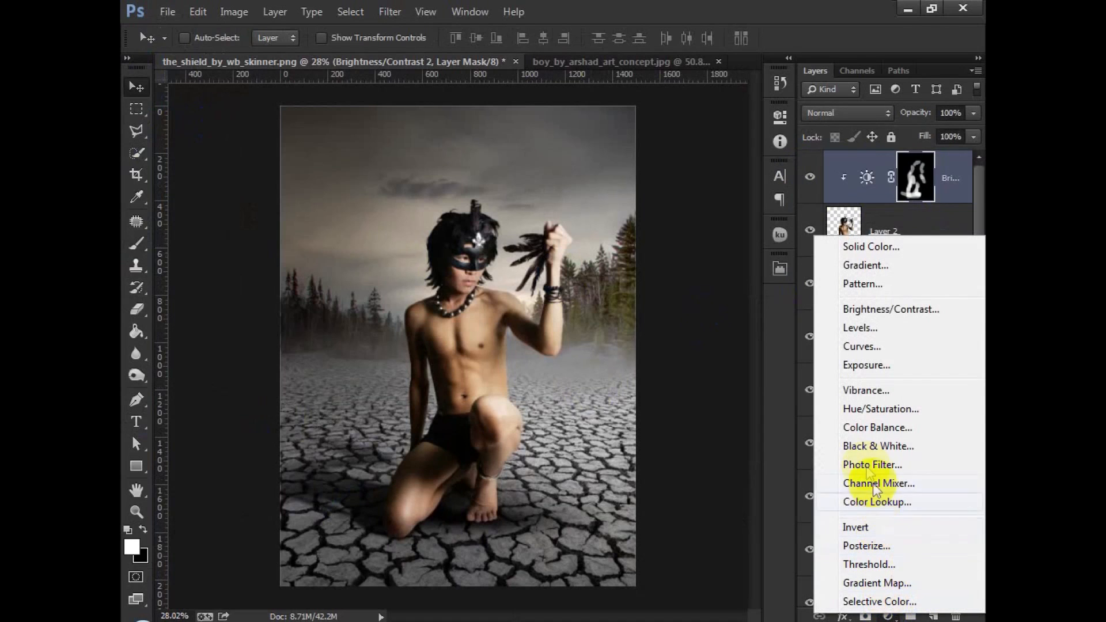
pyautogui.click(886, 465)
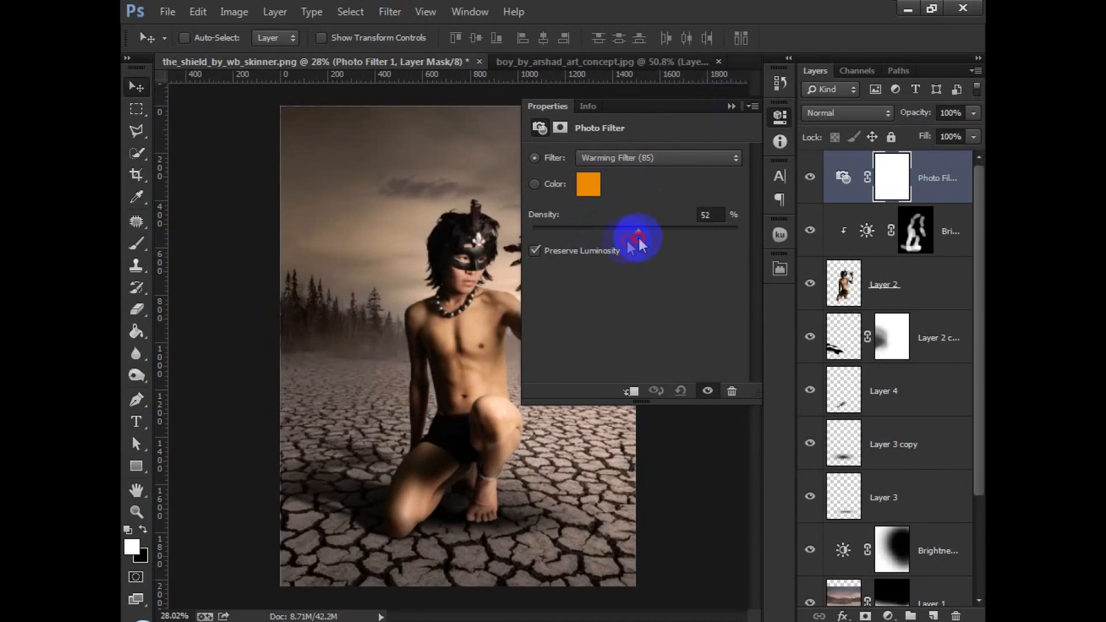
pyautogui.moveTo(660, 243)
pyautogui.mouseDown()
pyautogui.moveTo(600, 240)
pyautogui.moveTo(647, 248)
pyautogui.mouseUp()
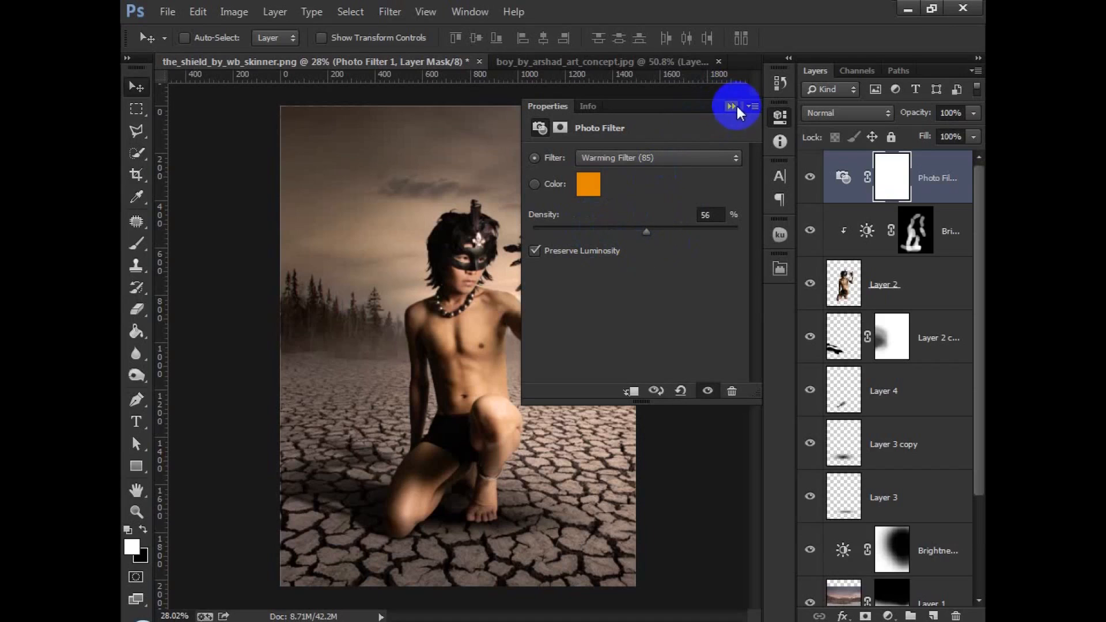
# Change the Photo Filter preset to Cooling Filter (82) to tint the whole image blue
pyautogui.click(683, 157)
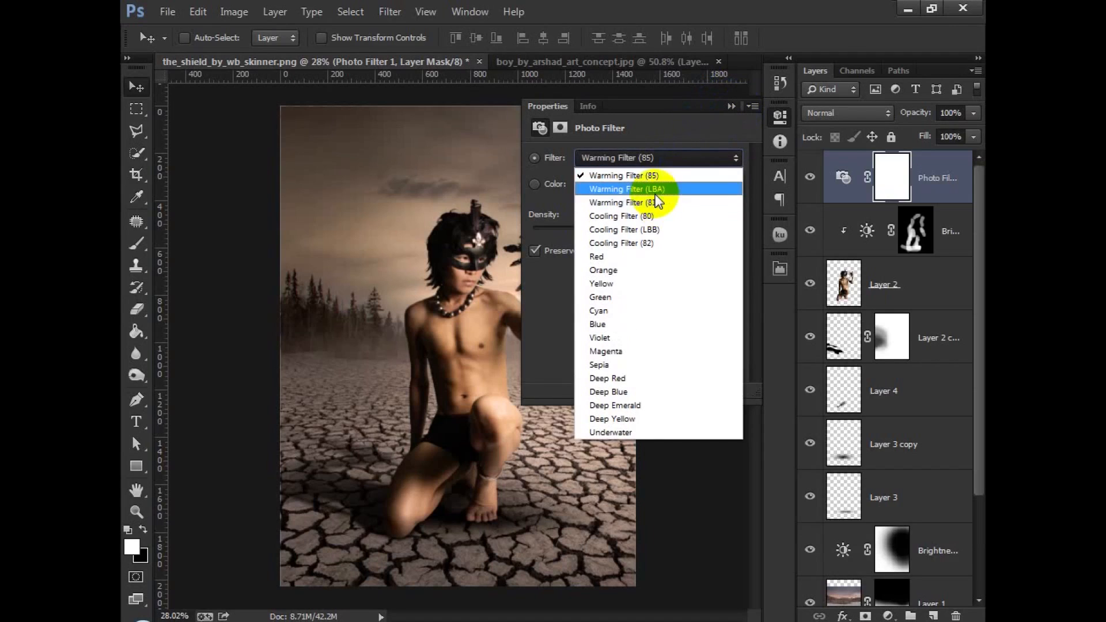
pyautogui.click(657, 190)
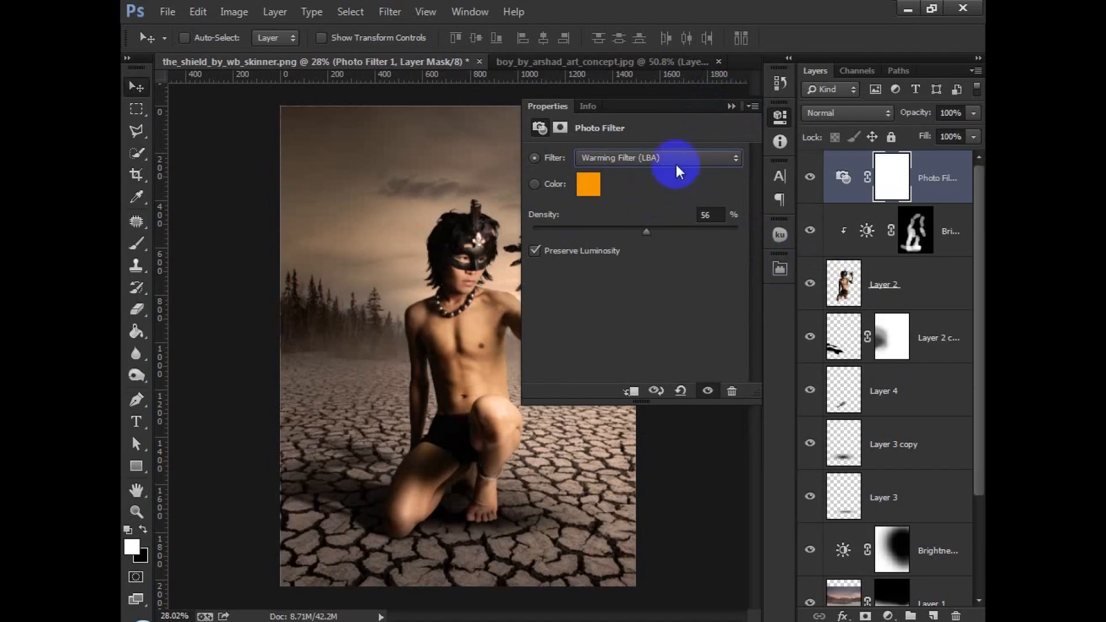
pyautogui.scroll(-2, 676, 164)
pyautogui.scroll(-1, 675, 164)
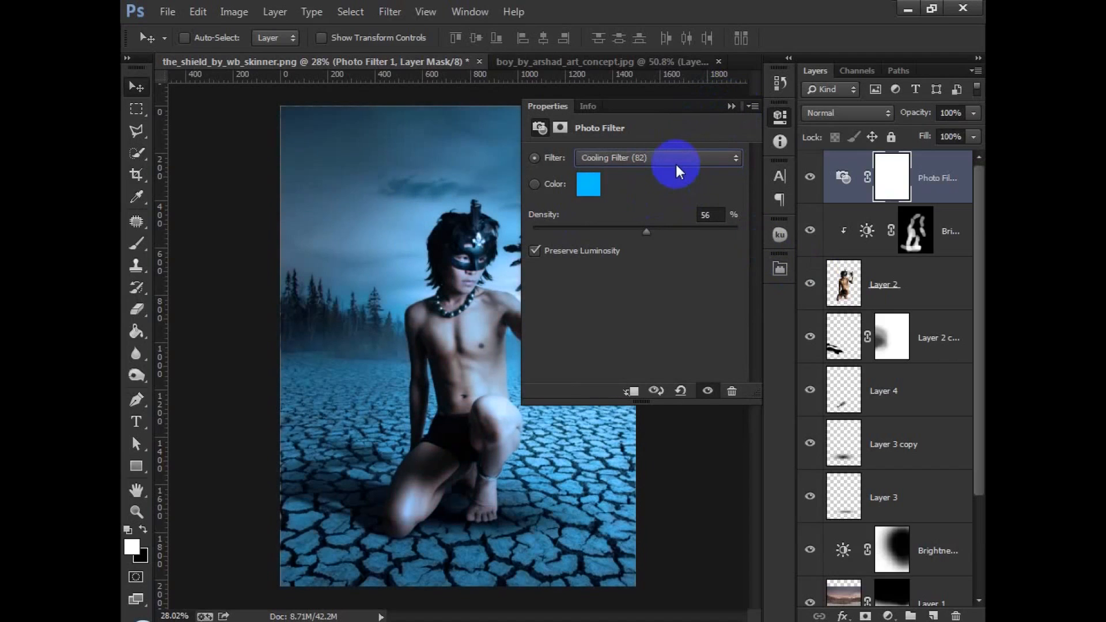
pyautogui.click(730, 109)
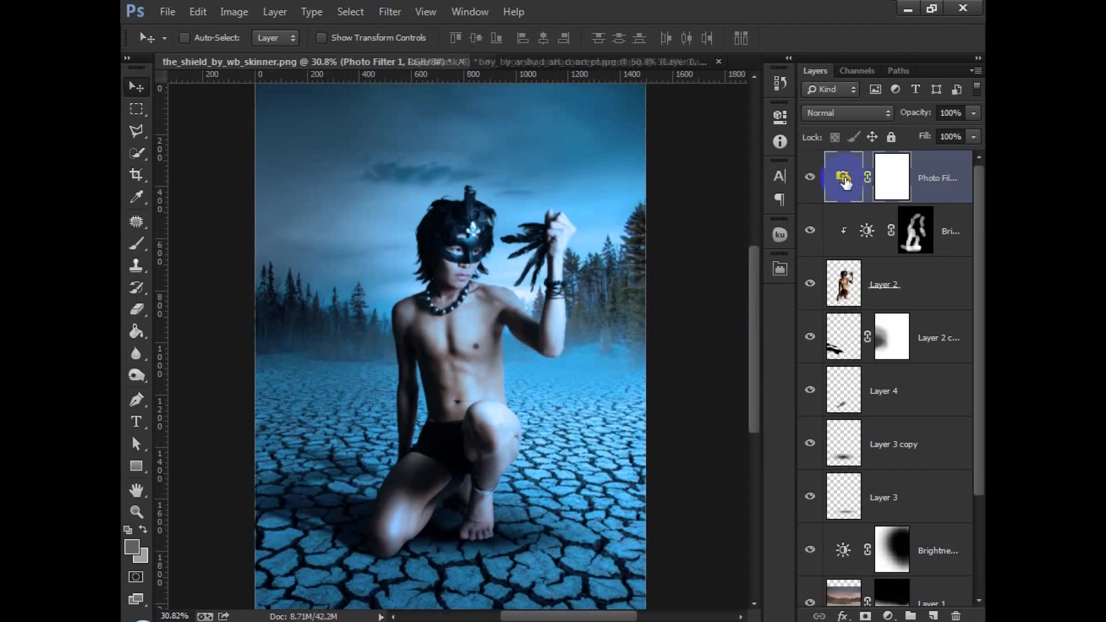
pyautogui.scroll(-1, 634, 297)
pyautogui.doubleClick(845, 193)
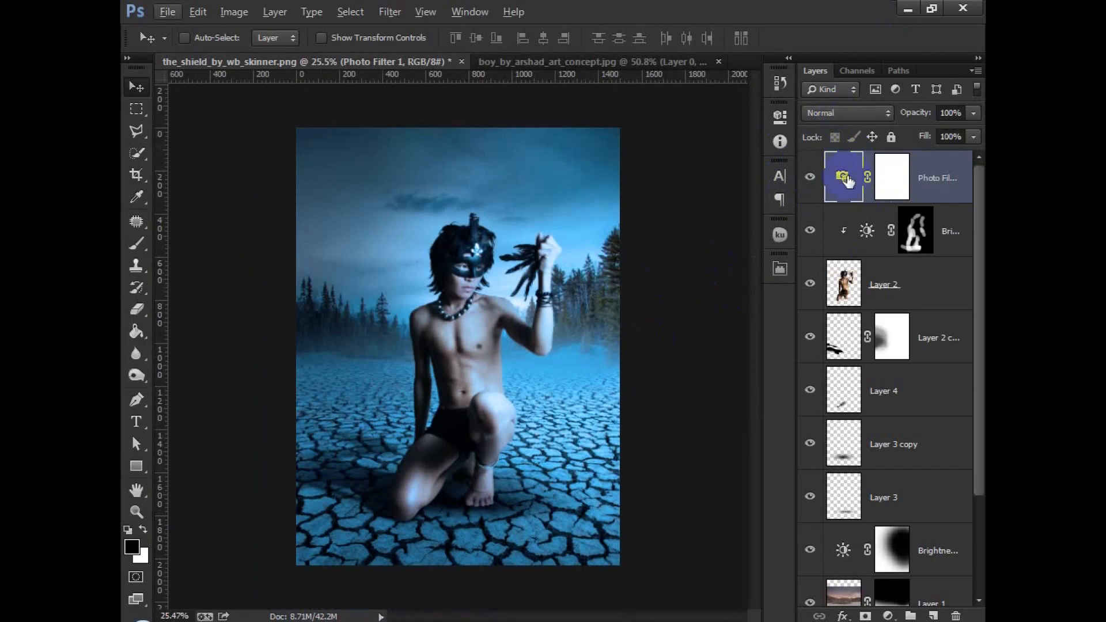
pyautogui.click(887, 616)
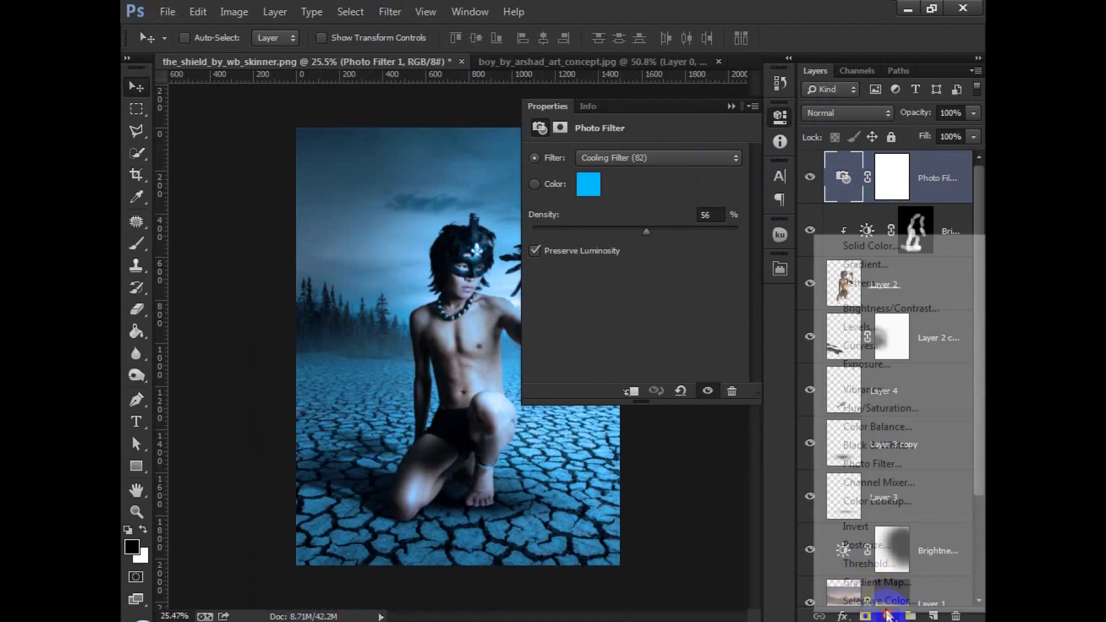
pyautogui.click(847, 181)
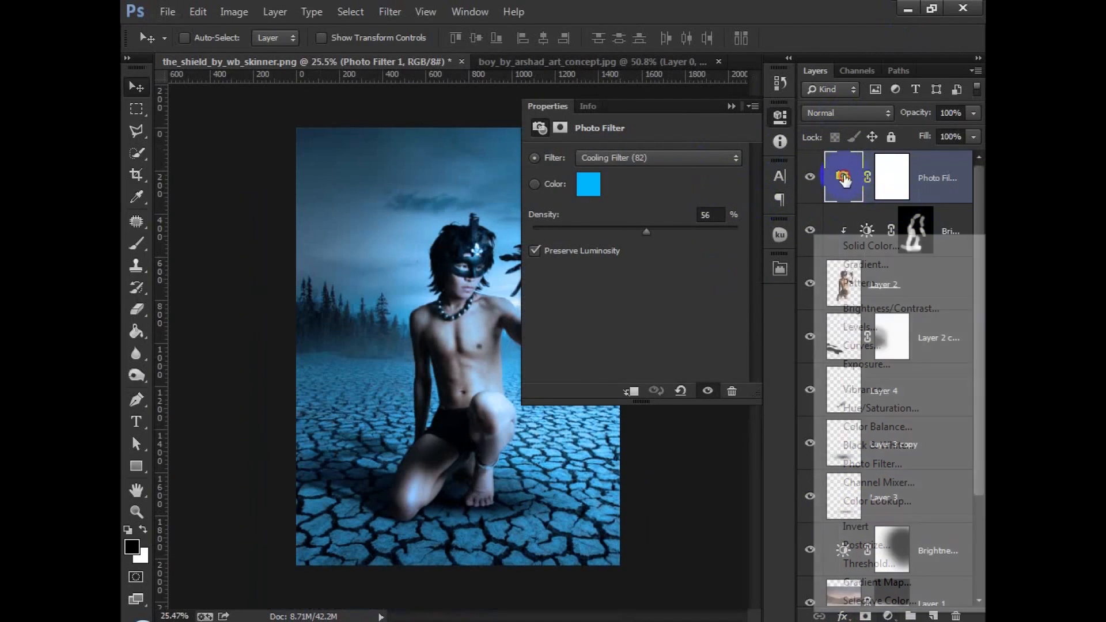
pyautogui.click(731, 107)
pyautogui.scroll(2, 506, 518)
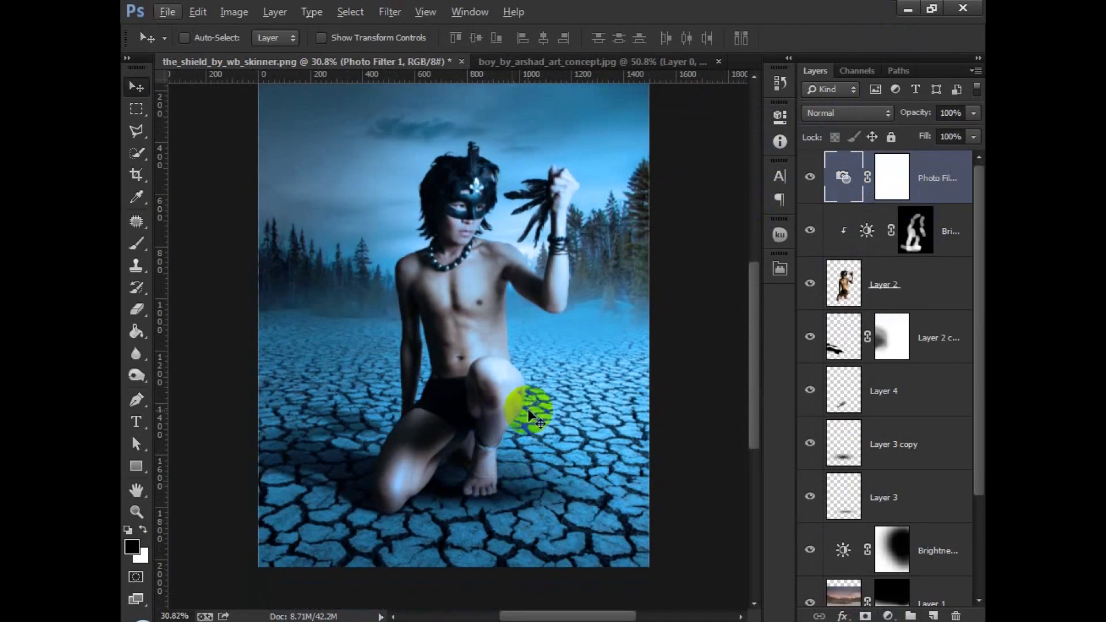
pyautogui.scroll(-1, 530, 416)
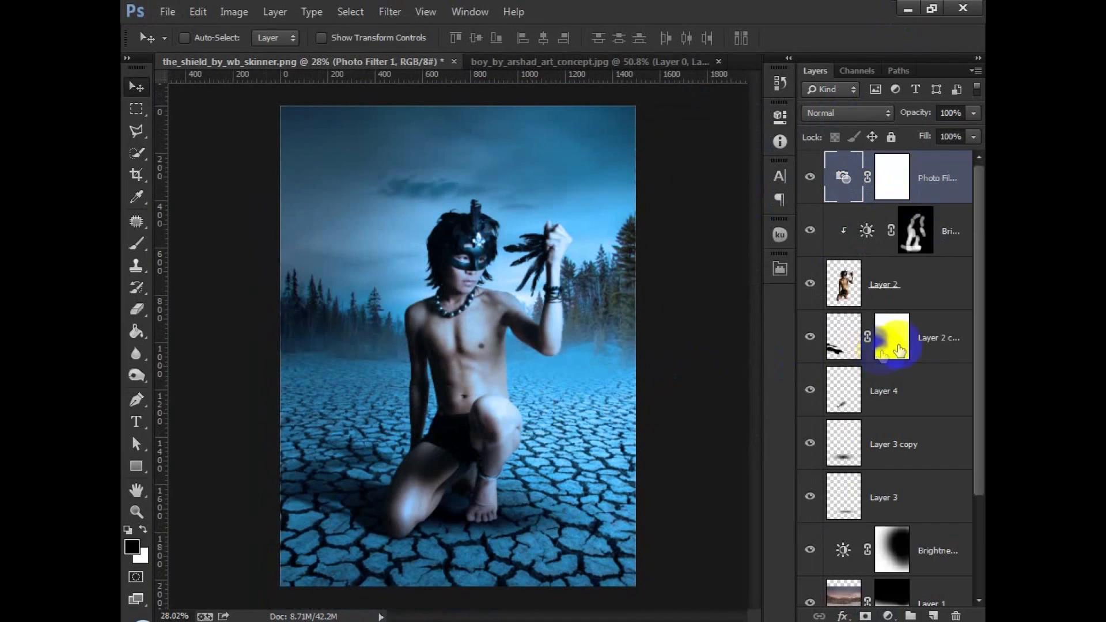
# Add a Gradient Fill layer with a black-to-transparent gradient, Radial style and Reverse enabled to darken the image edges
pyautogui.click(888, 617)
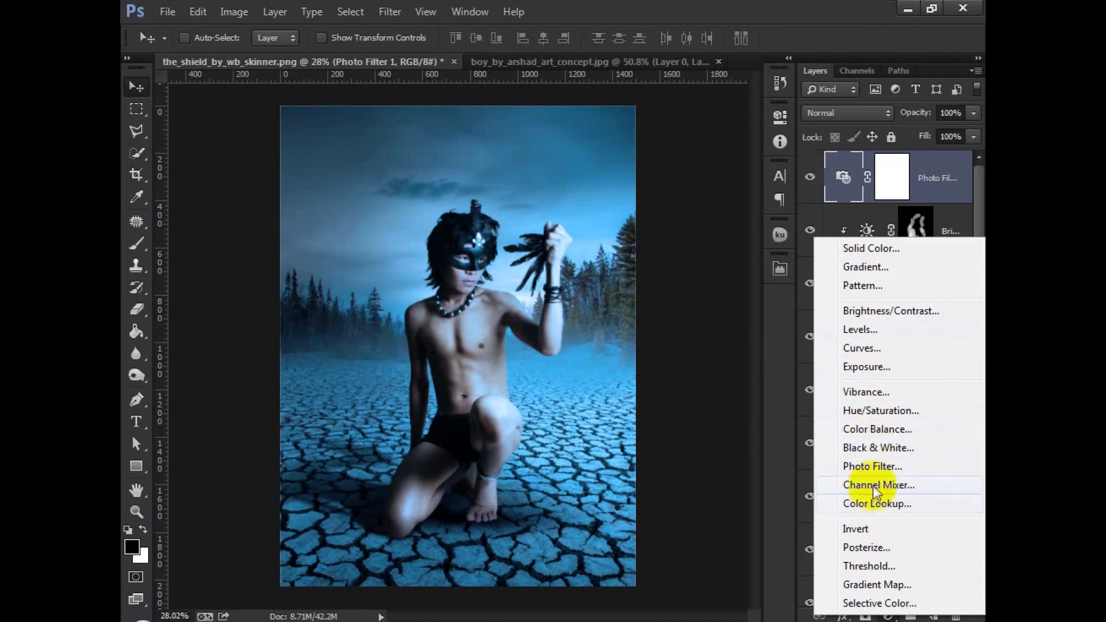
pyautogui.click(873, 272)
pyautogui.click(761, 173)
pyautogui.click(761, 172)
pyautogui.click(694, 199)
pyautogui.click(690, 233)
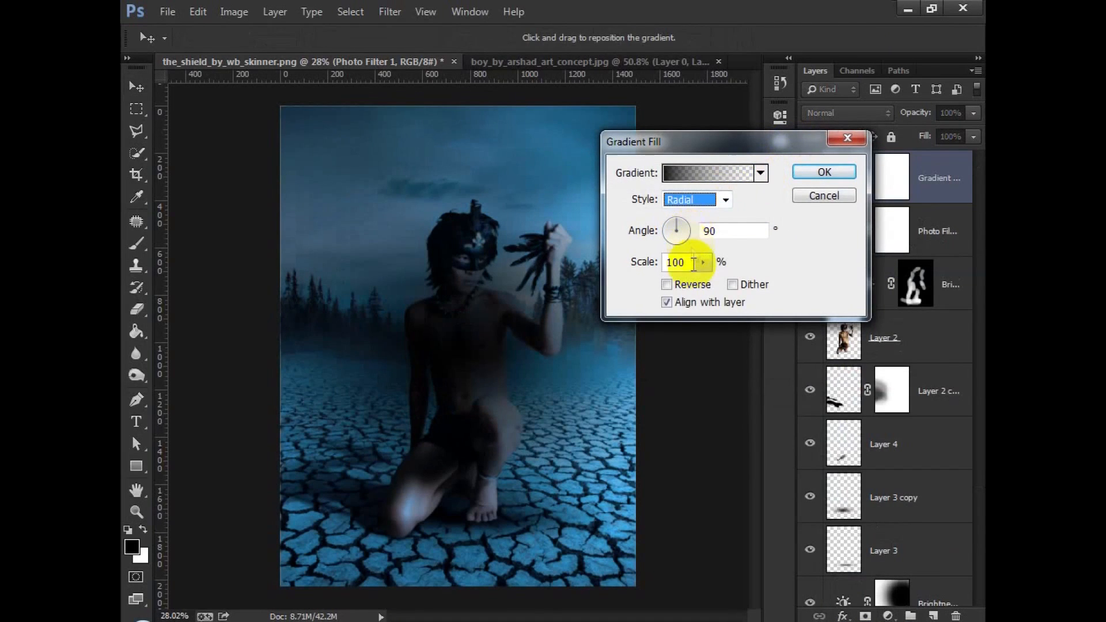
pyautogui.click(685, 288)
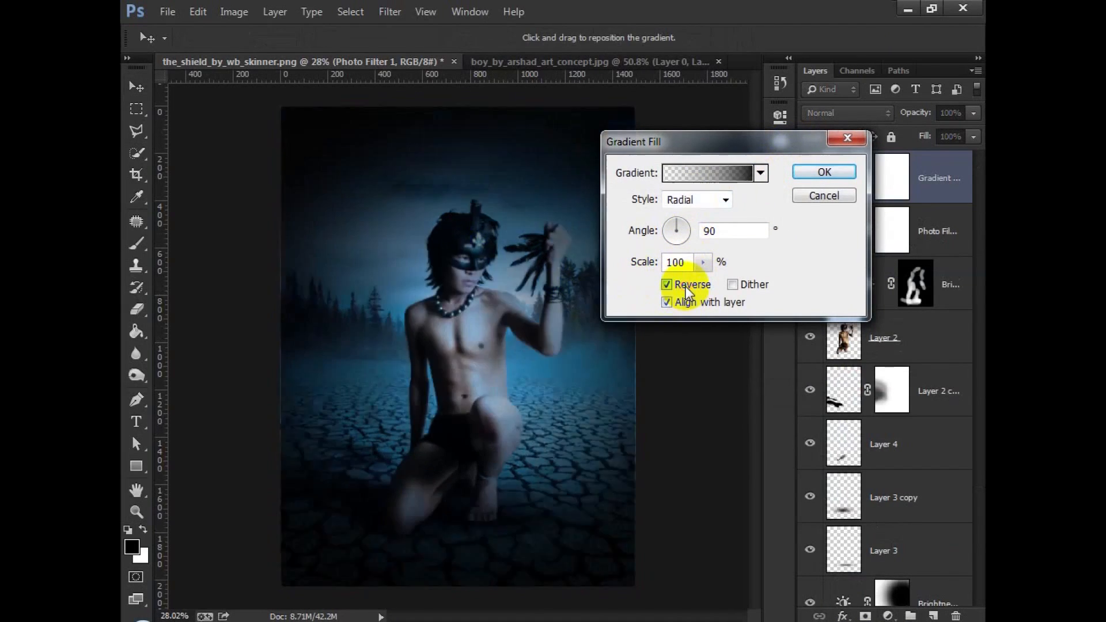
# Shift the radial gradient's bright center up toward the raised hand, with an angle of 57.53° and a scale of 159%
pyautogui.moveTo(540, 254); pyautogui.dragTo(569, 214)
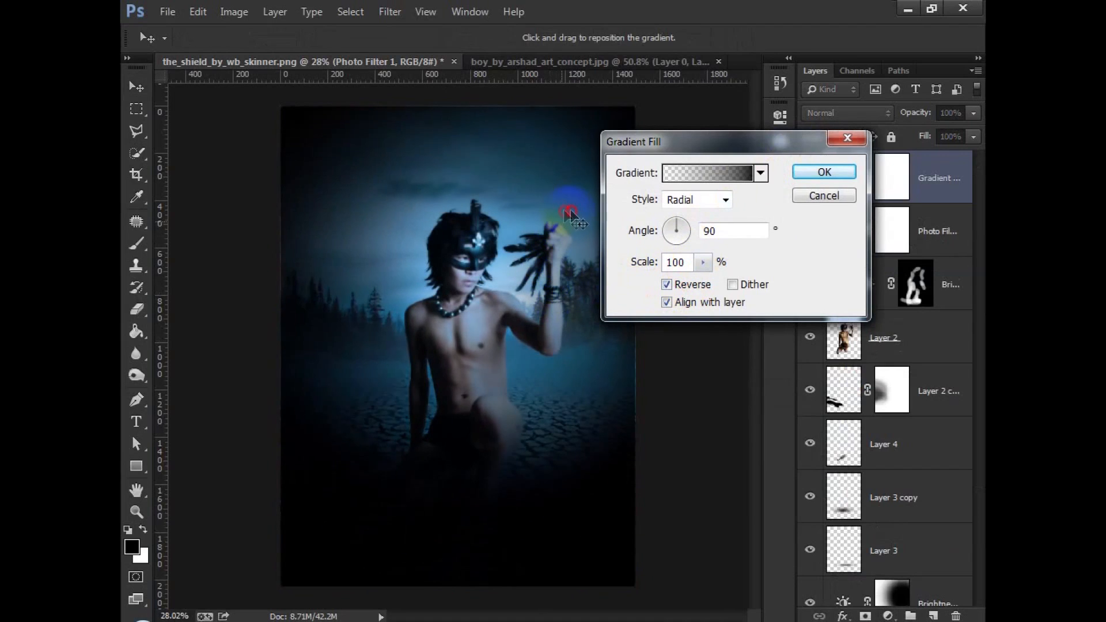
pyautogui.click(680, 226)
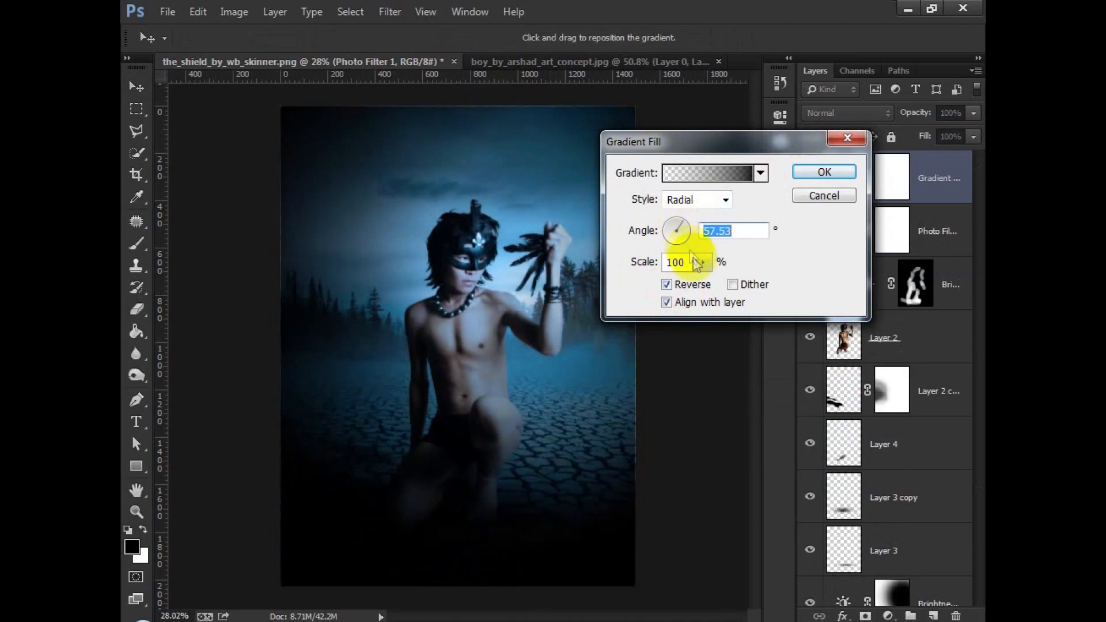
pyautogui.click(700, 263)
pyautogui.moveTo(707, 285); pyautogui.dragTo(707, 278)
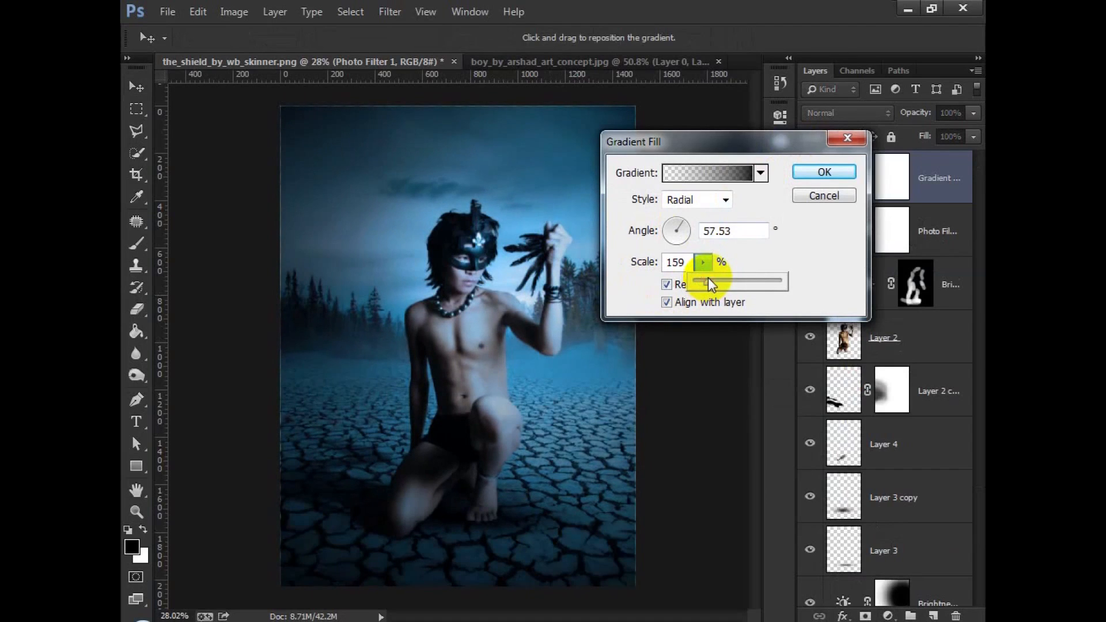
pyautogui.click(824, 174)
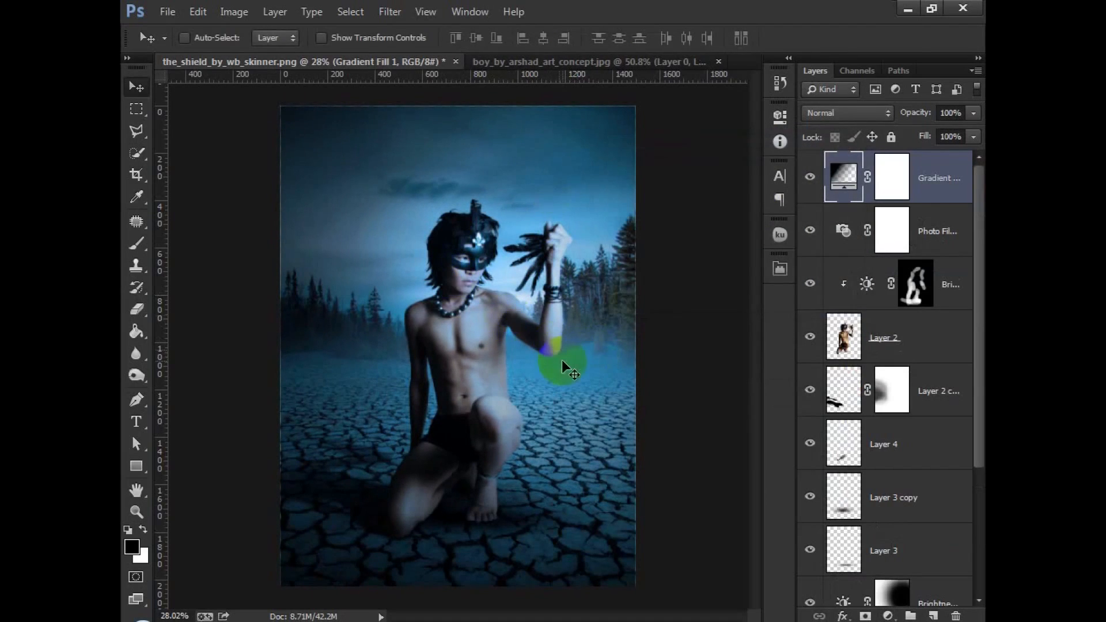
# Compare the image with the gradient fill hidden and shown, move it below the Photo Filter and lower its opacity to 84%
pyautogui.click(811, 180)
pyautogui.click(811, 180)
pyautogui.moveTo(923, 197); pyautogui.dragTo(914, 279)
pyautogui.click(847, 178)
pyautogui.click(858, 235)
pyautogui.click(909, 116)
pyautogui.moveTo(901, 113); pyautogui.dragTo(899, 112)
pyautogui.click(677, 254)
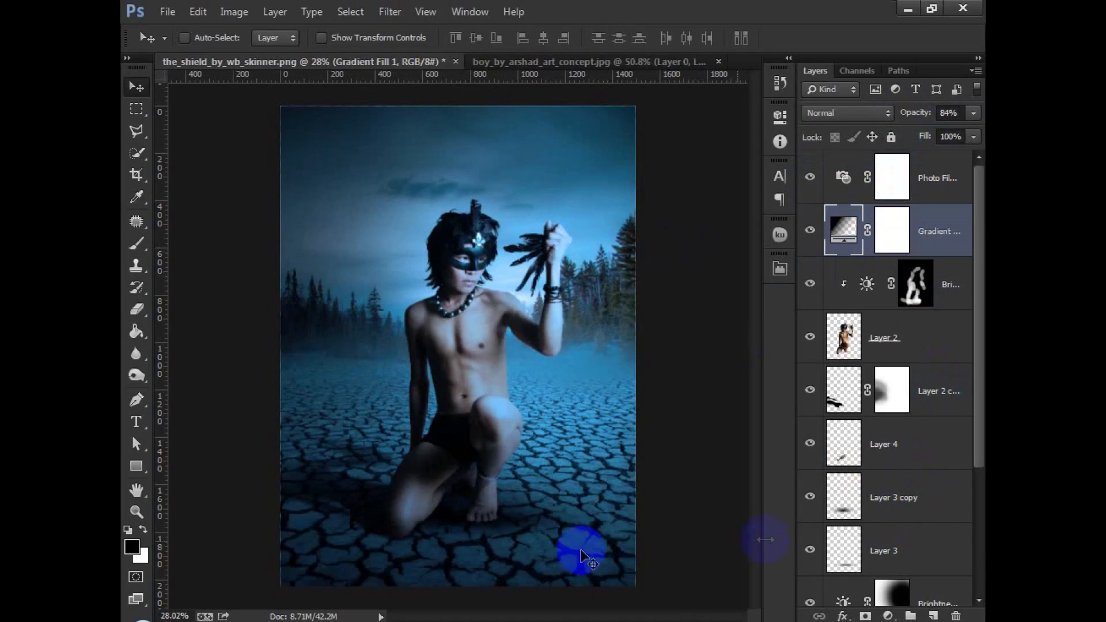
# Create a new empty layer between the shadow layer Layer 3 and the background's Brightness/Contrast adjustment
pyautogui.click(896, 387)
pyautogui.scroll(-3, 916, 455)
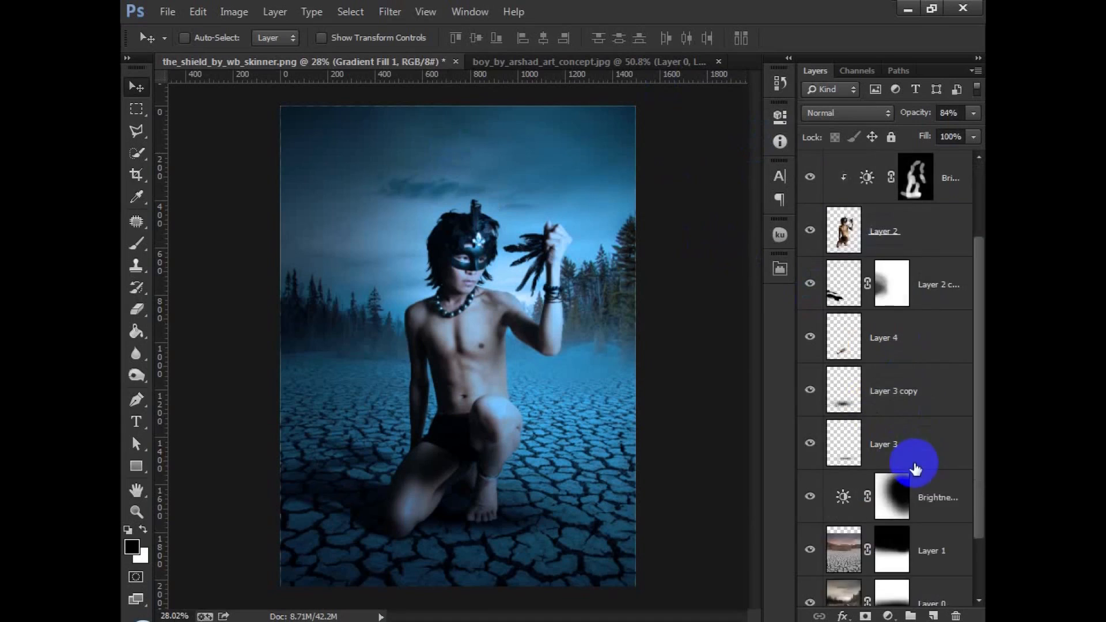
pyautogui.click(945, 457)
pyautogui.click(934, 614)
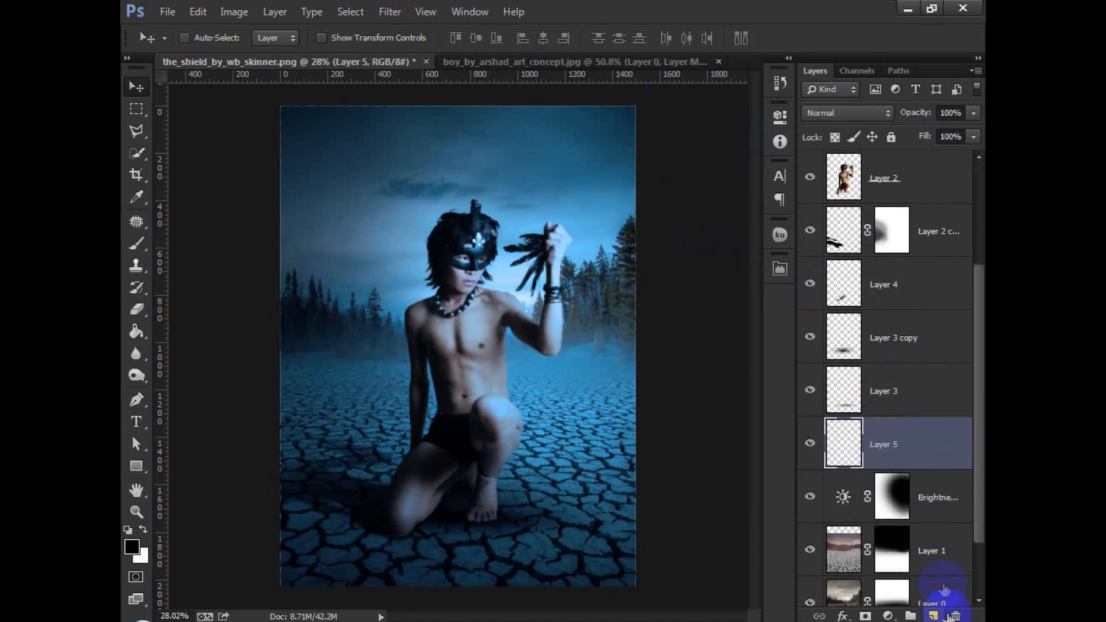
# Pick a saturated blue with hue 206 and dab a glow behind the boy's raised arm with a soft 800 px brush at 44% opacity
pyautogui.click(141, 242)
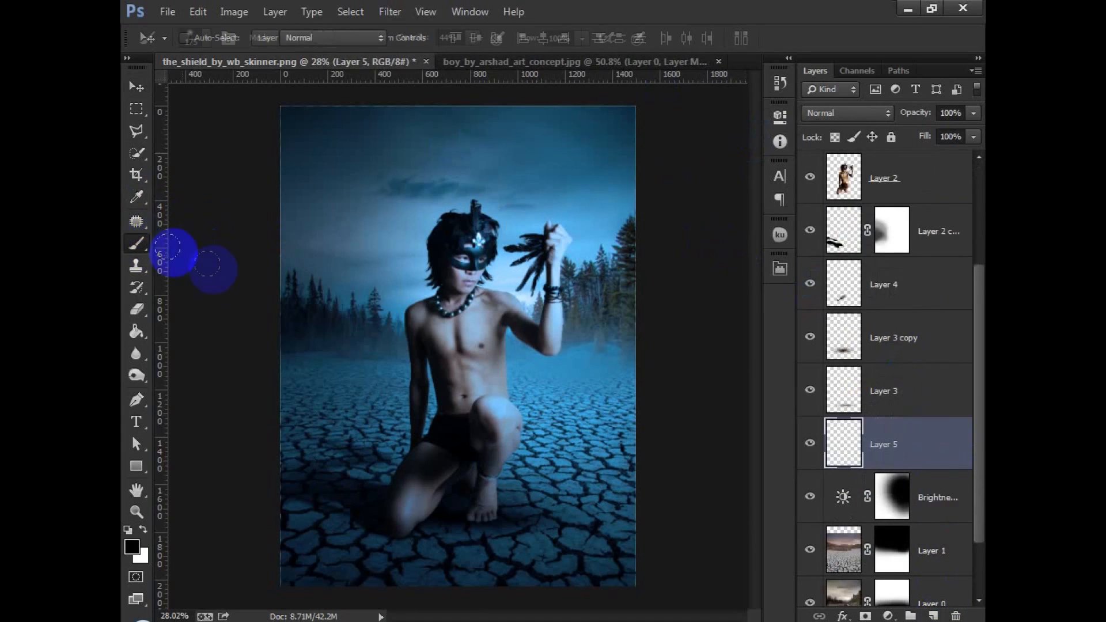
pyautogui.click(435, 436)
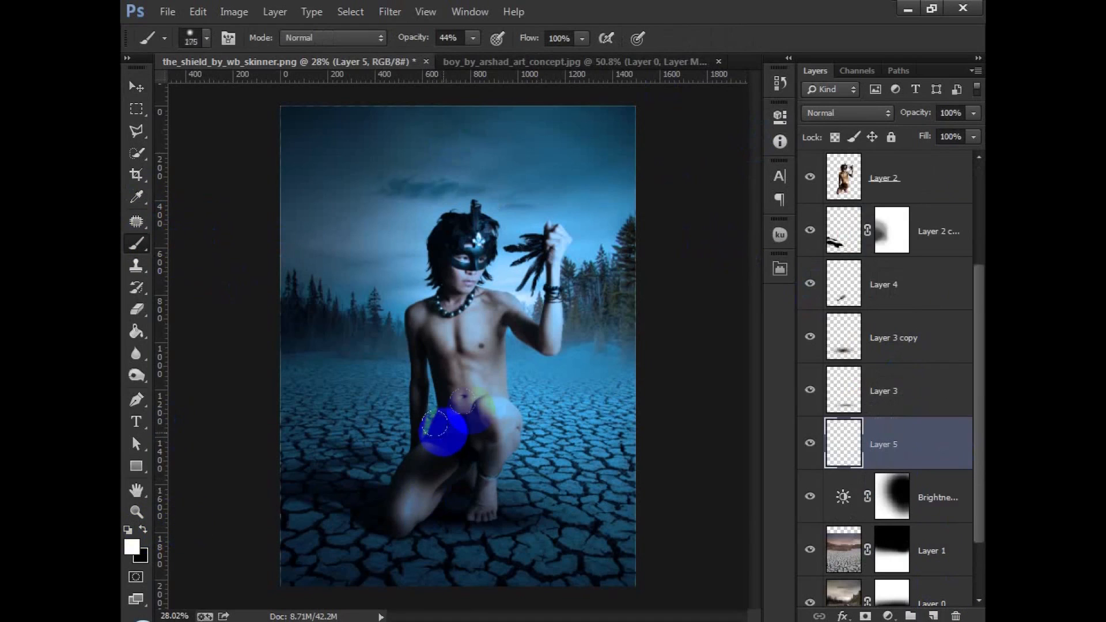
pyautogui.press(']')
pyautogui.press(']')
pyautogui.press(']')
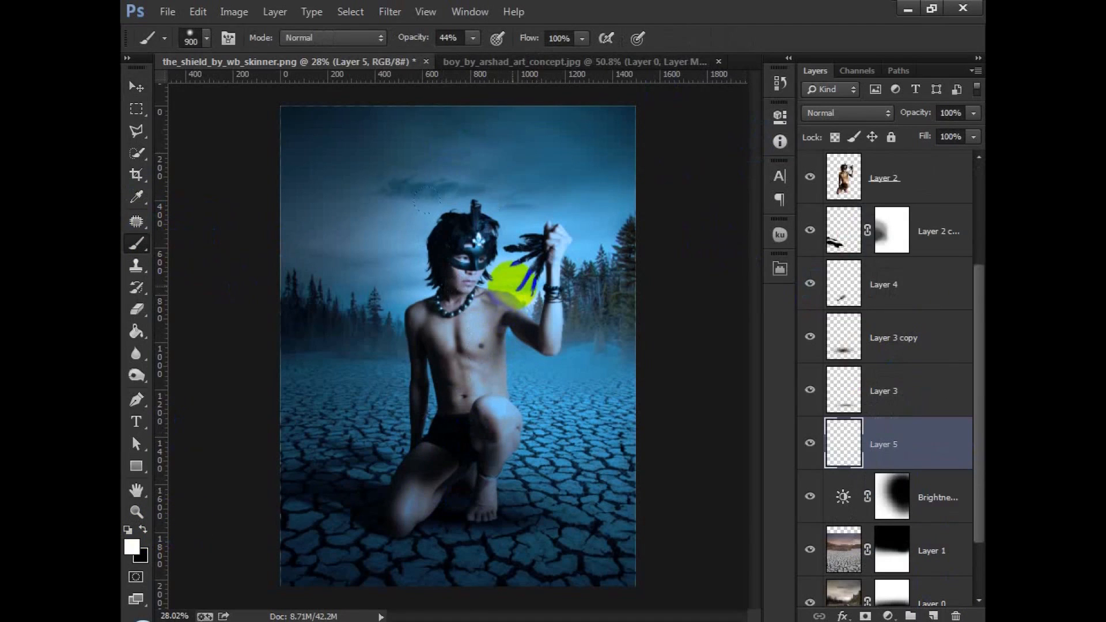
pyautogui.click(138, 552)
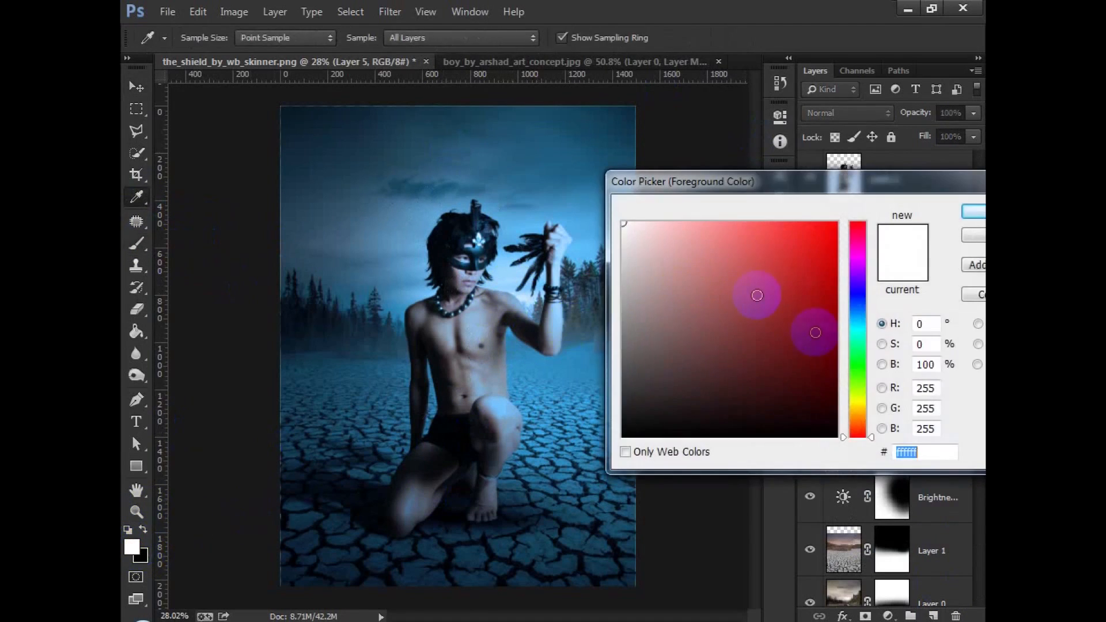
pyautogui.moveTo(856, 383); pyautogui.dragTo(856, 315)
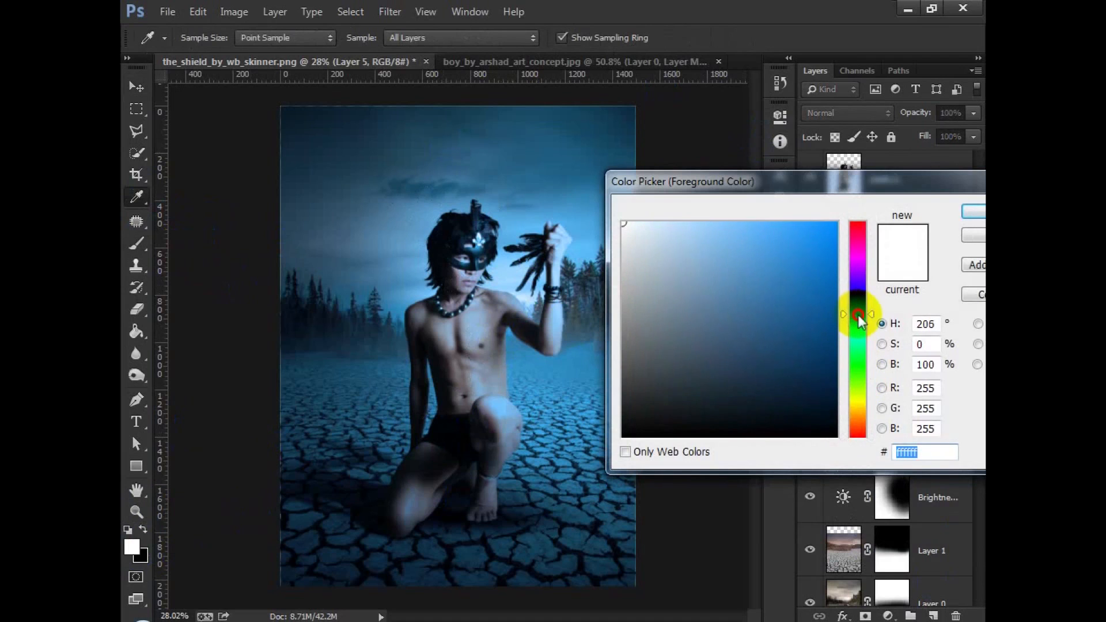
pyautogui.click(725, 222)
pyautogui.moveTo(764, 265)
pyautogui.mouseDown()
pyautogui.moveTo(828, 304)
pyautogui.moveTo(819, 283)
pyautogui.mouseUp()
pyautogui.click(974, 213)
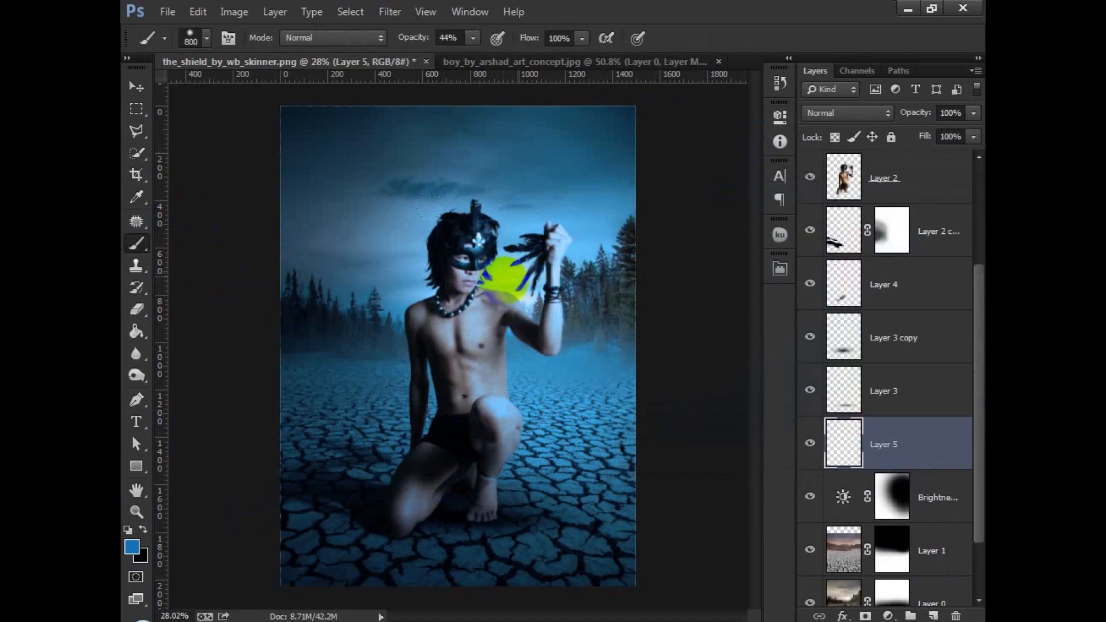
pyautogui.click(502, 281)
# Paint a white core in the blue glow with a 300 px brush at 100% opacity and set the glow layer's blend mode to Screen
pyautogui.click(135, 577)
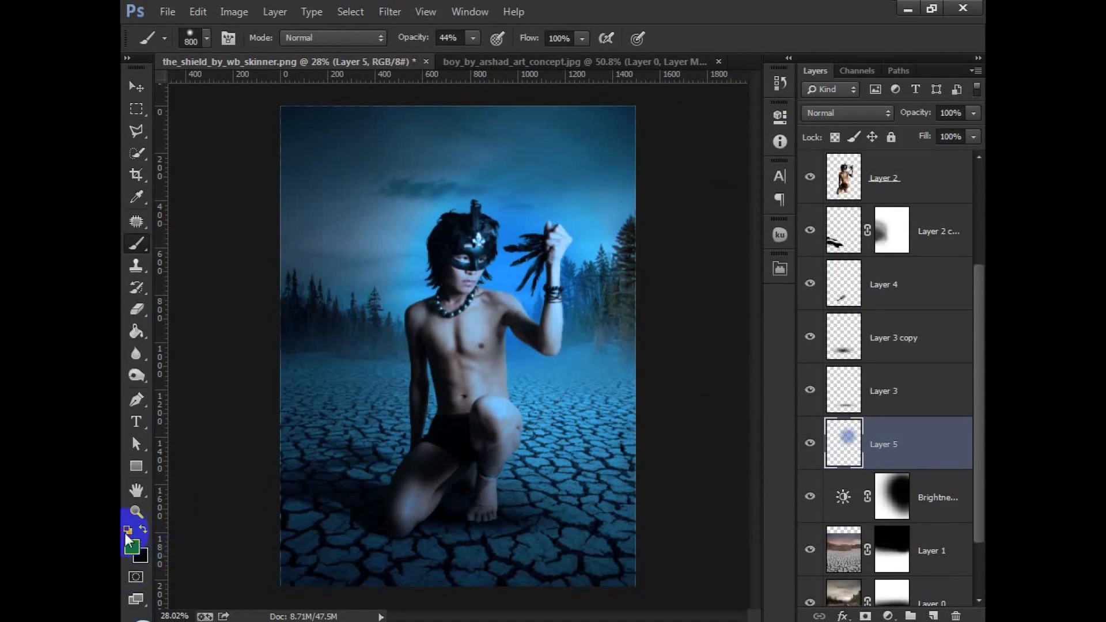
pyautogui.click(145, 528)
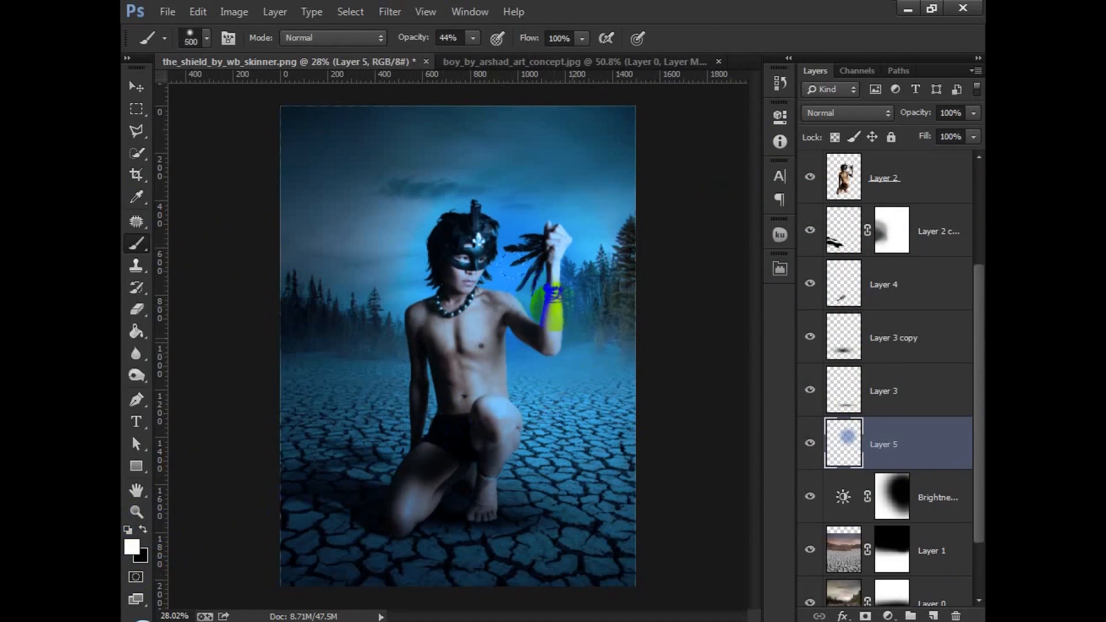
pyautogui.click(503, 283)
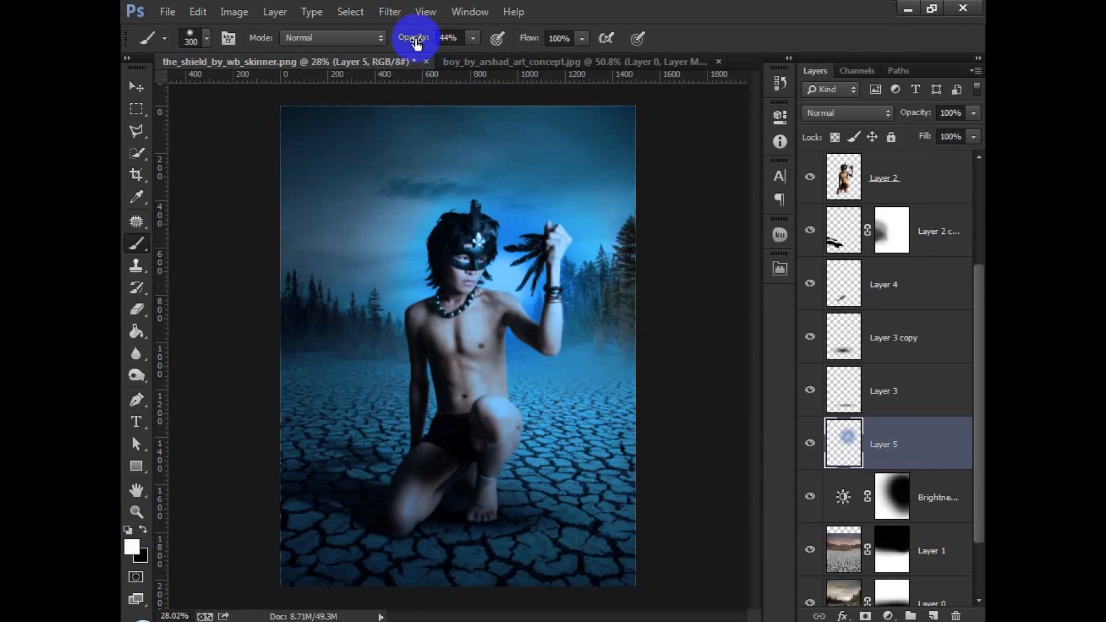
pyautogui.moveTo(416, 44); pyautogui.dragTo(507, 54)
pyautogui.click(505, 264)
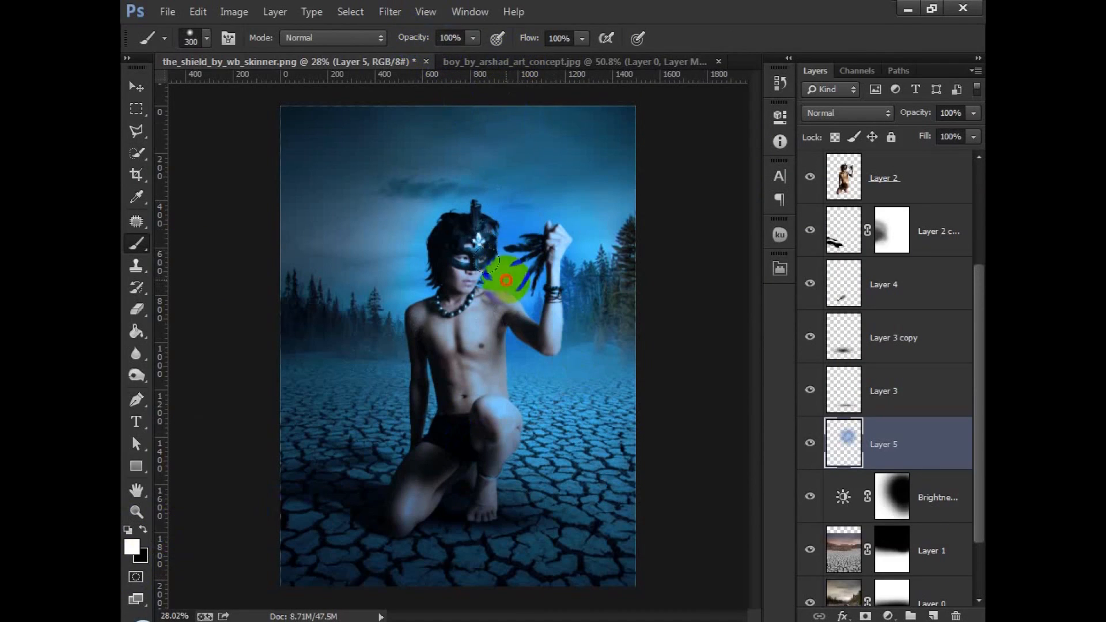
pyautogui.click(603, 345)
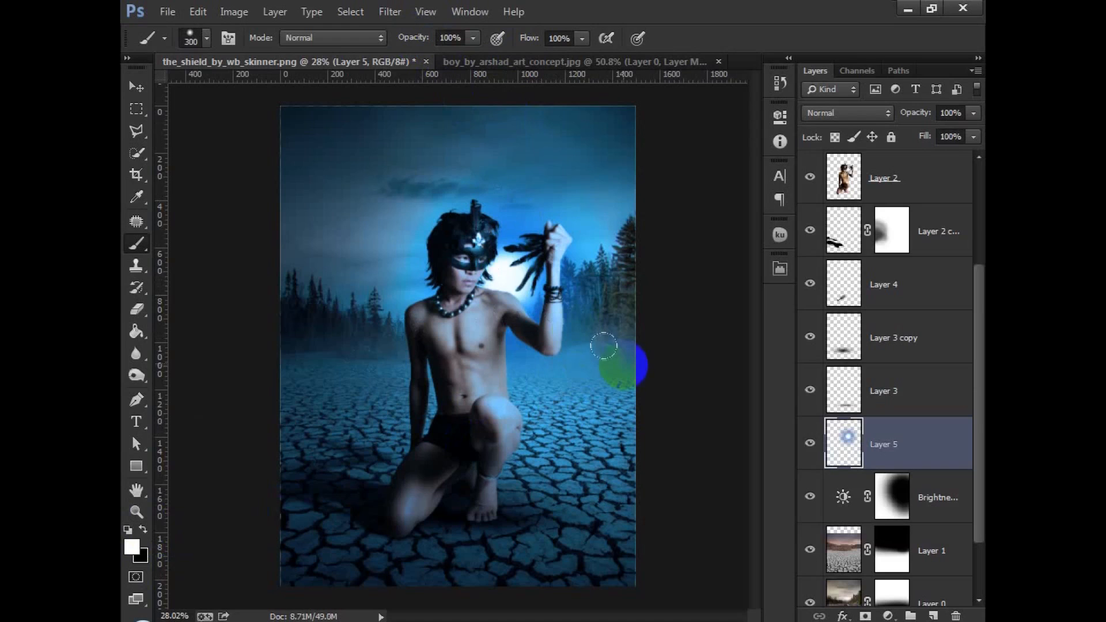
pyautogui.click(846, 113)
pyautogui.click(834, 262)
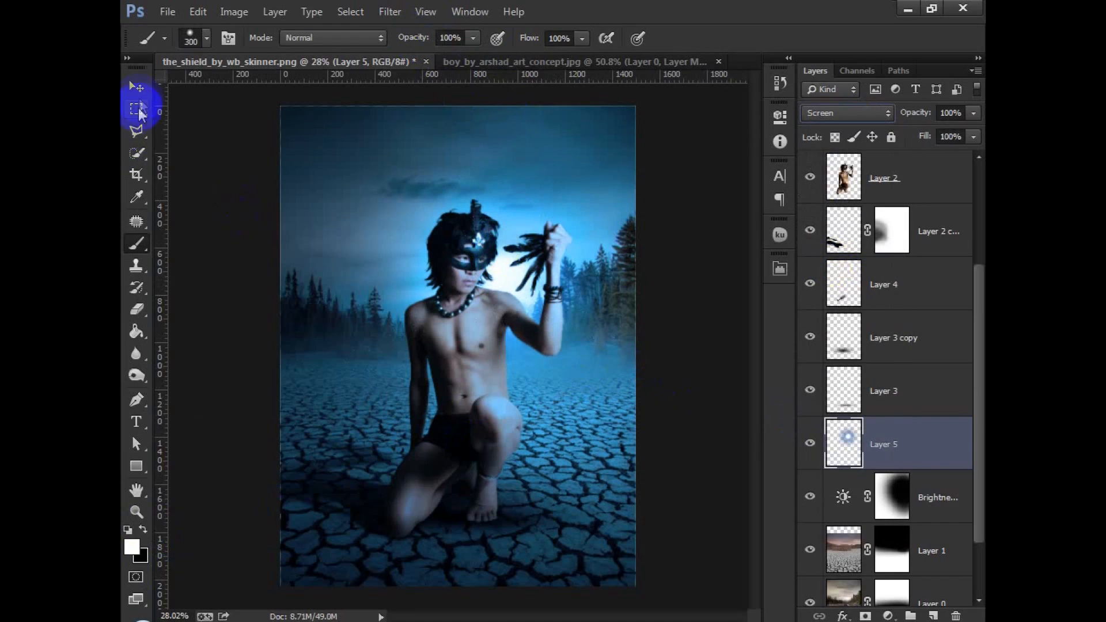
# Enlarge the blue glow on Layer 5 to about 155% behind the boy and lower the layer's opacity to 74%
pyautogui.click(137, 86)
pyautogui.hotkey('ctrl', 't')
pyautogui.moveTo(630, 409); pyautogui.dragTo(683, 462)
pyautogui.moveTo(587, 393)
pyautogui.mouseDown()
pyautogui.moveTo(588, 418)
pyautogui.moveTo(584, 398)
pyautogui.mouseUp()
pyautogui.moveTo(673, 123); pyautogui.dragTo(690, 108)
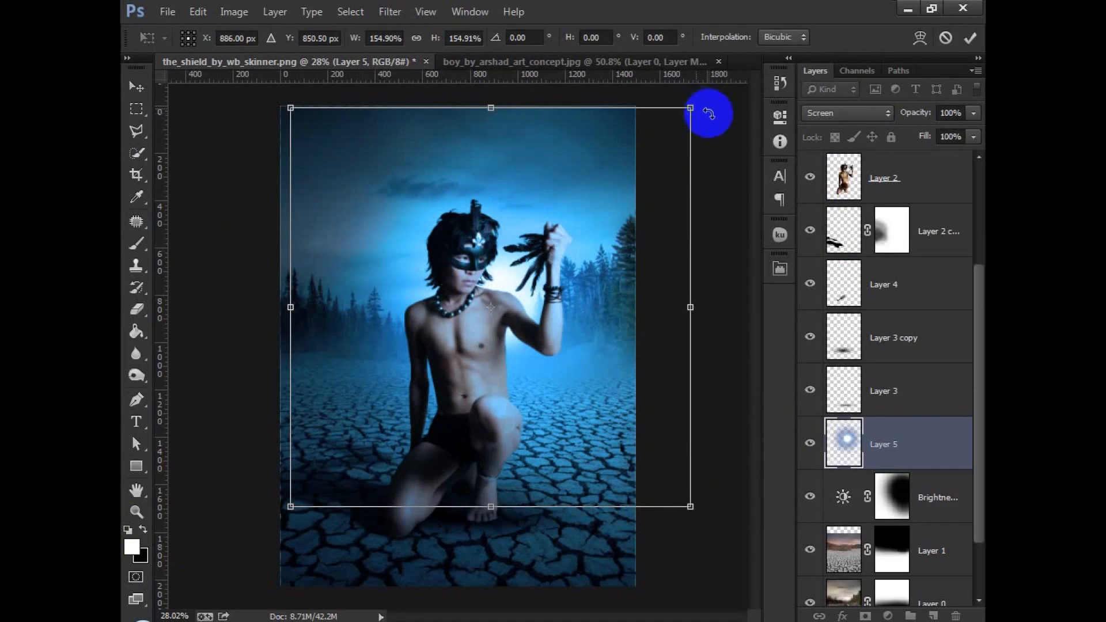
pyautogui.press('Return')
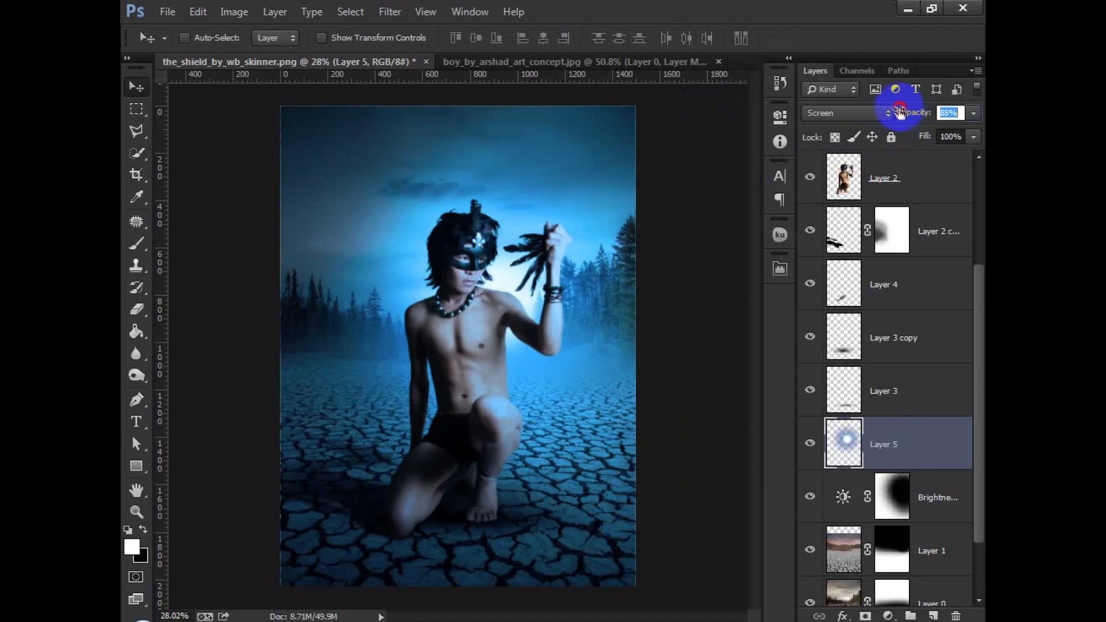
# Place the lens flare image named 1 from the desktop into the composition above the Photo Filter layer
pyautogui.scroll(3, 898, 235)
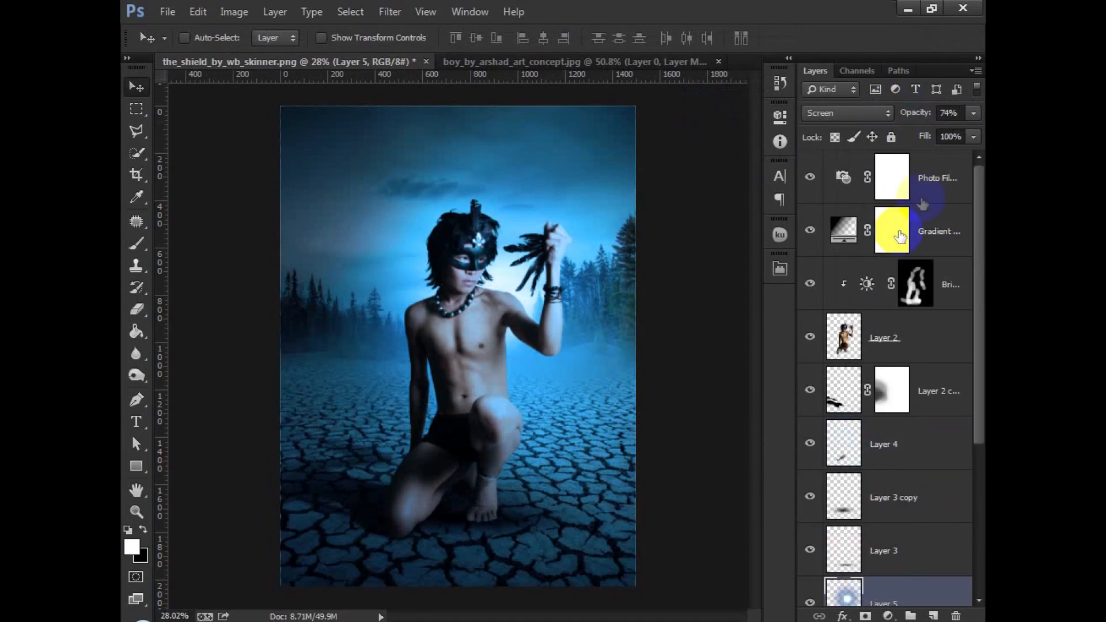
pyautogui.click(927, 179)
pyautogui.click(906, 9)
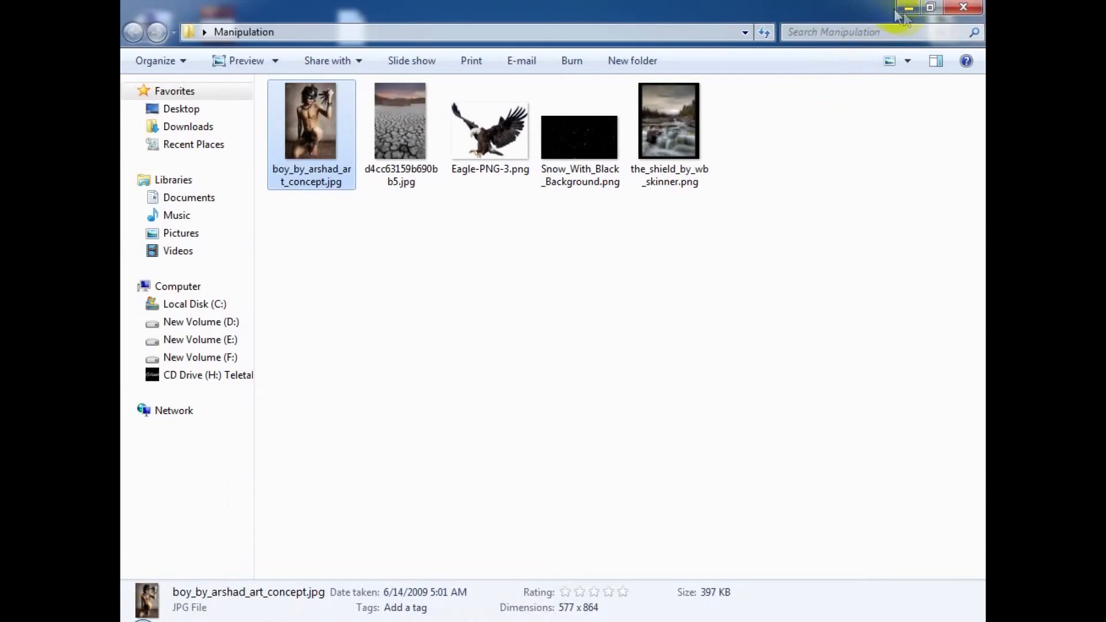
pyautogui.click(905, 8)
pyautogui.moveTo(161, 474); pyautogui.dragTo(610, 271)
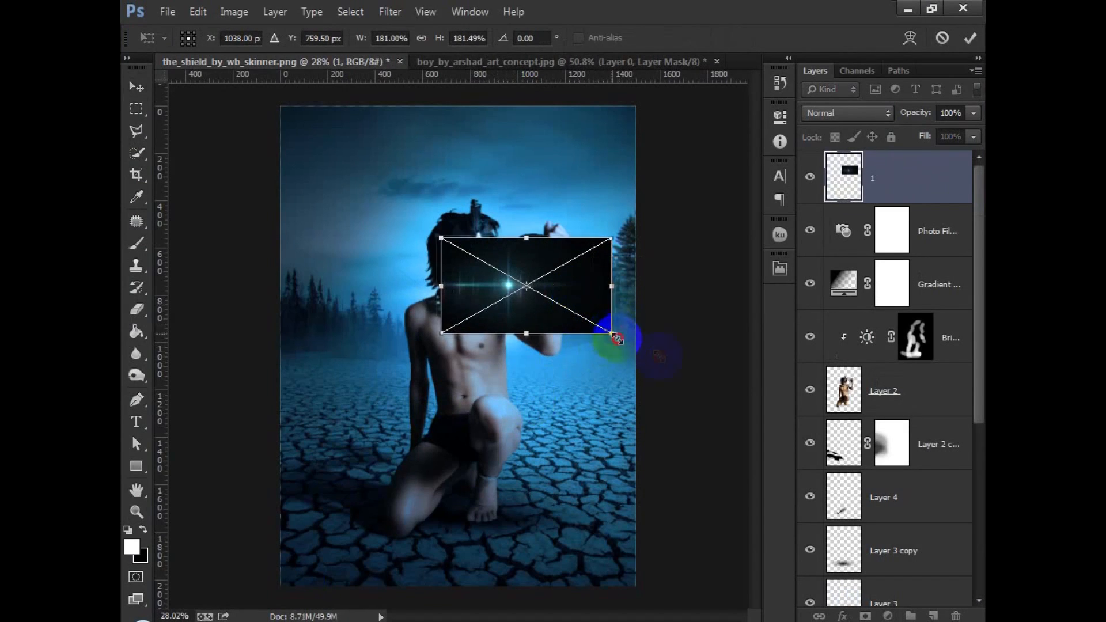
# Scale the placed flare to about 280% over the boy's raised shoulder and set its blend mode to Screen
pyautogui.moveTo(617, 339); pyautogui.dragTo(665, 351)
pyautogui.click(815, 114)
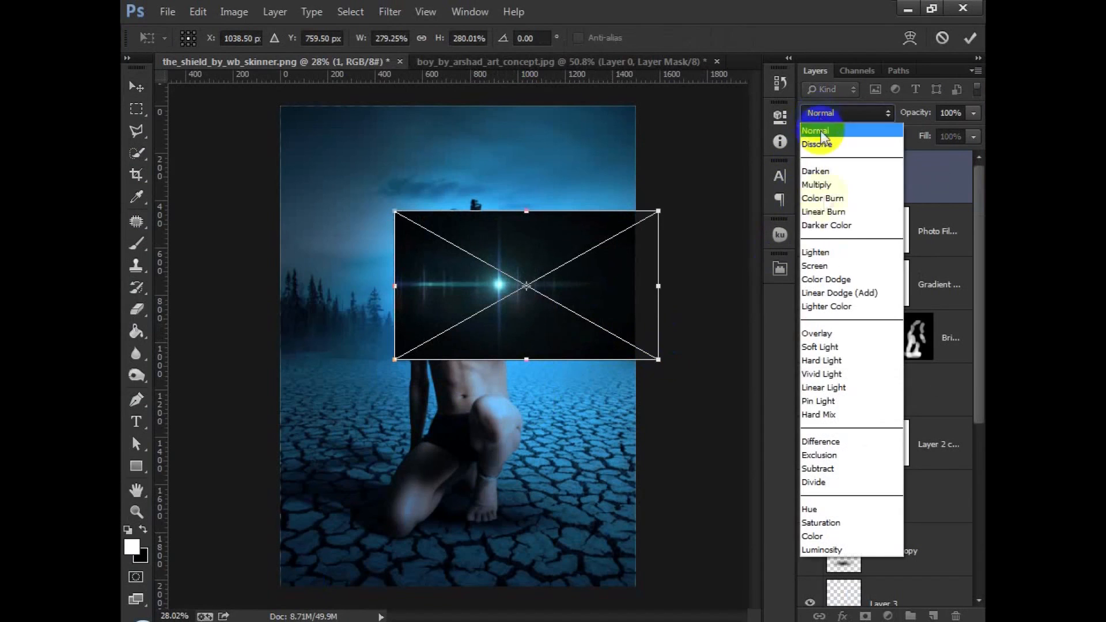
pyautogui.click(828, 266)
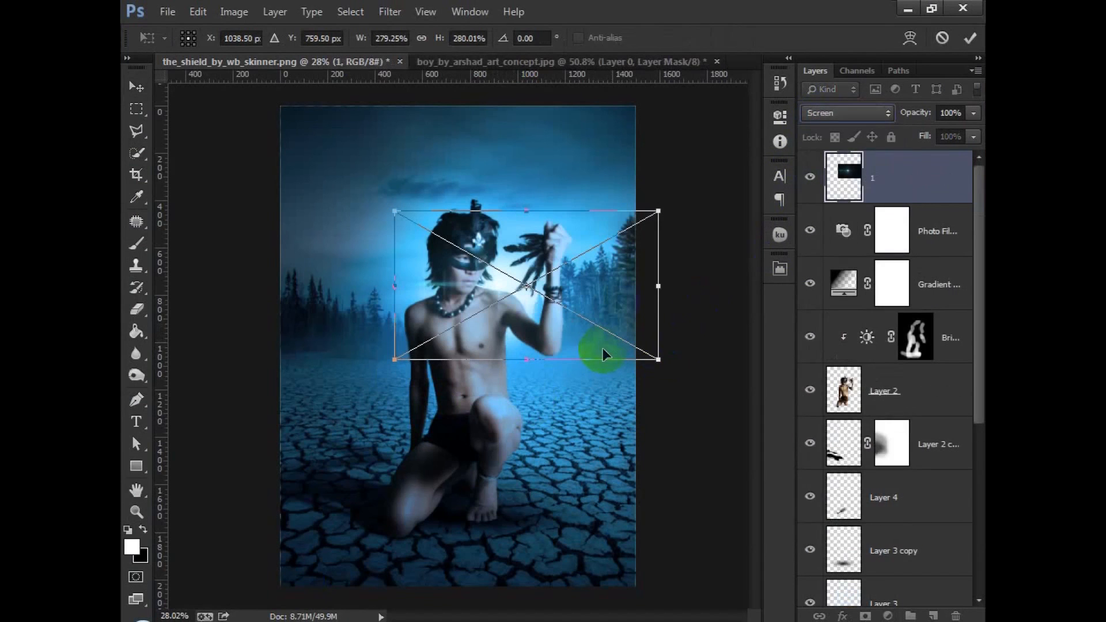
pyautogui.click(970, 39)
pyautogui.scroll(8, 562, 281)
pyautogui.moveTo(470, 292)
pyautogui.mouseDown()
pyautogui.moveTo(462, 318)
pyautogui.moveTo(457, 309)
pyautogui.mouseUp()
# Trace a Pen path on Layer 2 from the boy's neck along the raised shoulder and upper arm to the elbow crease
pyautogui.scroll(5, 444, 323)
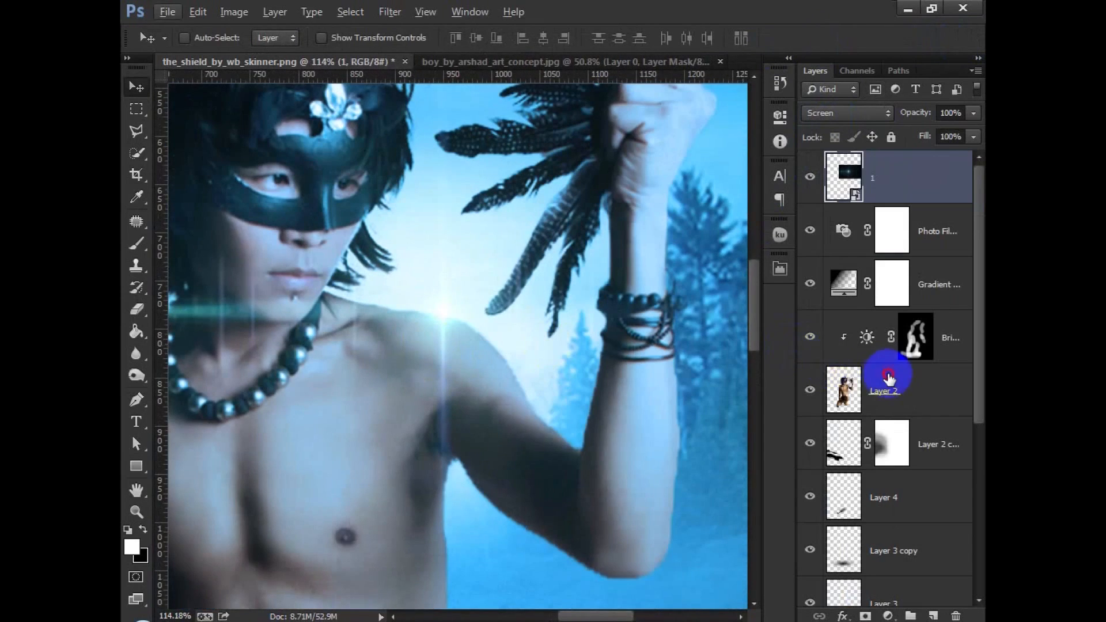
pyautogui.click(889, 378)
pyautogui.scroll(3, 420, 352)
pyautogui.click(136, 399)
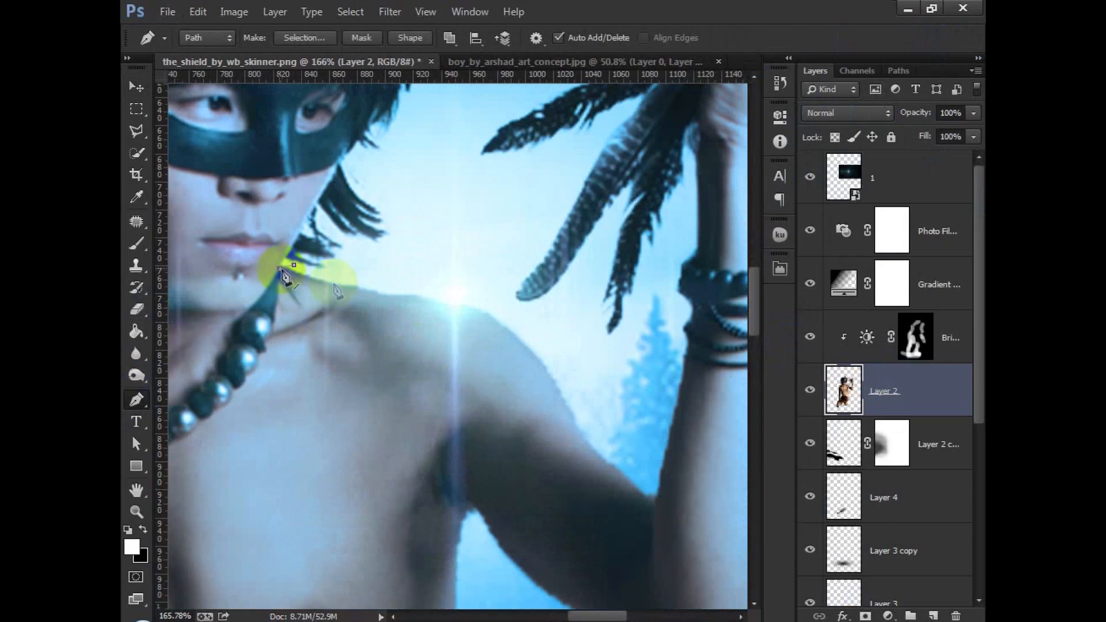
pyautogui.click(422, 299)
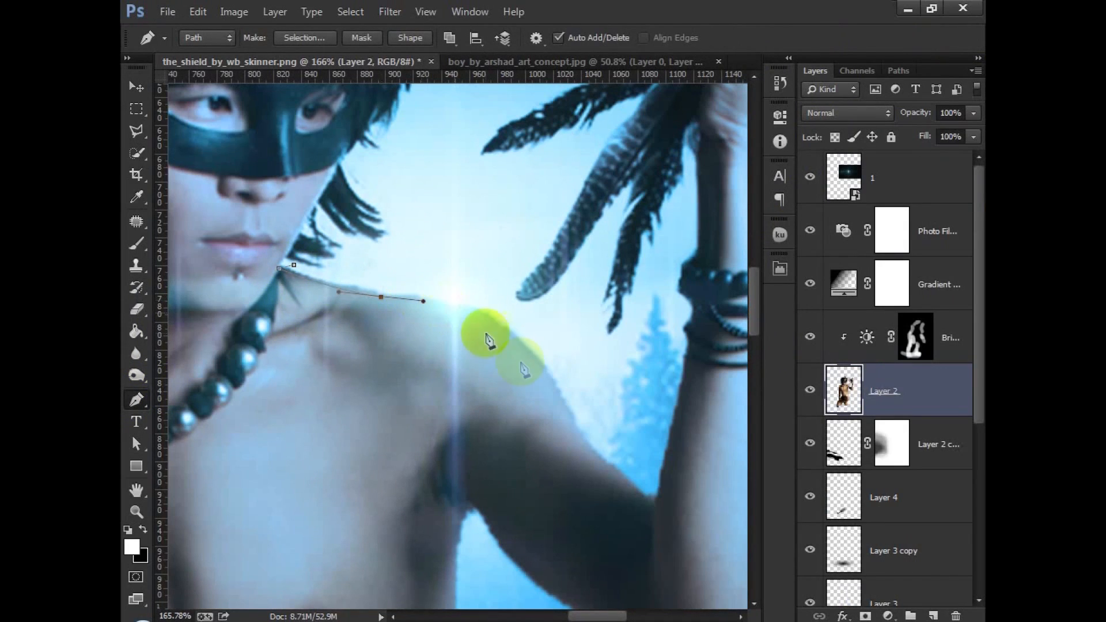
pyautogui.moveTo(569, 417); pyautogui.dragTo(616, 521)
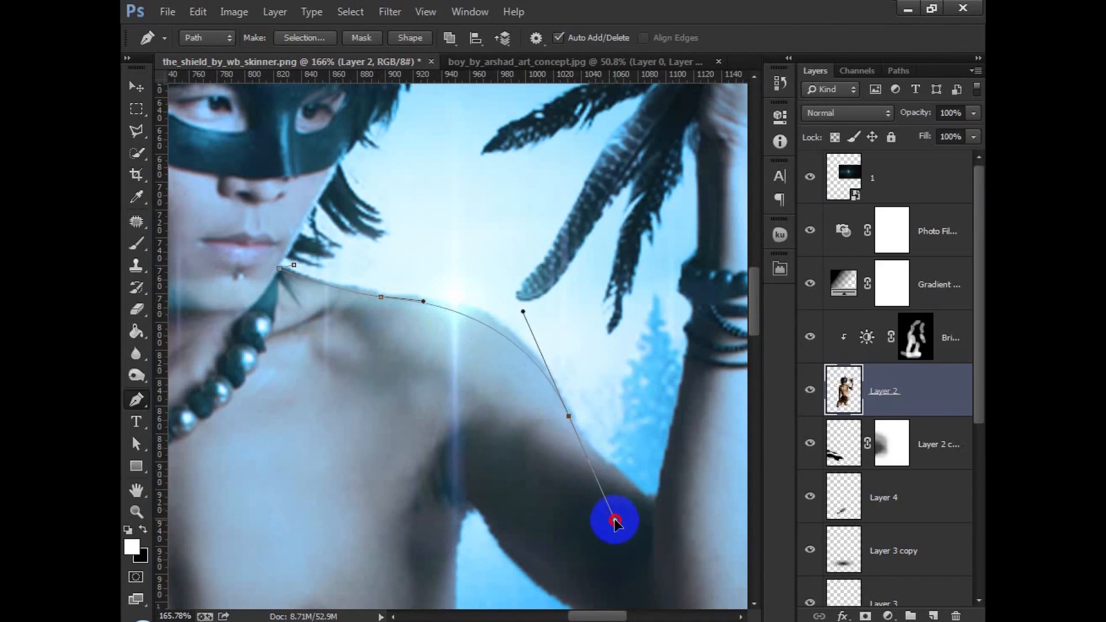
pyautogui.keyDown('alt'); pyautogui.click(570, 417); pyautogui.keyUp('alt')
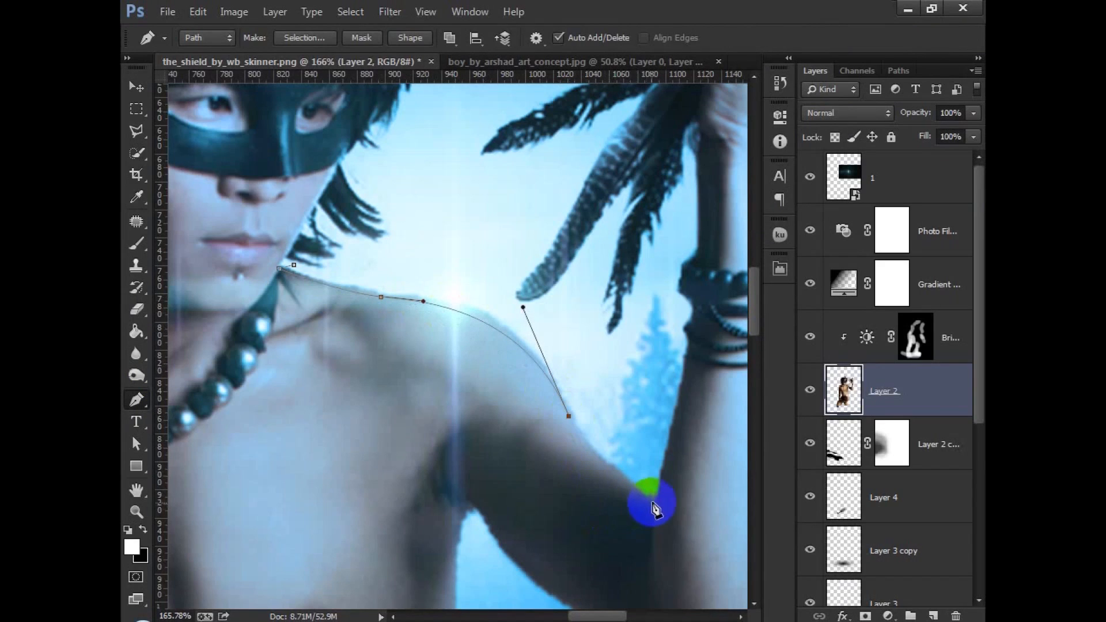
pyautogui.moveTo(732, 558); pyautogui.dragTo(731, 556)
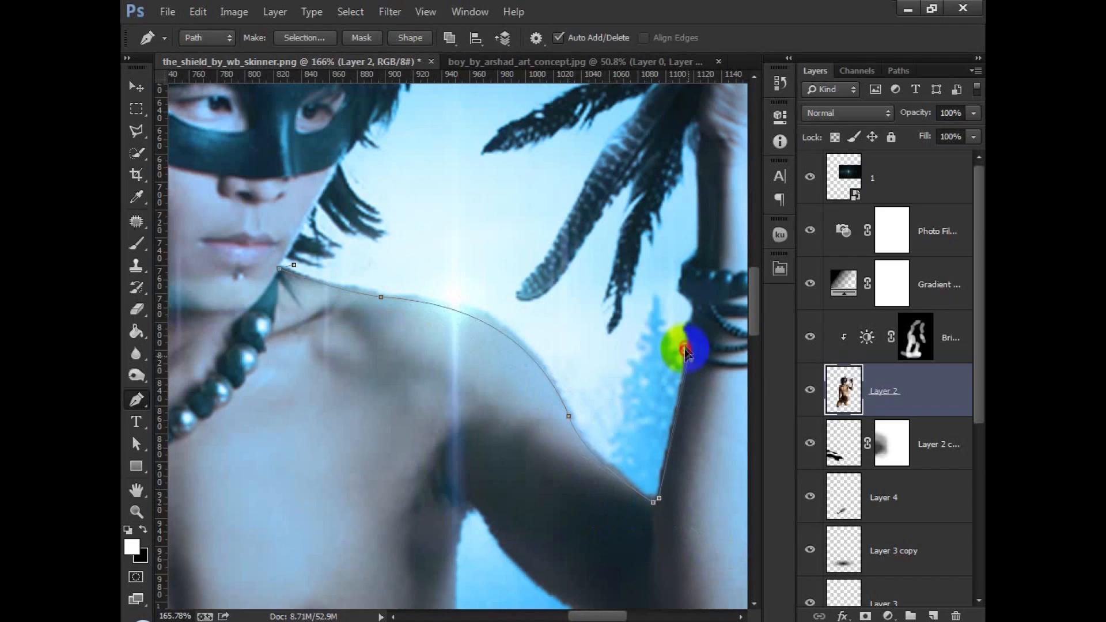
# Close the path through the background above the shoulder and delete the enclosed edge fringe from Layer 2
pyautogui.click(647, 342)
pyautogui.click(541, 326)
pyautogui.click(488, 299)
pyautogui.moveTo(442, 276); pyautogui.dragTo(428, 273)
pyautogui.click(374, 263)
pyautogui.click(294, 265)
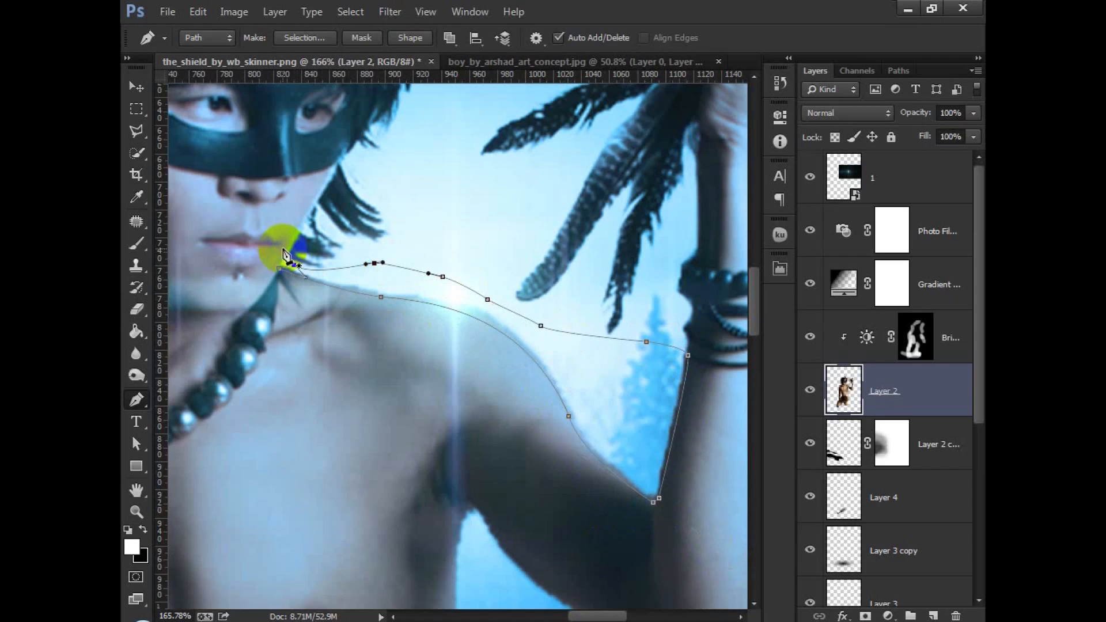
pyautogui.hotkey('ctrl', 'Return')
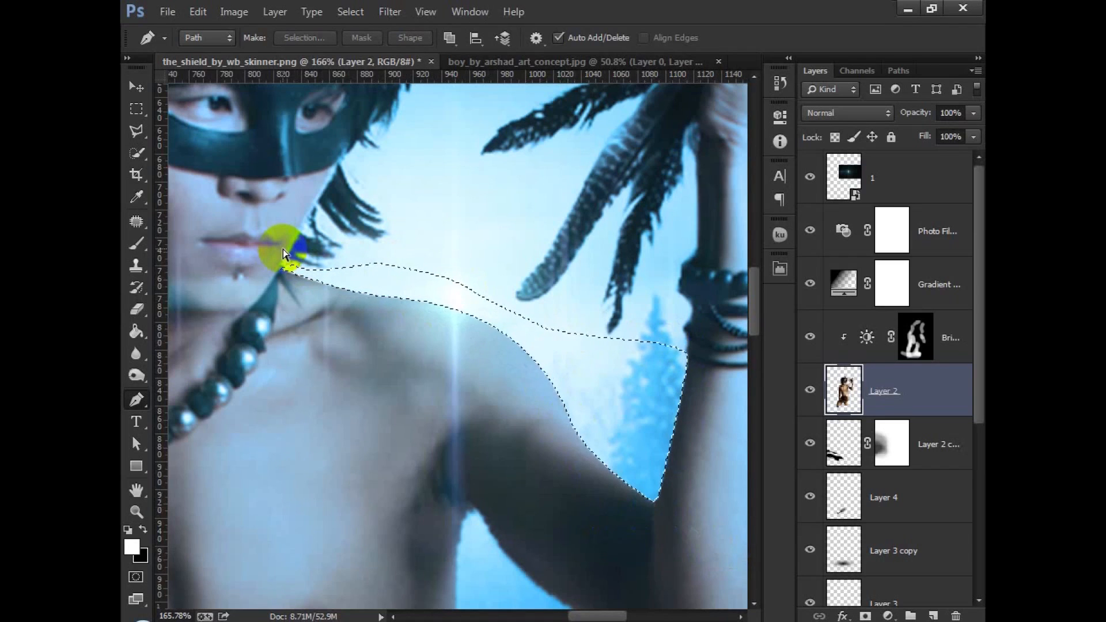
# Trace a new Pen path along the torso's edge from the raised knee up to the armpit
pyautogui.scroll(-2, 291, 255)
pyautogui.scroll(-4, 300, 265)
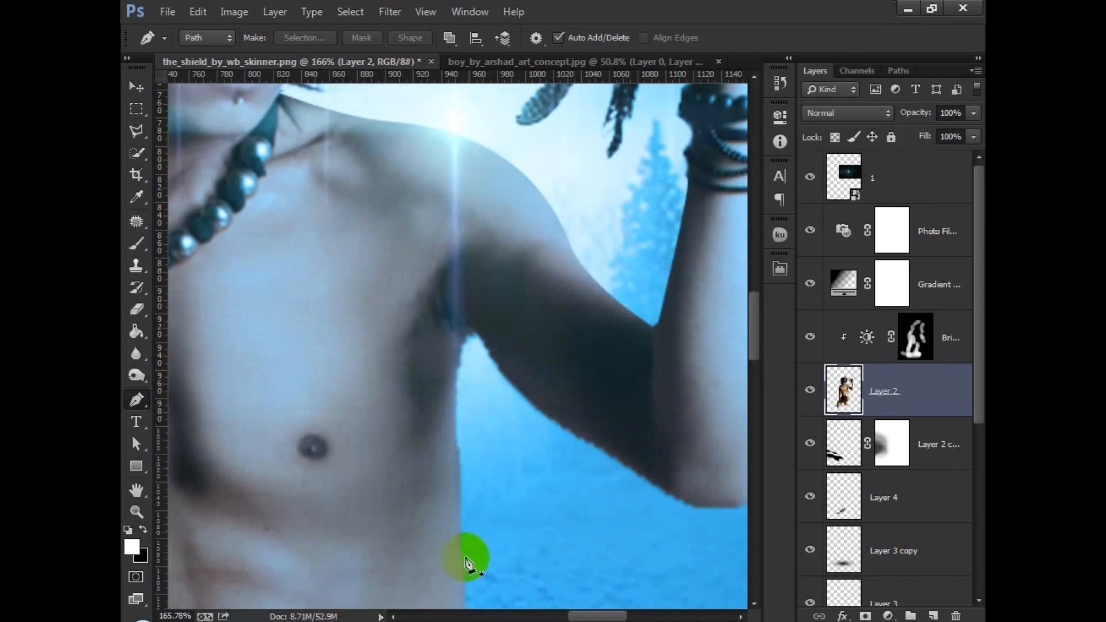
pyautogui.moveTo(462, 536); pyautogui.dragTo(457, 353)
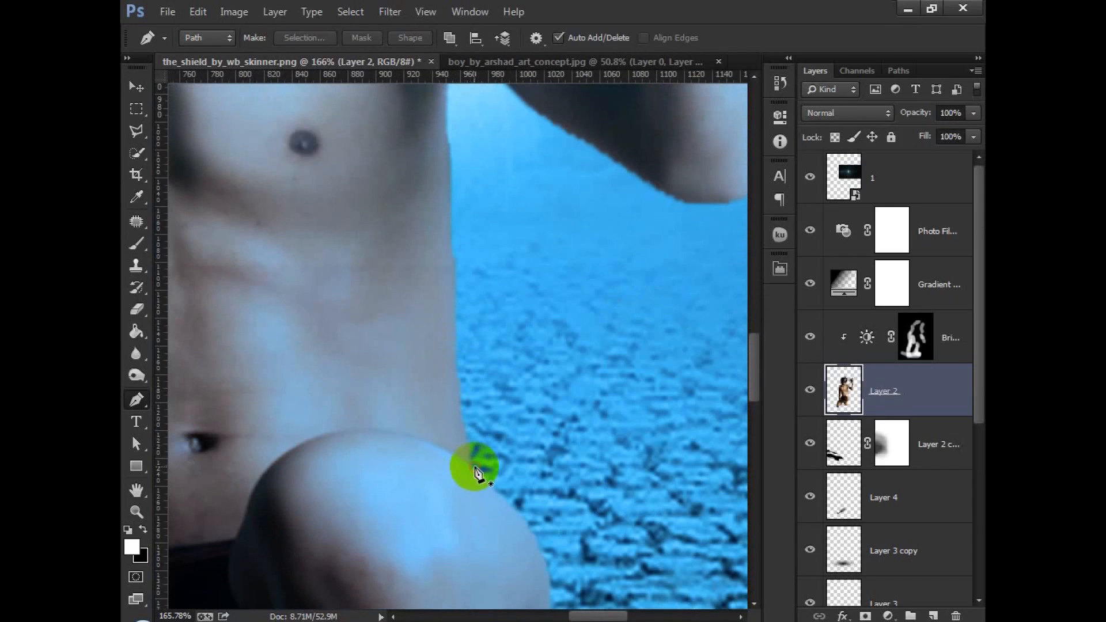
pyautogui.click(468, 464)
pyautogui.click(450, 286)
pyautogui.click(453, 238)
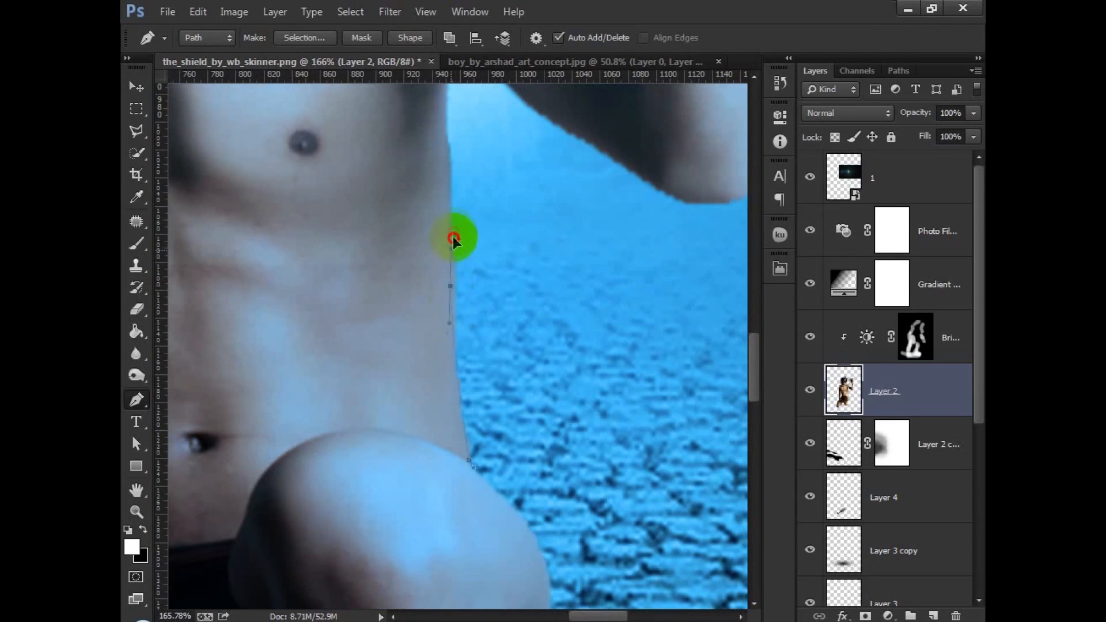
pyautogui.moveTo(448, 219); pyautogui.dragTo(457, 523)
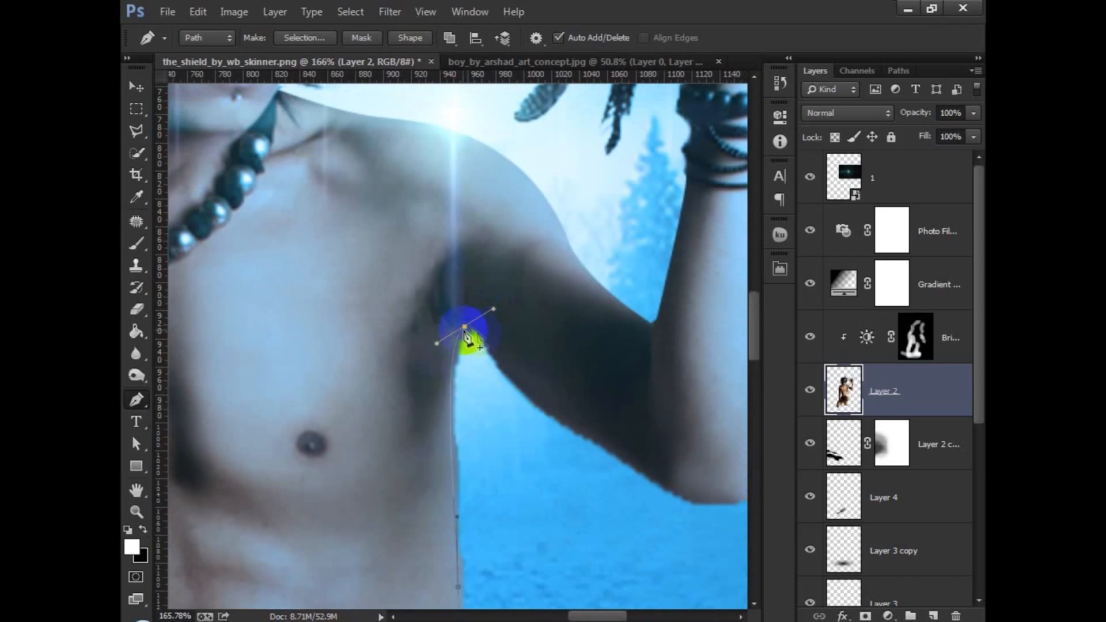
# Continue the path along the raised arm's underside and around the elbow, close it through the background and delete the enclosed fringe
pyautogui.click(571, 425)
pyautogui.click(626, 460)
pyautogui.moveTo(690, 504); pyautogui.dragTo(587, 506)
pyautogui.moveTo(672, 472); pyautogui.dragTo(714, 514)
pyautogui.moveTo(680, 566); pyautogui.dragTo(659, 579)
pyautogui.moveTo(565, 553); pyautogui.dragTo(538, 345)
pyautogui.moveTo(518, 481); pyautogui.dragTo(511, 486)
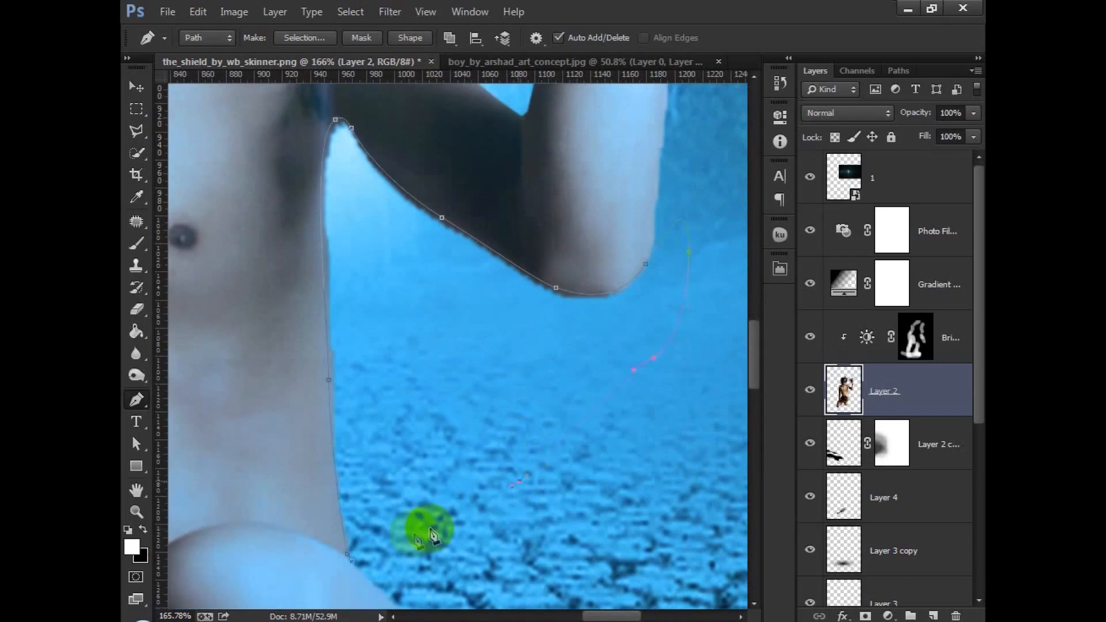
pyautogui.hotkey('ctrl', 'Return')
pyautogui.press('Delete')
pyautogui.hotkey('ctrl', 'd')
# Move the flare layer 1 below the Photo Filter layer and rasterize it
pyautogui.scroll(-4, 241, 526)
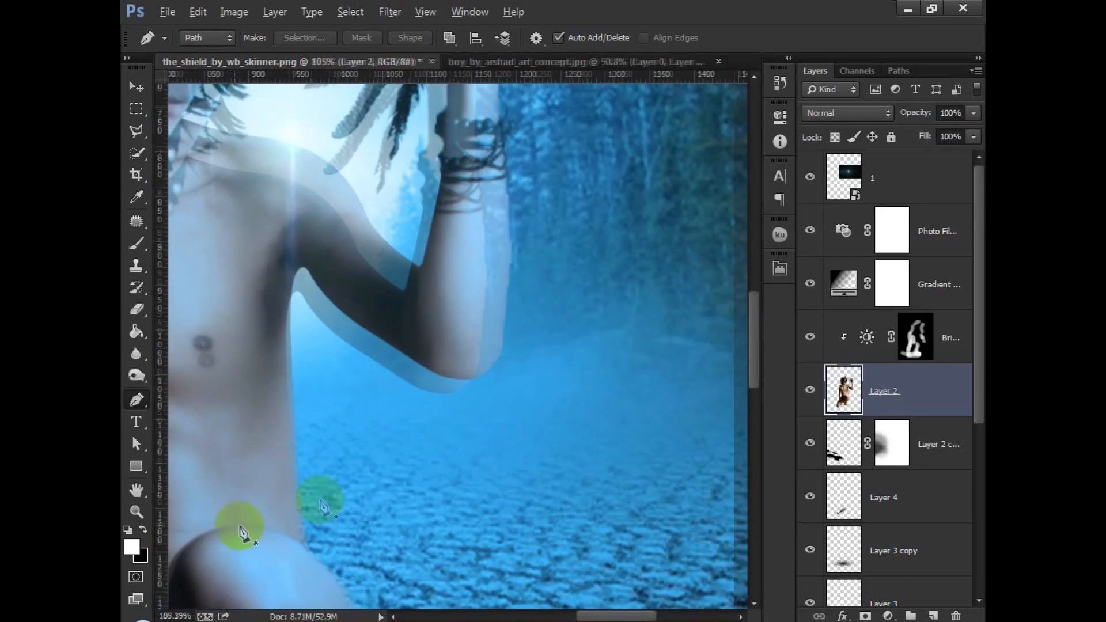
pyautogui.scroll(-10, 240, 532)
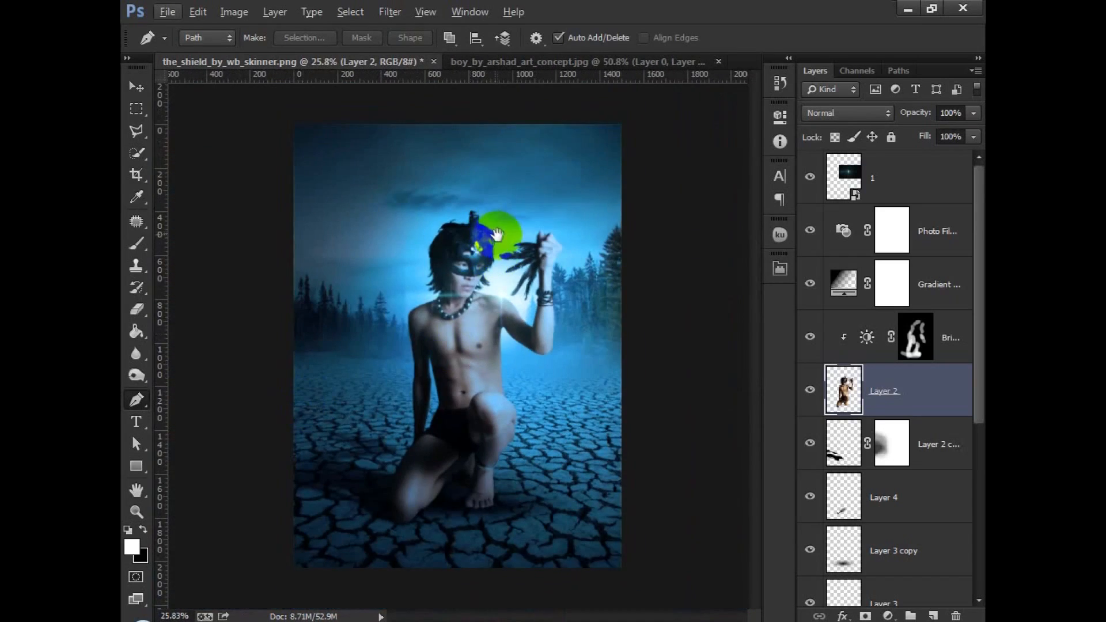
pyautogui.scroll(5, 504, 273)
pyautogui.moveTo(934, 177); pyautogui.dragTo(917, 271)
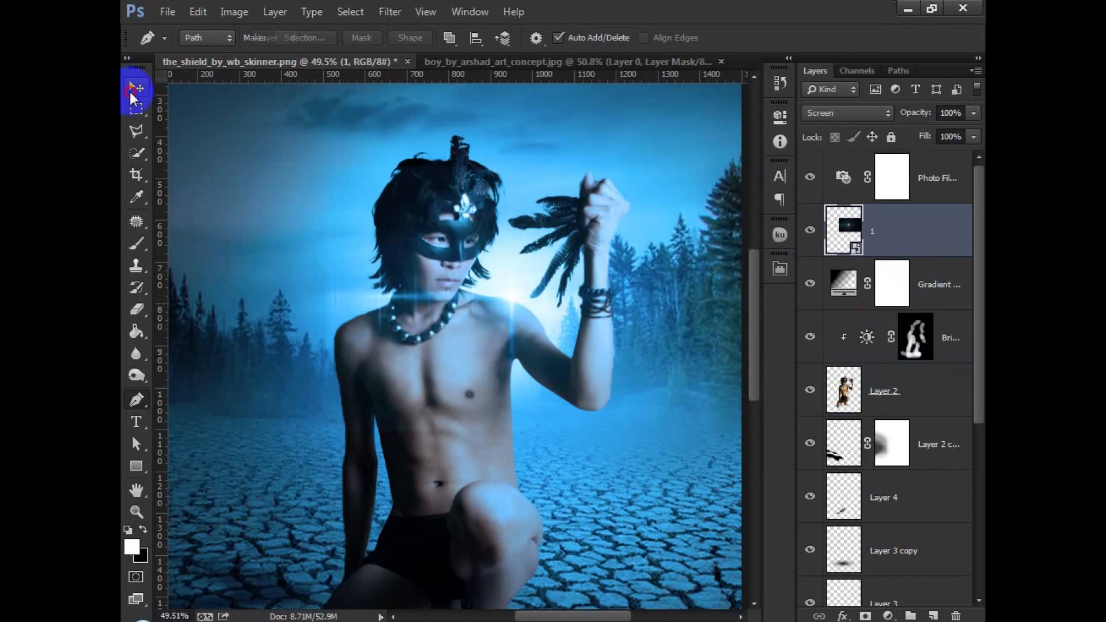
pyautogui.click(134, 89)
pyautogui.scroll(3, 588, 225)
pyautogui.rightClick(933, 224)
pyautogui.click(795, 248)
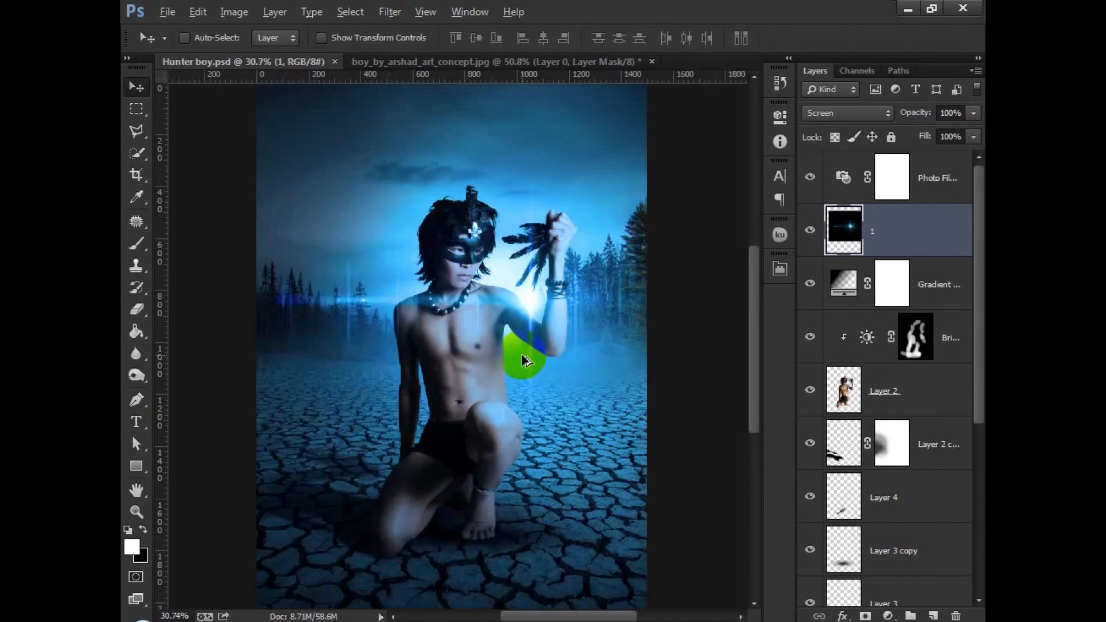
# Duplicate the flare layer, scale the copy to about 45% and position its light beside the boy's lowered-arm shoulder
pyautogui.press('alt')
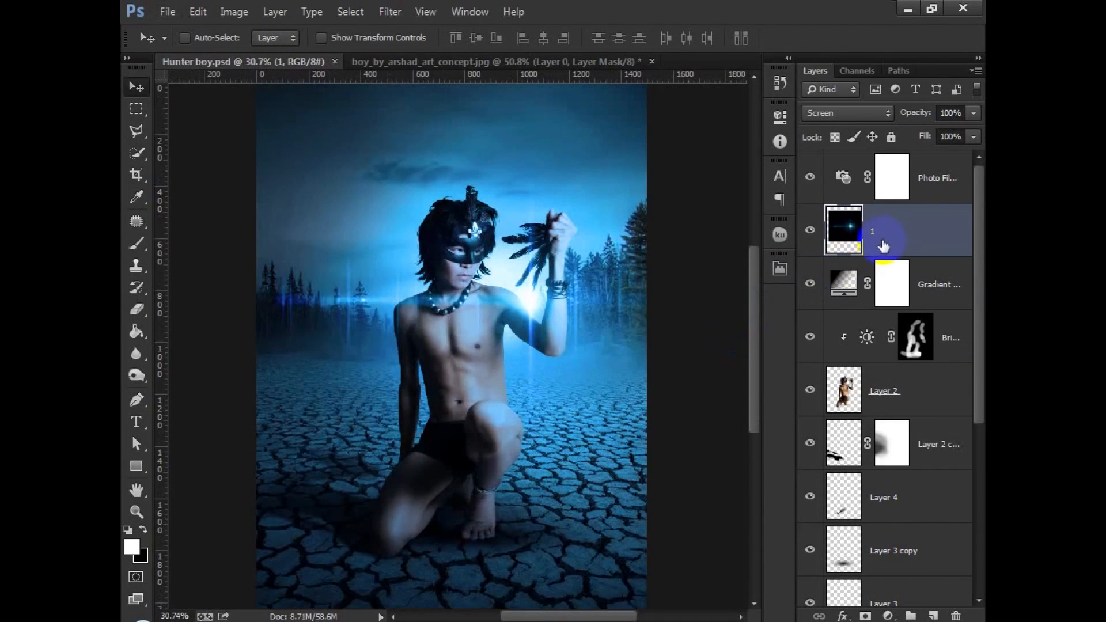
pyautogui.moveTo(883, 246); pyautogui.dragTo(882, 245)
pyautogui.hotkey('ctrl', 't')
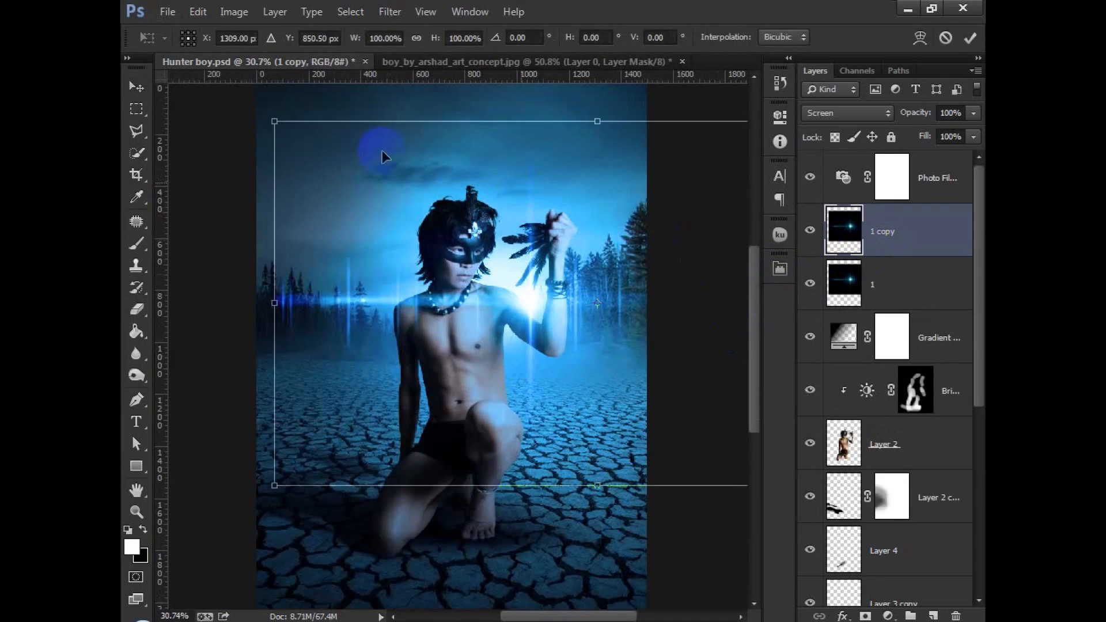
pyautogui.moveTo(276, 120); pyautogui.dragTo(452, 222)
pyautogui.moveTo(589, 285); pyautogui.dragTo(416, 302)
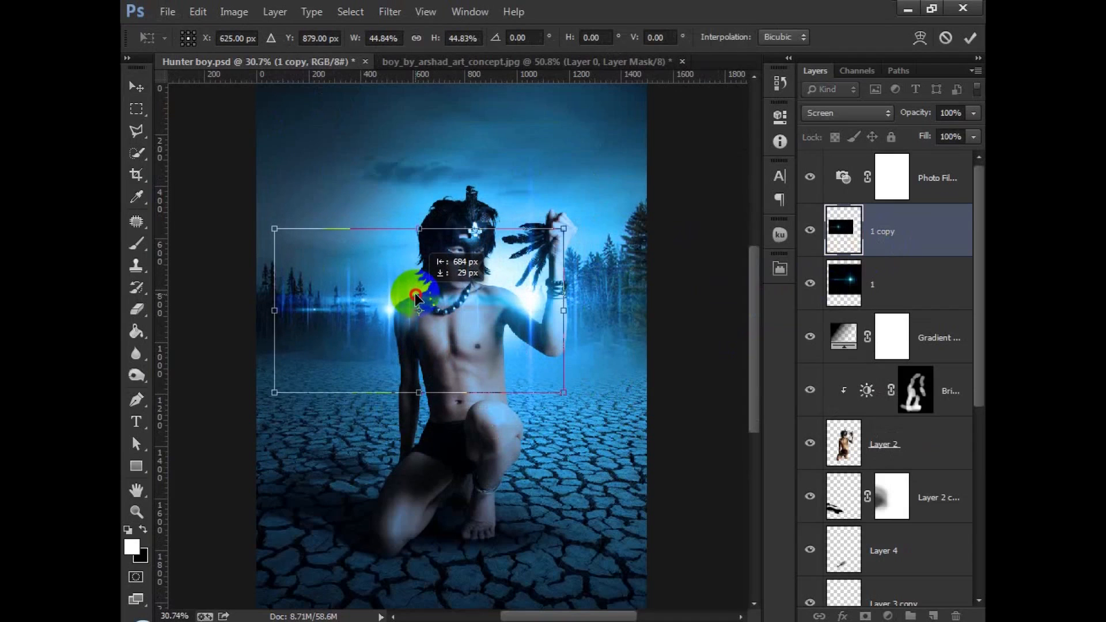
pyautogui.click(967, 39)
# Move the flare copy below the boy's Layer 2 and apply a Gaussian Blur with a 9.8 pixel radius
pyautogui.moveTo(878, 287); pyautogui.dragTo(880, 490)
pyautogui.scroll(3, 445, 324)
pyautogui.moveTo(446, 323); pyautogui.dragTo(354, 81)
pyautogui.click(381, 12)
pyautogui.moveTo(421, 197)
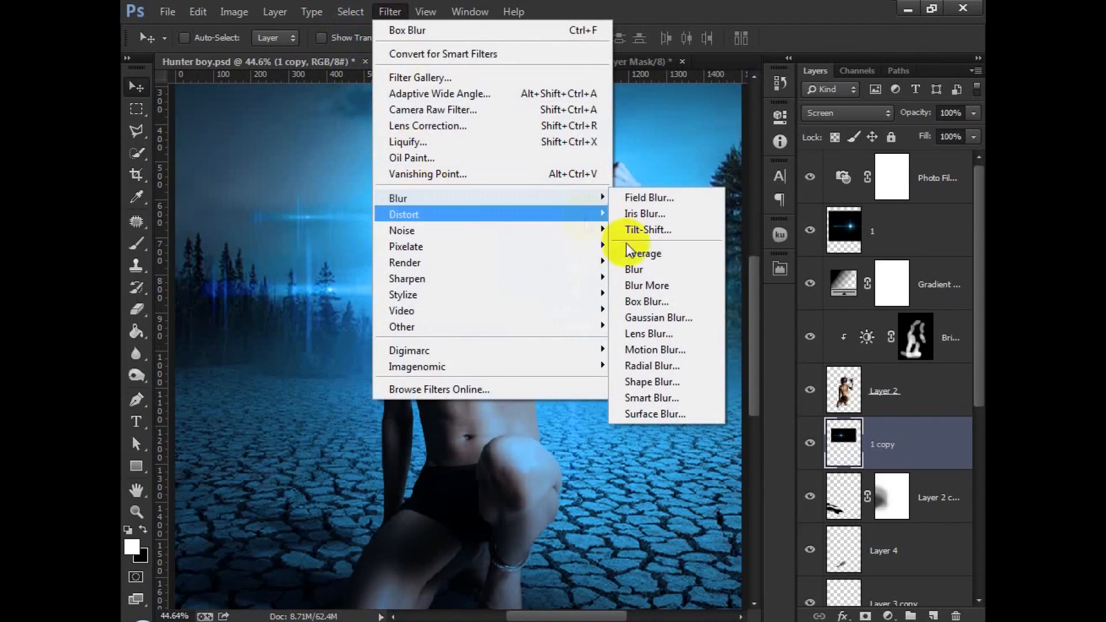
pyautogui.click(656, 321)
pyautogui.moveTo(743, 333); pyautogui.dragTo(739, 331)
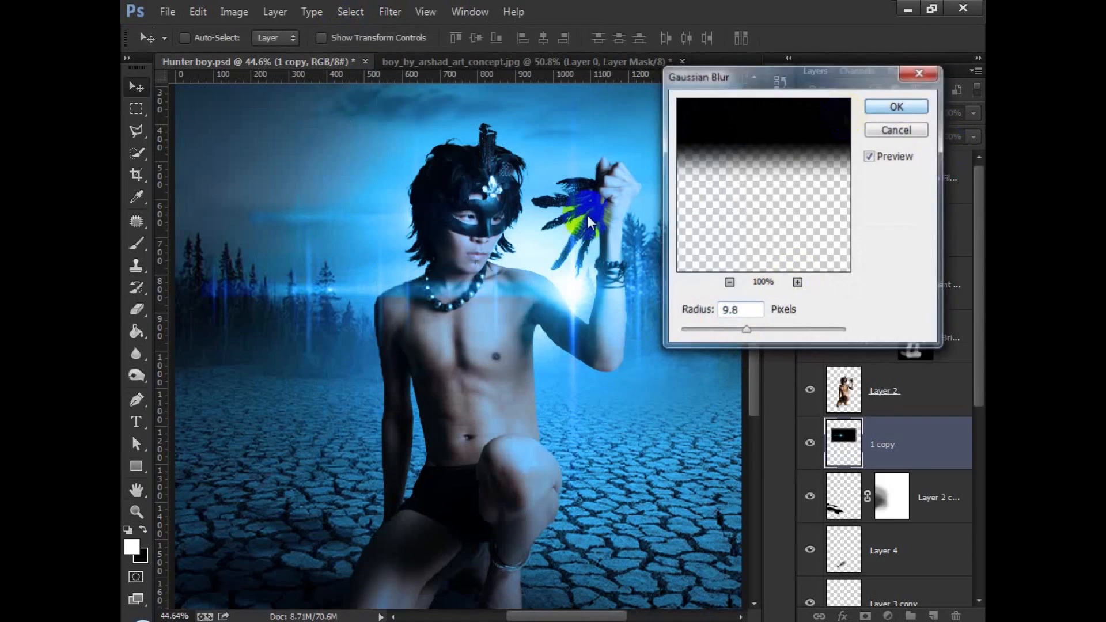
pyautogui.press('Return')
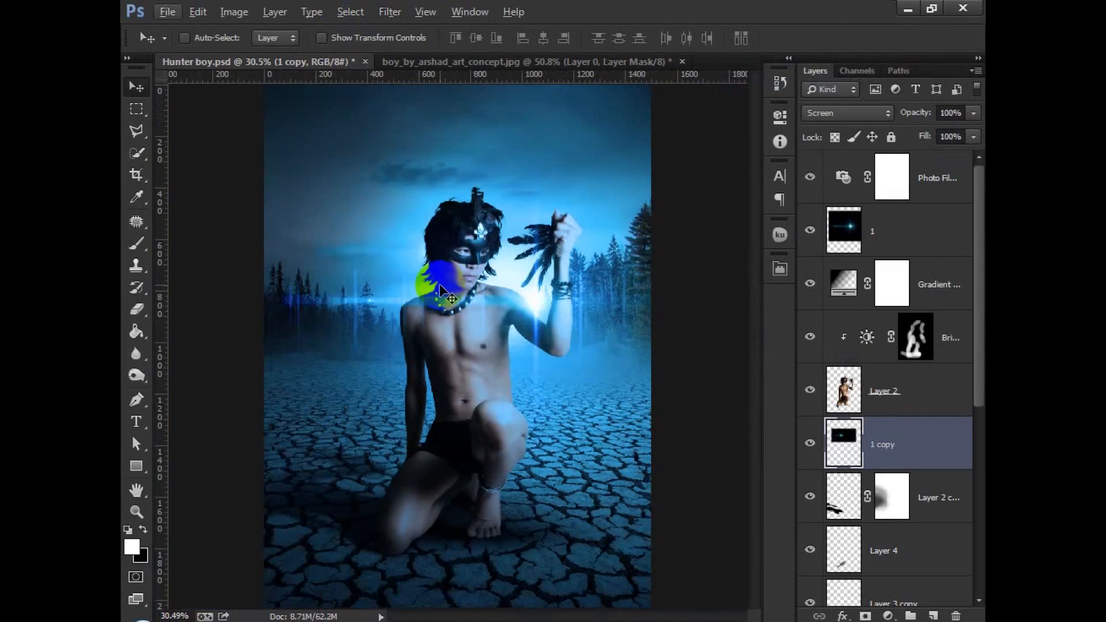
# Enlarge the blurred flare copy to about 197% and position its glow behind the boy's head
pyautogui.hotkey('ctrl', 't')
pyautogui.moveTo(608, 165); pyautogui.dragTo(752, 117)
pyautogui.moveTo(518, 233); pyautogui.dragTo(534, 241)
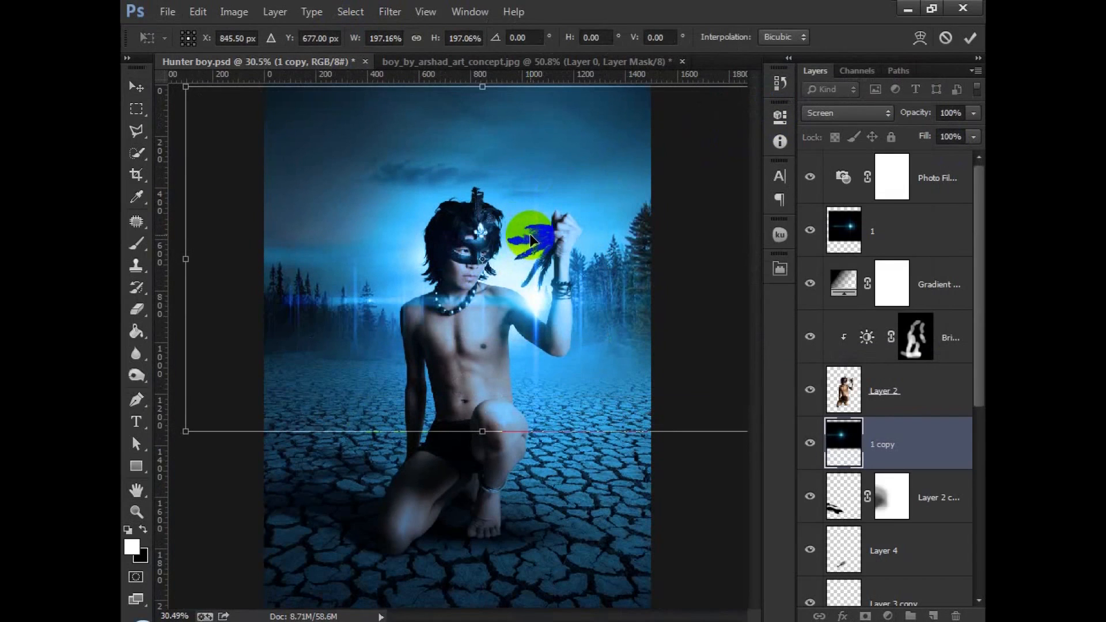
pyautogui.press('Return')
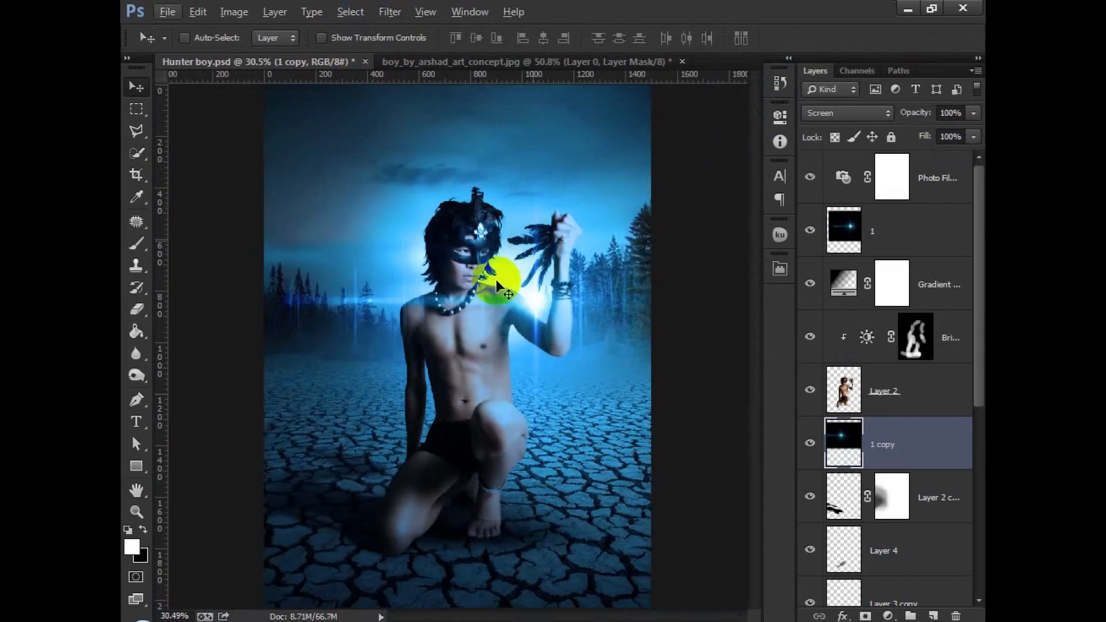
# Select the Photo Filter layer in Hunter boy.psd and close the boy_by_arshad_art_concept.jpg document
pyautogui.click(884, 176)
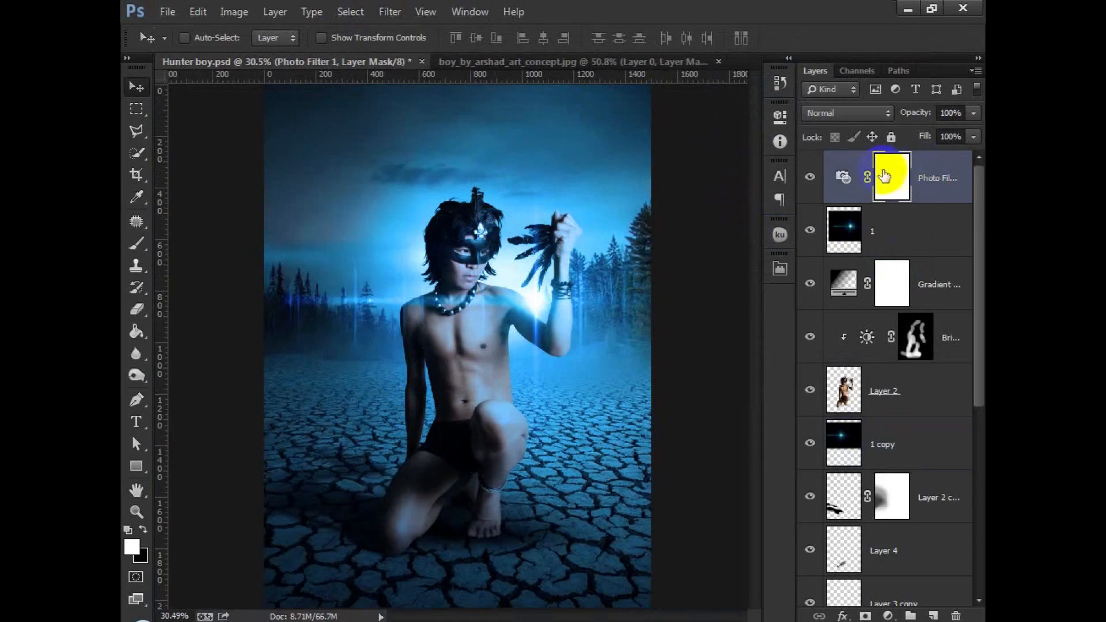
pyautogui.scroll(-1, 611, 337)
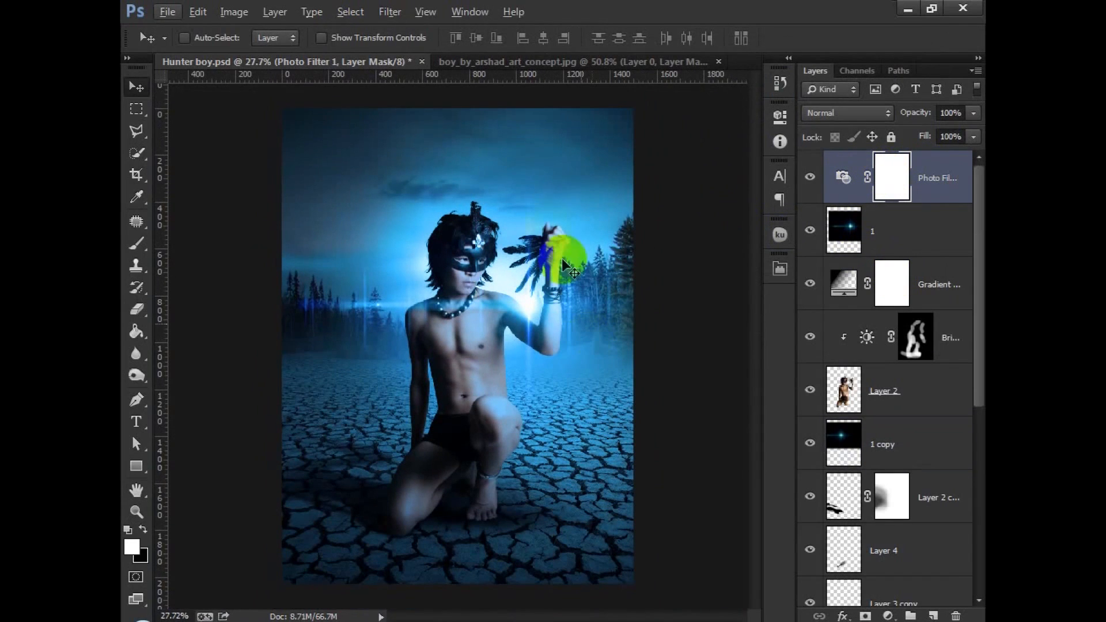
pyautogui.click(554, 62)
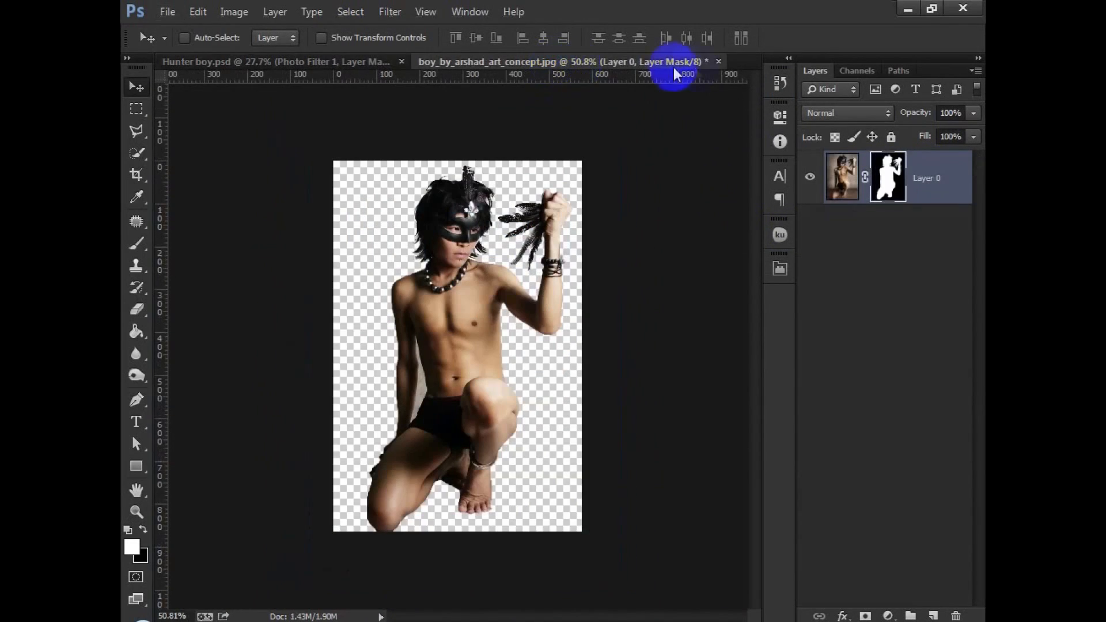
pyautogui.click(718, 61)
pyautogui.click(576, 255)
# Place Eagle-PNG-3.png from the Manipulation folder in Windows Explorer into Hunter boy.psd and flip it horizontally
pyautogui.click(382, 620)
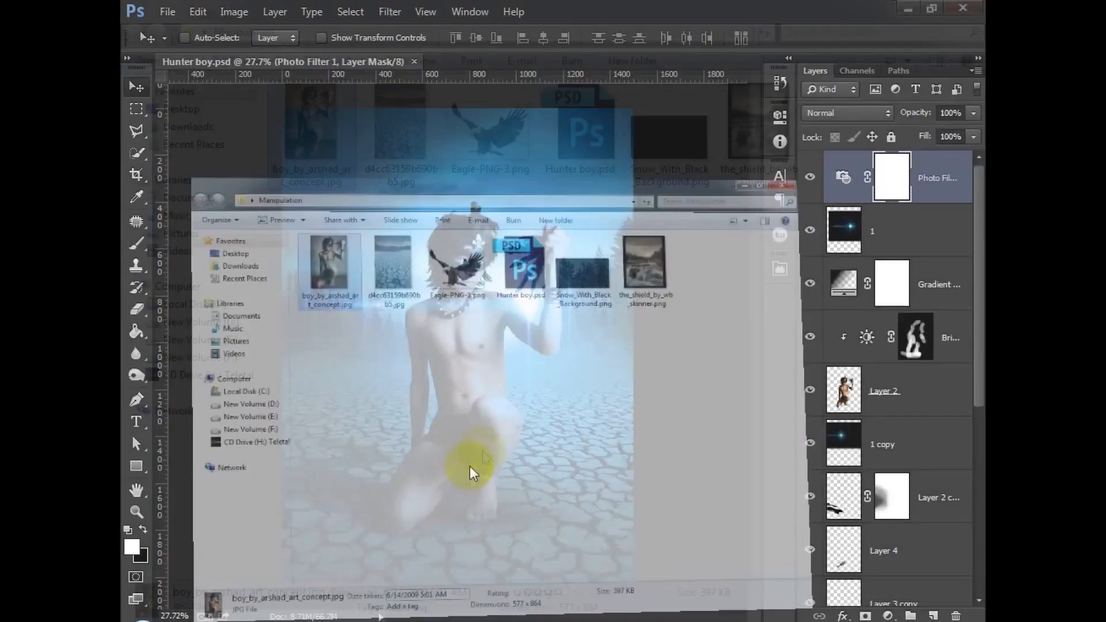
pyautogui.moveTo(474, 147); pyautogui.dragTo(388, 241)
pyautogui.rightClick(415, 300)
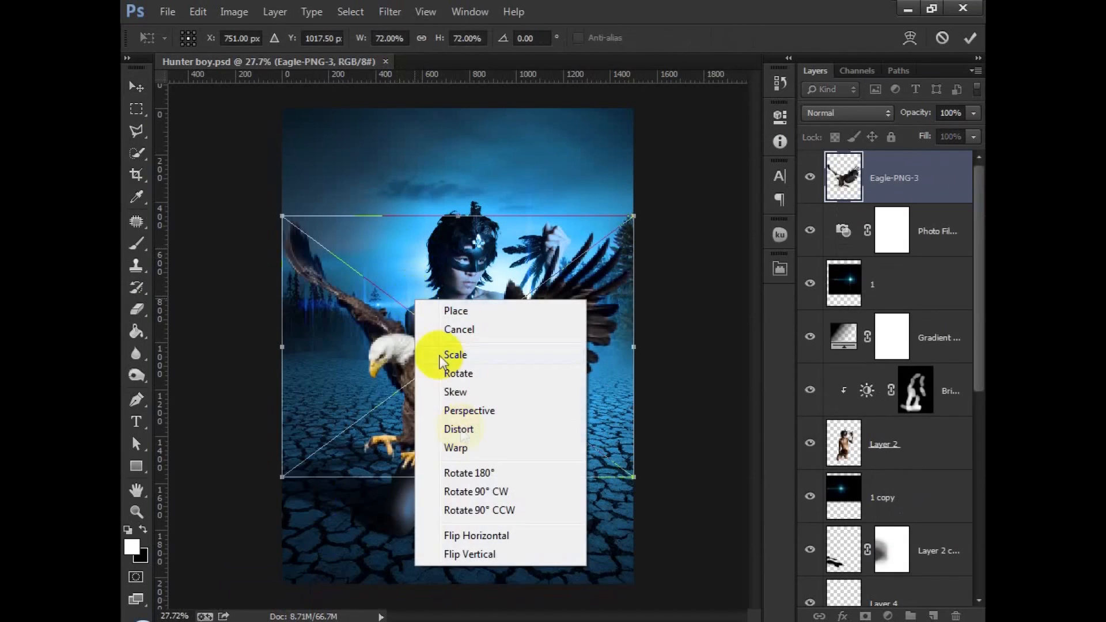
pyautogui.click(483, 537)
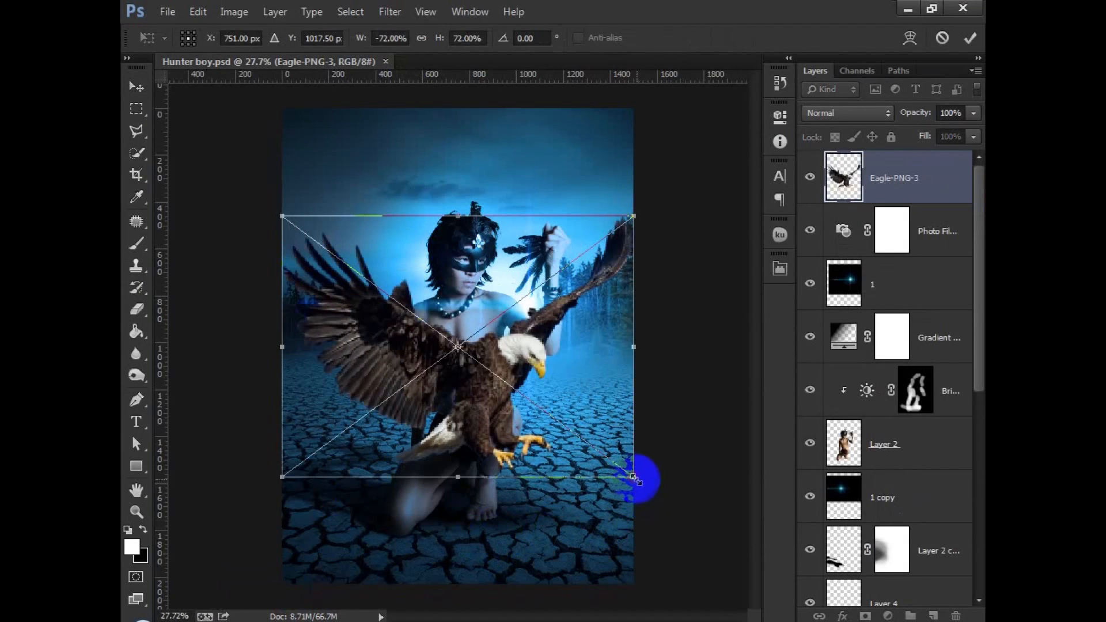
# Scale the eagle to about 28%, position it in the sky over the boy's lowered-arm side, and move its layer below the Gradient Fill layer
pyautogui.moveTo(636, 480); pyautogui.dragTo(438, 238)
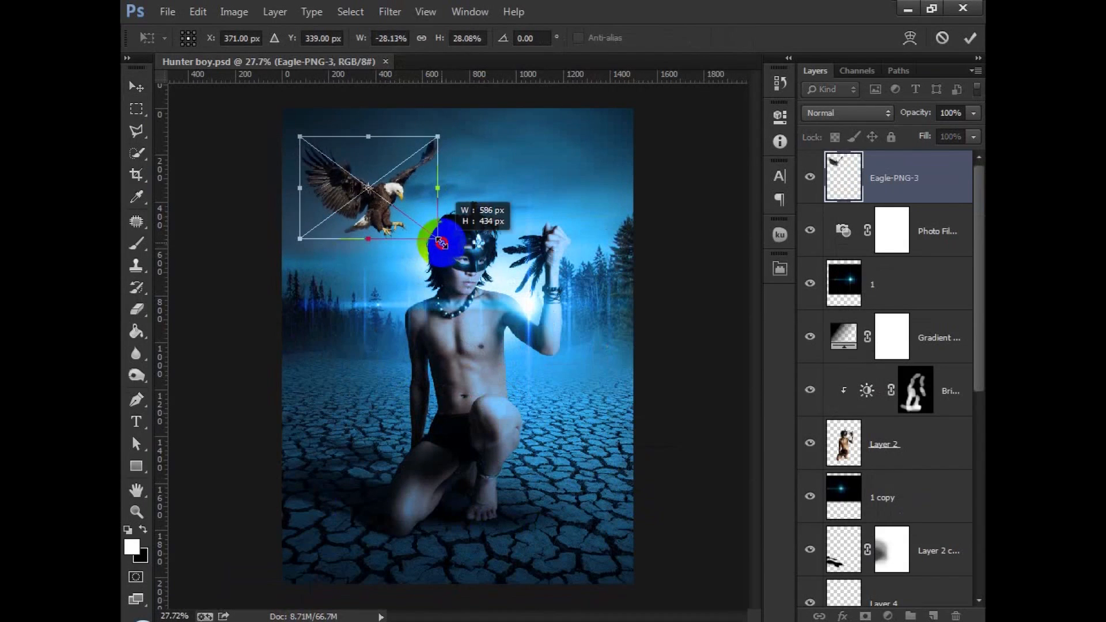
pyautogui.click(970, 38)
pyautogui.moveTo(893, 196); pyautogui.dragTo(870, 374)
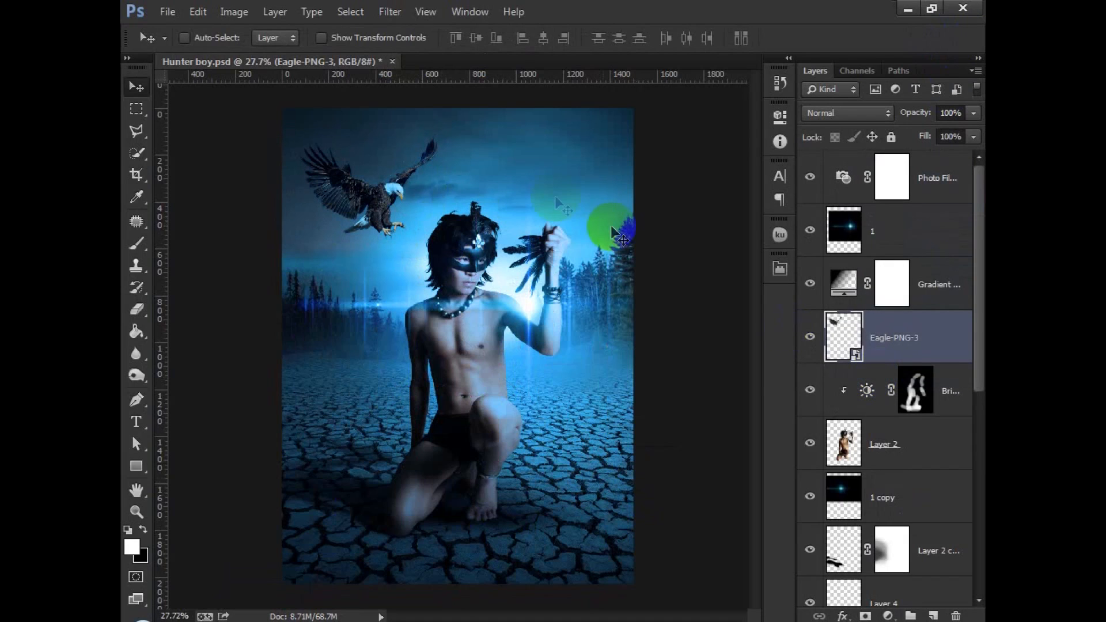
pyautogui.moveTo(473, 165); pyautogui.dragTo(470, 151)
pyautogui.click(942, 400)
pyautogui.scroll(-2, 944, 415)
pyautogui.scroll(2, 942, 431)
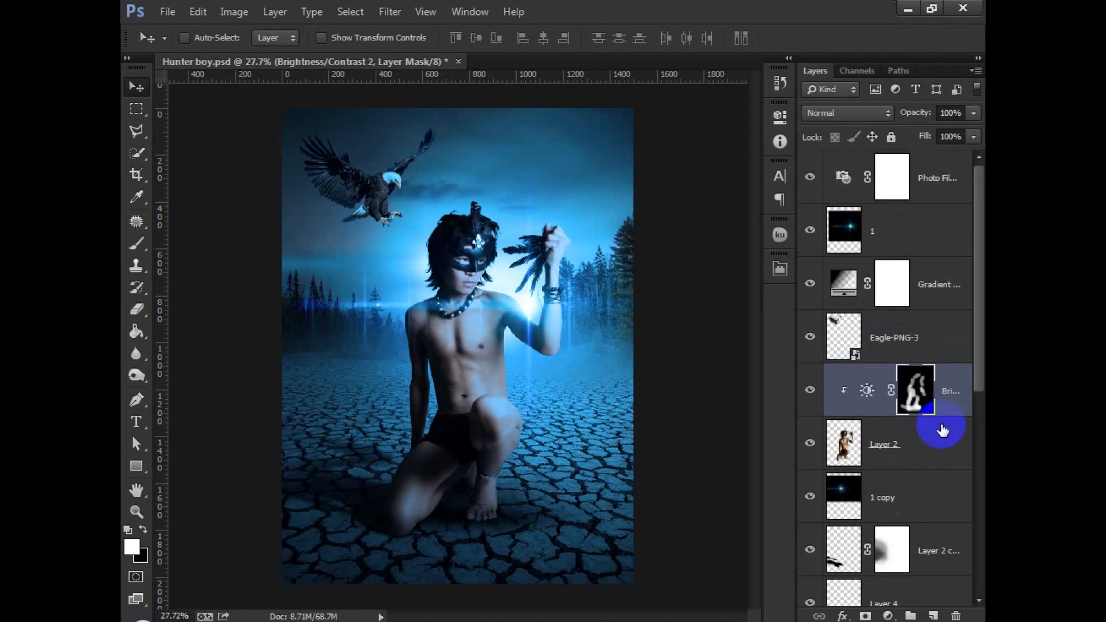
pyautogui.scroll(-1, 901, 429)
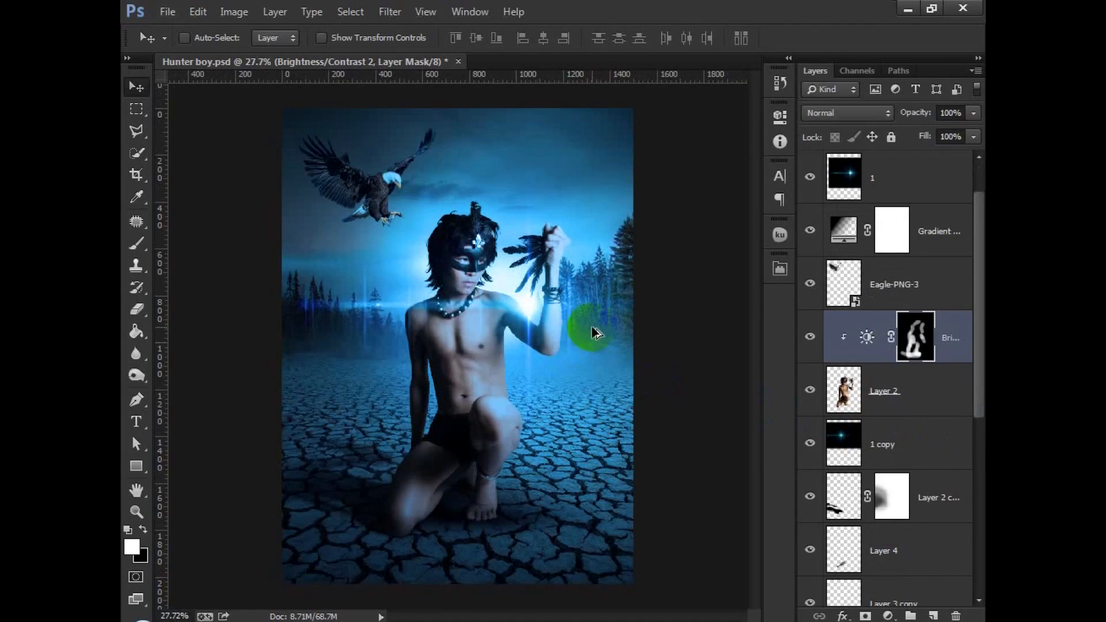
pyautogui.click(968, 319)
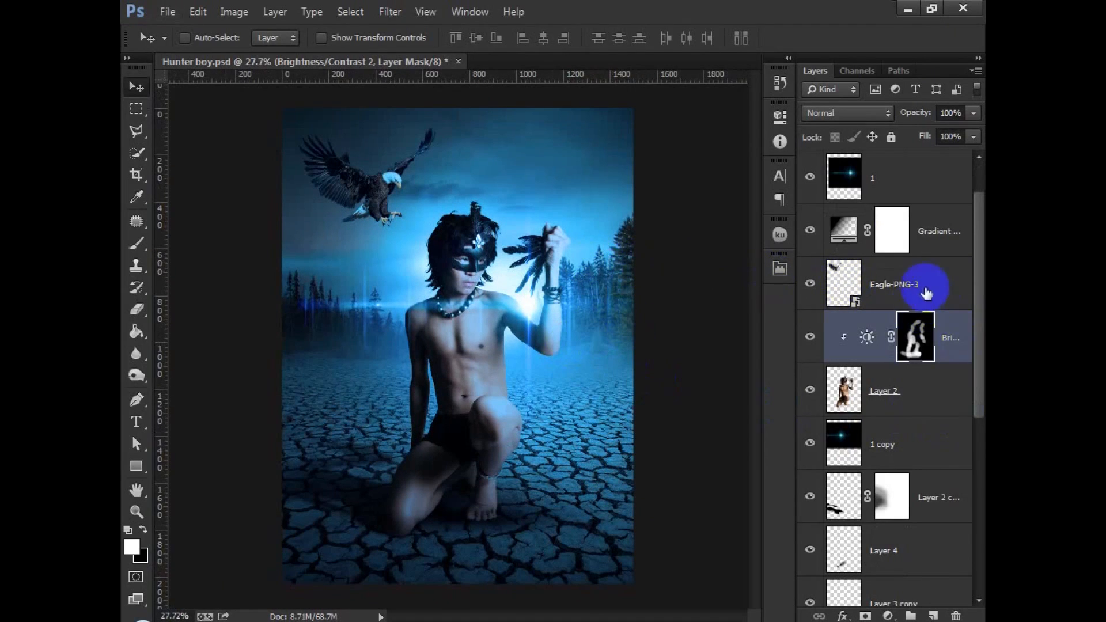
pyautogui.scroll(1, 934, 247)
pyautogui.click(943, 206)
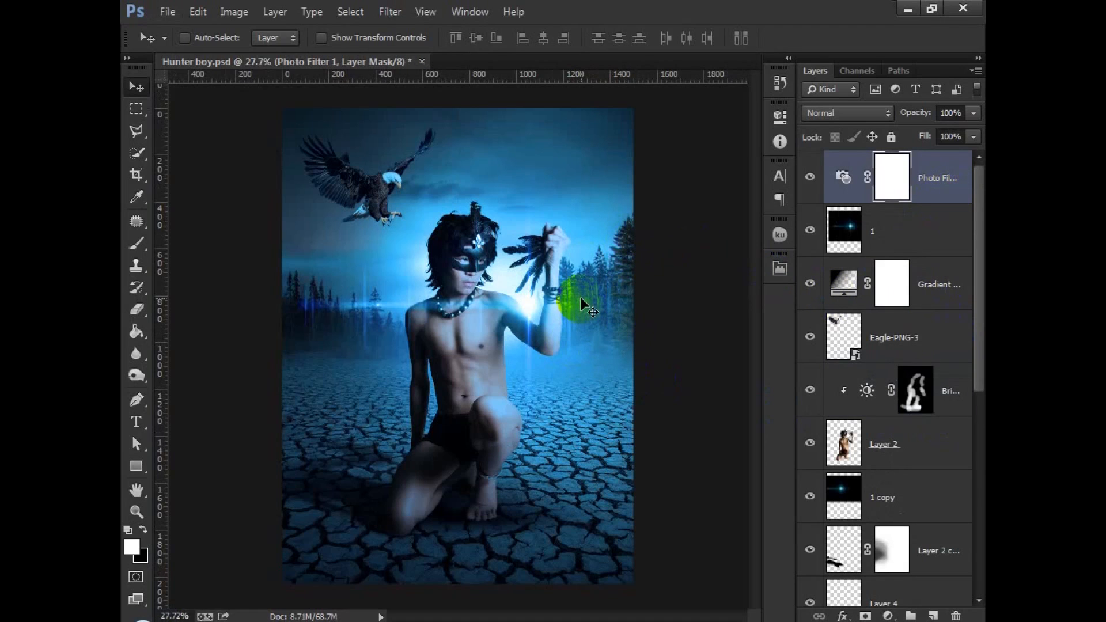
pyautogui.scroll(-1, 579, 297)
pyautogui.scroll(1, 580, 296)
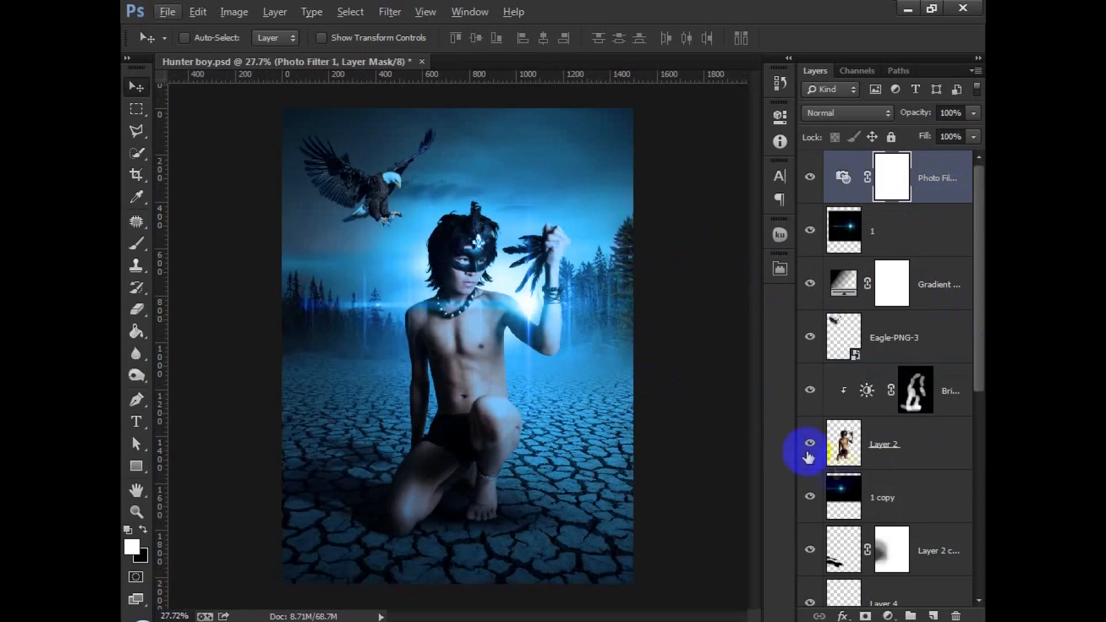
# Add a Brightness/Contrast adjustment directly above the cracked-ground Layer 1 with brightness set to about -103
pyautogui.scroll(-5, 817, 455)
pyautogui.click(853, 478)
pyautogui.click(810, 473)
pyautogui.click(810, 473)
pyautogui.click(810, 473)
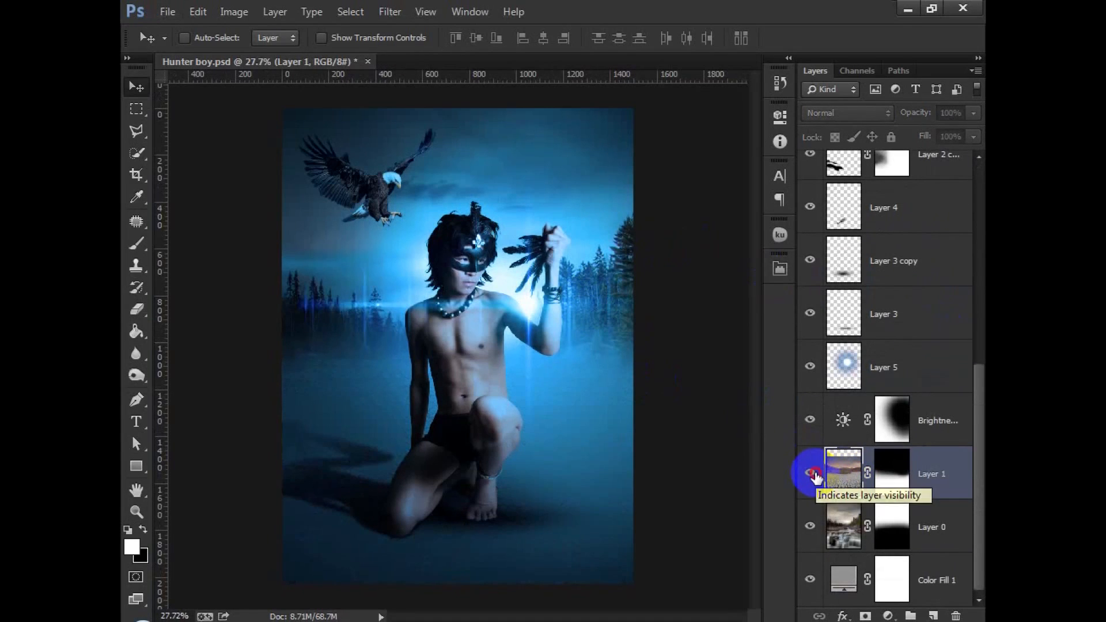
pyautogui.click(811, 474)
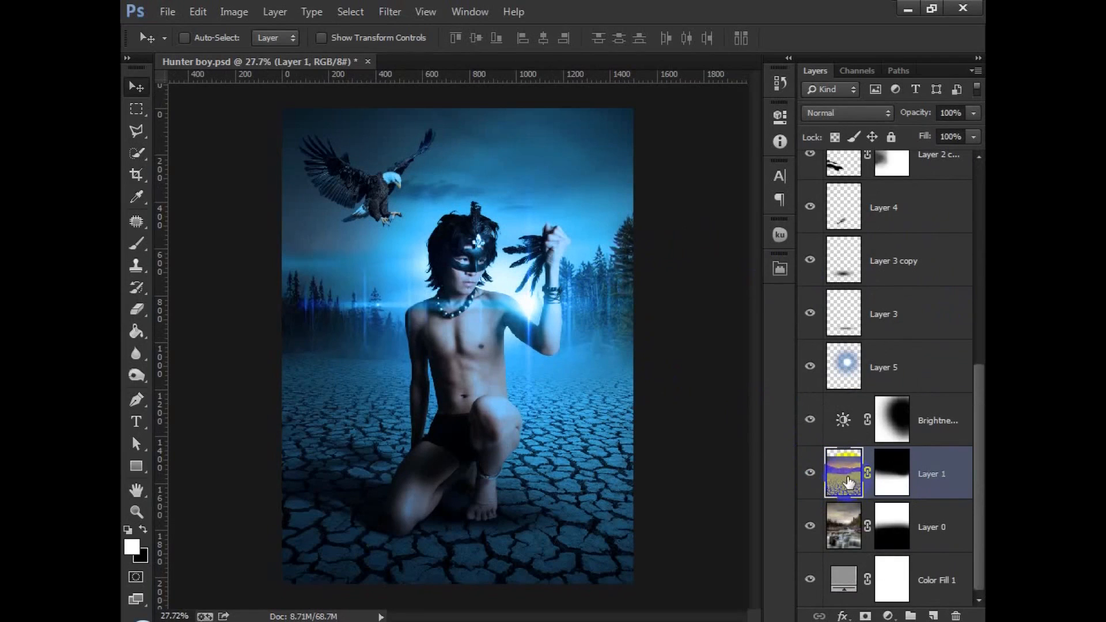
pyautogui.click(888, 616)
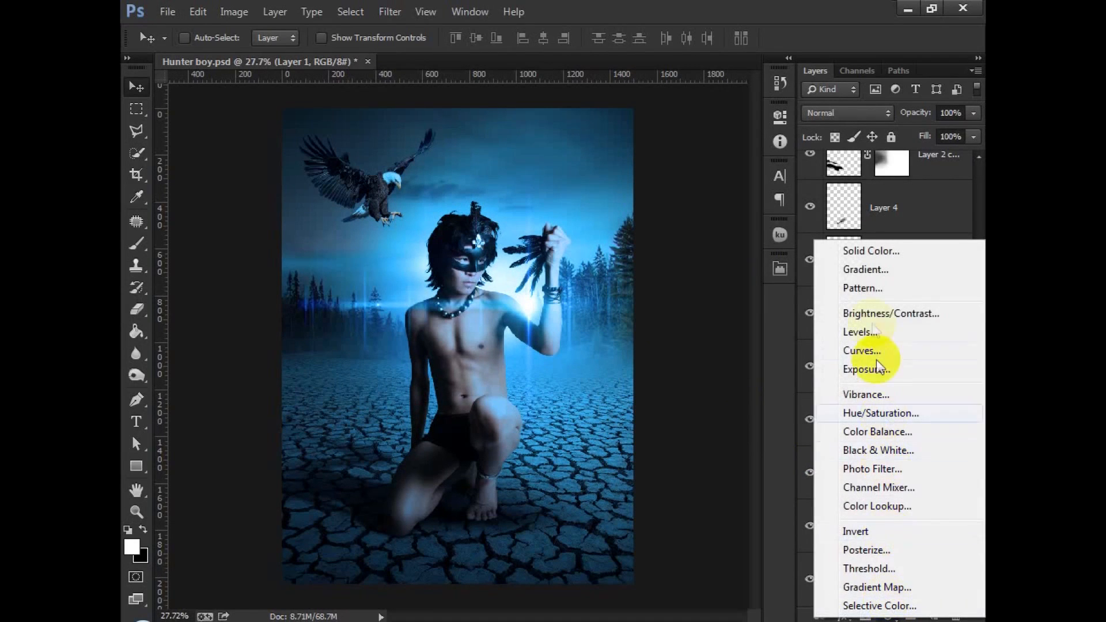
pyautogui.click(869, 316)
pyautogui.moveTo(632, 200); pyautogui.dragTo(569, 214)
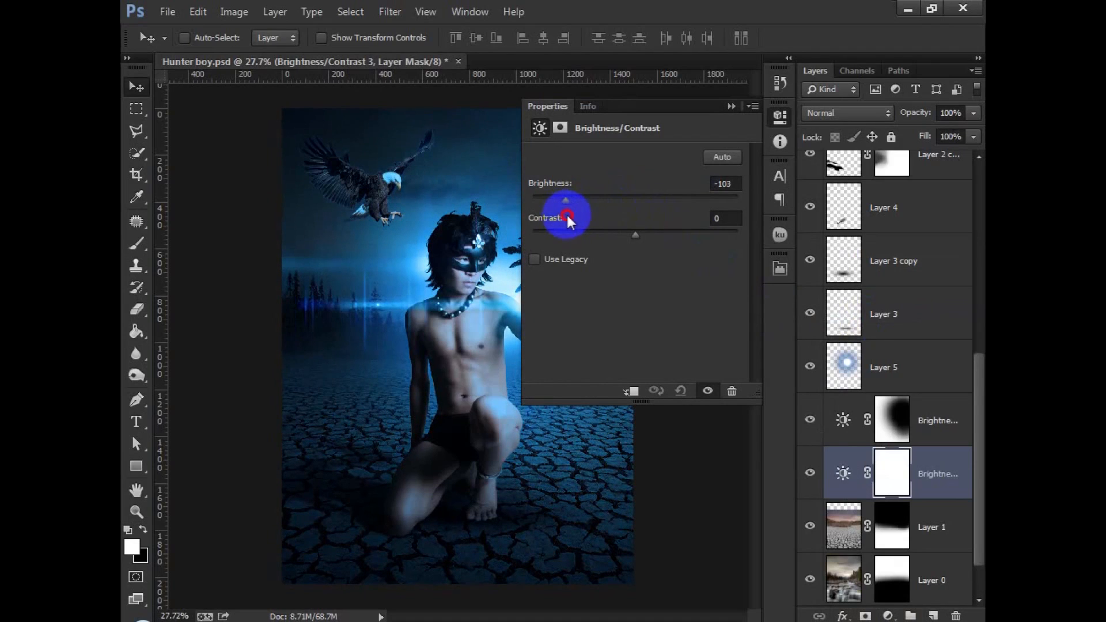
pyautogui.click(731, 106)
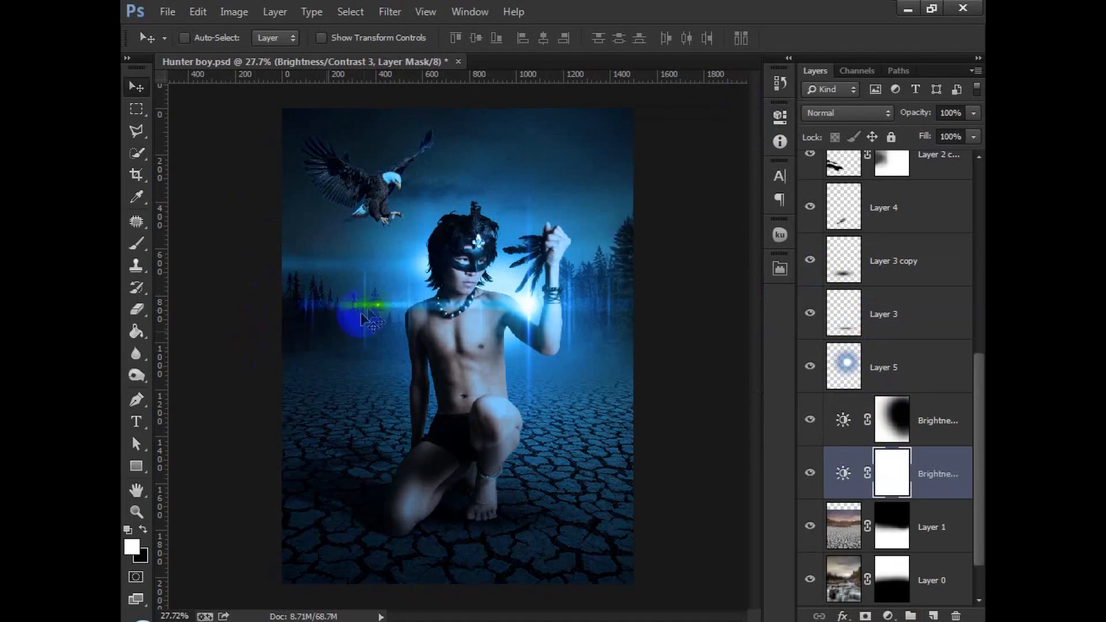
# Paint black on the new adjustment's mask with a soft 900 px brush around the ground behind the boy and compare the effect on and off
pyautogui.click(137, 242)
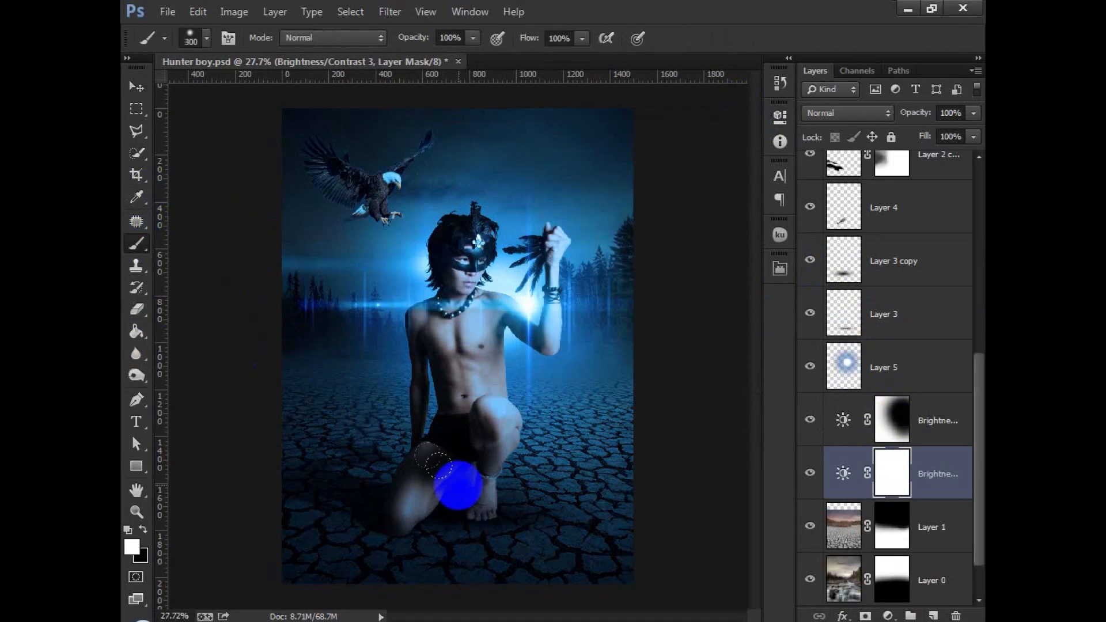
pyautogui.press(']')
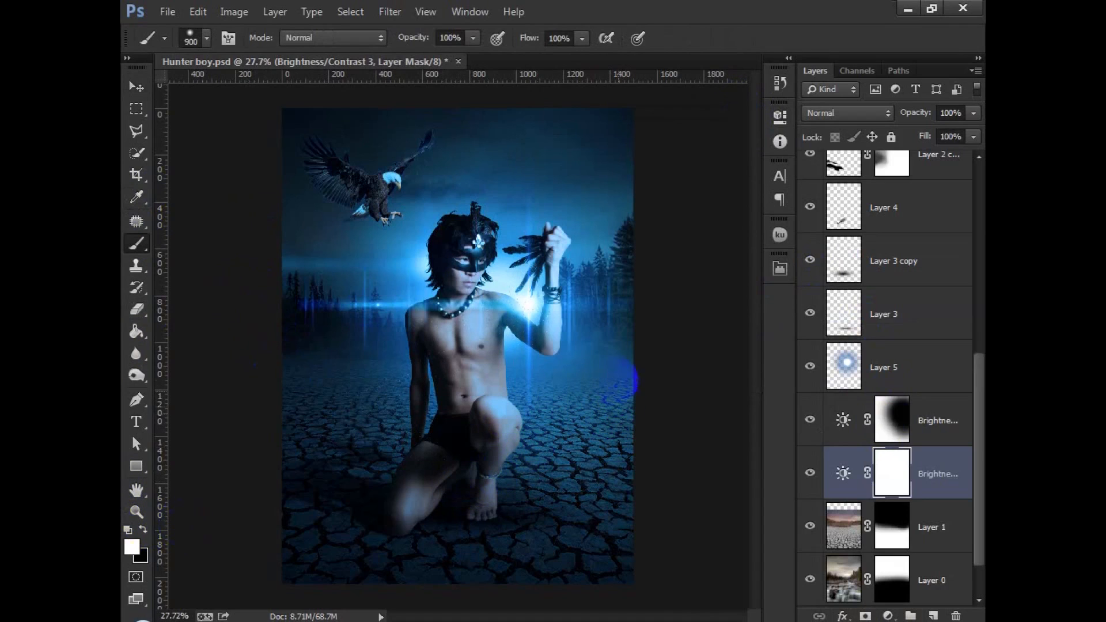
pyautogui.click(143, 529)
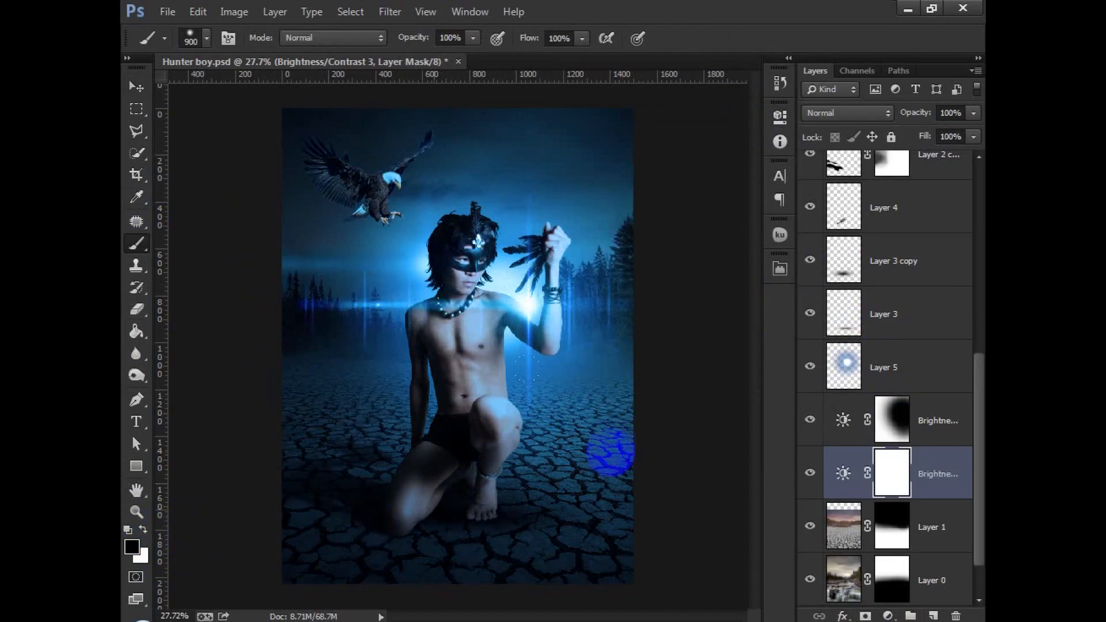
pyautogui.click(594, 380)
pyautogui.click(548, 362)
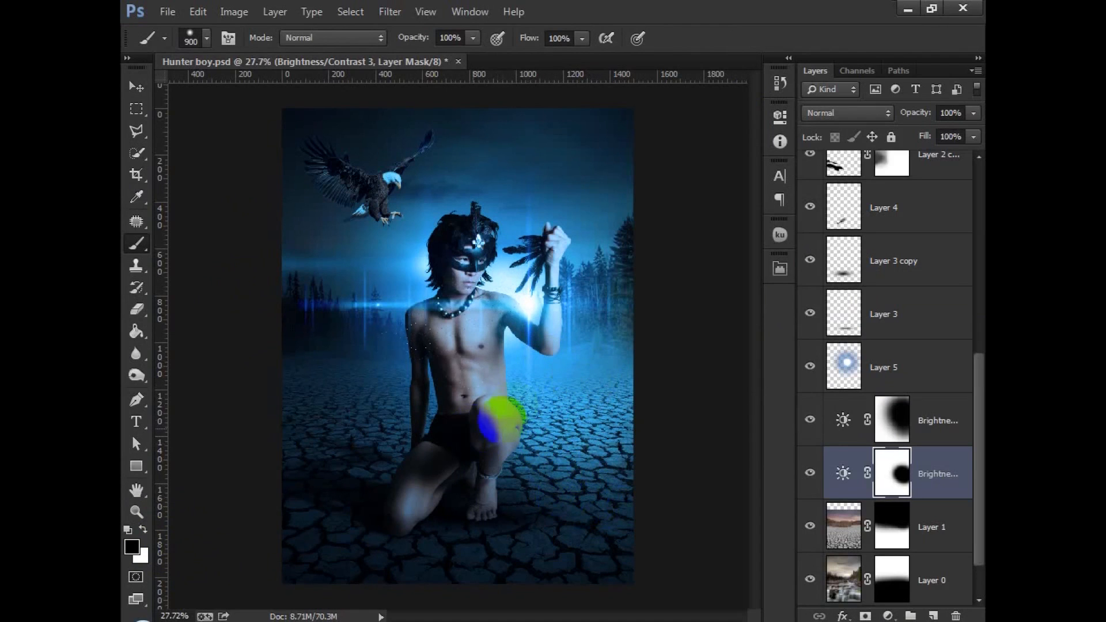
pyautogui.click(435, 370)
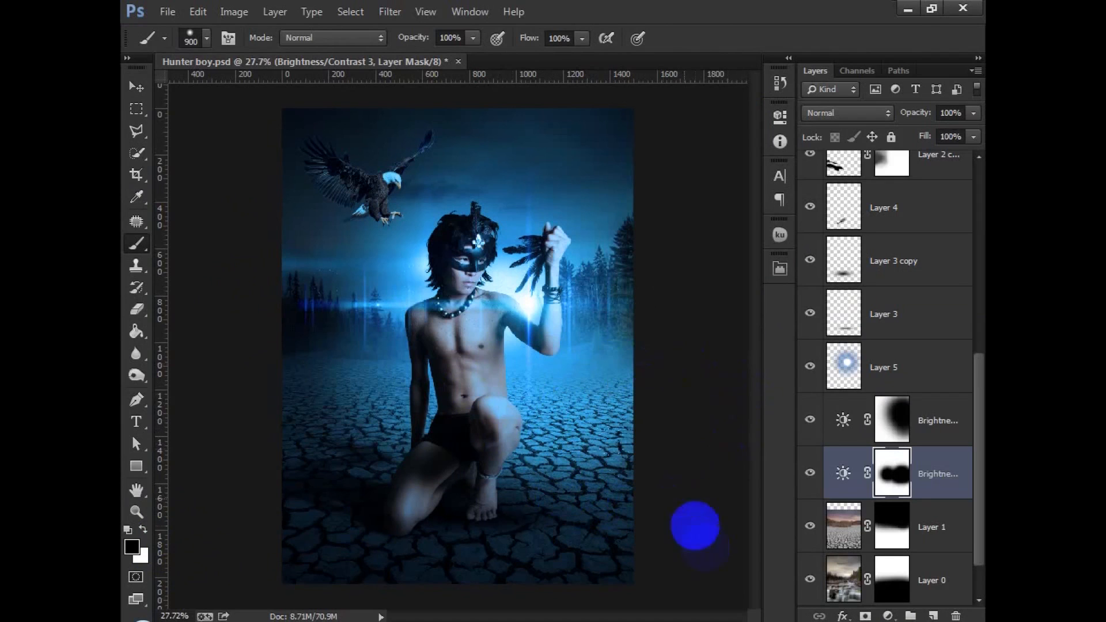
pyautogui.click(136, 86)
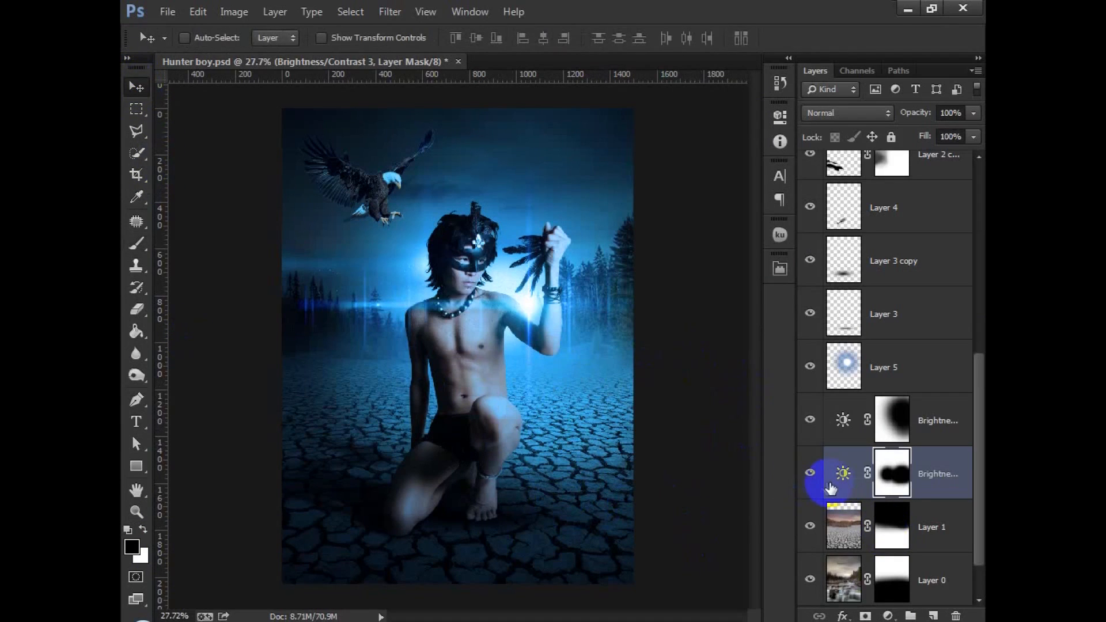
pyautogui.click(809, 473)
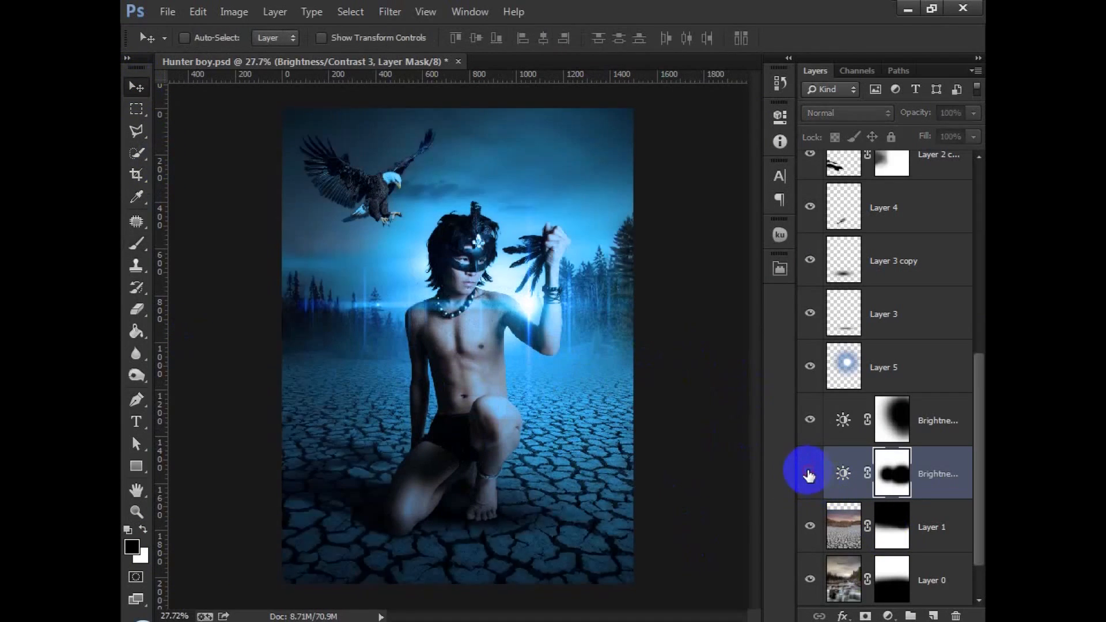
pyautogui.click(810, 473)
pyautogui.click(809, 473)
pyautogui.click(809, 473)
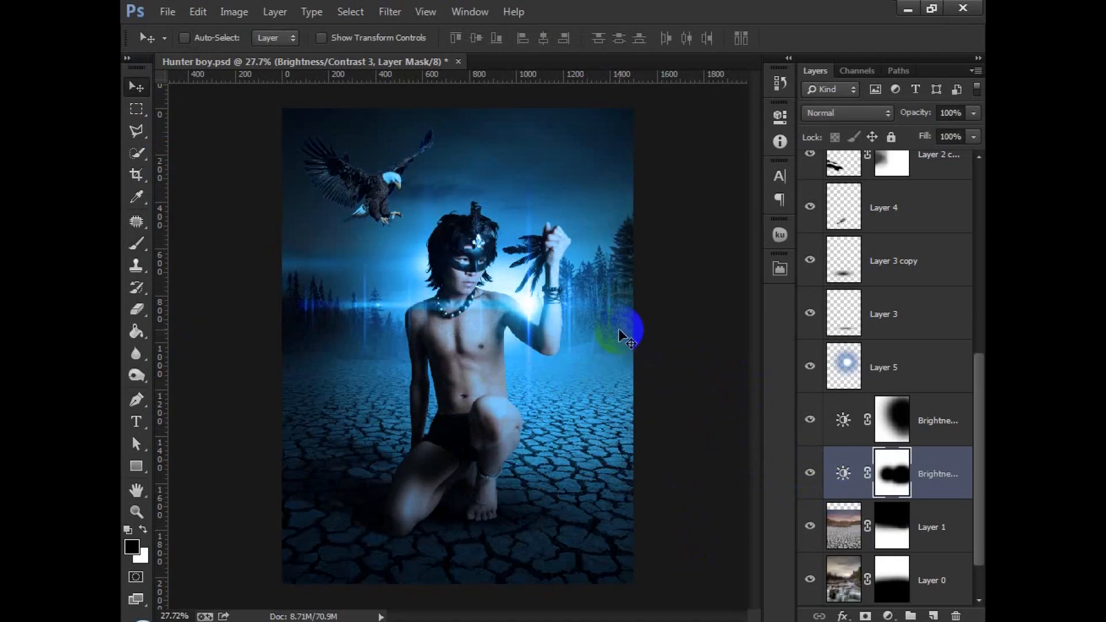
# Mask the darkening out of the sky beside the boy's head with a brush enlarged to 1700 px and set the adjustment layer's opacity to 83%
pyautogui.click(137, 243)
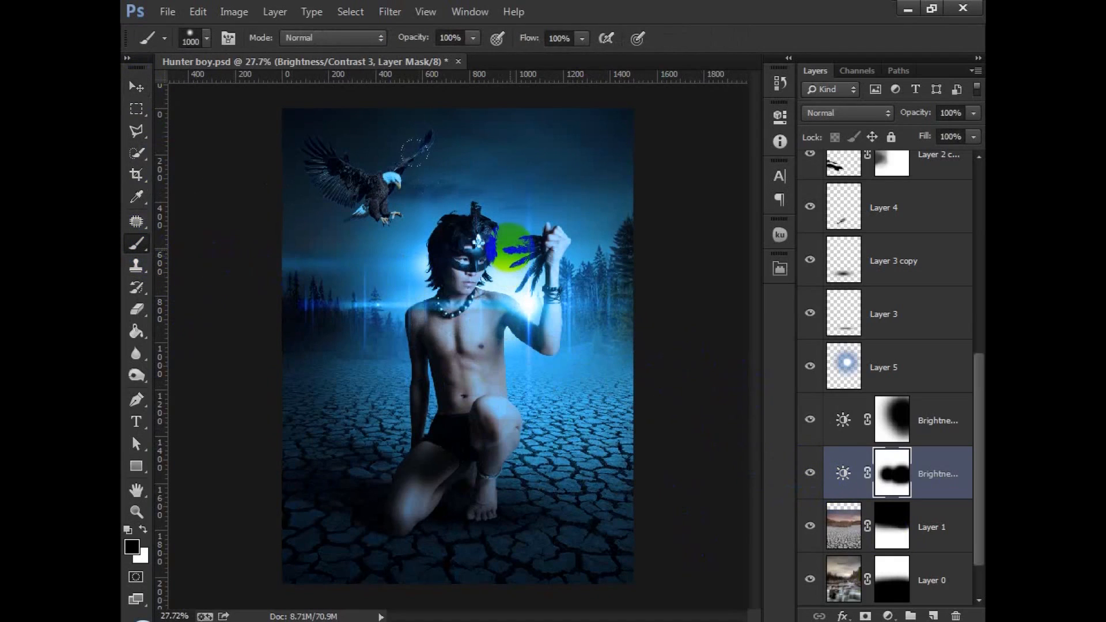
pyautogui.click(511, 207)
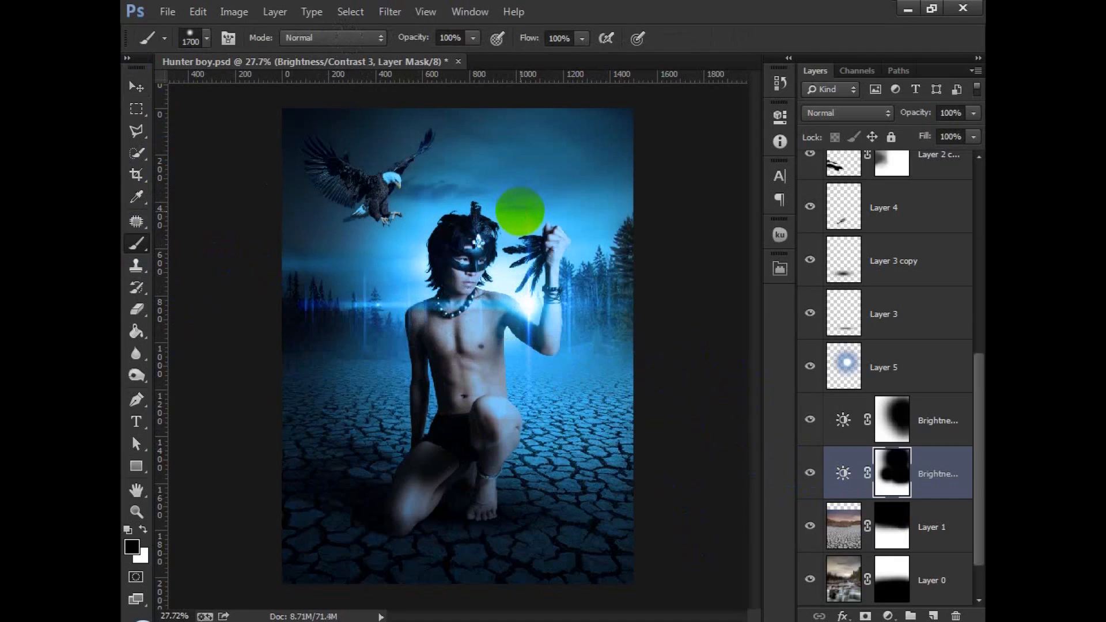
pyautogui.click(137, 86)
pyautogui.click(962, 218)
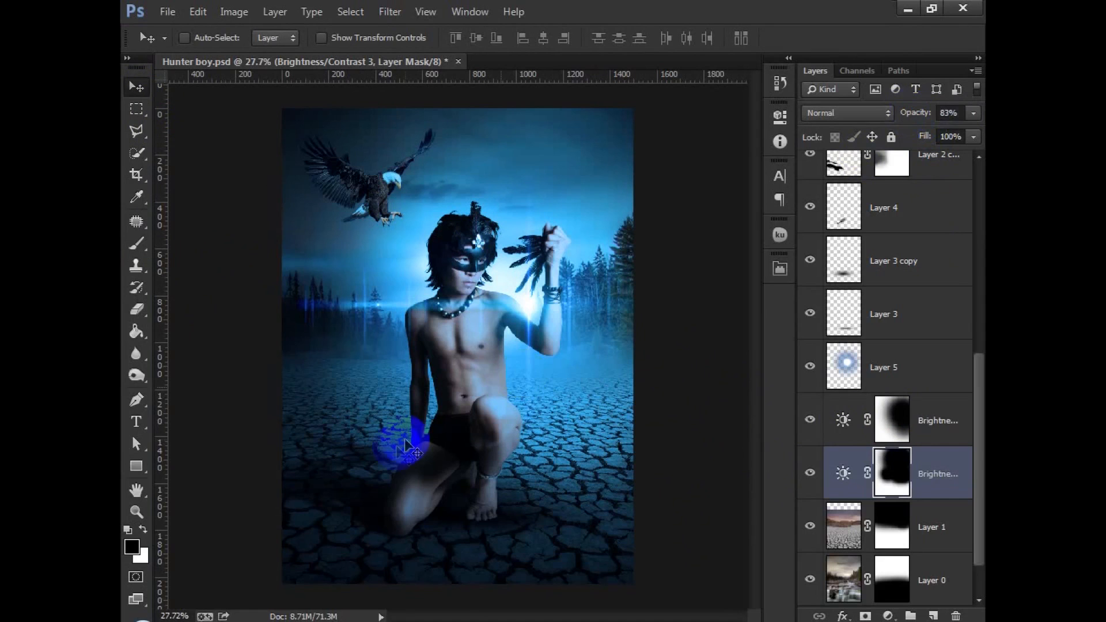
# Select the Photo Filter layer at the top of the layer stack
pyautogui.scroll(8, 902, 345)
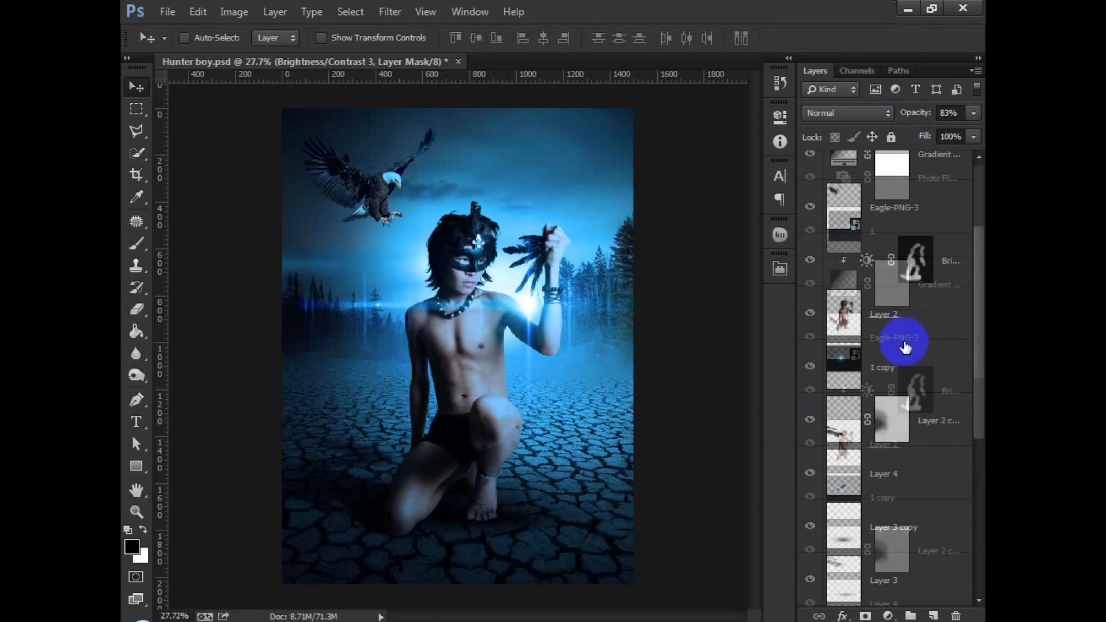
pyautogui.click(925, 193)
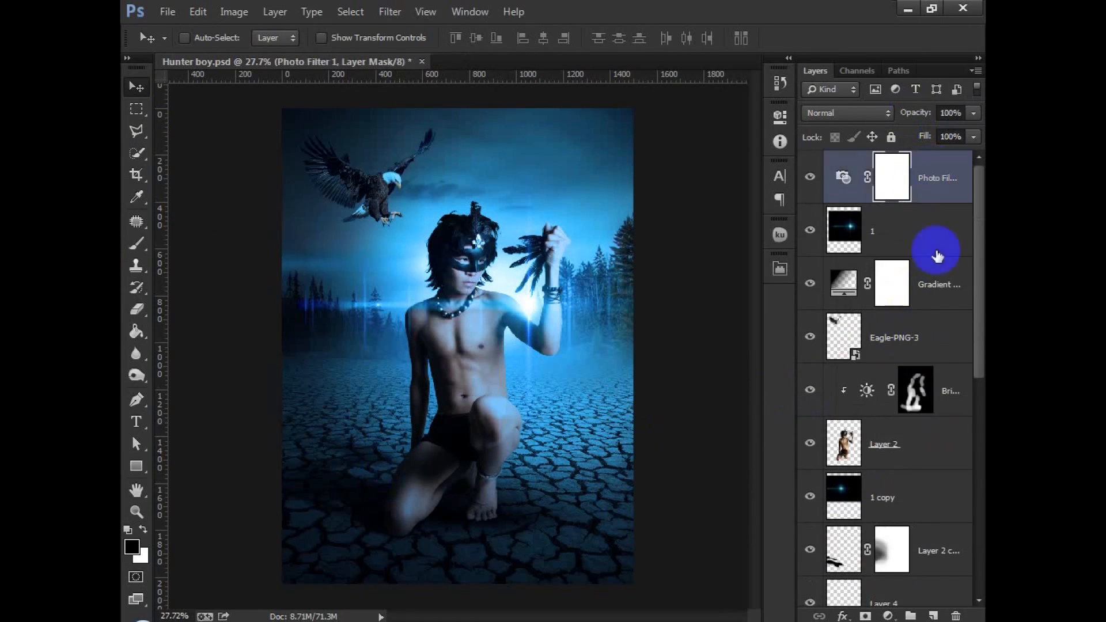
pyautogui.click(933, 615)
pyautogui.press('x')
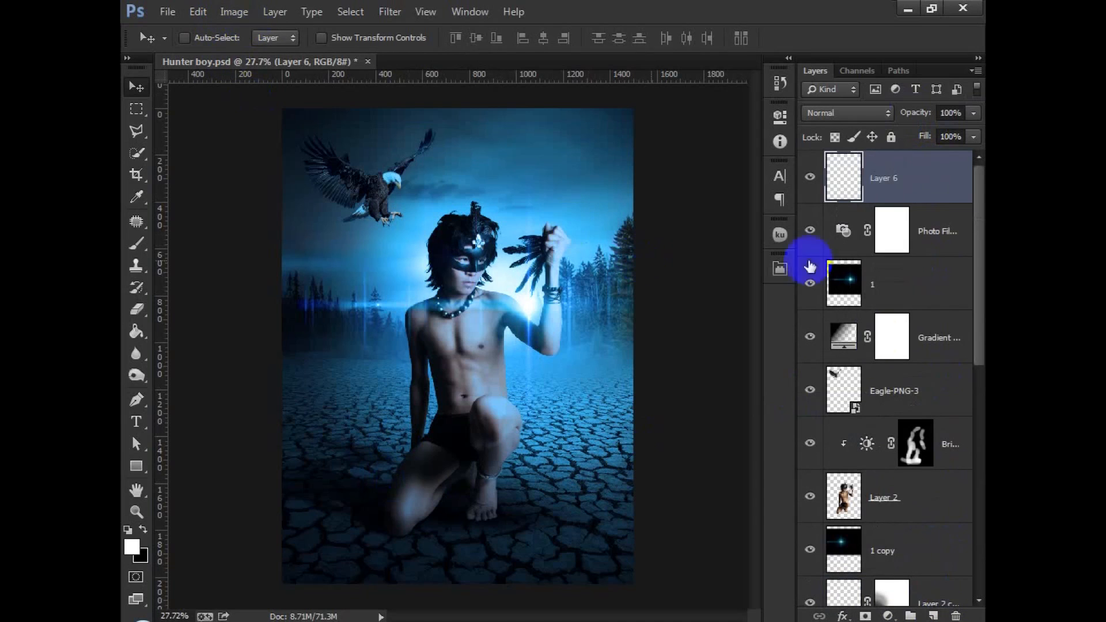
pyautogui.click(956, 615)
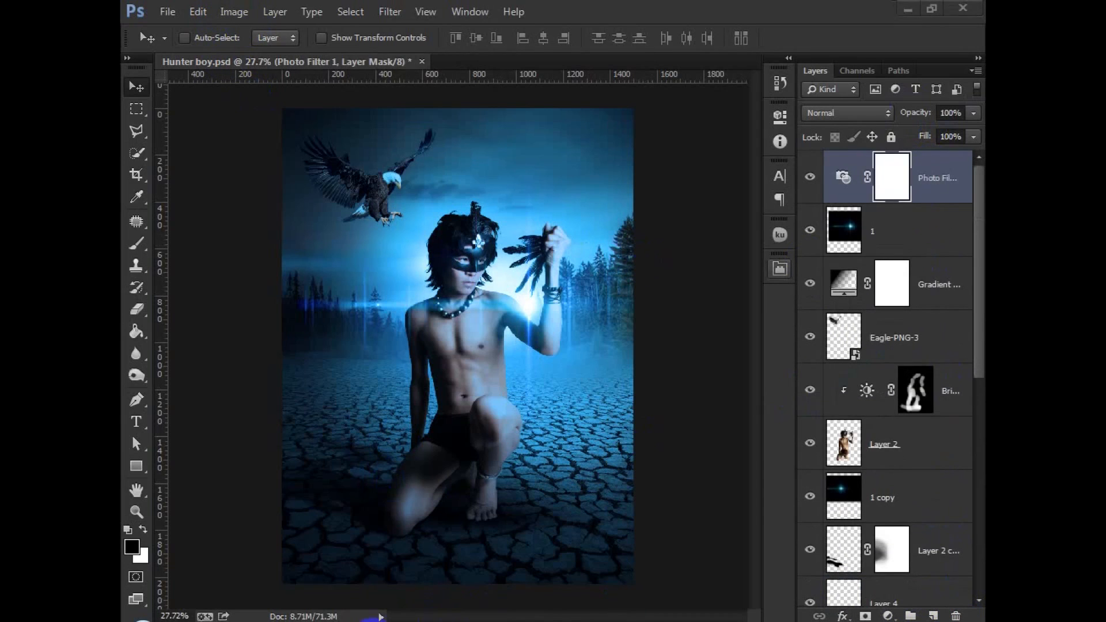
# Place the black-background snow image, rotate it 90° clockwise and scale it to 38.06% by 49.97% to fill the canvas
pyautogui.click(373, 621)
pyautogui.moveTo(662, 141); pyautogui.dragTo(518, 227)
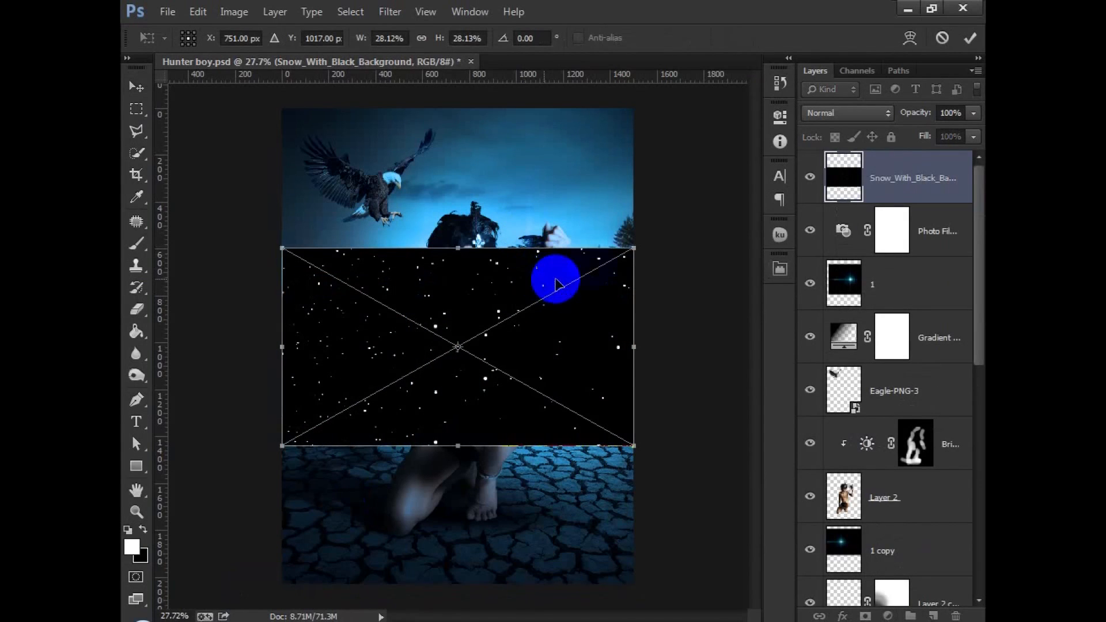
pyautogui.rightClick(586, 282)
pyautogui.click(651, 473)
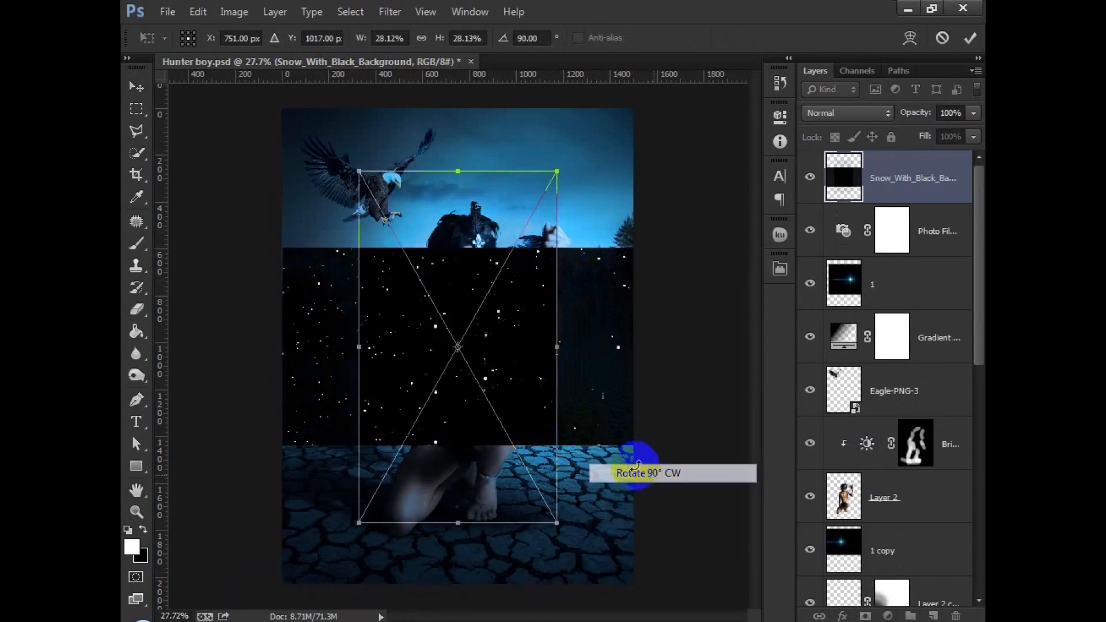
pyautogui.moveTo(501, 351); pyautogui.dragTo(447, 316)
pyautogui.moveTo(480, 459); pyautogui.dragTo(631, 585)
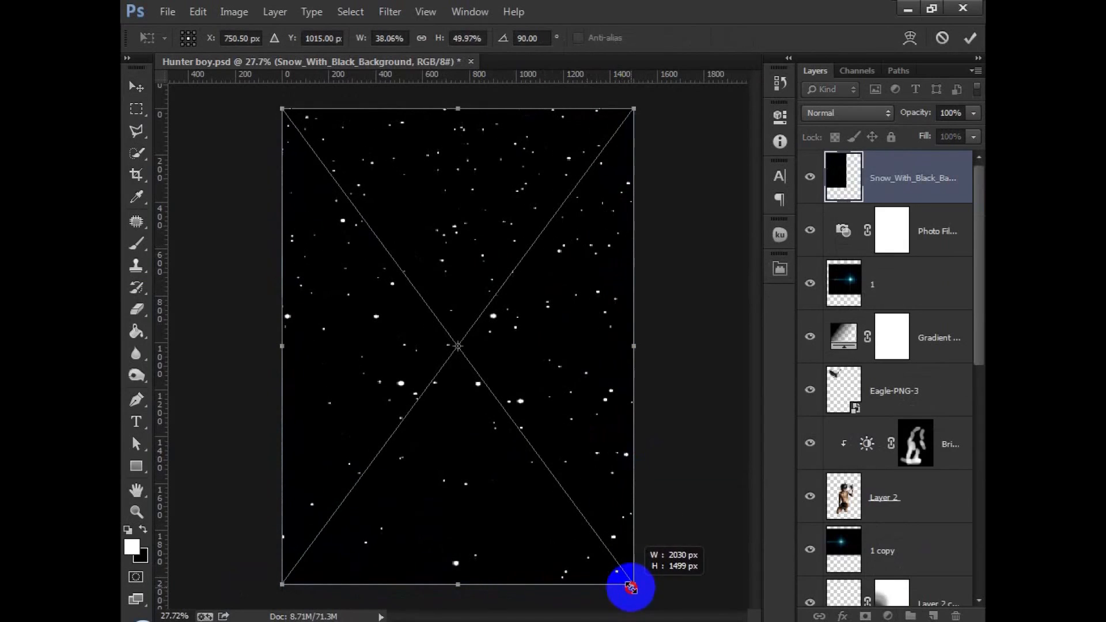
pyautogui.click(969, 37)
# Move the snow layer directly above the eagle layer, set its blending to Screen and inspect the snow around the boy
pyautogui.moveTo(881, 177); pyautogui.dragTo(870, 324)
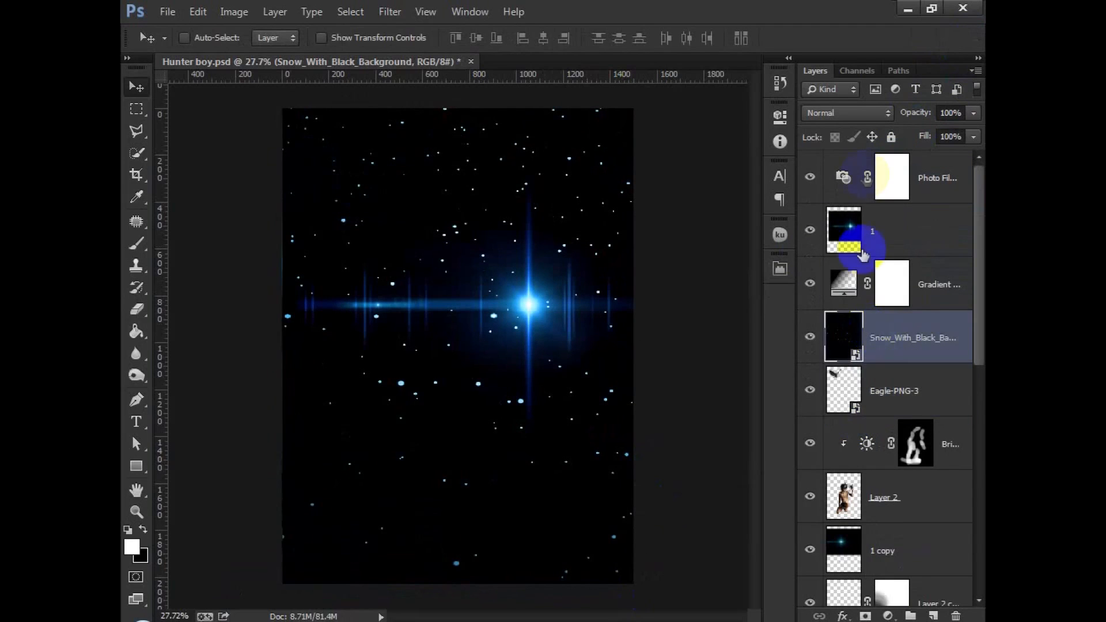
pyautogui.click(851, 113)
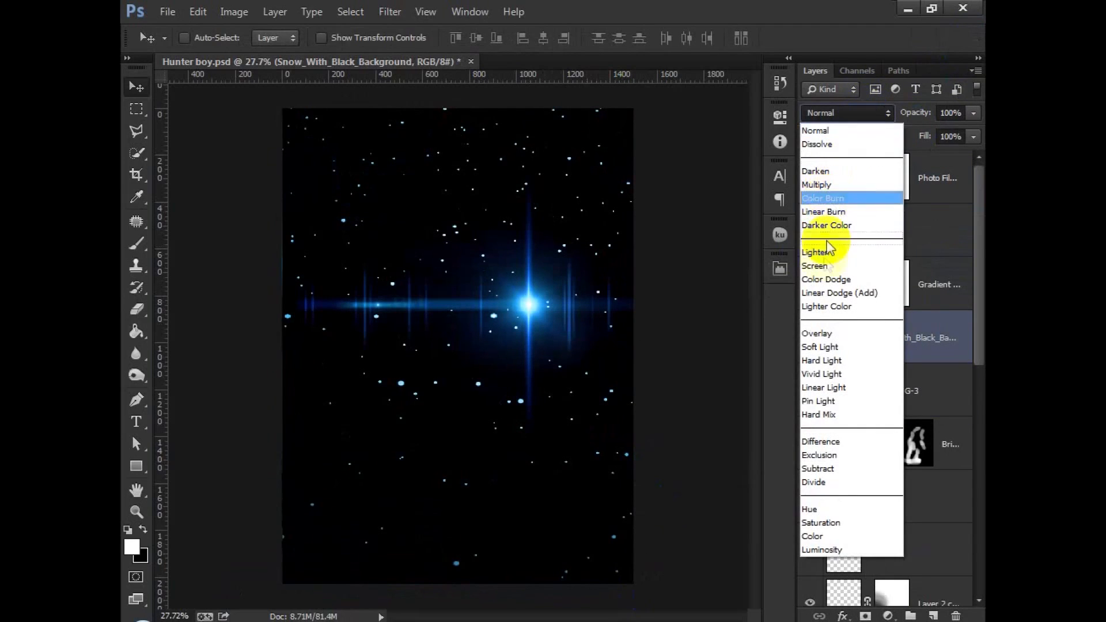
pyautogui.click(823, 268)
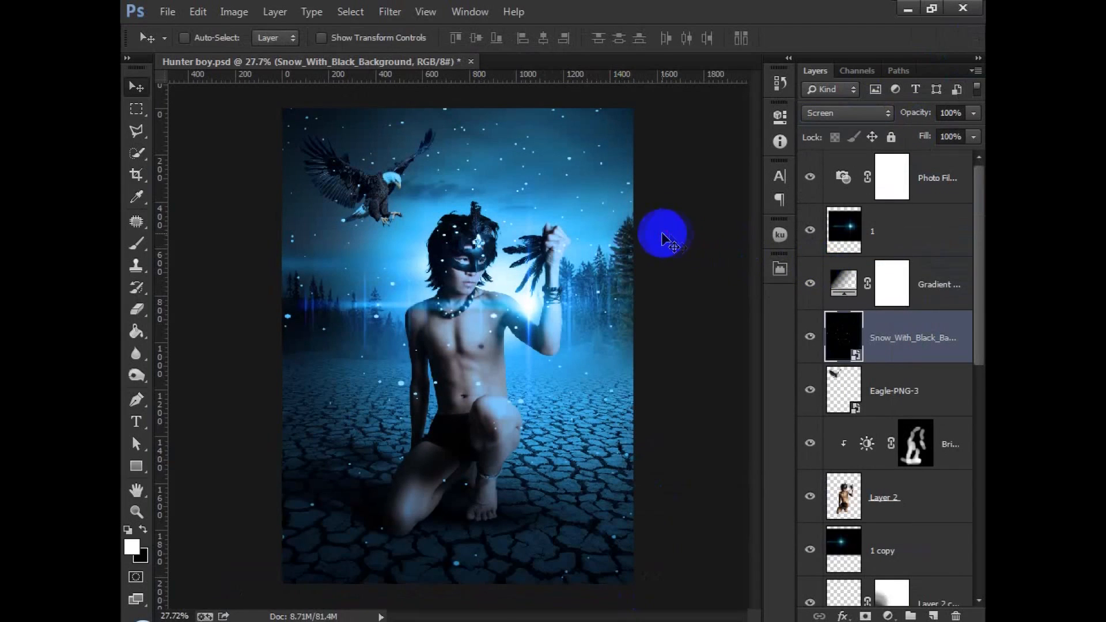
pyautogui.scroll(2, 527, 178)
pyautogui.scroll(3, 530, 180)
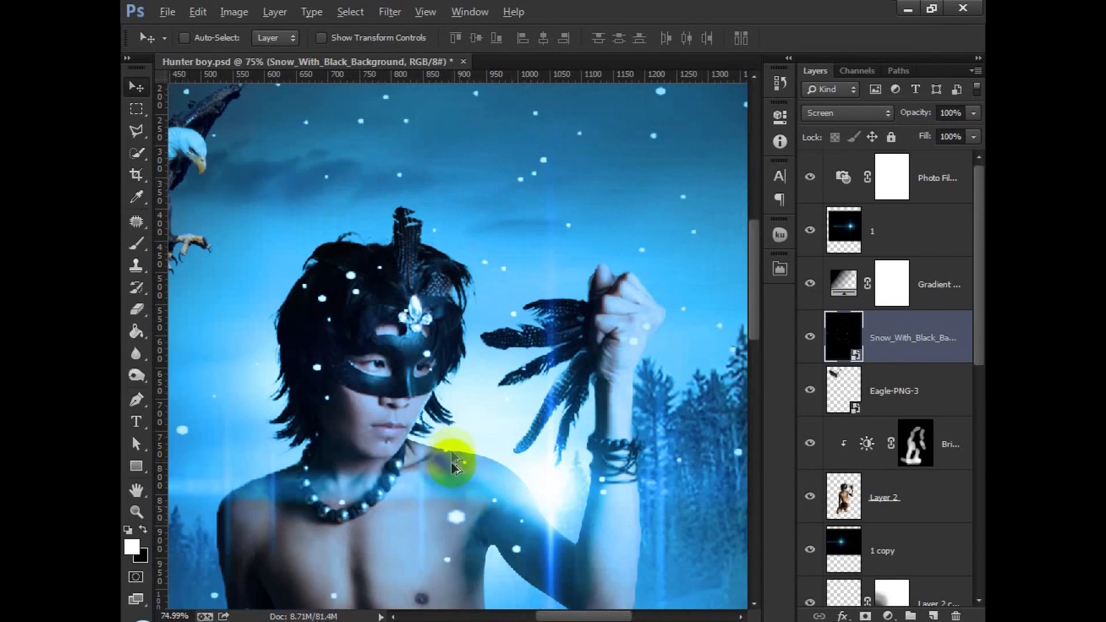
pyautogui.scroll(-5, 452, 463)
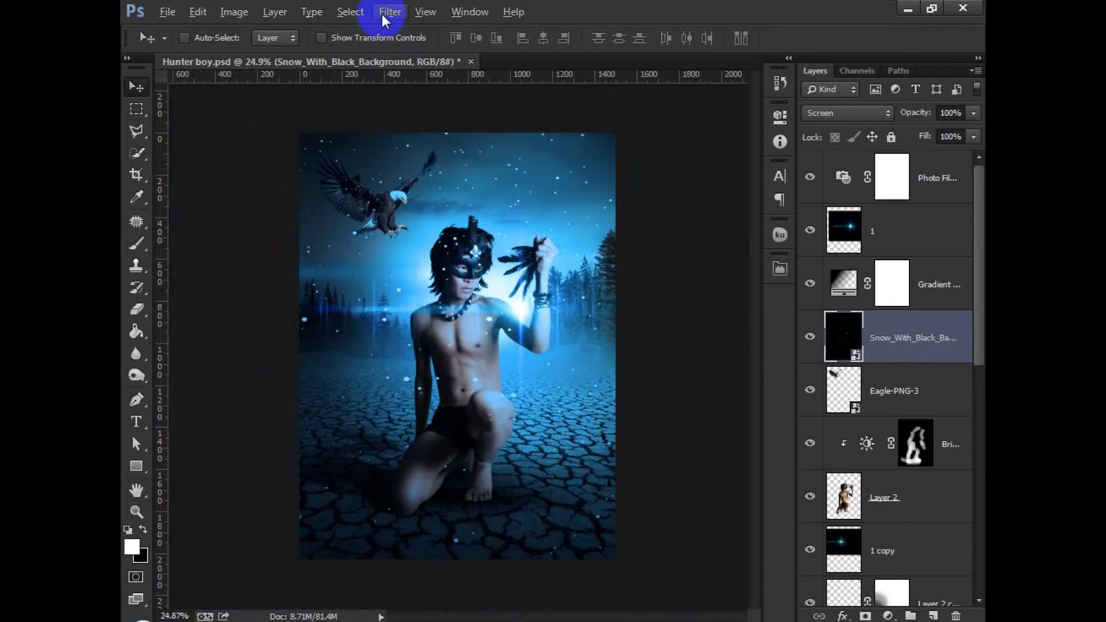
# Apply a Motion Blur to the snow layer with a 63° angle and a distance of 27 pixels
pyautogui.click(383, 18)
pyautogui.moveTo(394, 198)
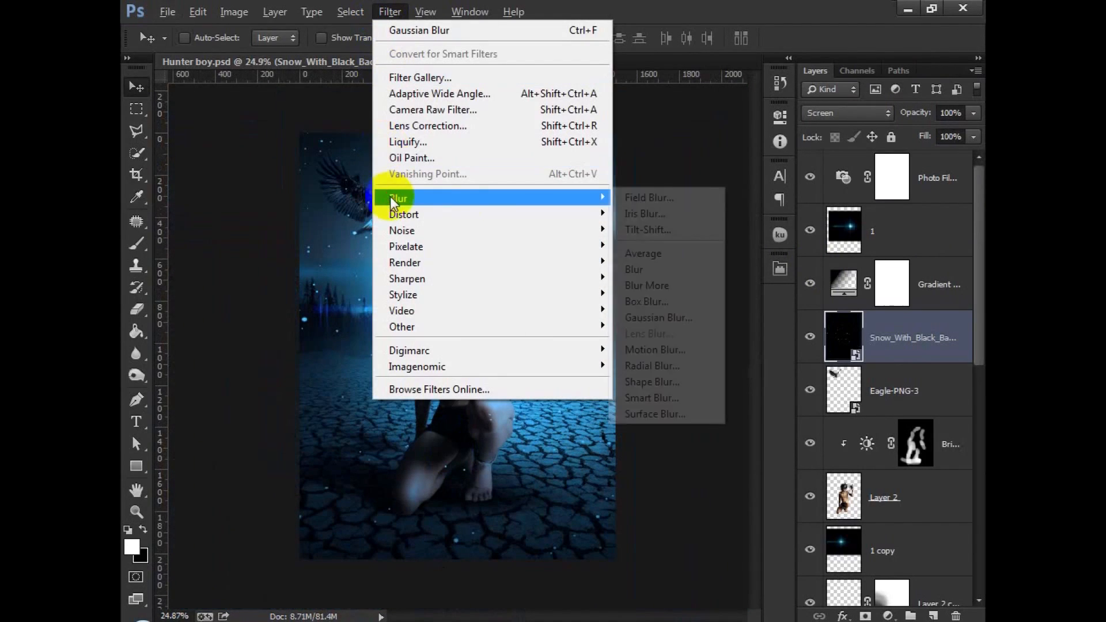
pyautogui.click(650, 354)
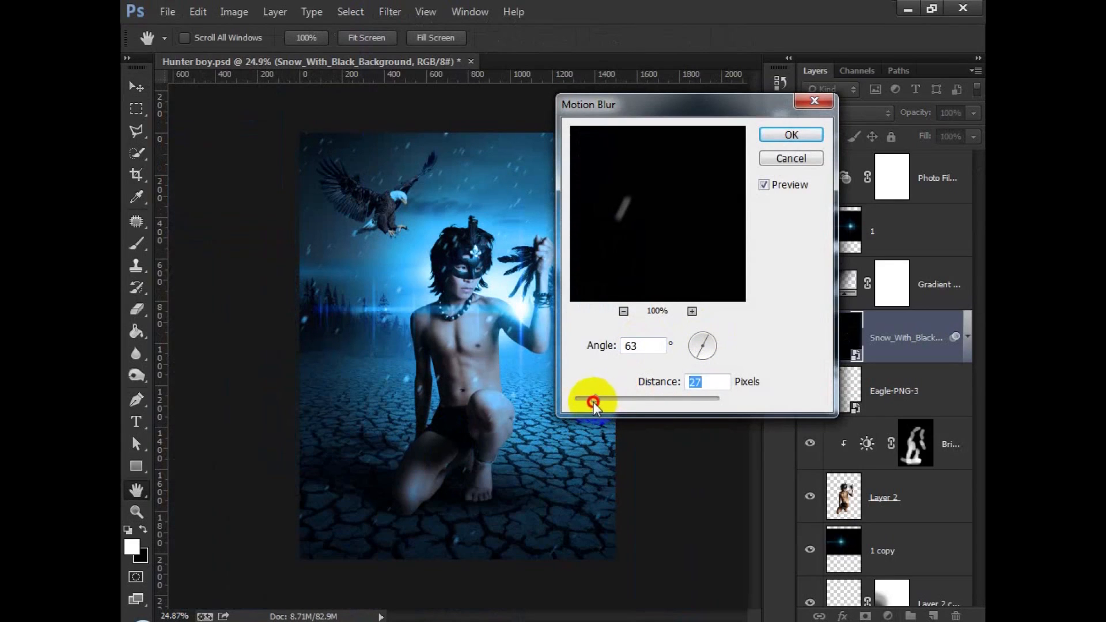
pyautogui.click(791, 134)
pyautogui.press('v')
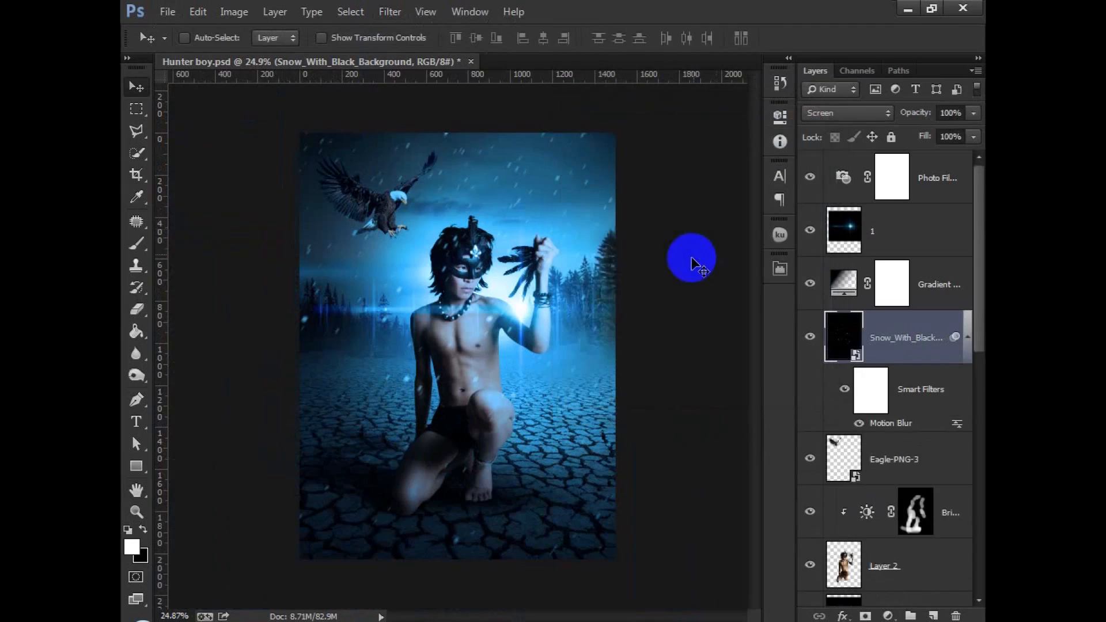
# Duplicate the snow layer and enlarge the copy well beyond the canvas to about 99.77% by 130.97%
pyautogui.scroll(-2, 628, 270)
pyautogui.hotkey('ctrl', 'j')
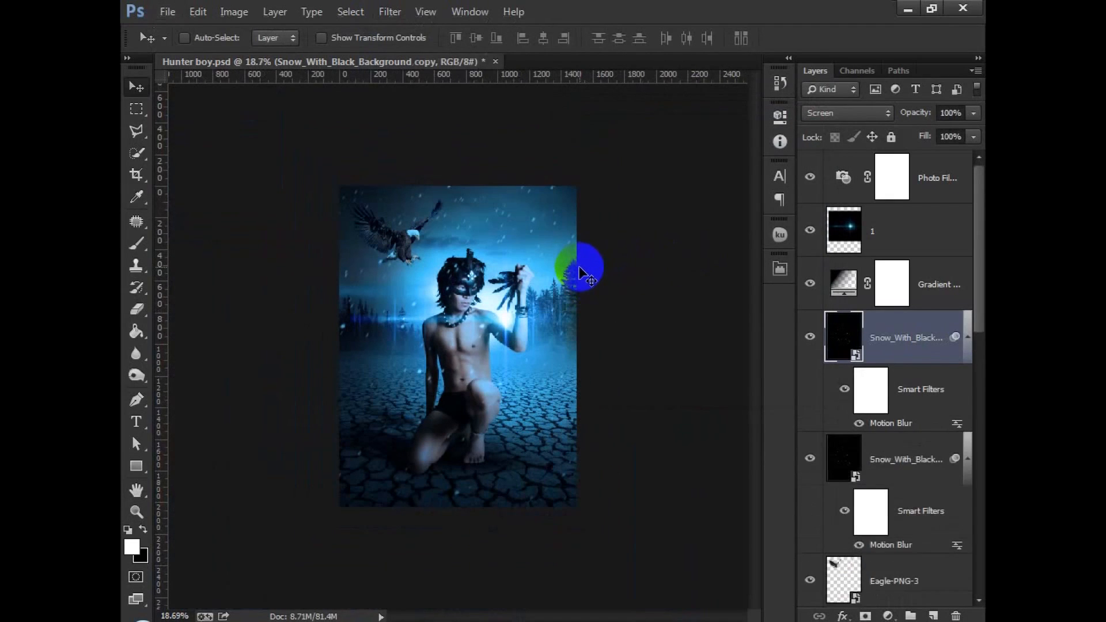
pyautogui.hotkey('ctrl', 't')
pyautogui.click(572, 263)
pyautogui.moveTo(577, 186); pyautogui.dragTo(881, 38)
pyautogui.click(971, 38)
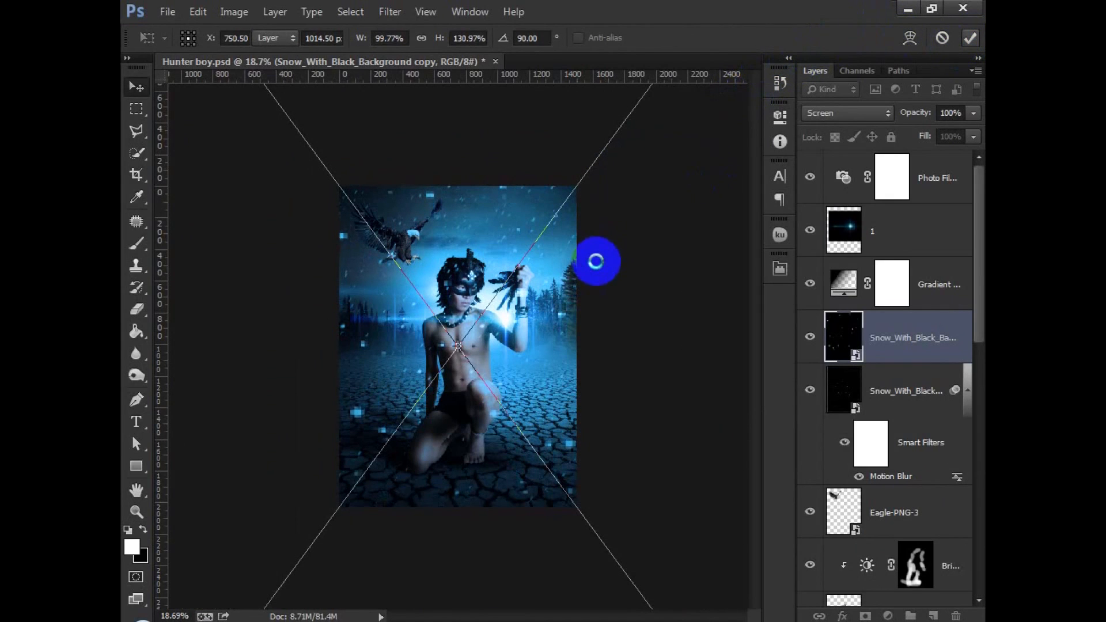
pyautogui.scroll(3, 504, 268)
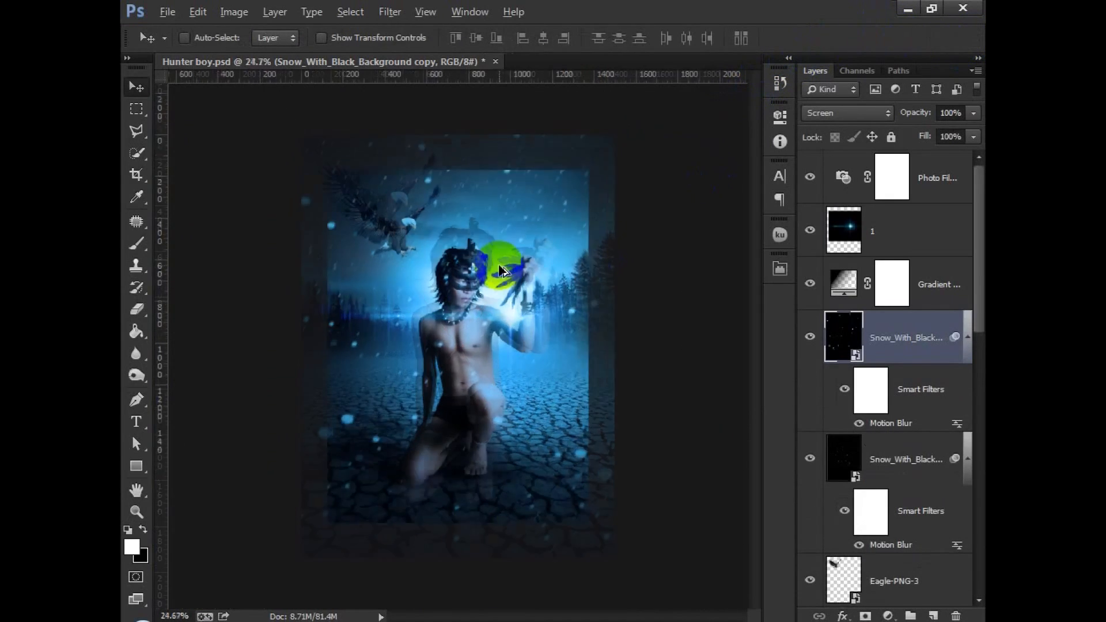
pyautogui.scroll(-1, 501, 270)
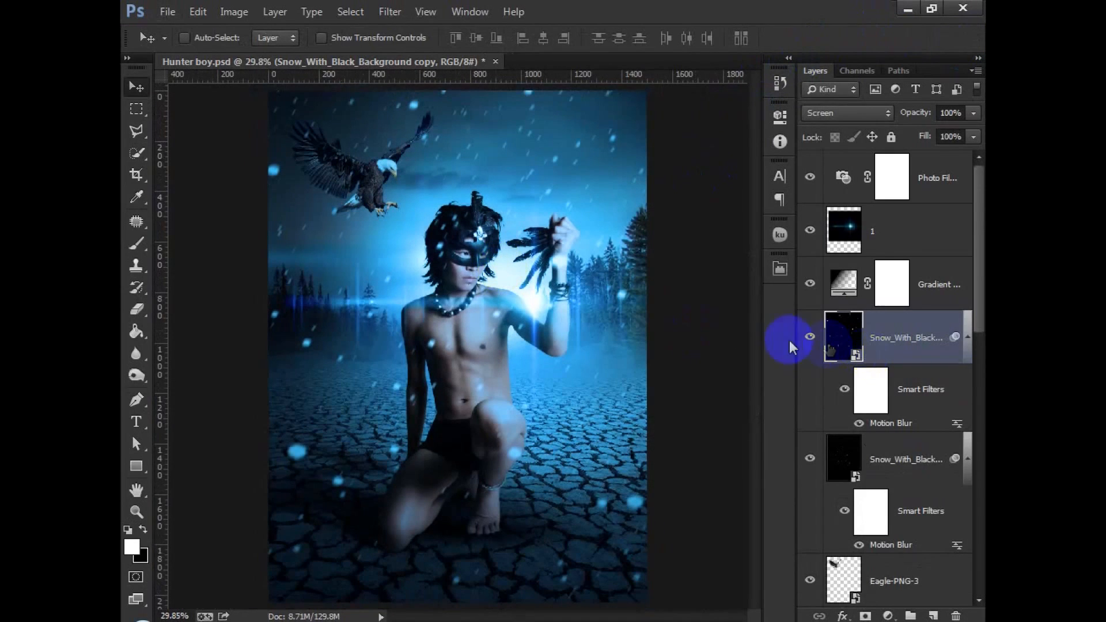
# Duplicate the original snow layer and move the copy behind the boy, between Layer 3 and Layer 5
pyautogui.click(968, 352)
pyautogui.click(906, 391)
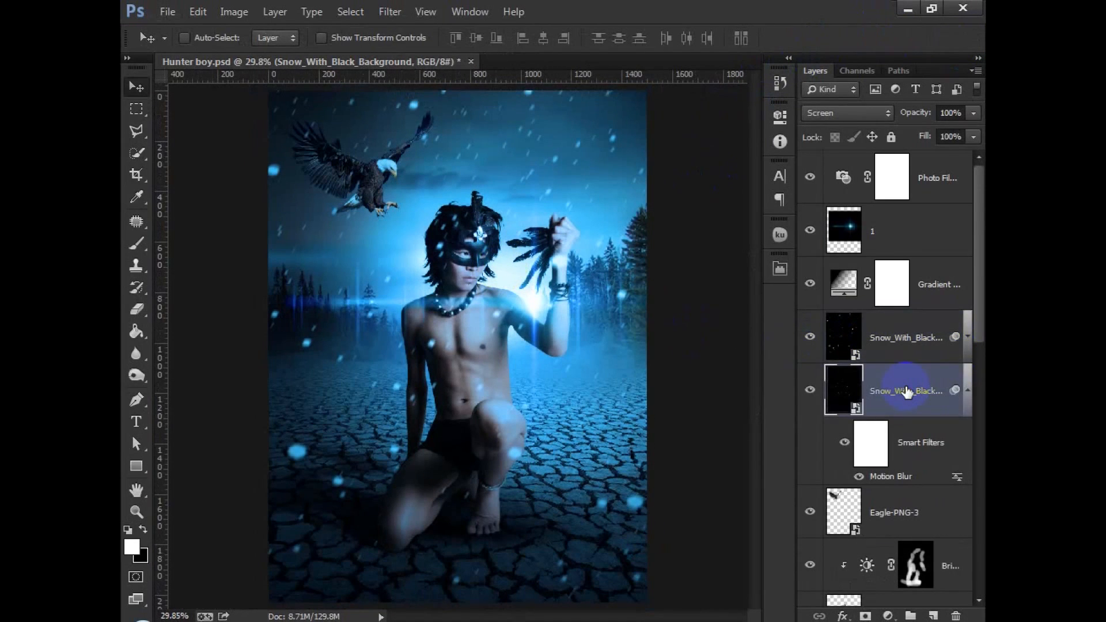
pyautogui.hotkey('ctrl', 'j')
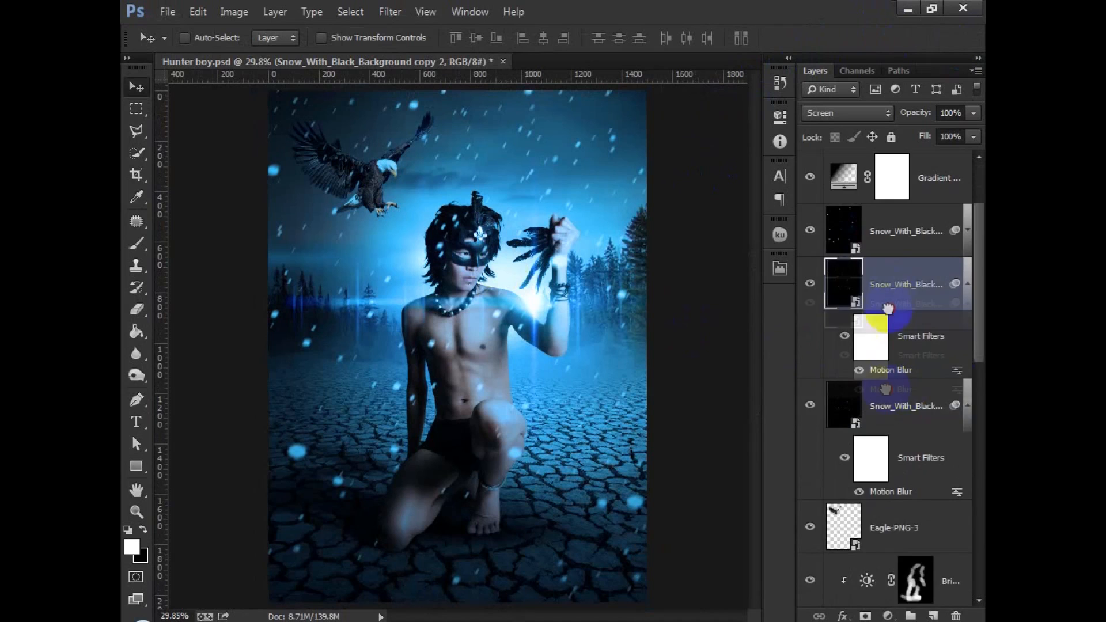
pyautogui.scroll(-3, 896, 376)
pyautogui.moveTo(902, 177); pyautogui.dragTo(861, 499)
pyautogui.scroll(-3, 672, 395)
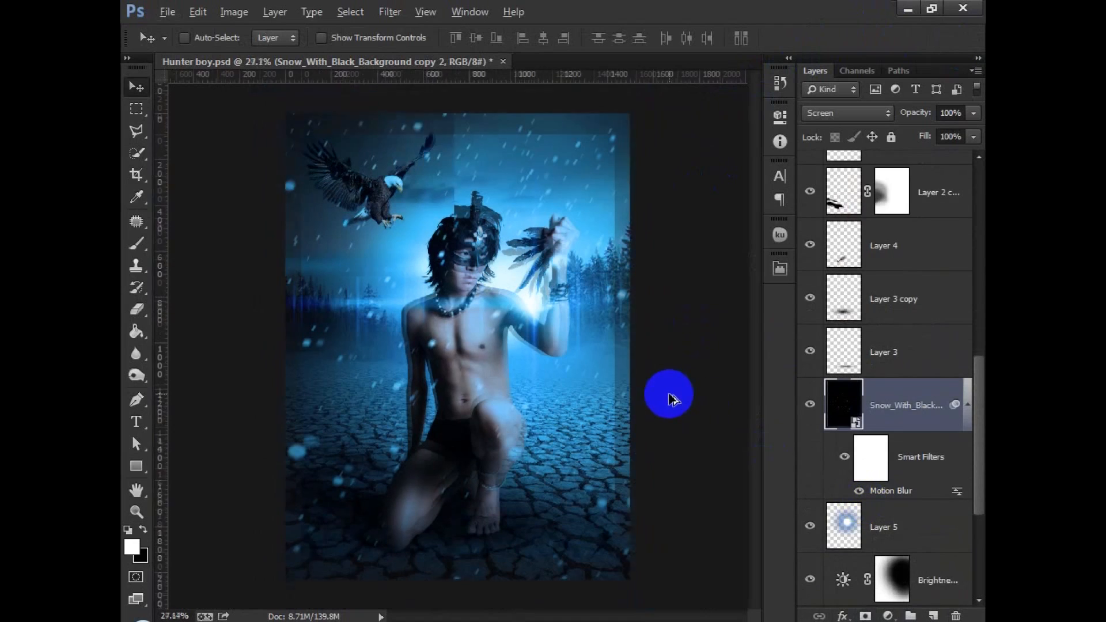
# Scale the background snow copy down to about 27.64% by 36.27% and position it over the upper middle of the image
pyautogui.hotkey('ctrl', 't')
pyautogui.click(566, 259)
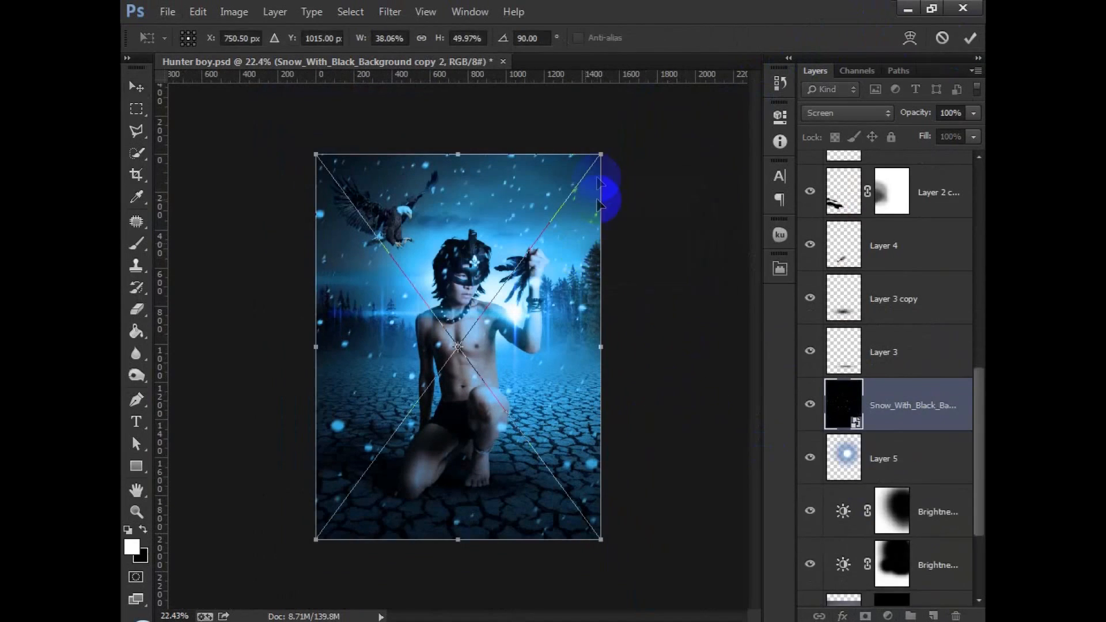
pyautogui.moveTo(587, 177); pyautogui.dragTo(561, 211)
pyautogui.moveTo(537, 252); pyautogui.dragTo(535, 212)
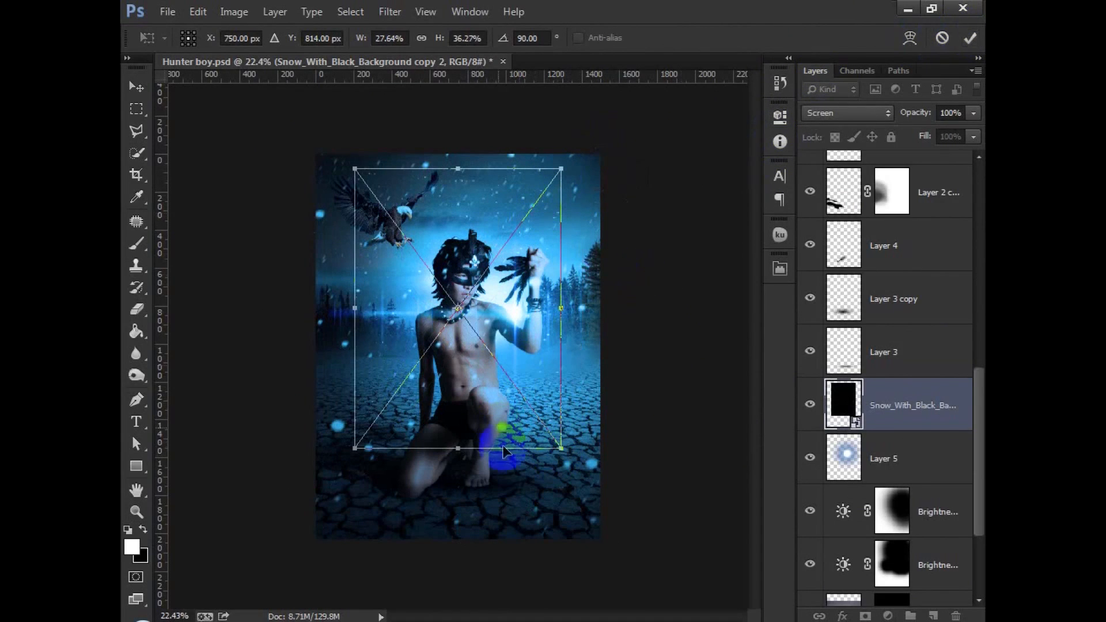
pyautogui.click(971, 38)
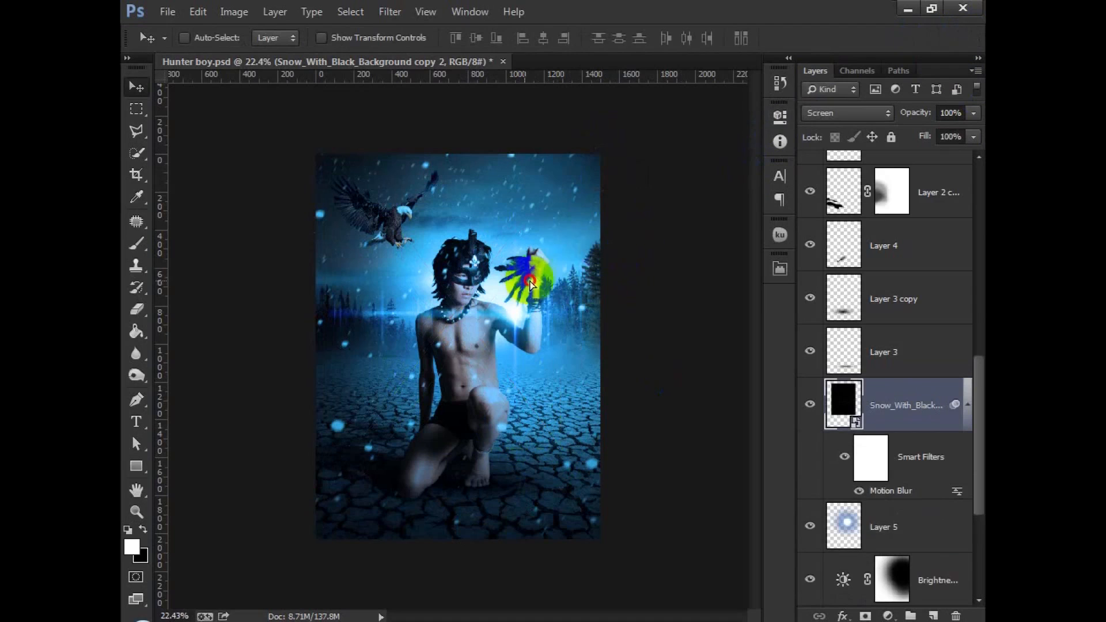
# Spread further copies of the small background snow layer across the canvas so fine flakes cover the whole scene
pyautogui.moveTo(533, 259); pyautogui.dragTo(483, 240)
pyautogui.moveTo(516, 282); pyautogui.dragTo(457, 432)
pyautogui.moveTo(578, 505); pyautogui.dragTo(612, 390)
pyautogui.scroll(3, 613, 389)
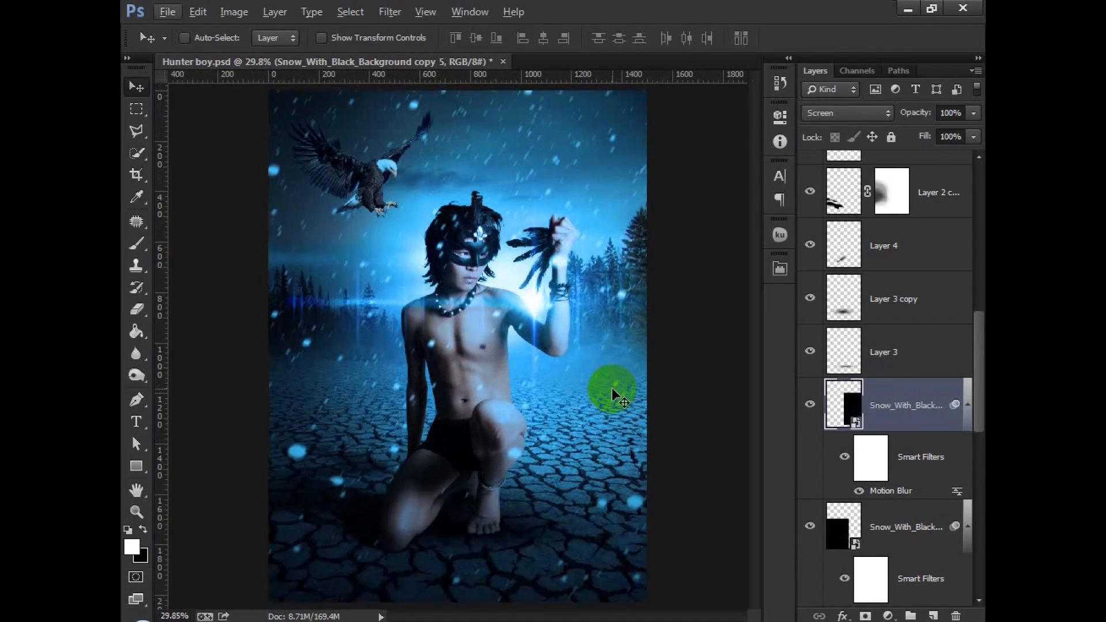
# Add a new layer above the Photo Filter layer and fill it with the merged composite using Apply Image
pyautogui.scroll(5, 934, 427)
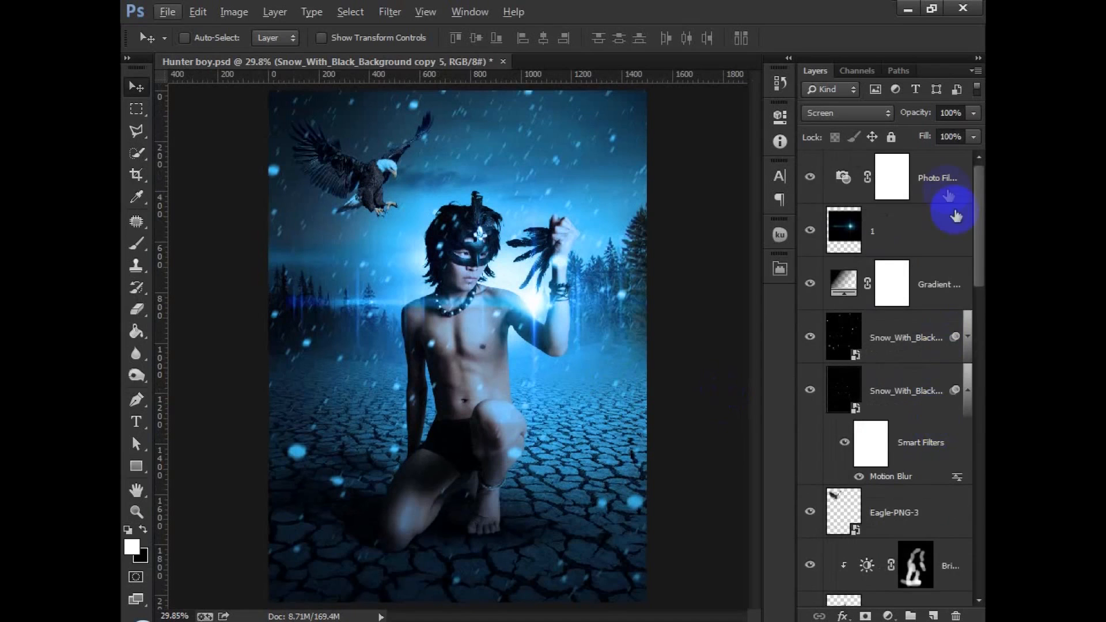
pyautogui.click(945, 178)
pyautogui.click(934, 616)
pyautogui.press('x')
pyautogui.click(235, 11)
pyautogui.click(263, 253)
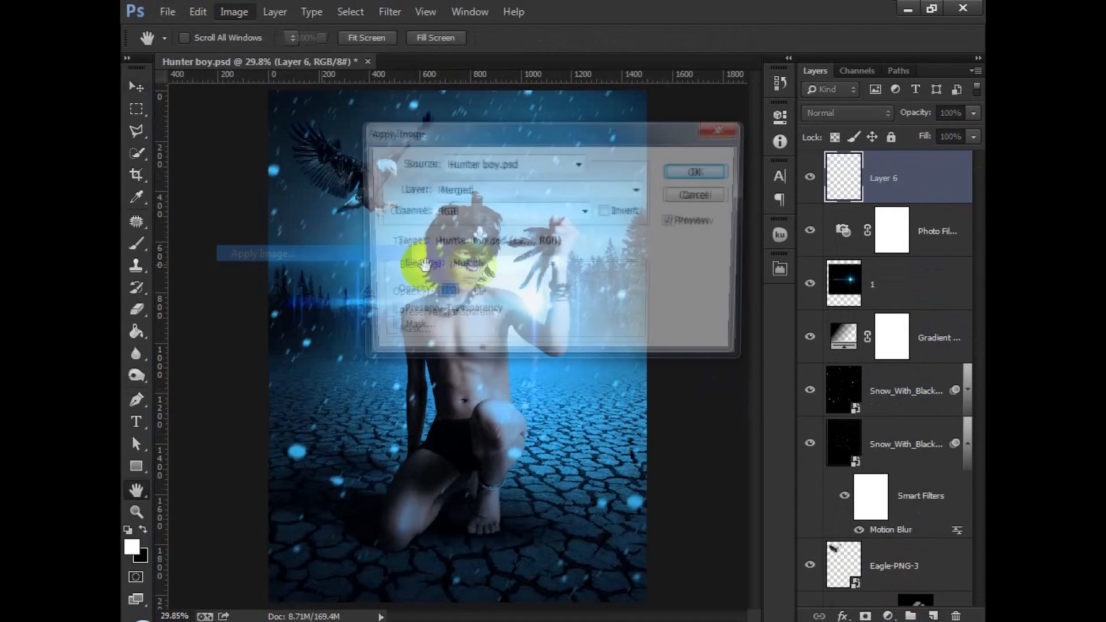
pyautogui.click(699, 173)
pyautogui.click(807, 180)
pyautogui.hotkey('ctrl', 'z')
pyautogui.hotkey('ctrl', 'z')
# Group all layers from Photo Filter down to Color Fill 1, leaving only the merged Layer 6 outside
pyautogui.click(947, 214)
pyautogui.scroll(-5, 922, 403)
pyautogui.scroll(-10, 894, 471)
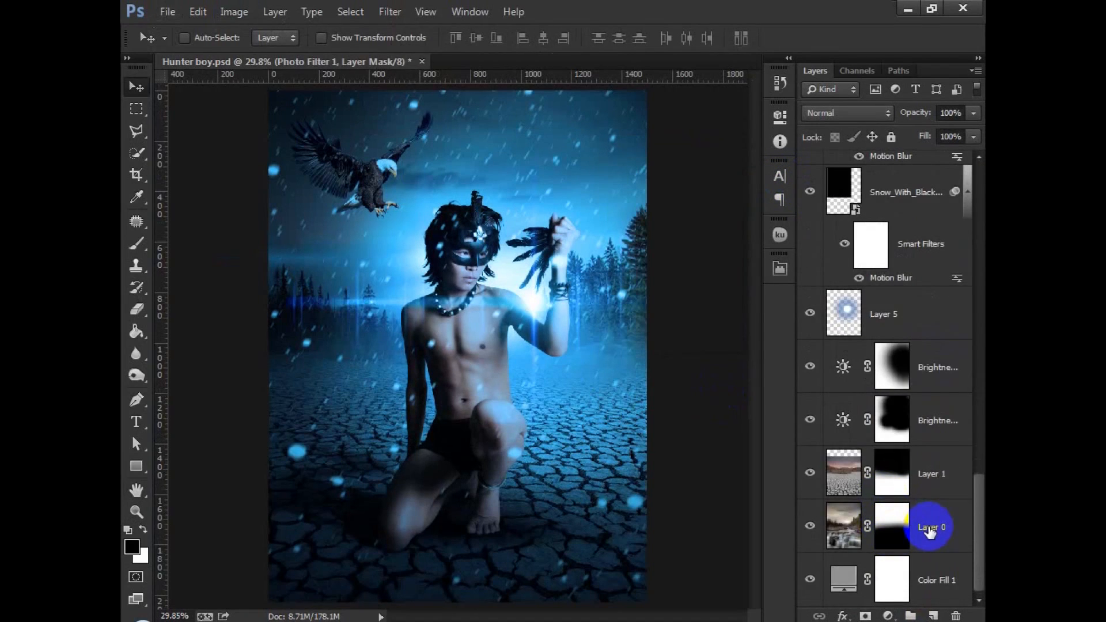
pyautogui.keyDown('shift'); pyautogui.click(928, 567); pyautogui.keyUp('shift')
pyautogui.hotkey('ctrl', 'g')
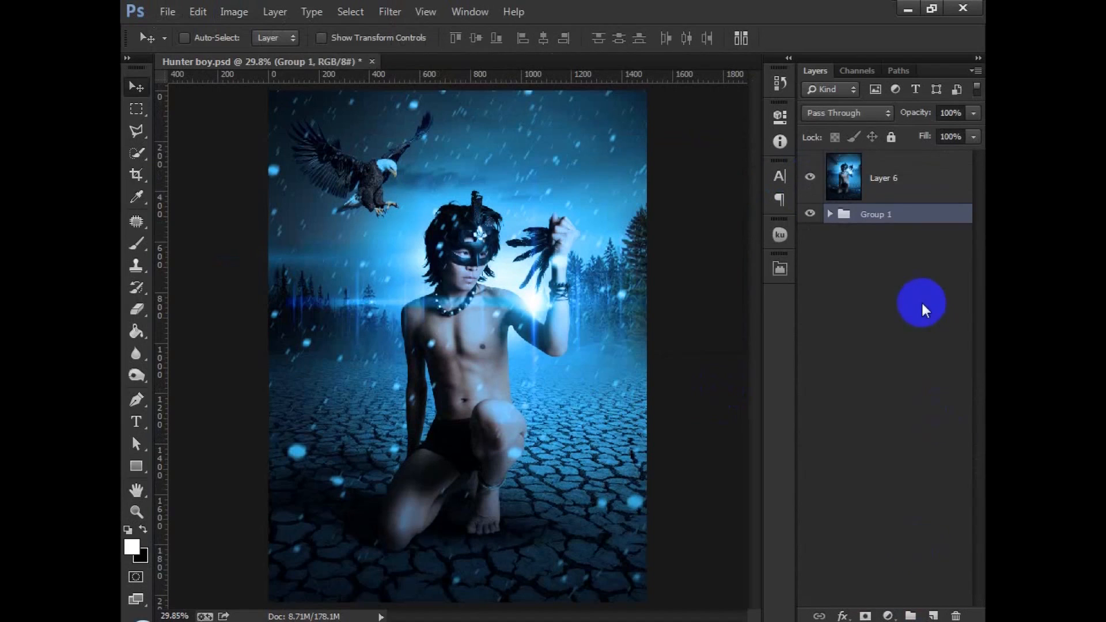
# Rename the group "All", select Layer 6 and save the document
pyautogui.click(901, 181)
pyautogui.doubleClick(871, 214)
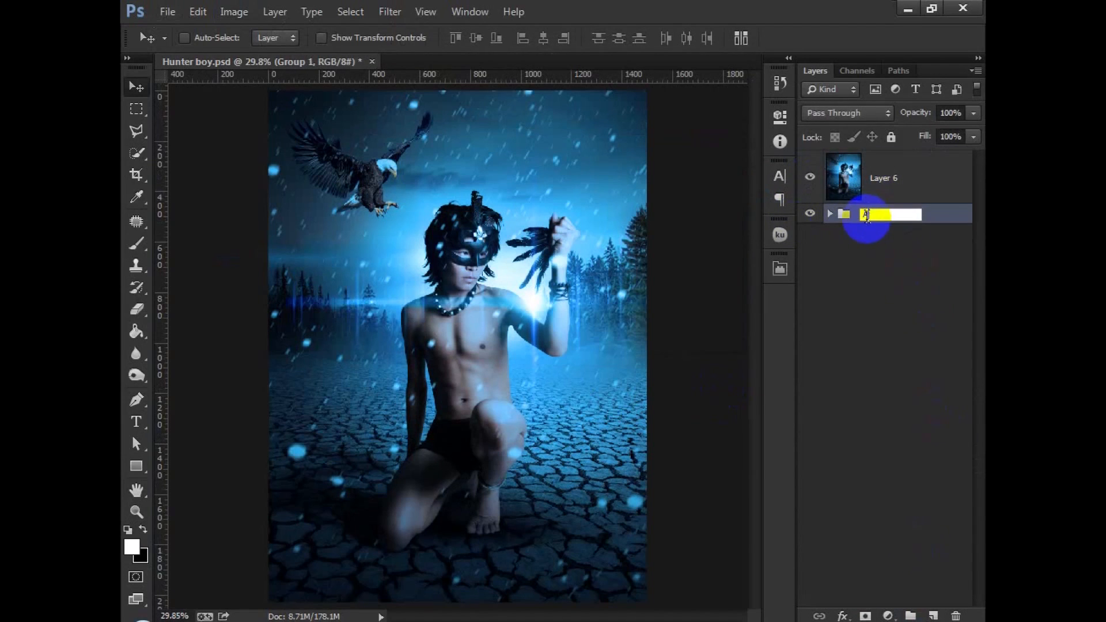
pyautogui.write('All')
pyautogui.click(945, 180)
pyautogui.hotkey('ctrl', 's')
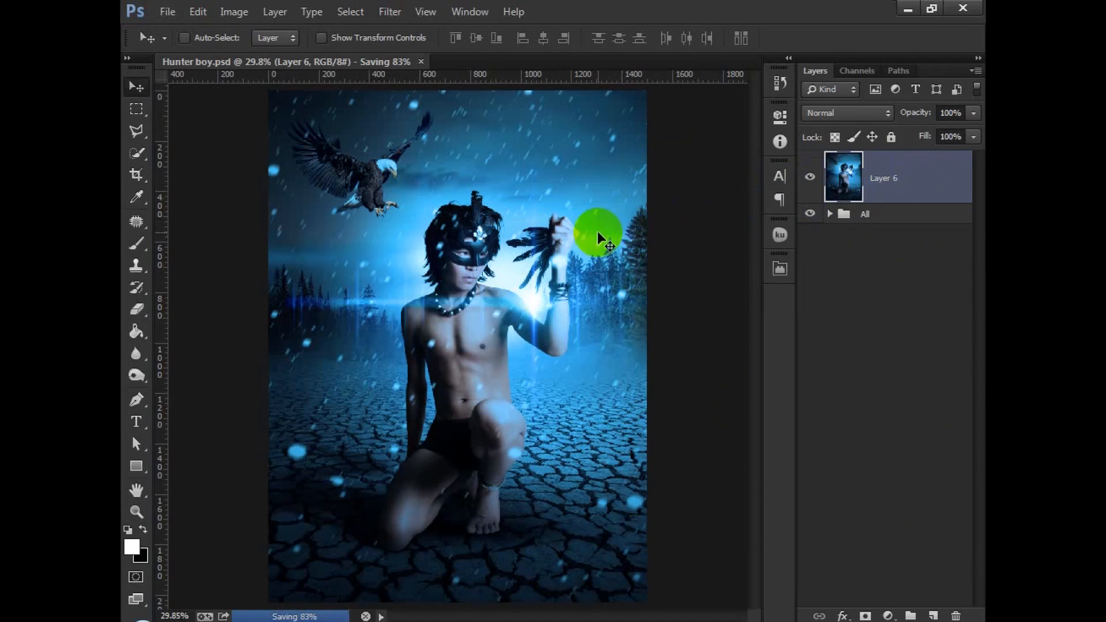
# Grade Layer 6 in the Camera Raw filter with temperature -28, exposure +0.05, highlights +12, whites +24 and blacks -12
pyautogui.click(389, 11)
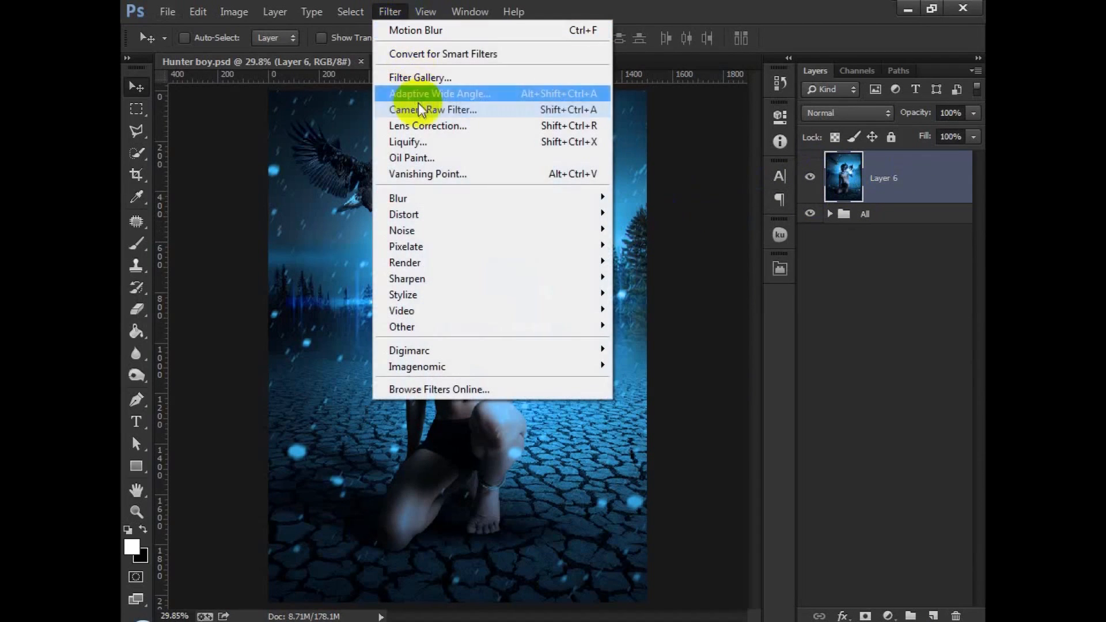
pyautogui.click(448, 110)
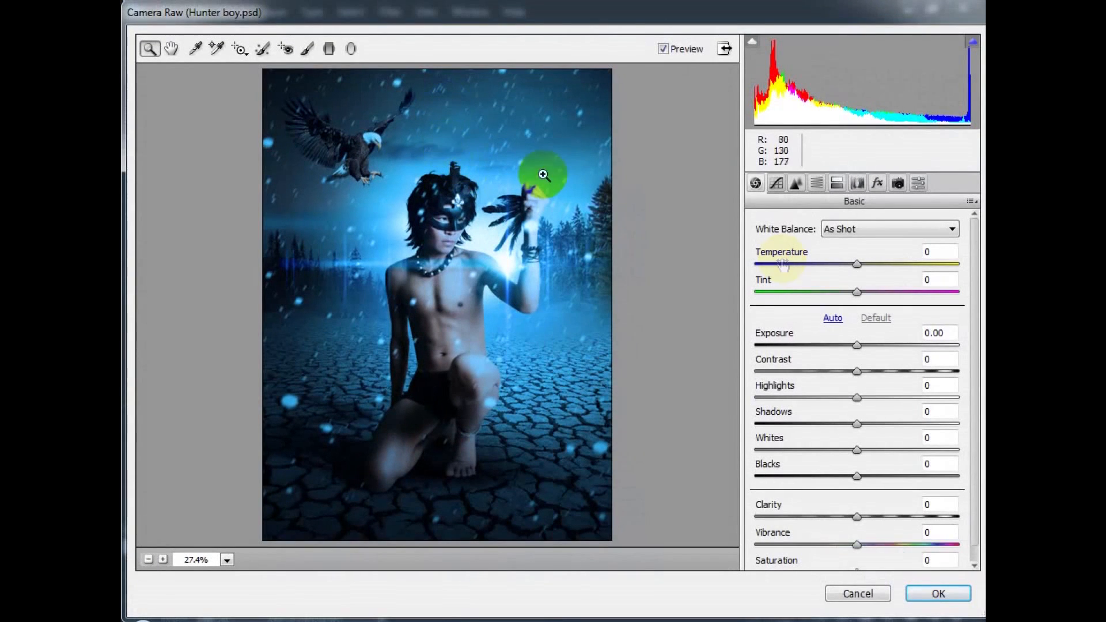
pyautogui.moveTo(851, 265); pyautogui.dragTo(828, 266)
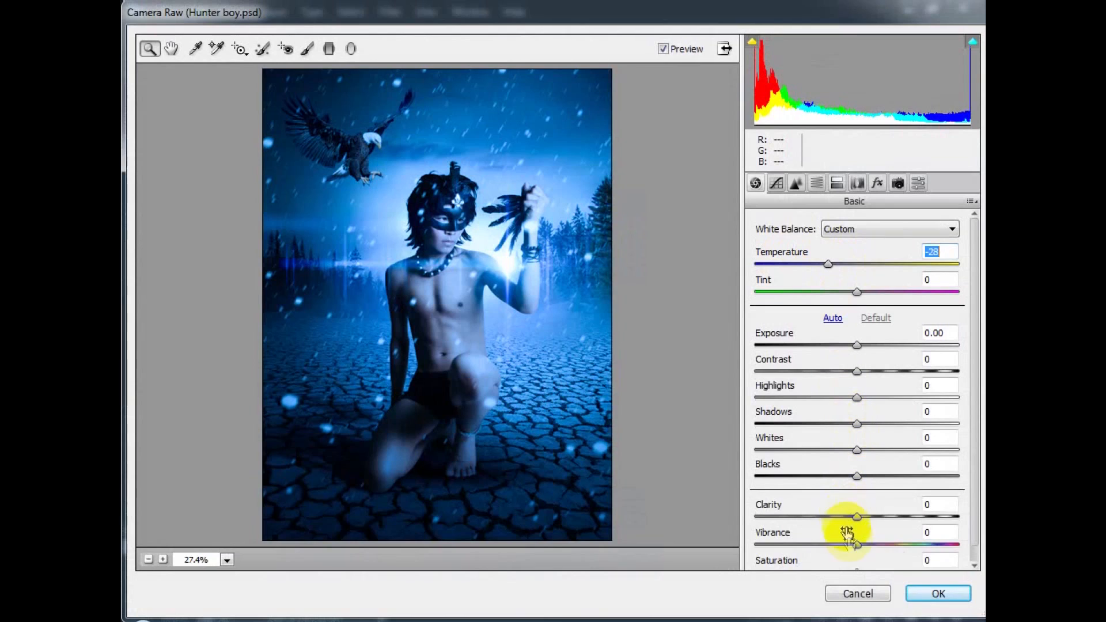
pyautogui.moveTo(857, 450); pyautogui.dragTo(885, 449)
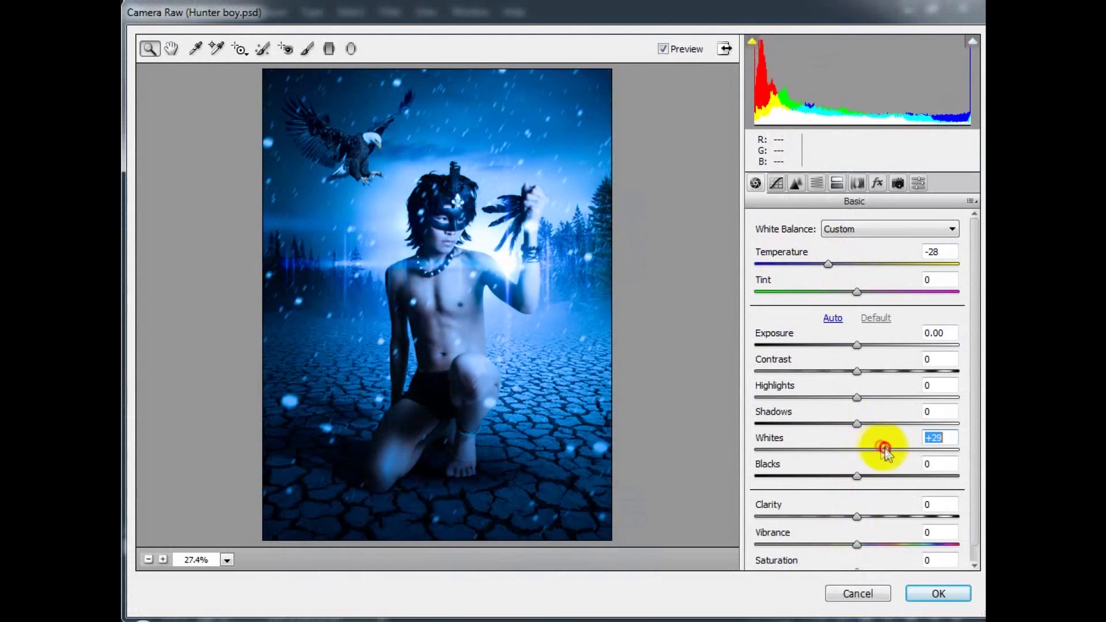
pyautogui.moveTo(861, 398); pyautogui.dragTo(870, 400)
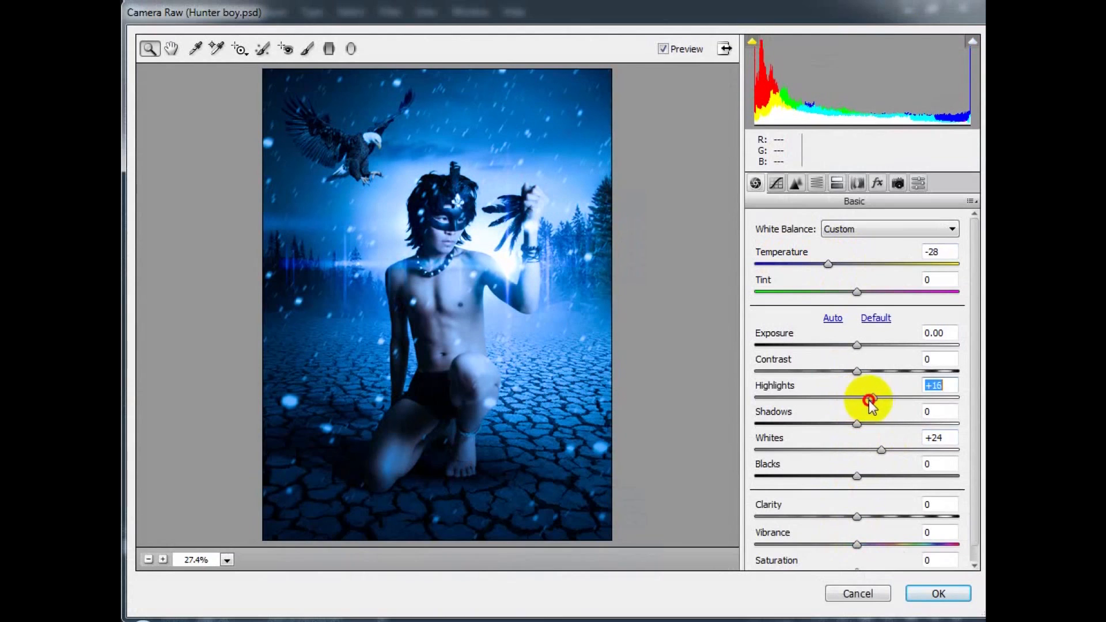
pyautogui.moveTo(857, 345); pyautogui.dragTo(858, 346)
pyautogui.moveTo(854, 474)
pyautogui.mouseDown()
pyautogui.moveTo(835, 474)
pyautogui.moveTo(845, 469)
pyautogui.mouseUp()
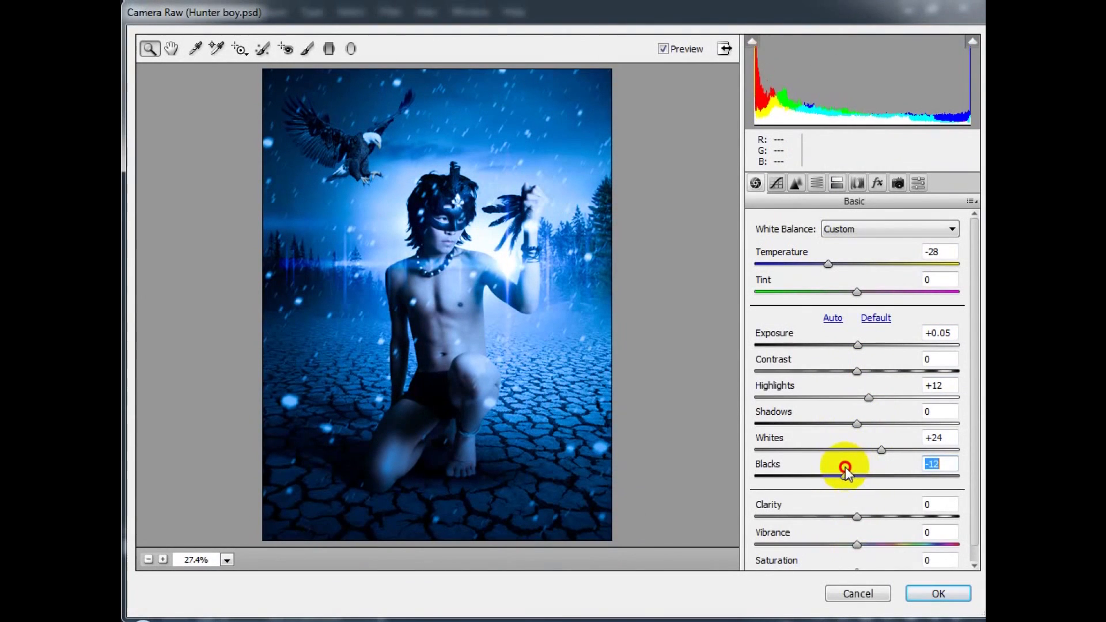
# Set the sharpening amount to 34 and the post-crop vignetting amount to -21 in the Camera Raw filter
pyautogui.click(797, 184)
pyautogui.moveTo(755, 251); pyautogui.dragTo(795, 253)
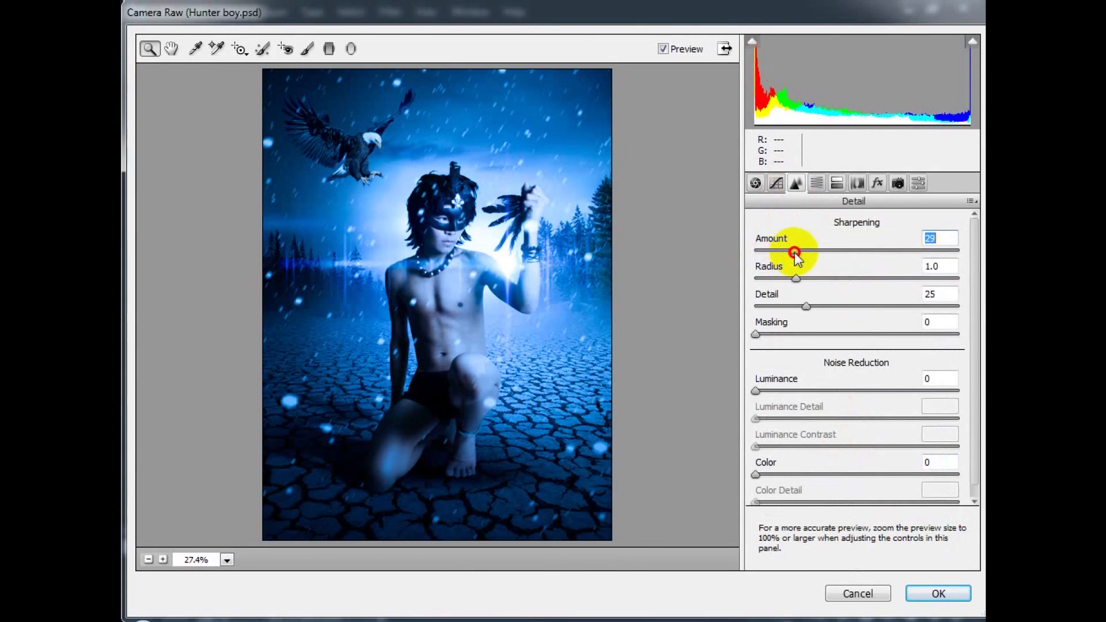
pyautogui.click(876, 183)
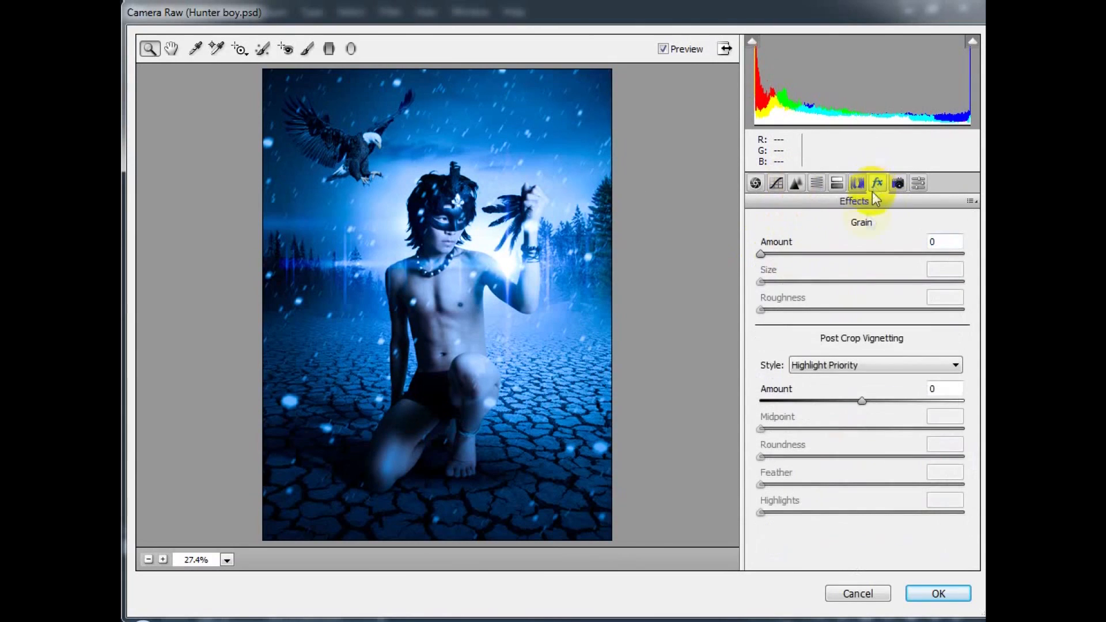
pyautogui.moveTo(860, 411)
pyautogui.mouseDown()
pyautogui.moveTo(839, 396)
pyautogui.moveTo(846, 402)
pyautogui.mouseUp()
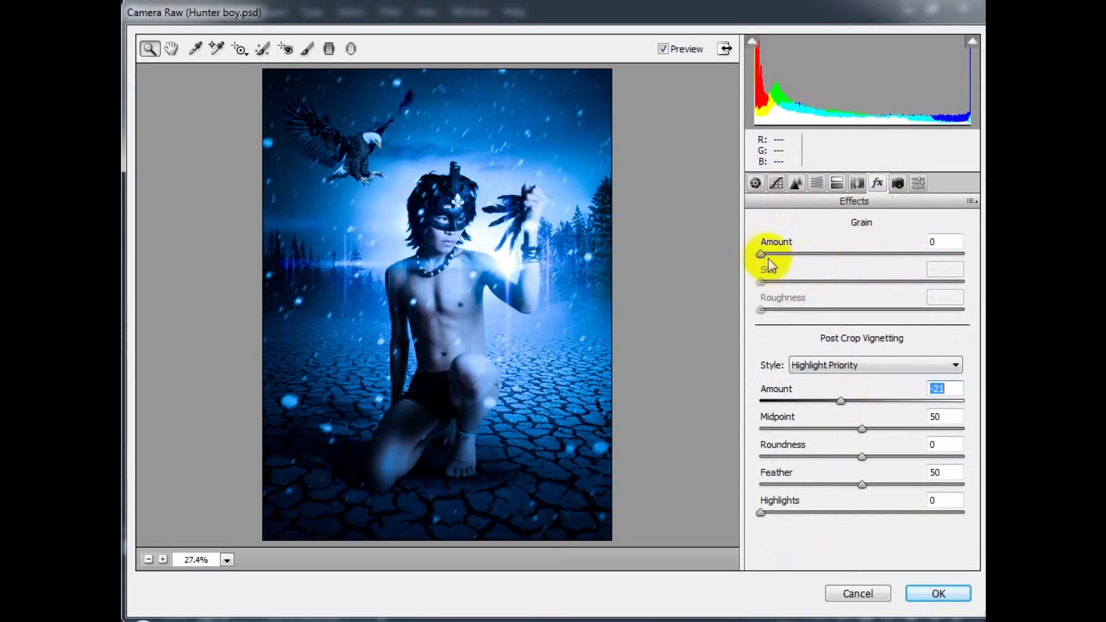
# Try luminance noise reduction values of 6 and 20 while inspecting the masked face up close
pyautogui.click(855, 184)
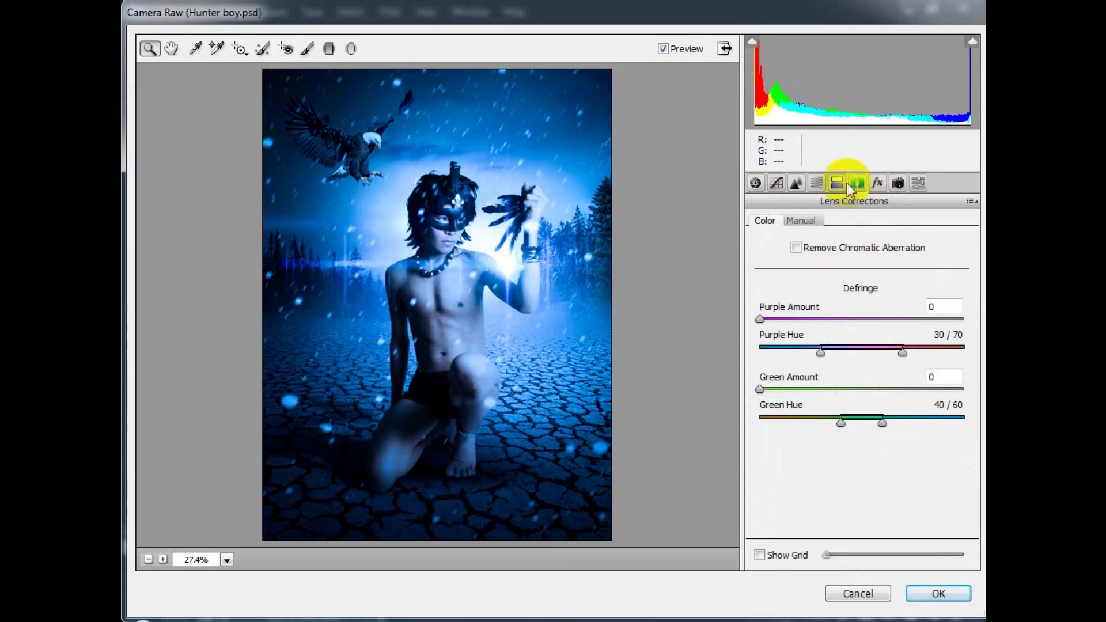
pyautogui.click(817, 183)
pyautogui.click(796, 183)
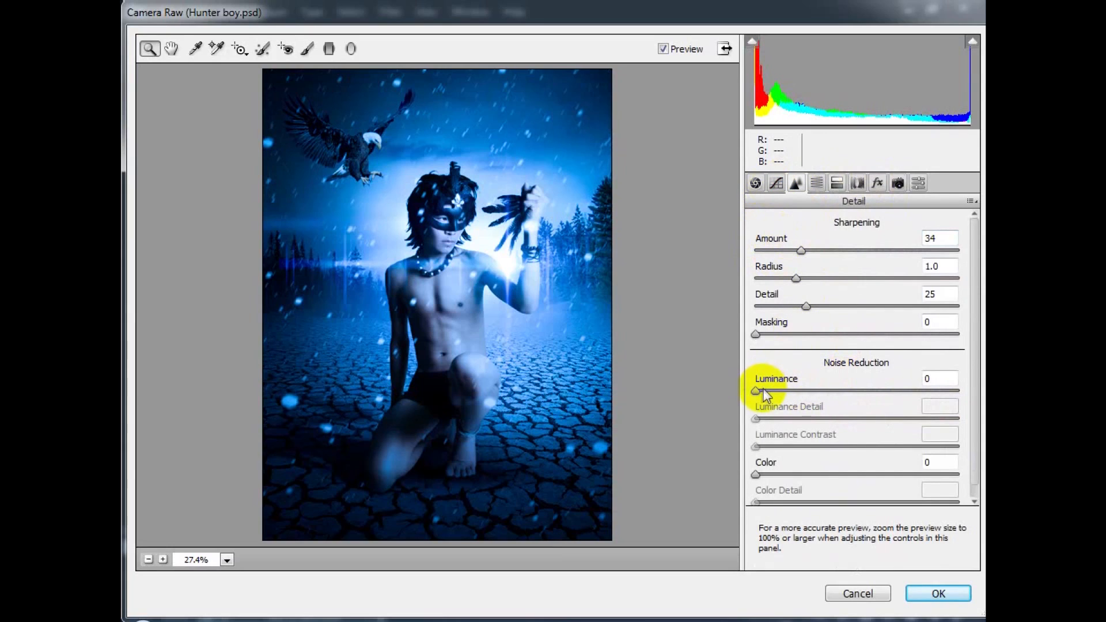
pyautogui.moveTo(757, 391); pyautogui.dragTo(767, 392)
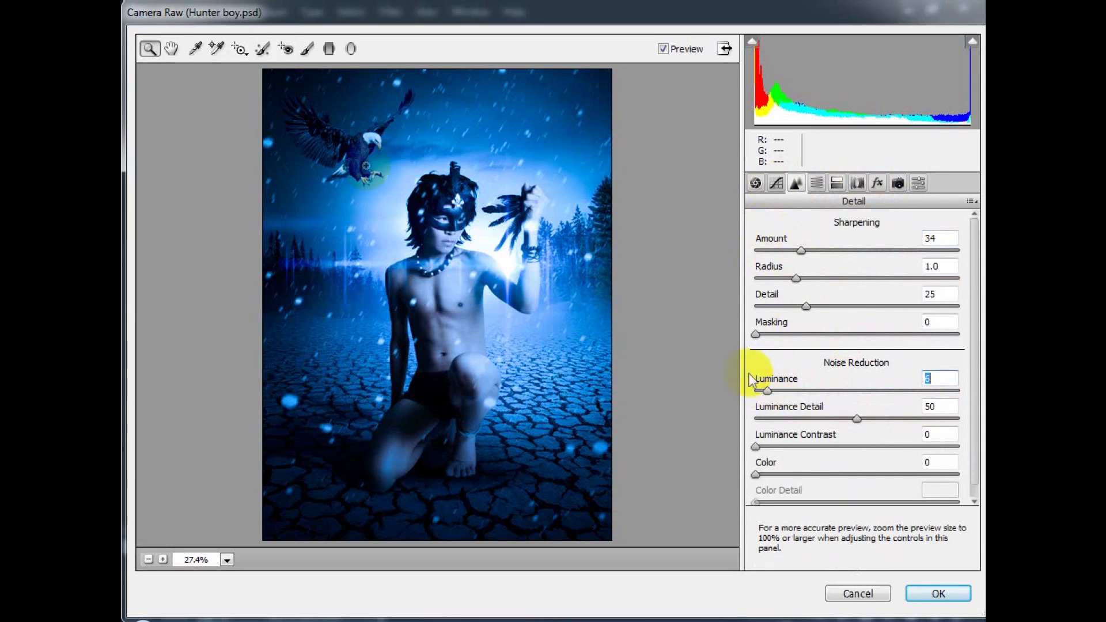
pyautogui.click(413, 183)
pyautogui.moveTo(412, 184); pyautogui.dragTo(509, 304)
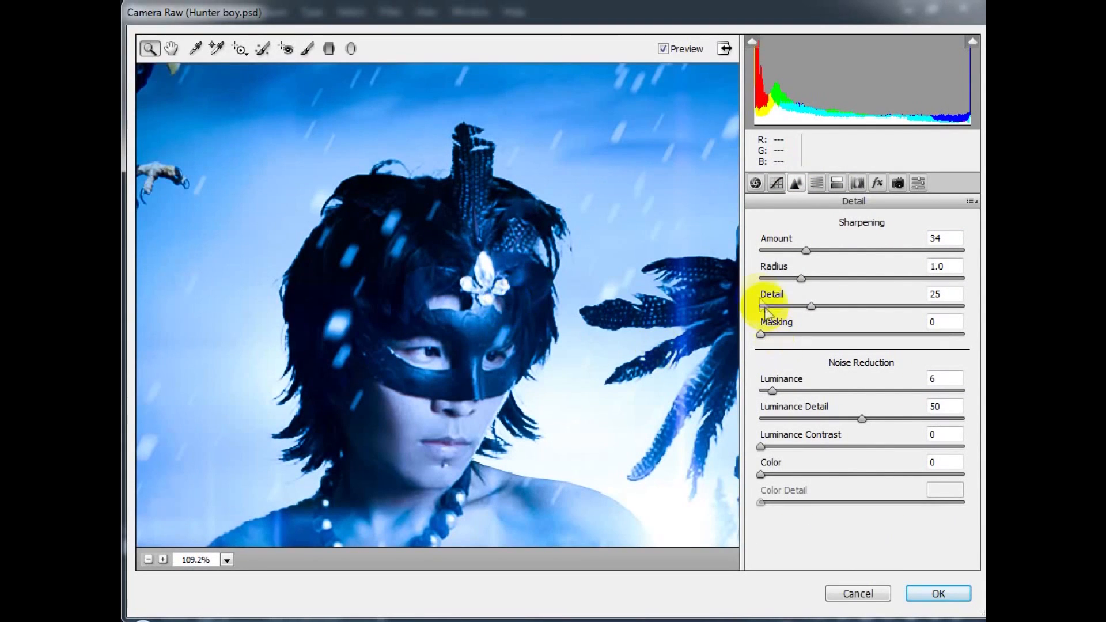
pyautogui.moveTo(783, 390); pyautogui.dragTo(803, 390)
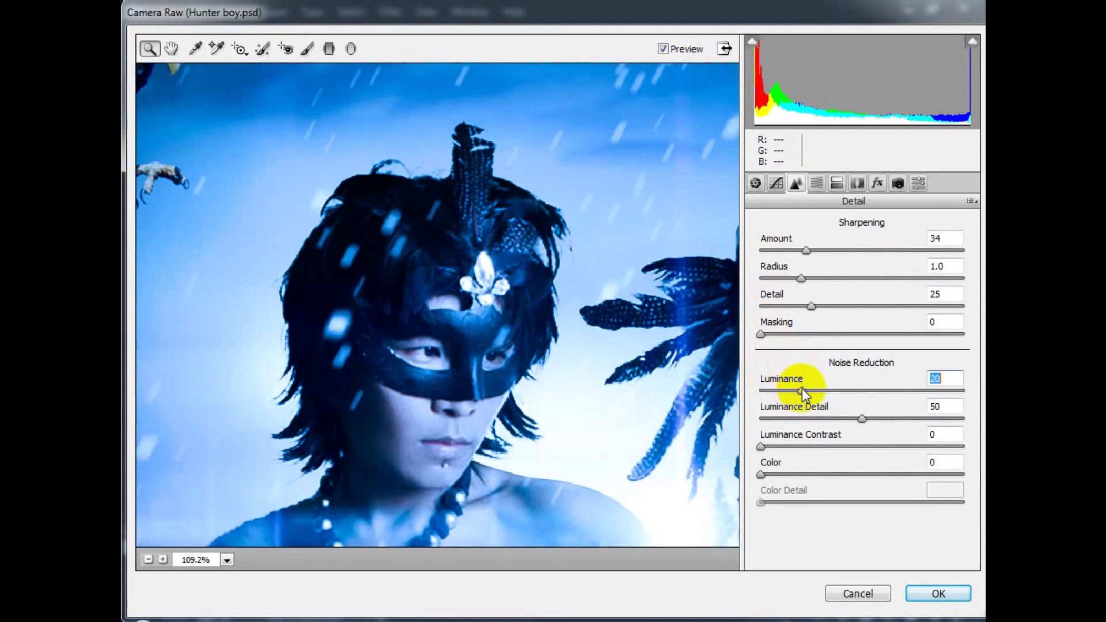
pyautogui.moveTo(817, 390); pyautogui.dragTo(761, 390)
# Set the parametric tone curve's Lights to +8 and Shadows to +2, and apply the Camera Raw filter
pyautogui.click(777, 183)
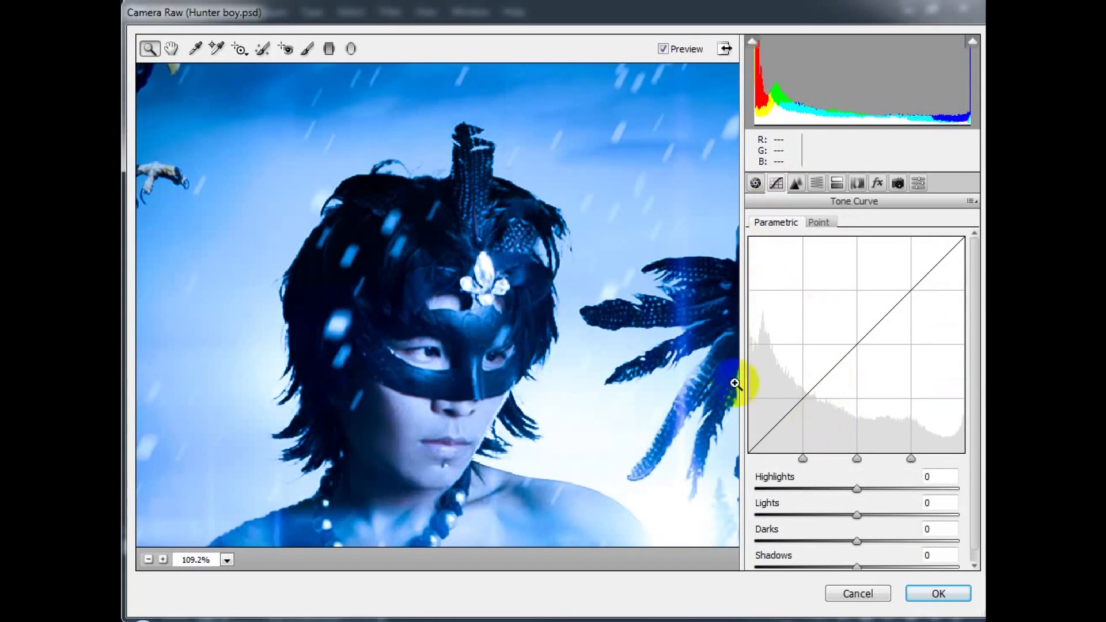
pyautogui.click(148, 560)
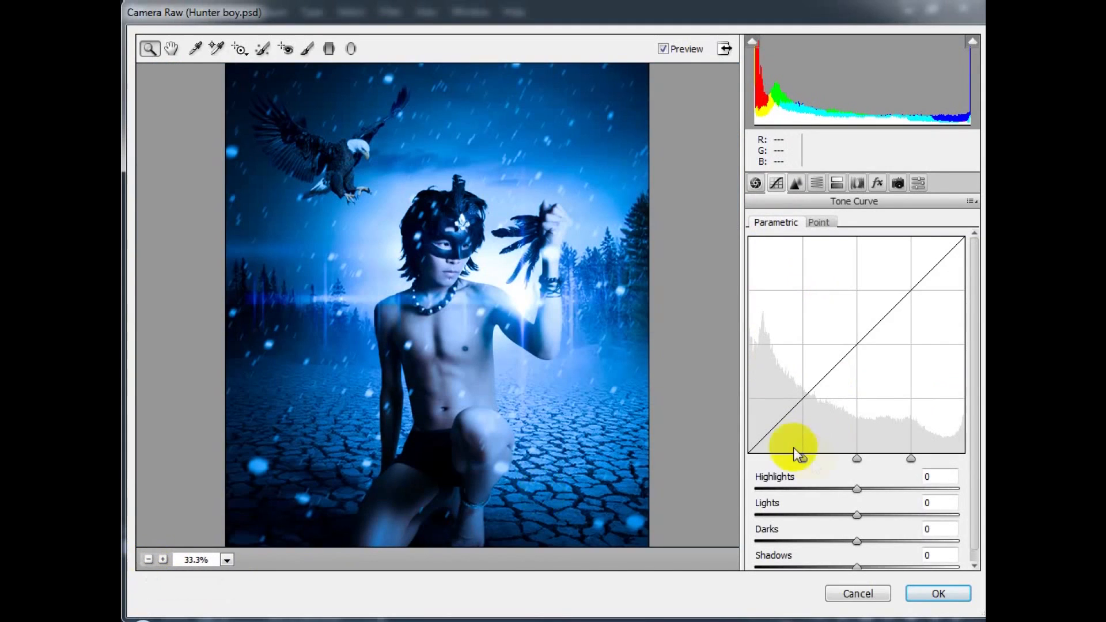
pyautogui.moveTo(857, 515); pyautogui.dragTo(865, 514)
pyautogui.moveTo(851, 567)
pyautogui.mouseDown()
pyautogui.moveTo(842, 568)
pyautogui.moveTo(858, 568)
pyautogui.mouseUp()
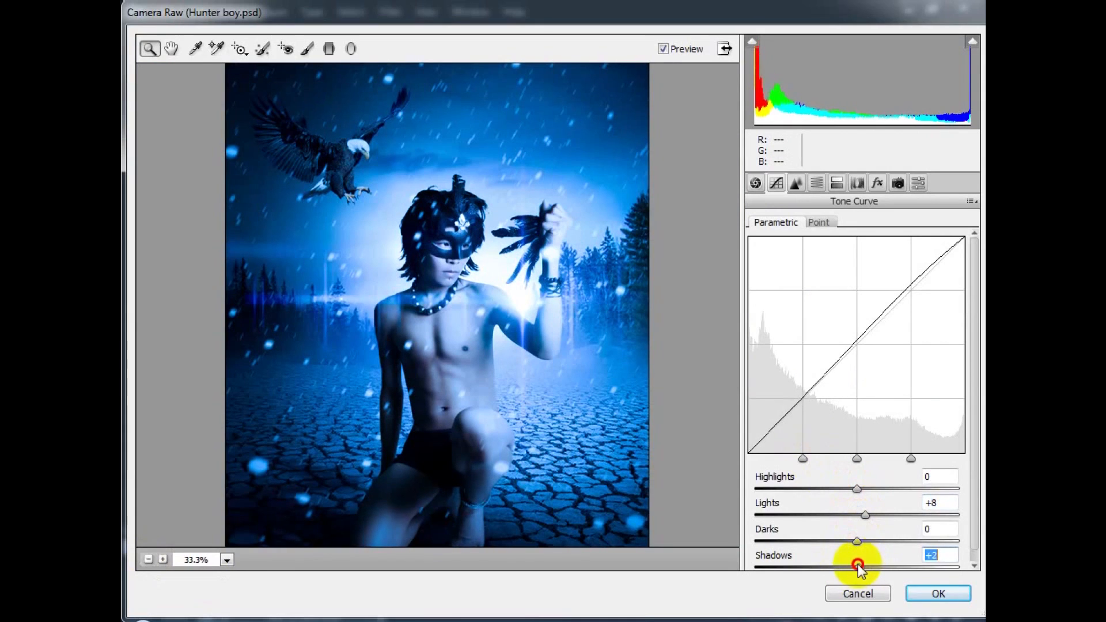
pyautogui.click(937, 594)
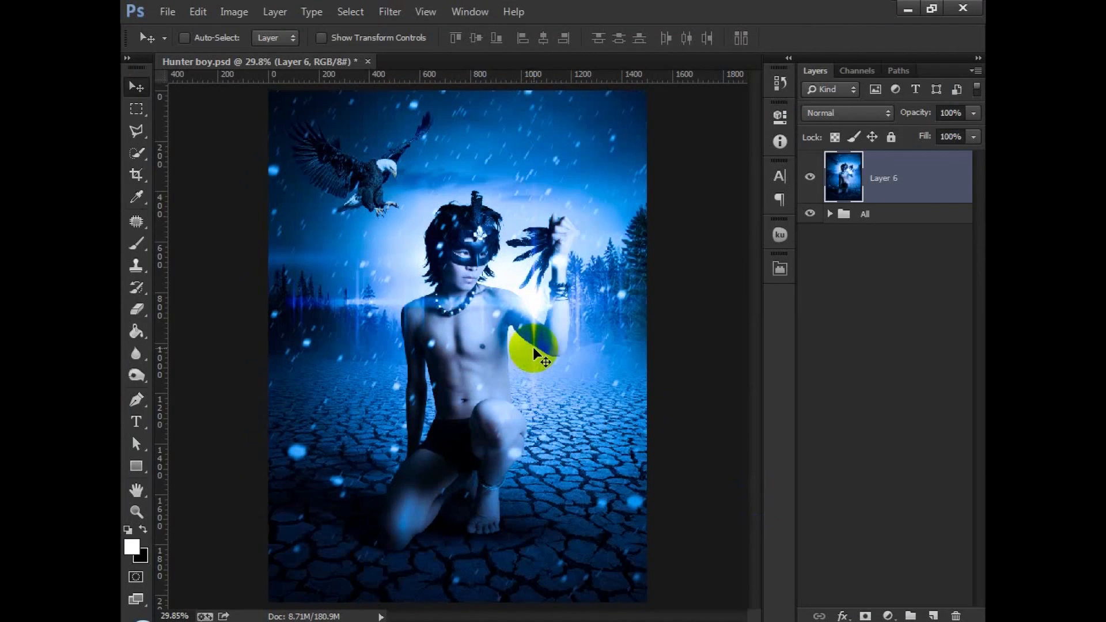
# Add a new empty layer above Layer 6 for strengthening the light beside the boy's raised arm
pyautogui.scroll(-2, 634, 322)
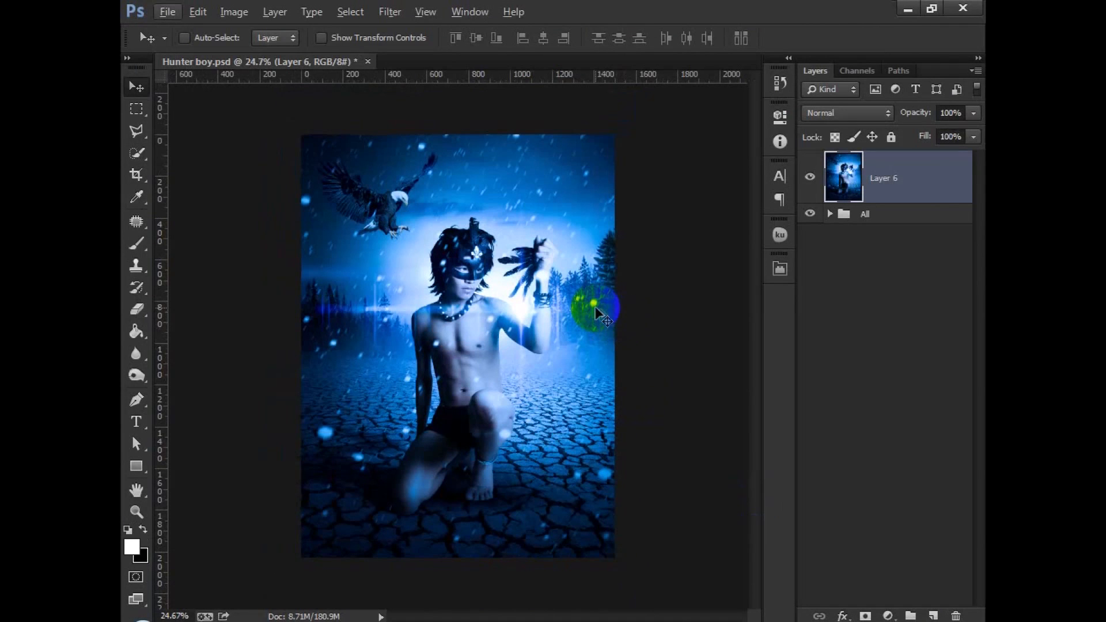
pyautogui.scroll(1, 596, 308)
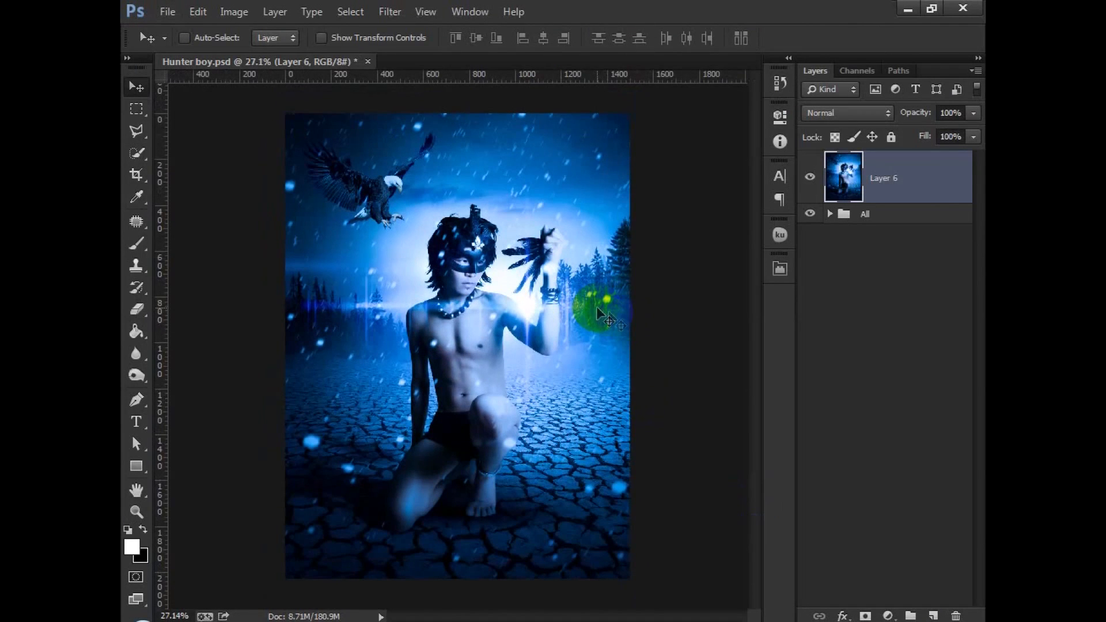
pyautogui.scroll(1, 609, 310)
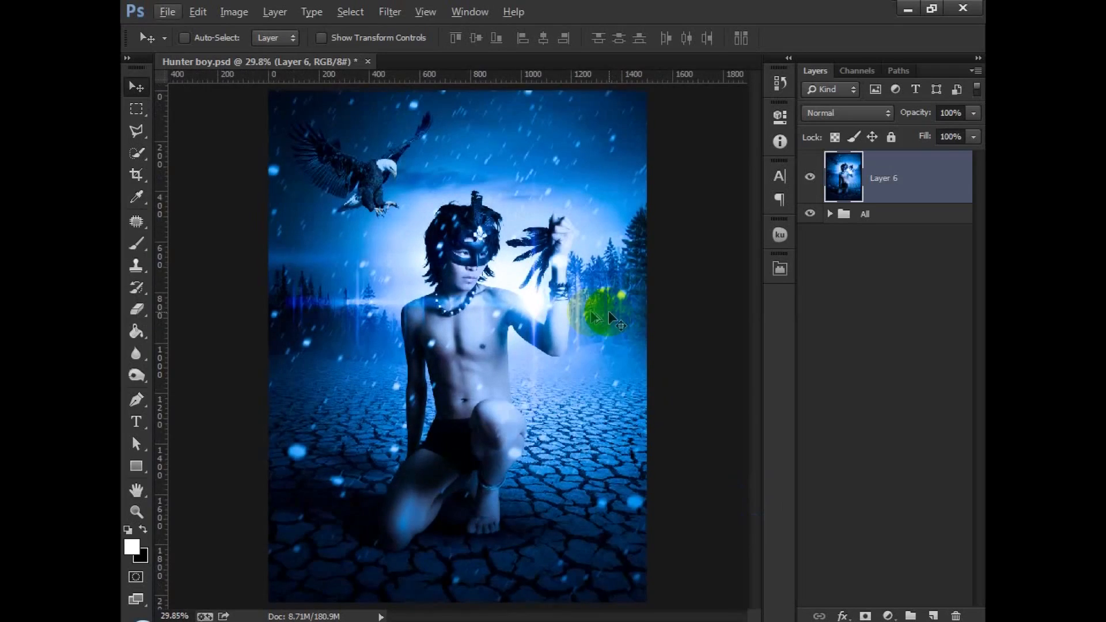
pyautogui.scroll(3, 527, 290)
pyautogui.scroll(5, 474, 285)
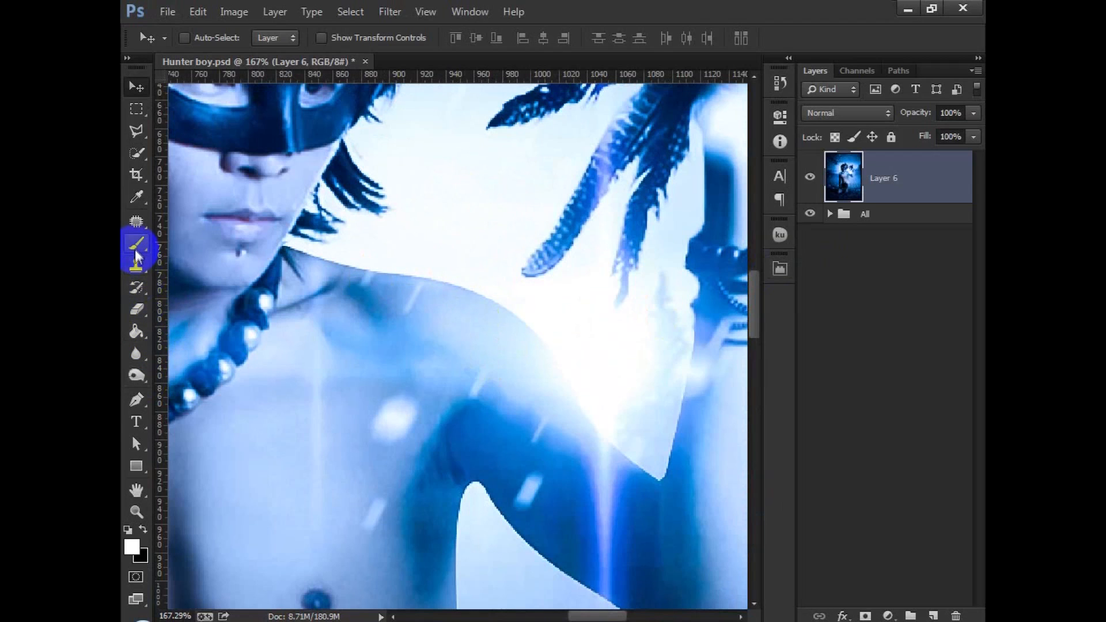
pyautogui.click(934, 615)
pyautogui.scroll(-5, 440, 301)
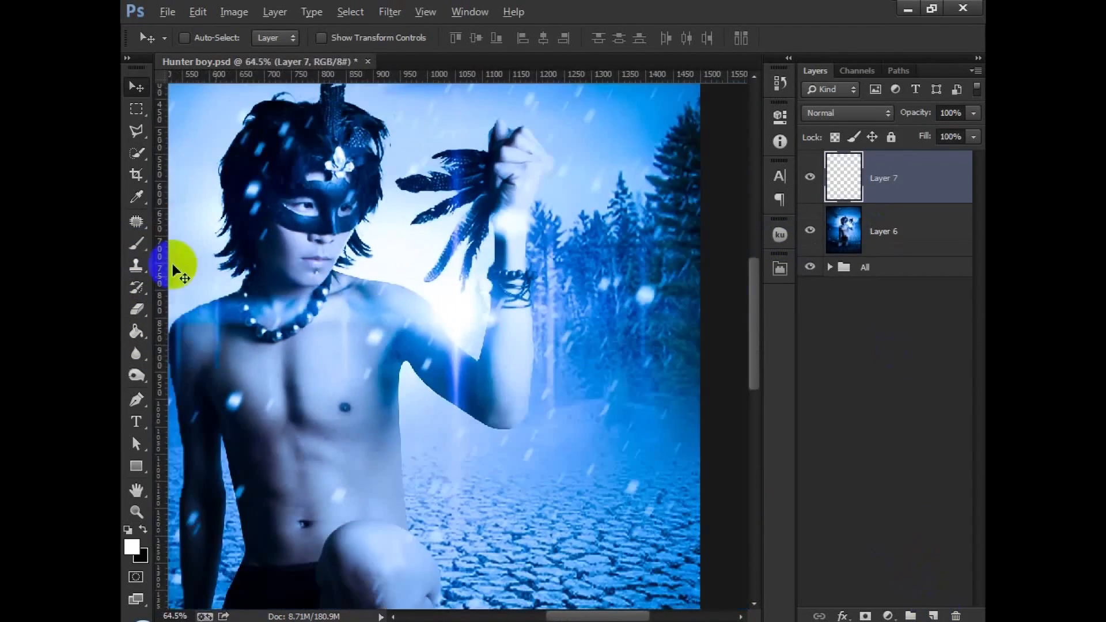
# Paint a soft blue spot with a 400 px brush on Layer 7, between the boy's shoulder and the feathers
pyautogui.click(137, 242)
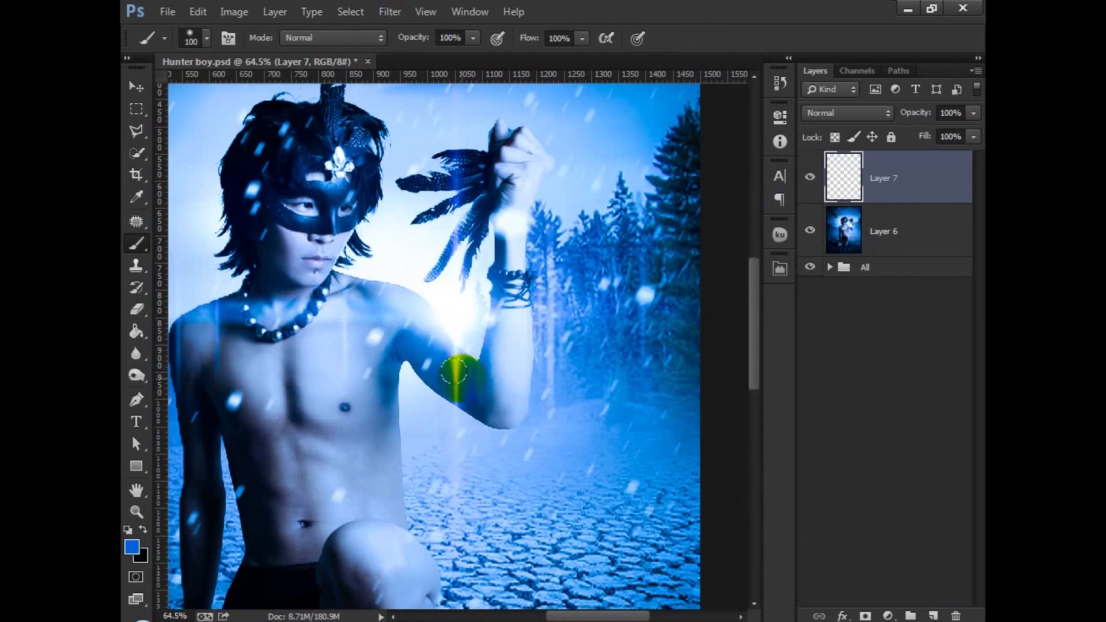
pyautogui.press(']')
pyautogui.press(']')
pyautogui.press(']')
pyautogui.press(']')
pyautogui.press(']')
pyautogui.press(']')
pyautogui.press(']')
pyautogui.click(420, 280)
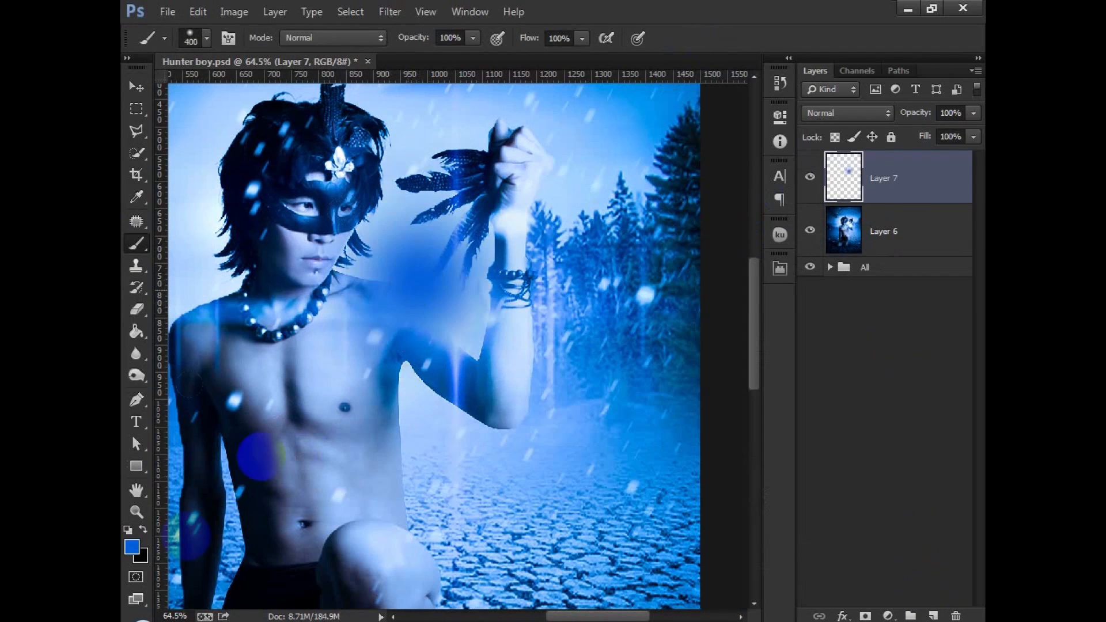
# Set the foreground colour to white and dab a 125 px soft brush in the centre of the blue spot
pyautogui.click(128, 530)
pyautogui.click(143, 530)
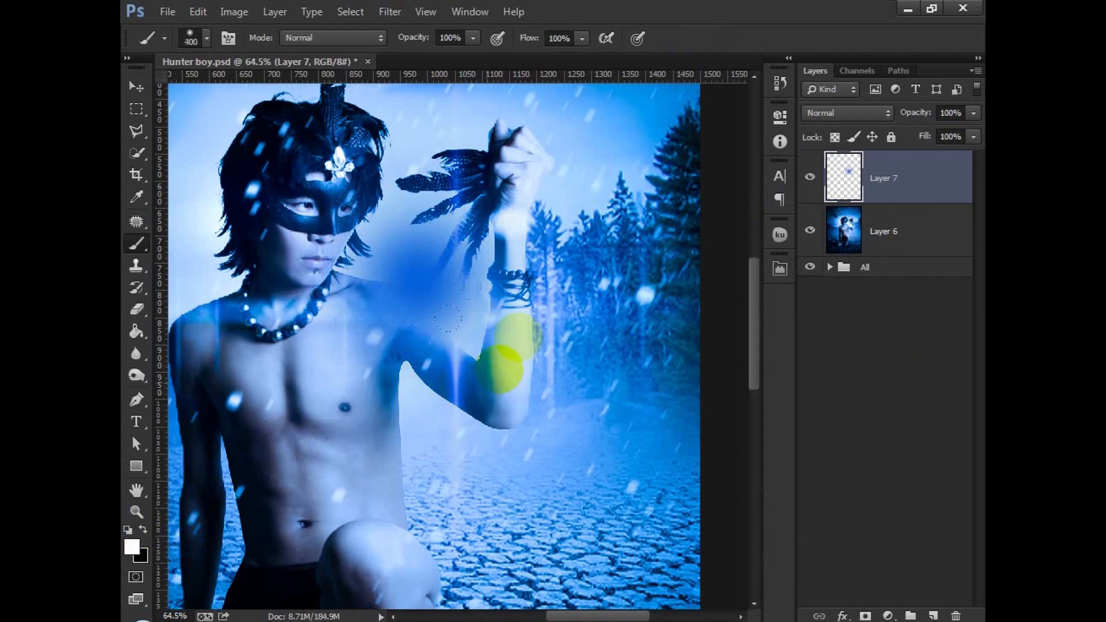
pyautogui.press('[')
pyautogui.press('[')
pyautogui.press('[')
pyautogui.click(420, 279)
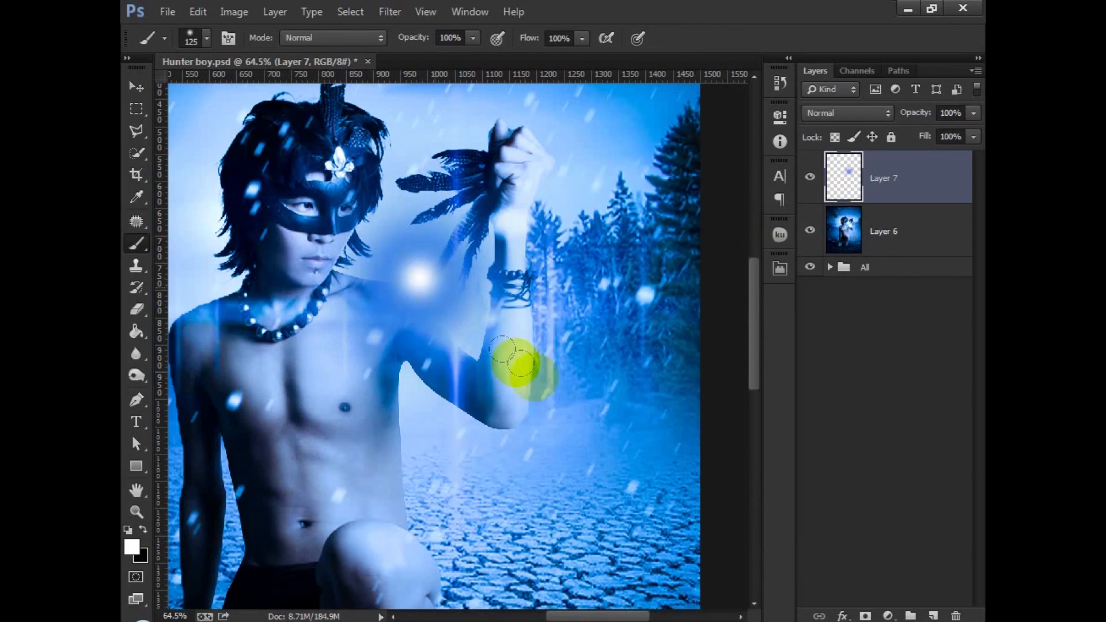
# Blend Layer 7 in Screen mode, then move and enlarge the glow over the light flare at the boy's arm
pyautogui.click(835, 113)
pyautogui.click(813, 266)
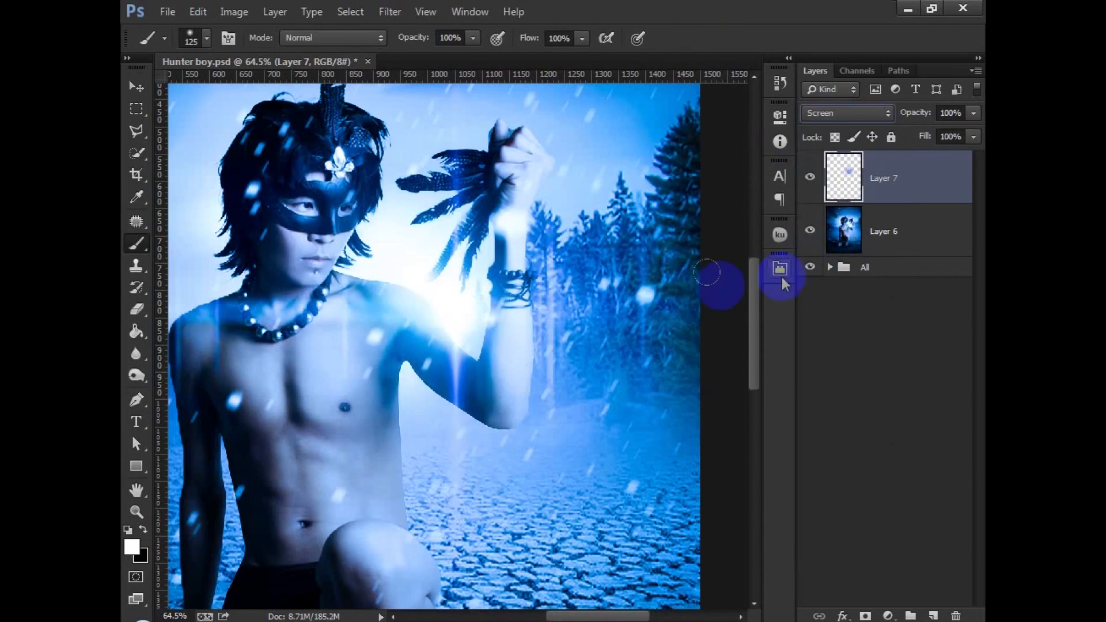
pyautogui.click(133, 87)
pyautogui.moveTo(495, 372); pyautogui.dragTo(521, 343)
pyautogui.hotkey('ctrl', 't')
pyautogui.moveTo(593, 111); pyautogui.dragTo(715, 141)
pyautogui.moveTo(524, 317)
pyautogui.mouseDown()
pyautogui.moveTo(530, 303)
pyautogui.moveTo(520, 316)
pyautogui.mouseUp()
pyautogui.press('Return')
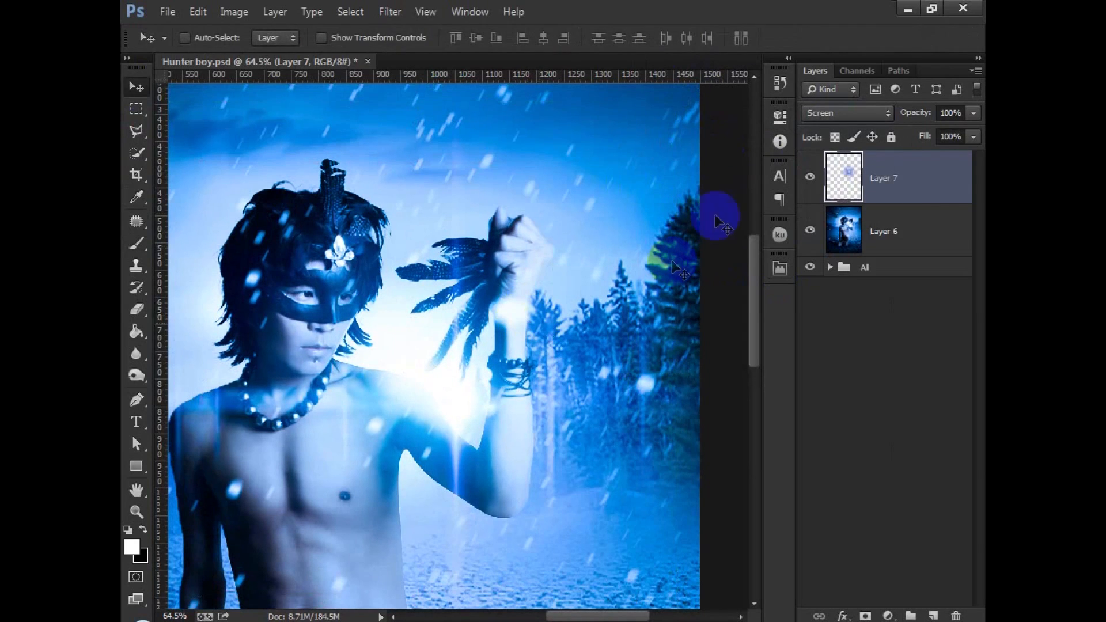
# Compare the image with and without the glow, lower Layer 7's opacity to 94% and merge it down into Layer 6
pyautogui.click(807, 176)
pyautogui.click(807, 176)
pyautogui.scroll(-4, 555, 298)
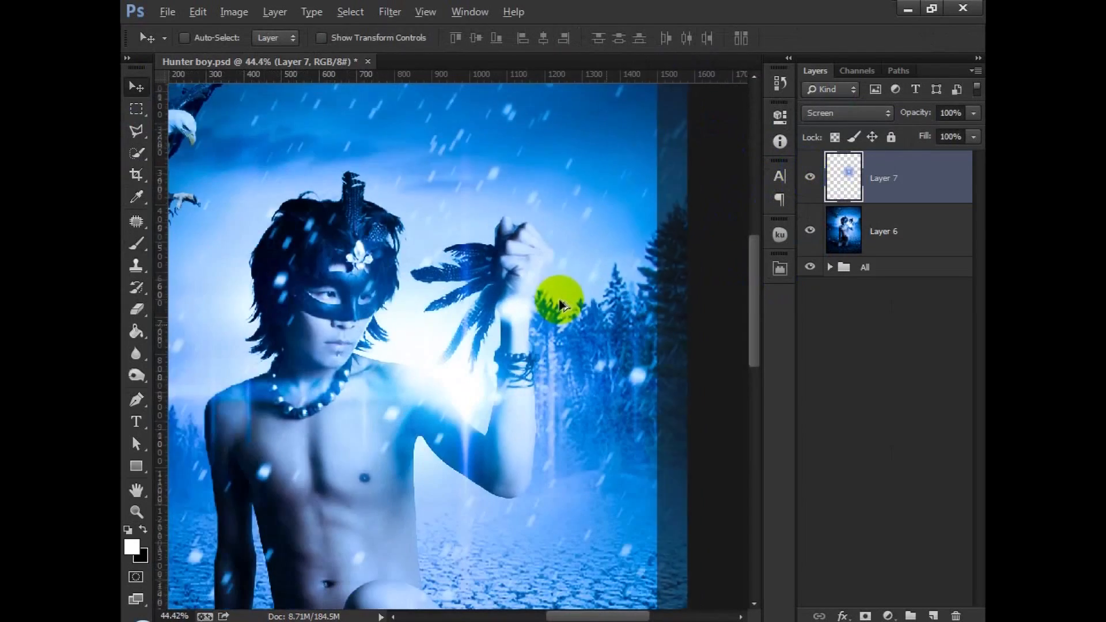
pyautogui.scroll(1, 556, 298)
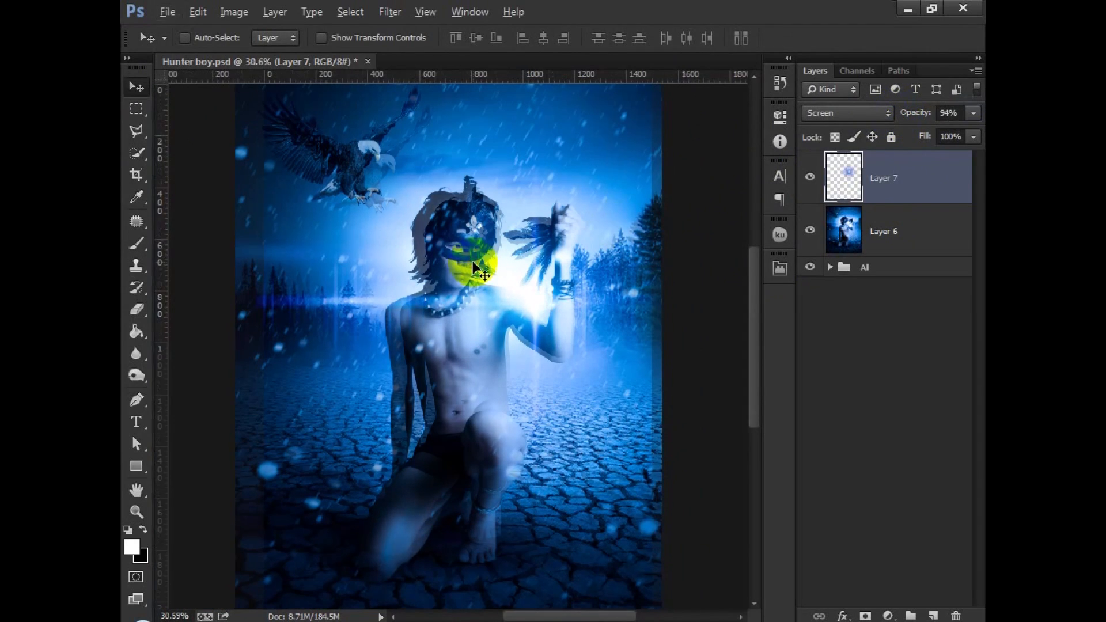
pyautogui.scroll(-1, 467, 275)
pyautogui.hotkey('ctrl', 'e')
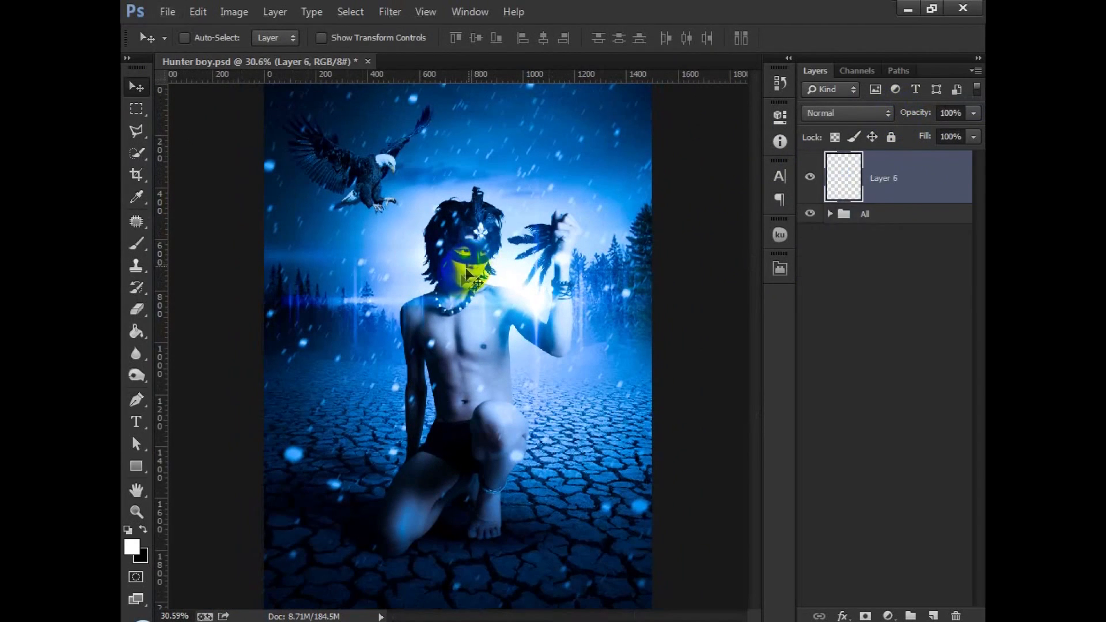
pyautogui.scroll(-2, 466, 279)
pyautogui.scroll(1, 461, 285)
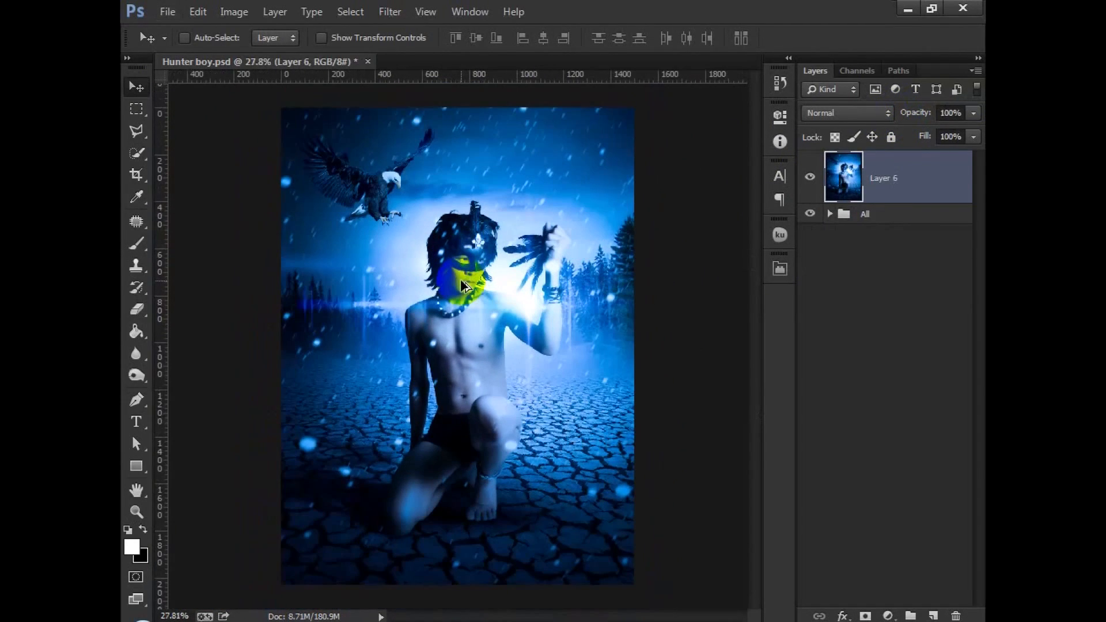